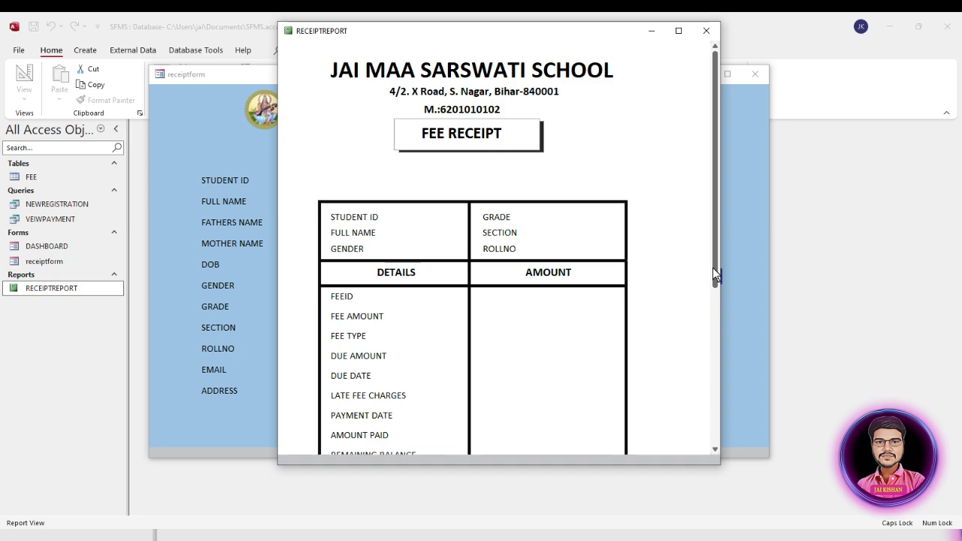
Scroll through the finished RECEIPTREPORT preview before moving to the payment form
{"action": "left_click_drag", "start_coordinate": [713, 268], "coordinate": [719, 203]}
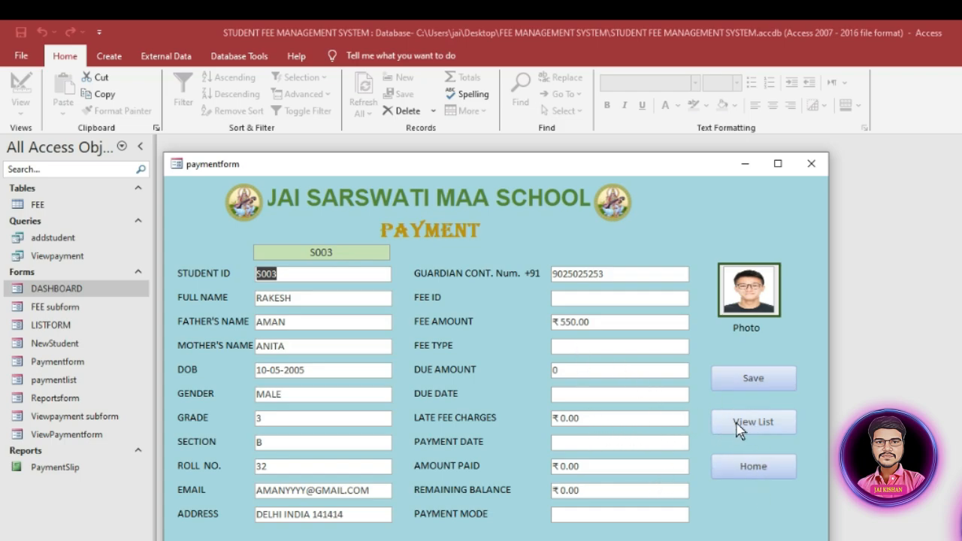
Go from the payment form to the Reports screen, then back to the DASHBOARD
{"action": "left_click", "coordinate": [752, 467]}
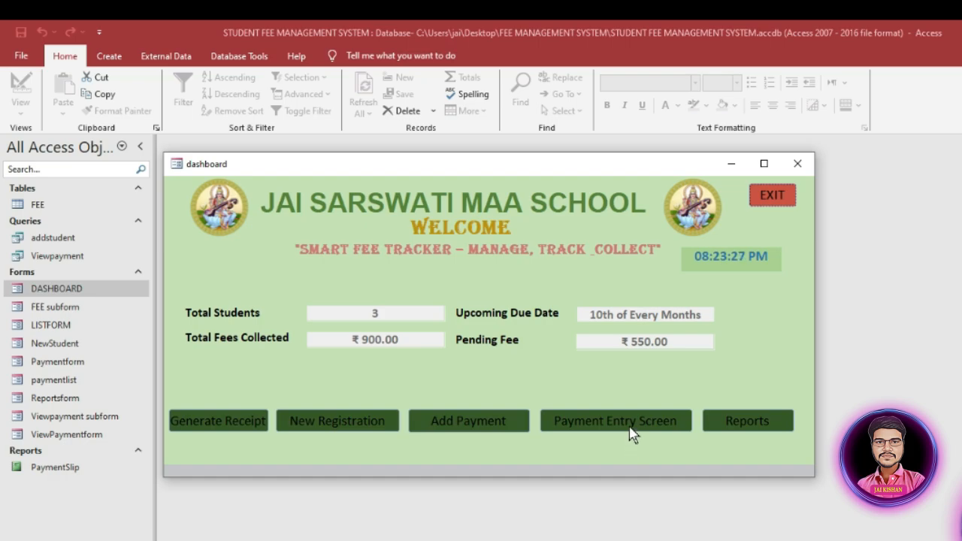
{"action": "left_click", "coordinate": [744, 425]}
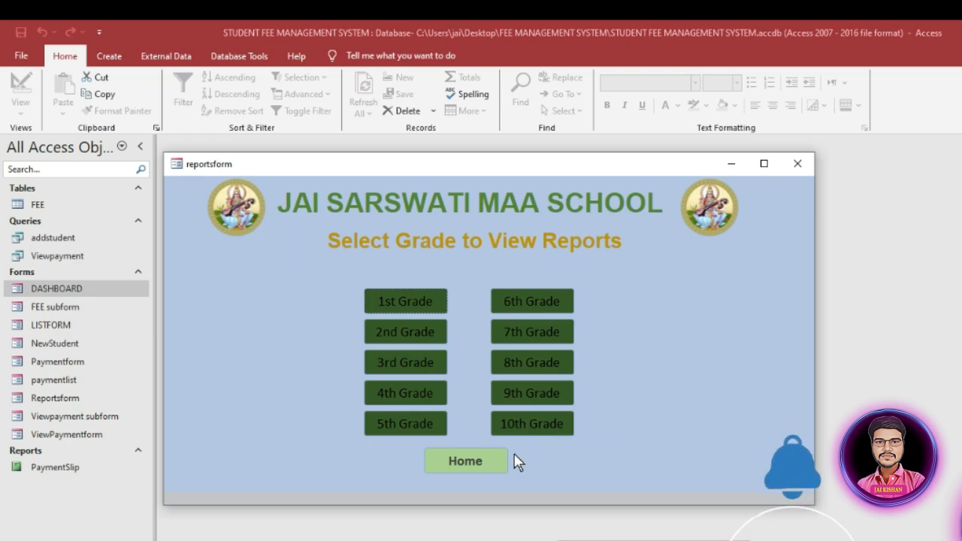
{"action": "left_click", "coordinate": [471, 461]}
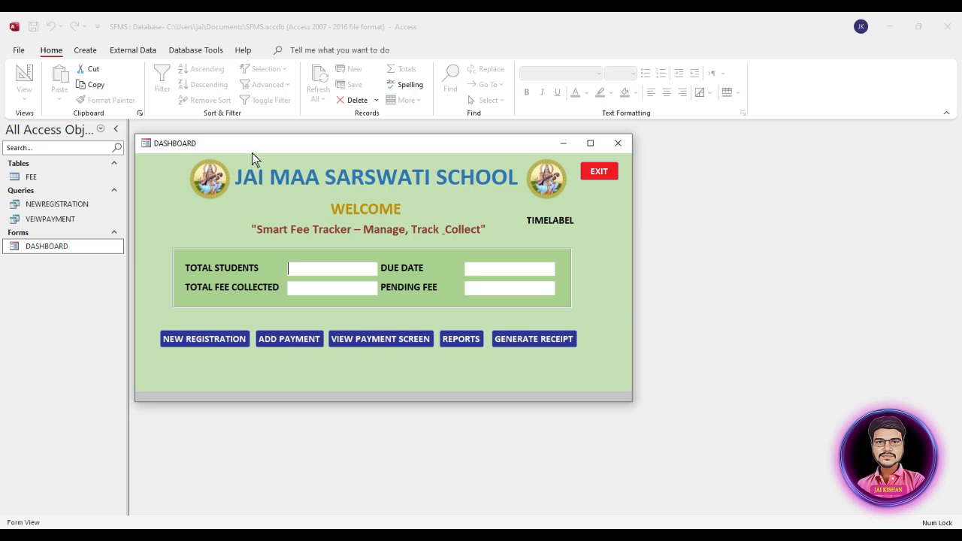
Nudge the DASHBOARD window right and close it with its EXIT button
{"action": "left_click_drag", "start_coordinate": [252, 150], "coordinate": [287, 151]}
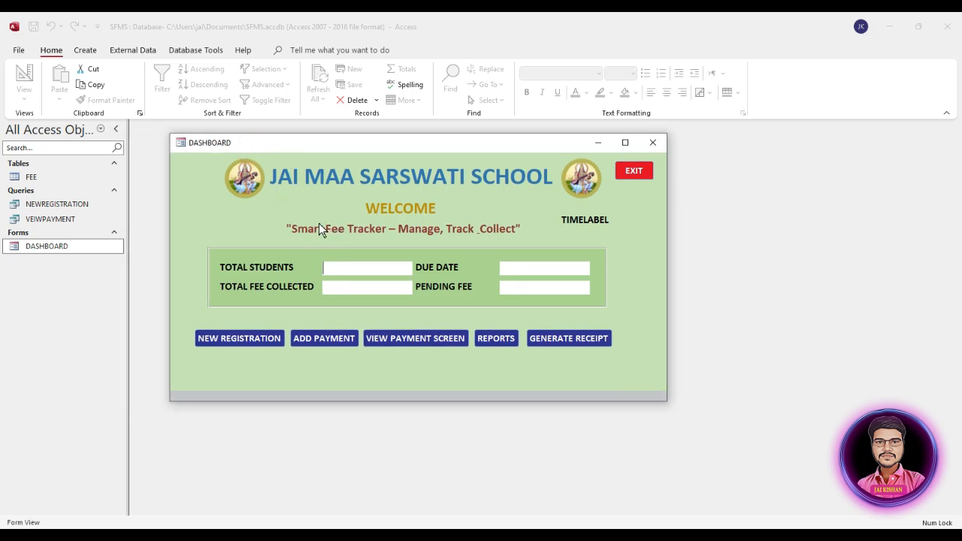
{"action": "left_click", "coordinate": [633, 171]}
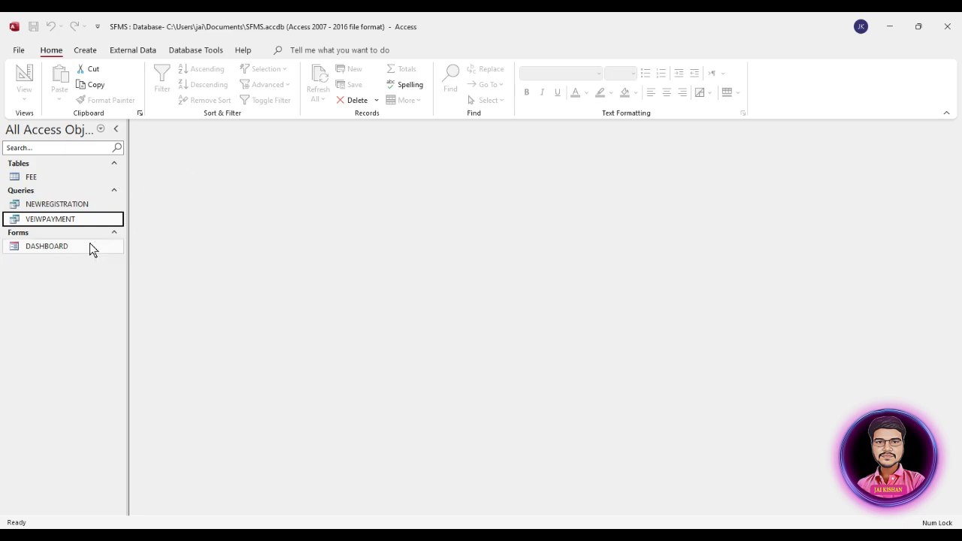
Copy the DASHBOARD form and paste the duplicate as 'receiptform'
{"action": "left_click", "coordinate": [61, 248]}
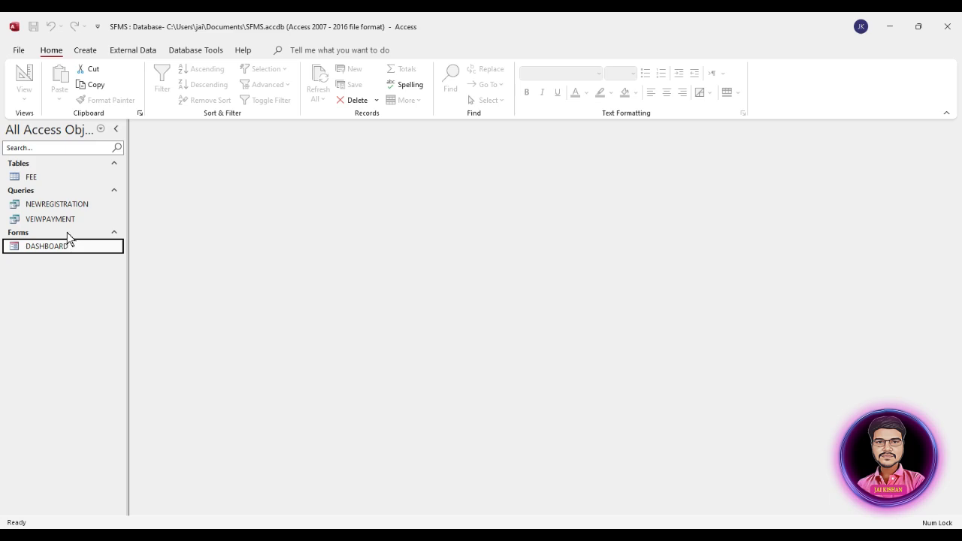
{"action": "key", "text": "ctrl+c"}
{"action": "key", "text": "ctrl+v"}
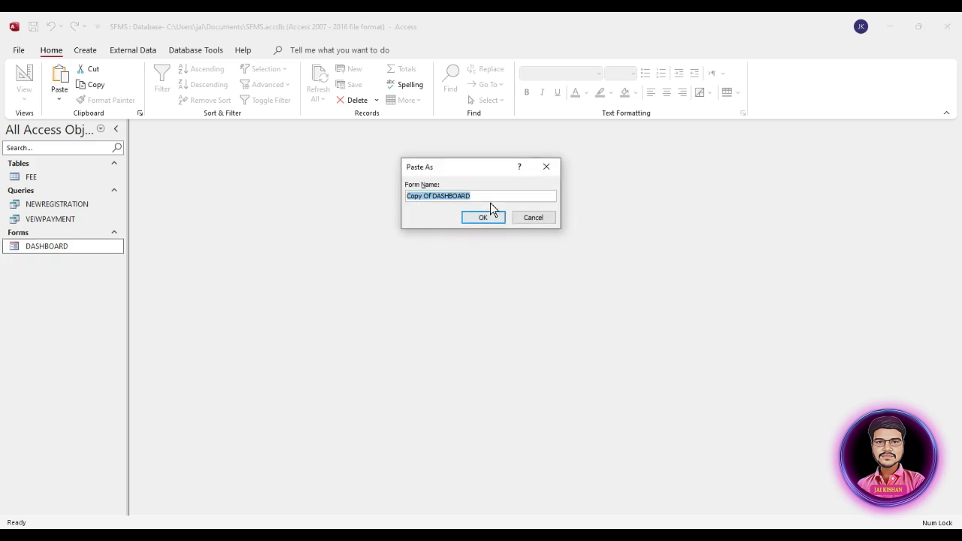
{"action": "left_click", "coordinate": [492, 197]}
{"action": "left_click_drag", "start_coordinate": [491, 196], "coordinate": [396, 192]}
{"action": "type", "text": "rece"}
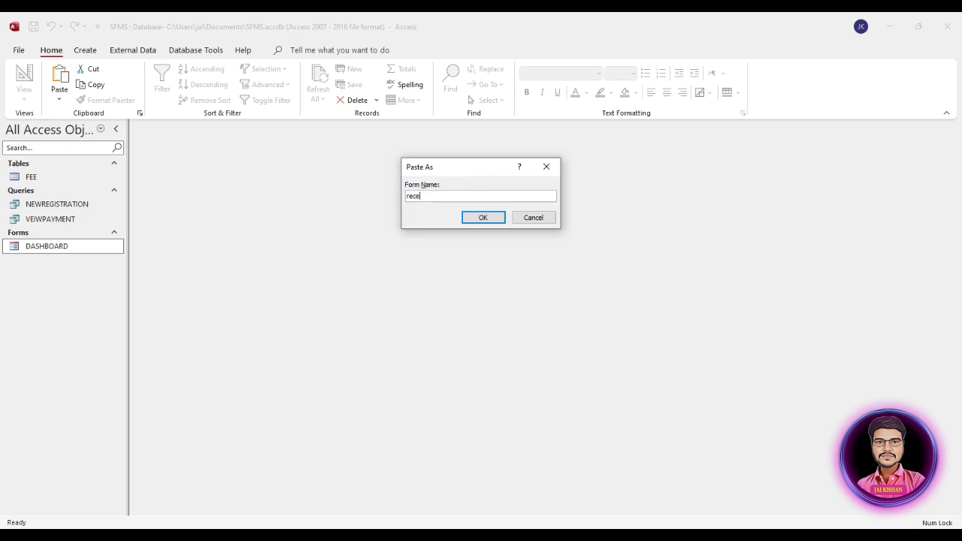
{"action": "type", "text": "ipt"}
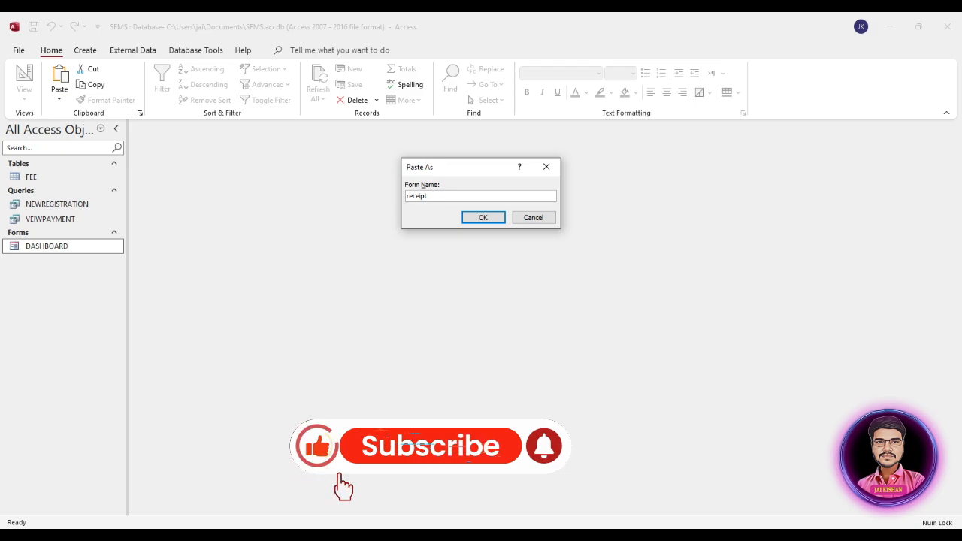
{"action": "type", "text": "form"}
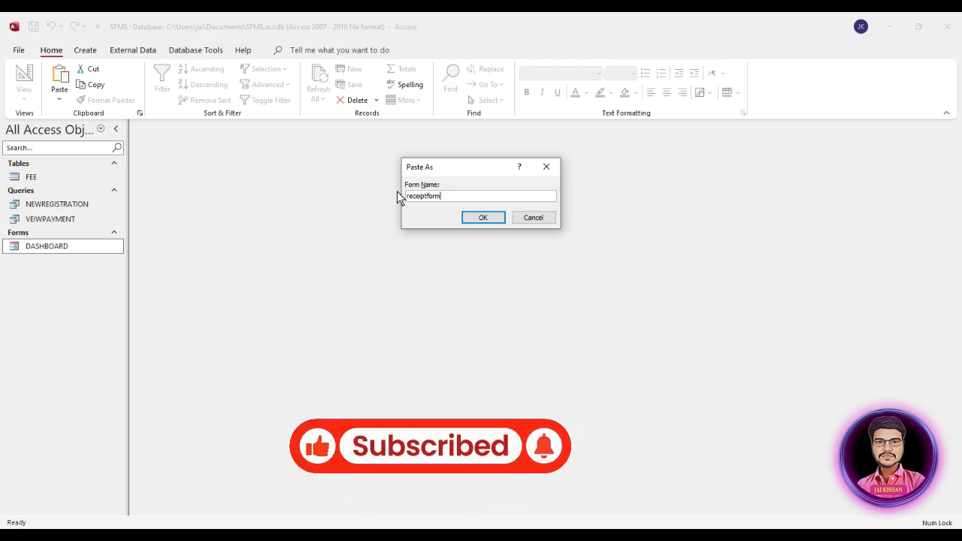
{"action": "left_click", "coordinate": [480, 219]}
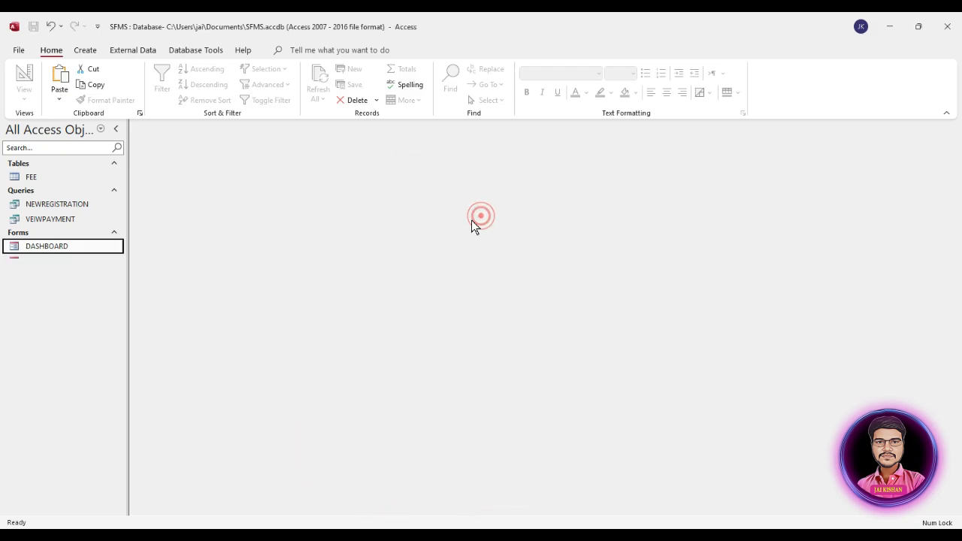
Open receiptform in Design View
{"action": "left_click", "coordinate": [43, 262]}
{"action": "right_click", "coordinate": [41, 263]}
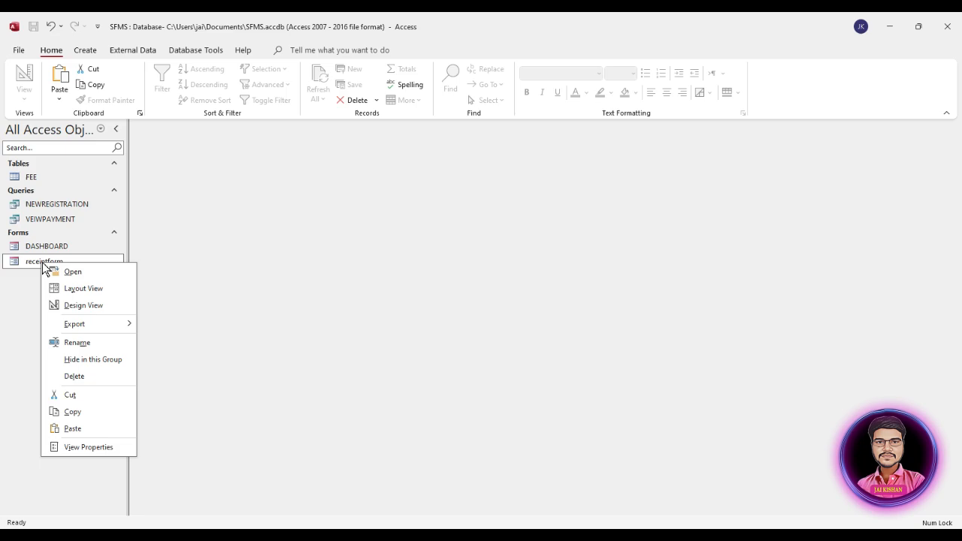
{"action": "left_click", "coordinate": [81, 305]}
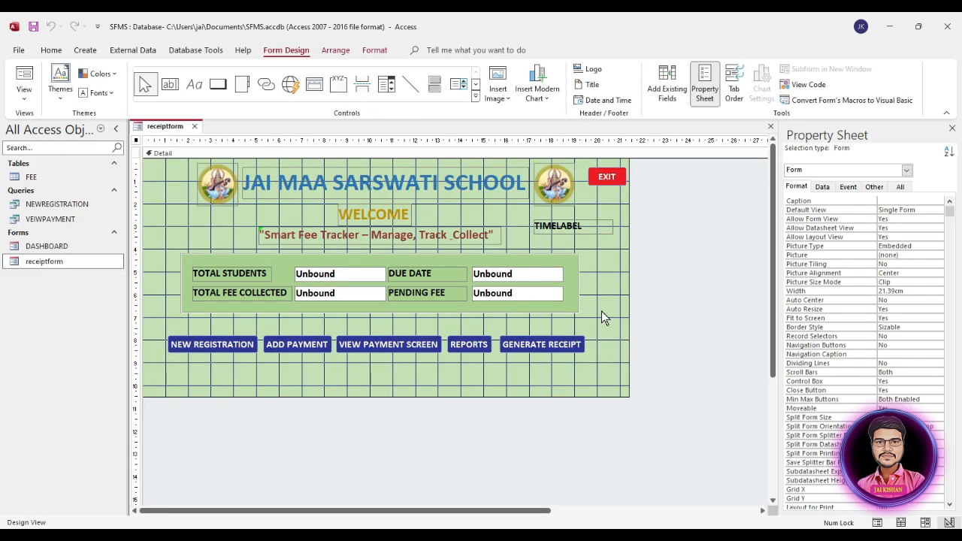
Delete the EXIT button, TIMELABEL, slogan, totals block, navigation buttons and leftover Unbound boxes
{"action": "left_click", "coordinate": [613, 180]}
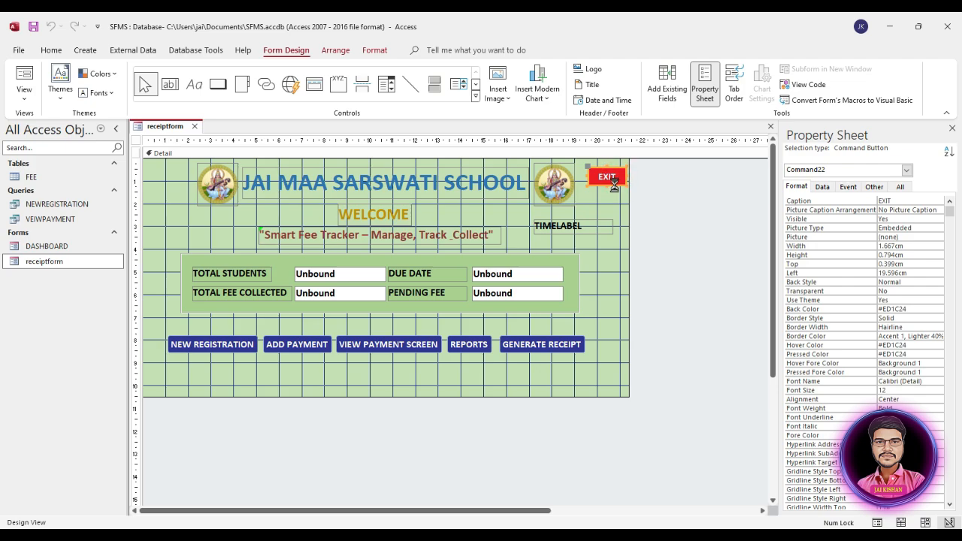
{"action": "key", "text": "Delete"}
{"action": "left_click", "coordinate": [575, 229]}
{"action": "key", "text": "Delete"}
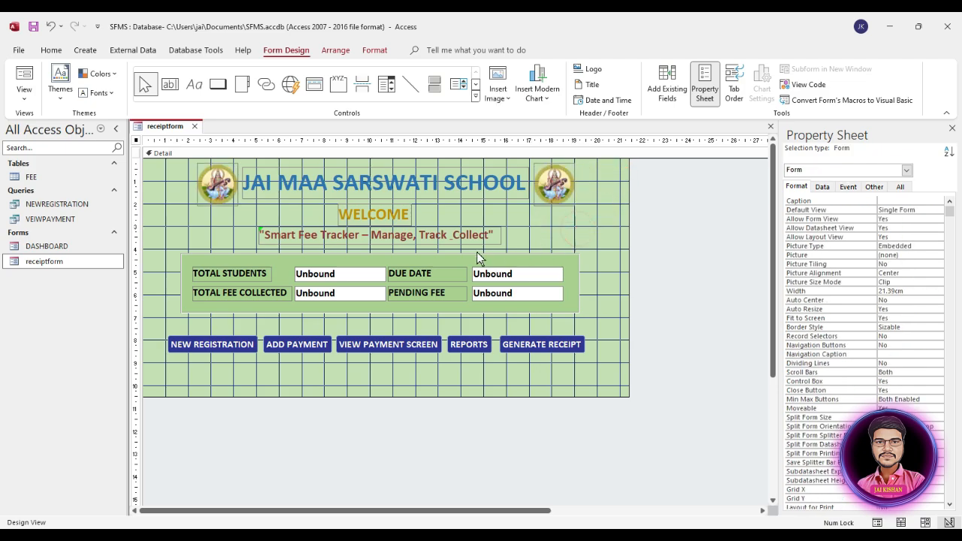
{"action": "left_click", "coordinate": [378, 237]}
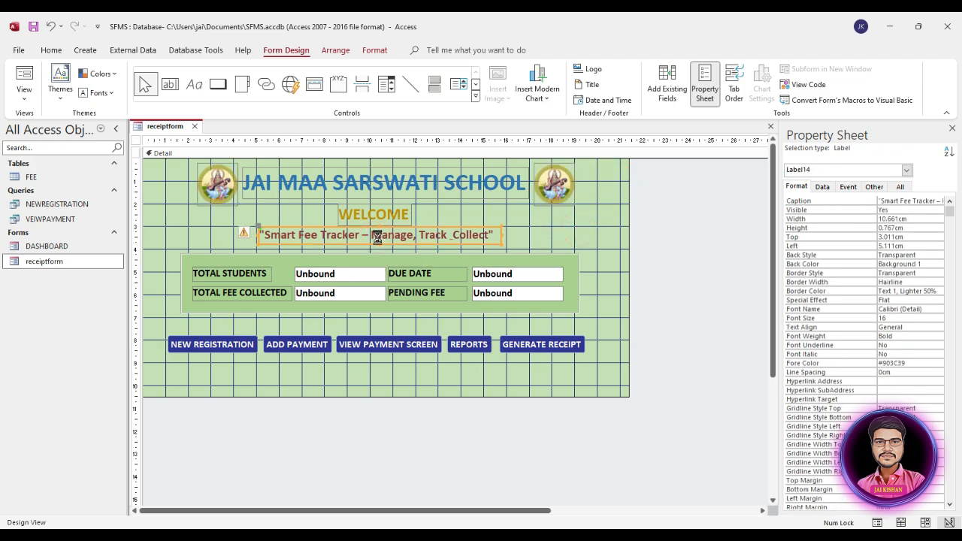
{"action": "key", "text": "Delete"}
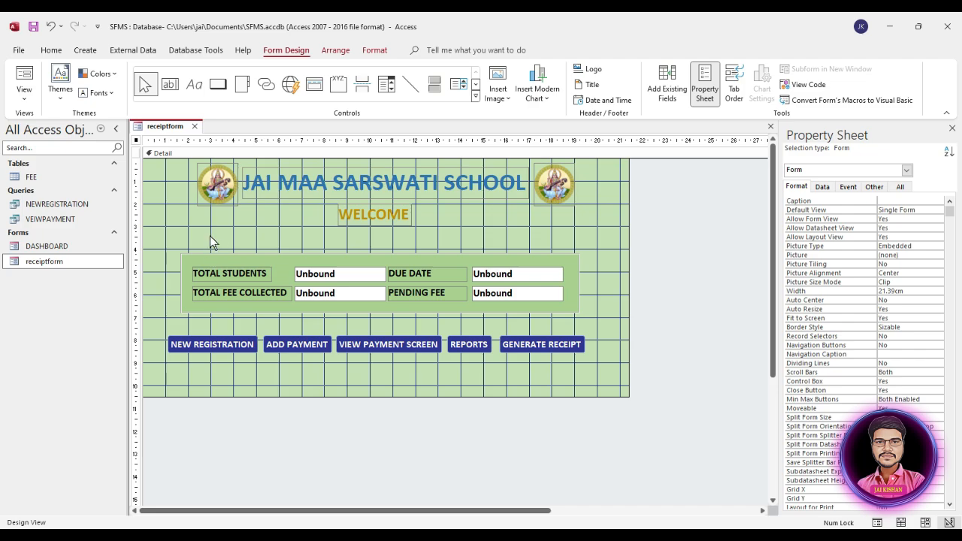
{"action": "left_click_drag", "start_coordinate": [210, 235], "coordinate": [467, 374]}
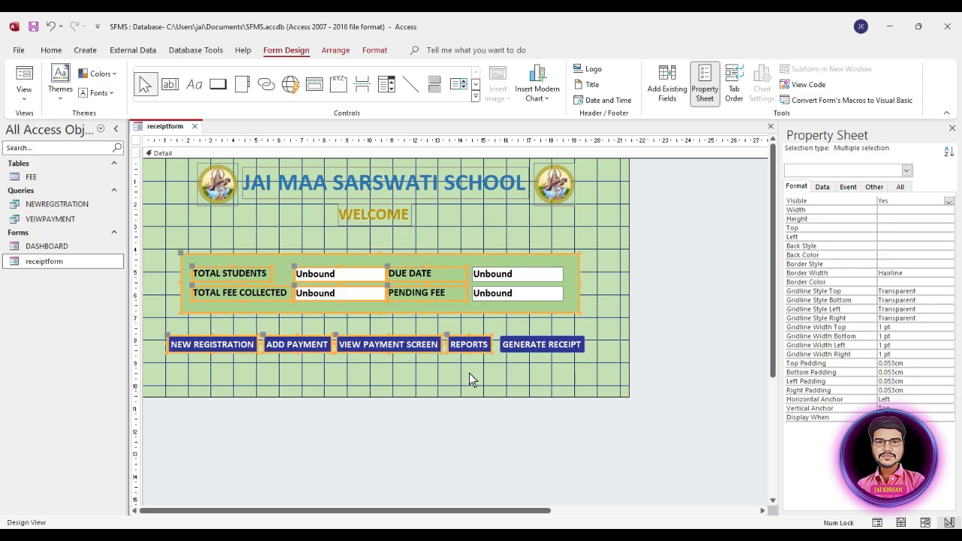
{"action": "key", "text": "Delete"}
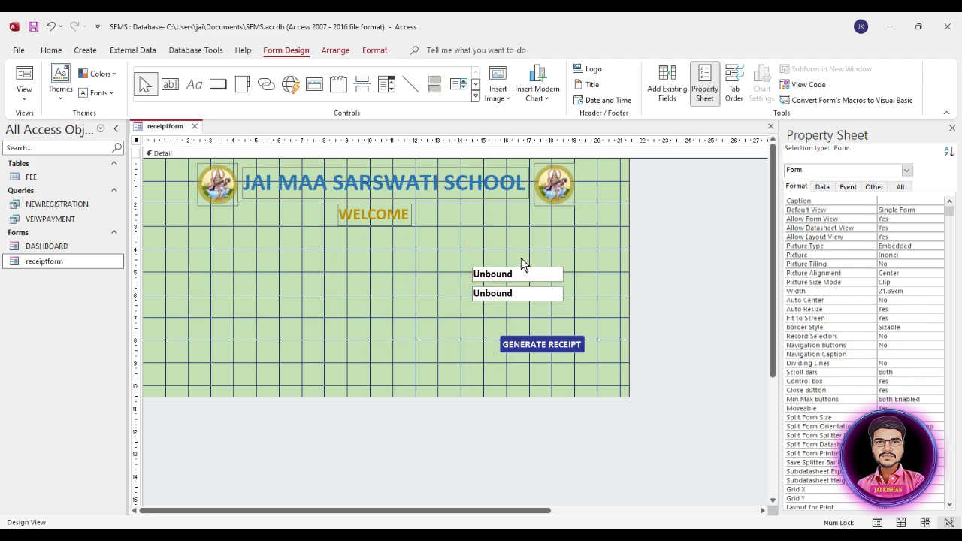
{"action": "left_click_drag", "start_coordinate": [481, 246], "coordinate": [510, 303]}
{"action": "key", "text": "Delete"}
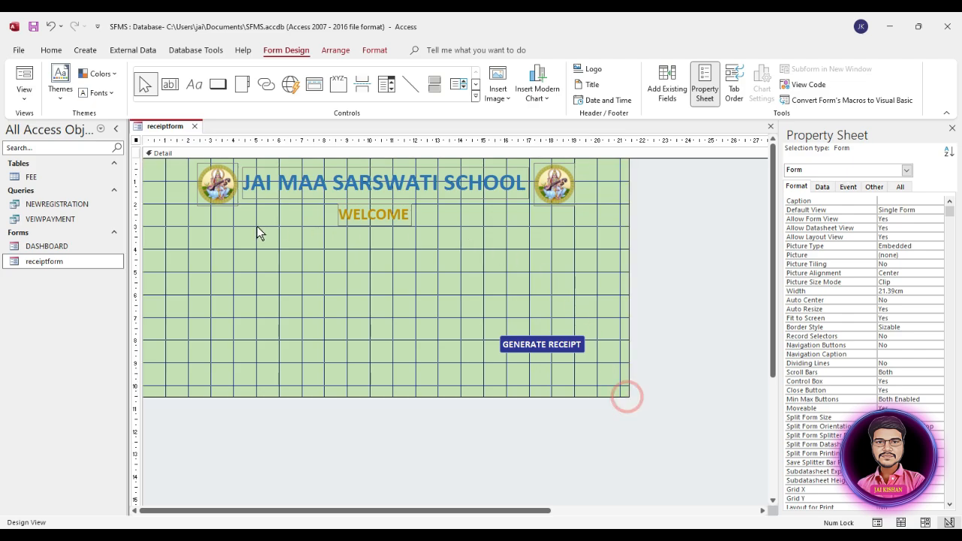
Set the whole form's Record Source to the FEE table in the Property Sheet
{"action": "left_click", "coordinate": [232, 249]}
{"action": "left_click", "coordinate": [136, 141]}
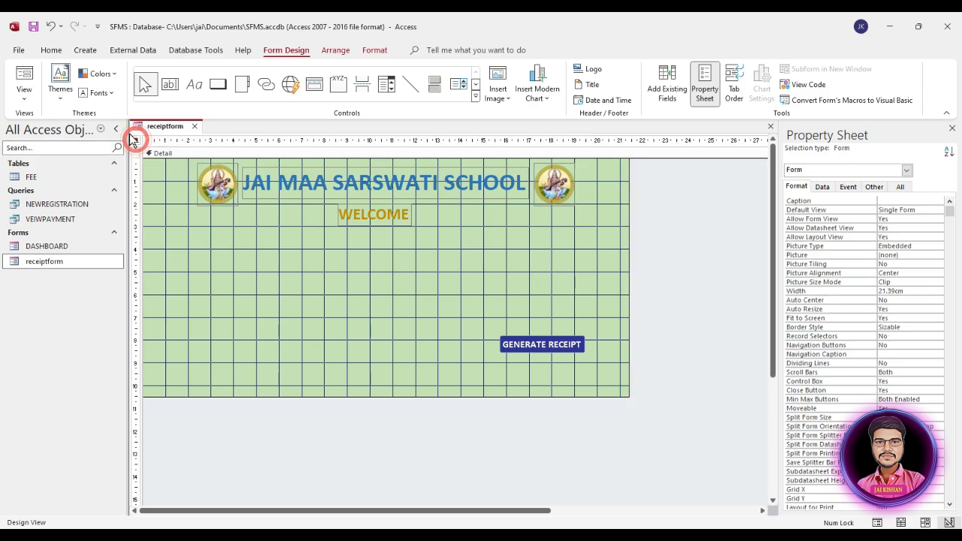
{"action": "left_click", "coordinate": [822, 186]}
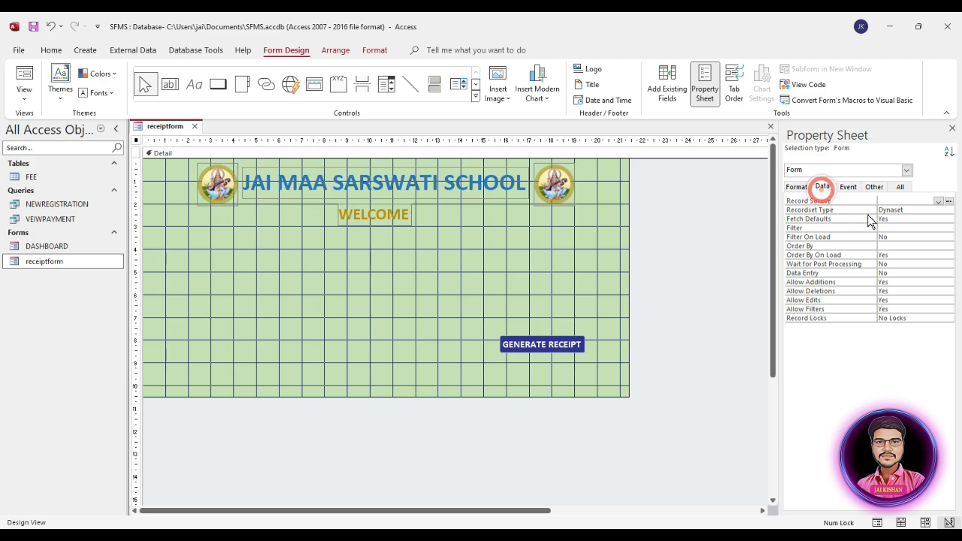
{"action": "left_click", "coordinate": [923, 200]}
{"action": "left_click", "coordinate": [938, 201]}
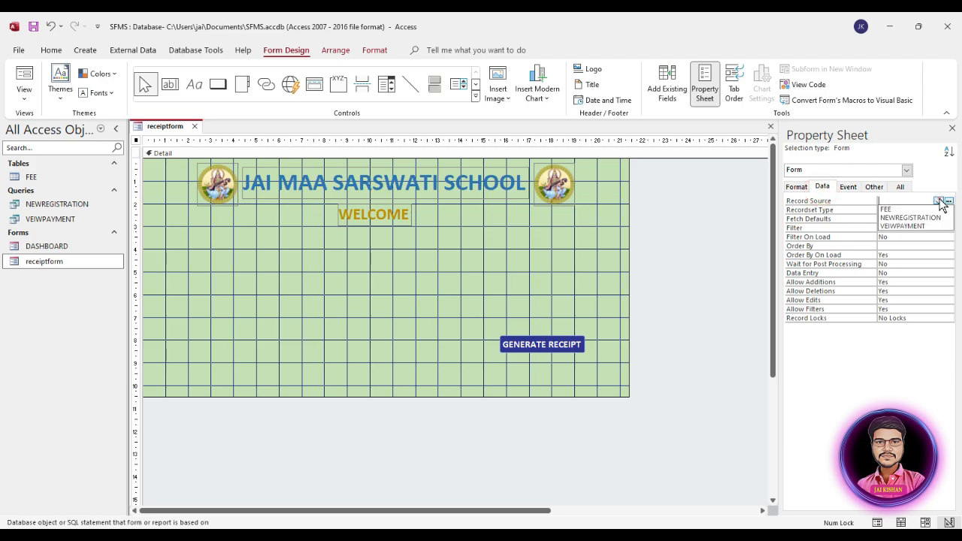
{"action": "left_click", "coordinate": [899, 209]}
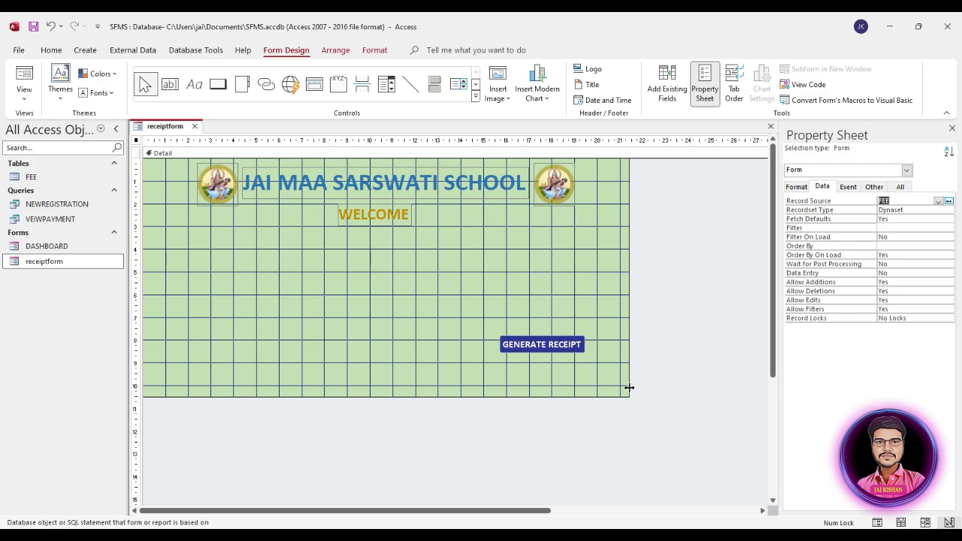
Enlarge the design area, move GENERATE RECEIPT lower right, and relabel WELCOME 'Generate Receipt'
{"action": "left_click_drag", "start_coordinate": [629, 388], "coordinate": [750, 486]}
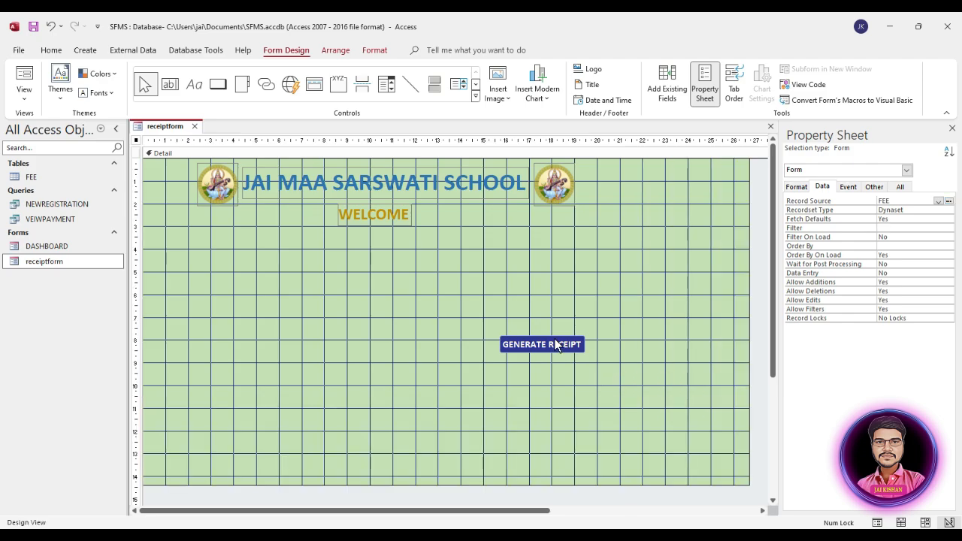
{"action": "left_click_drag", "start_coordinate": [551, 346], "coordinate": [727, 432]}
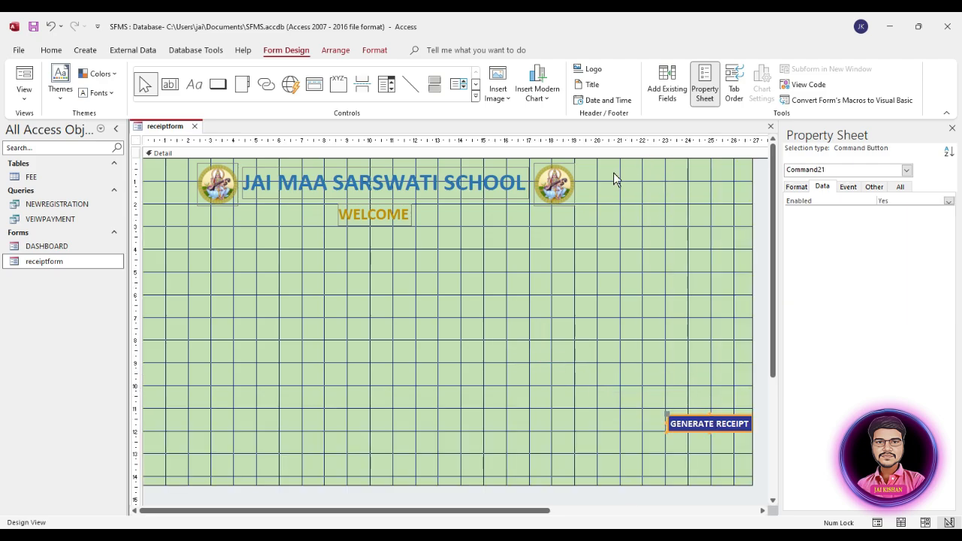
{"action": "left_click", "coordinate": [383, 223]}
{"action": "left_click", "coordinate": [371, 217]}
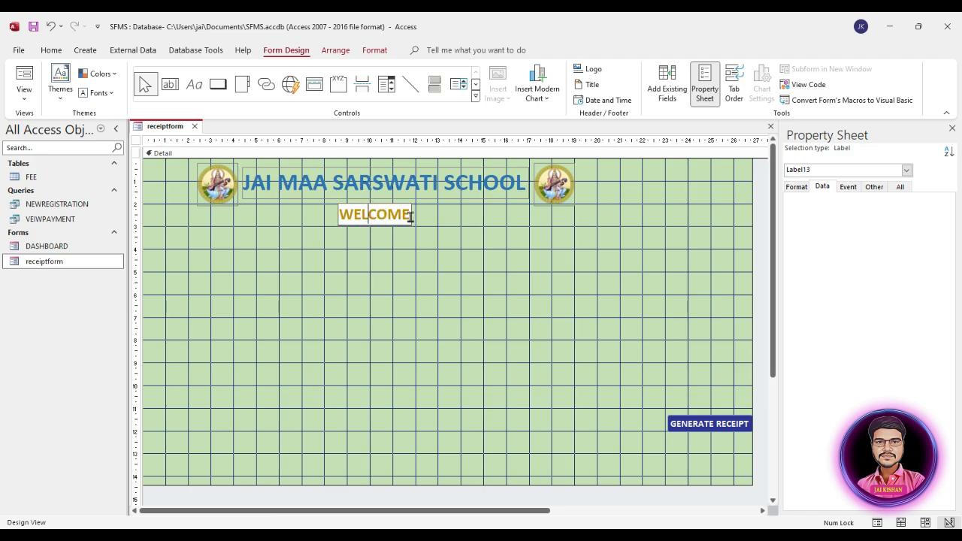
{"action": "key", "text": "ctrl+a"}
{"action": "type", "text": "Gene"}
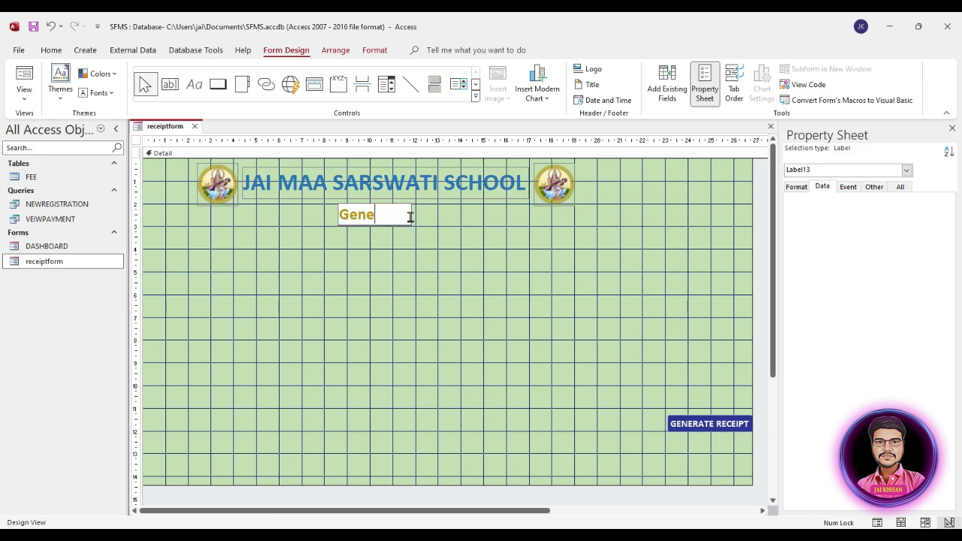
{"action": "type", "text": "rate Re"}
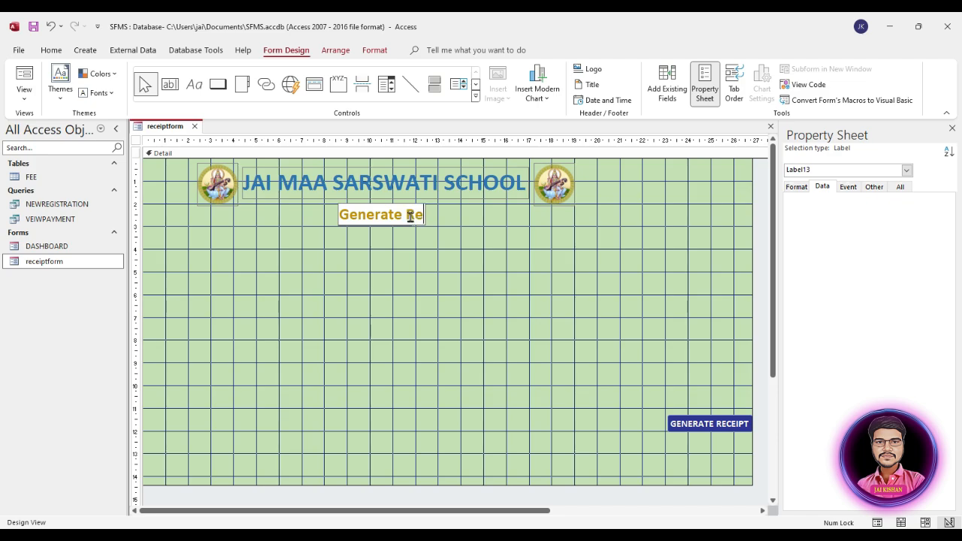
{"action": "type", "text": "ceipt"}
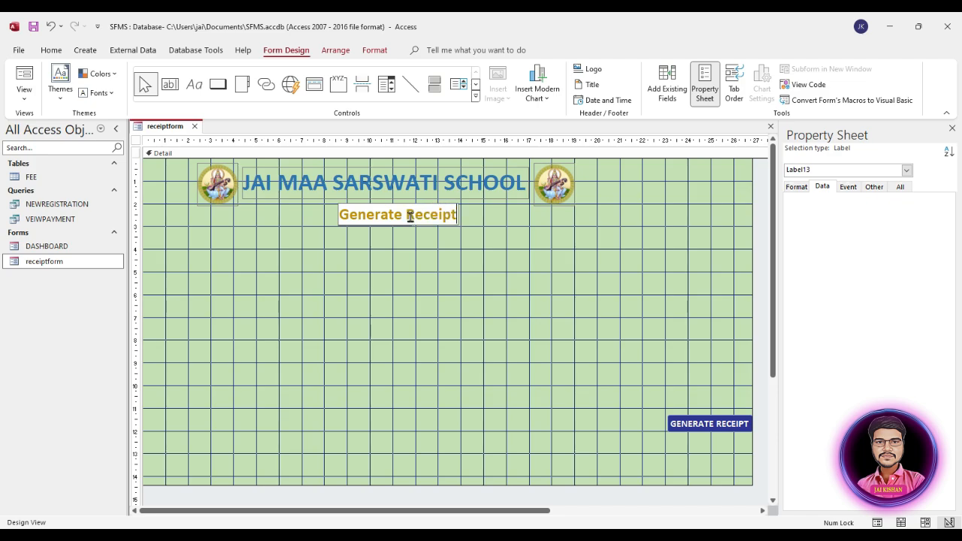
{"action": "left_click", "coordinate": [390, 275]}
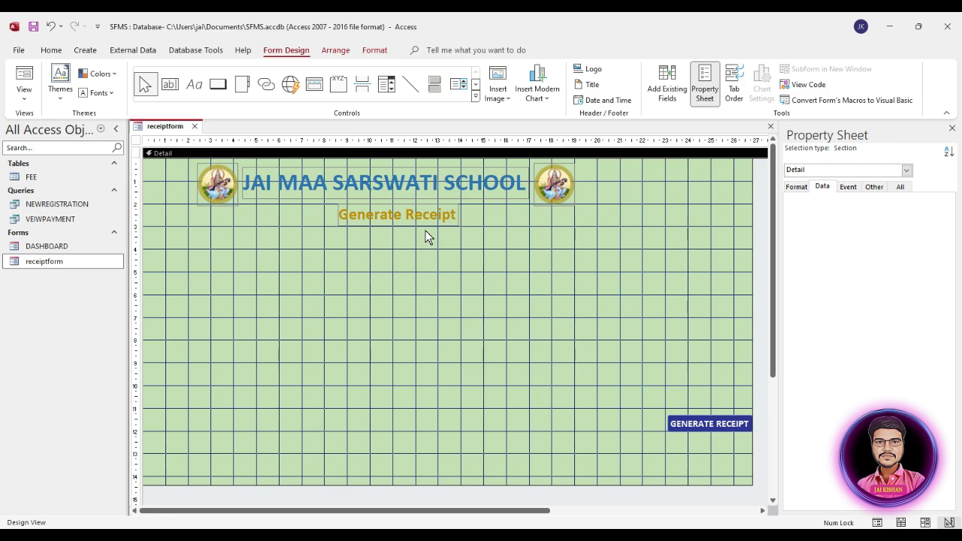
Drag all FEE fields, STUDENTID through PHOTO, from the Field List onto the form and select them
{"action": "left_click", "coordinate": [669, 87]}
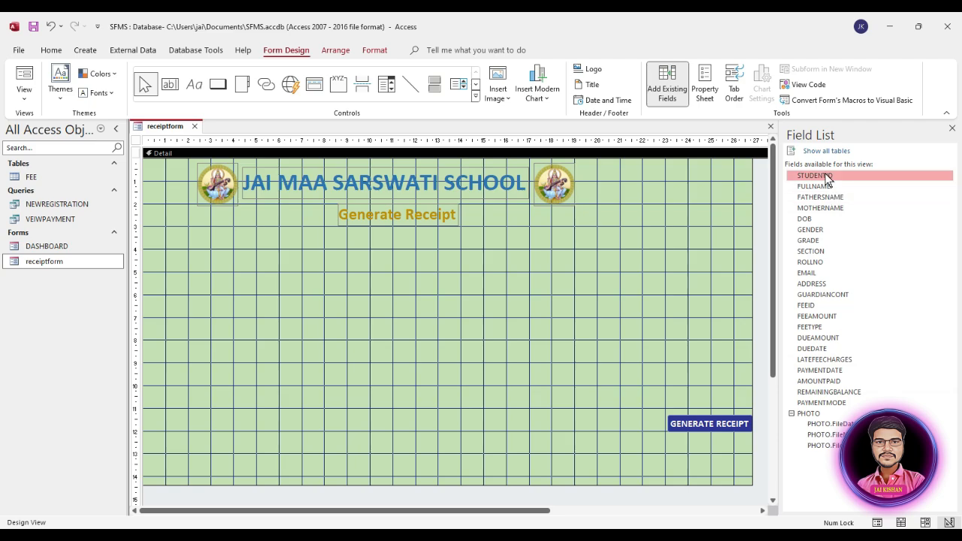
{"action": "left_click", "coordinate": [820, 404], "text": "shift"}
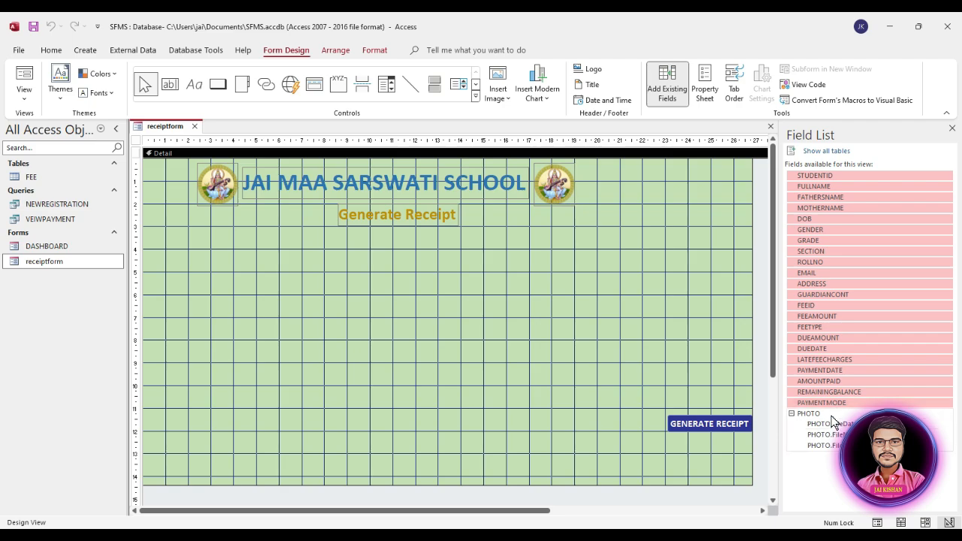
{"action": "left_click", "coordinate": [818, 415], "text": "shift"}
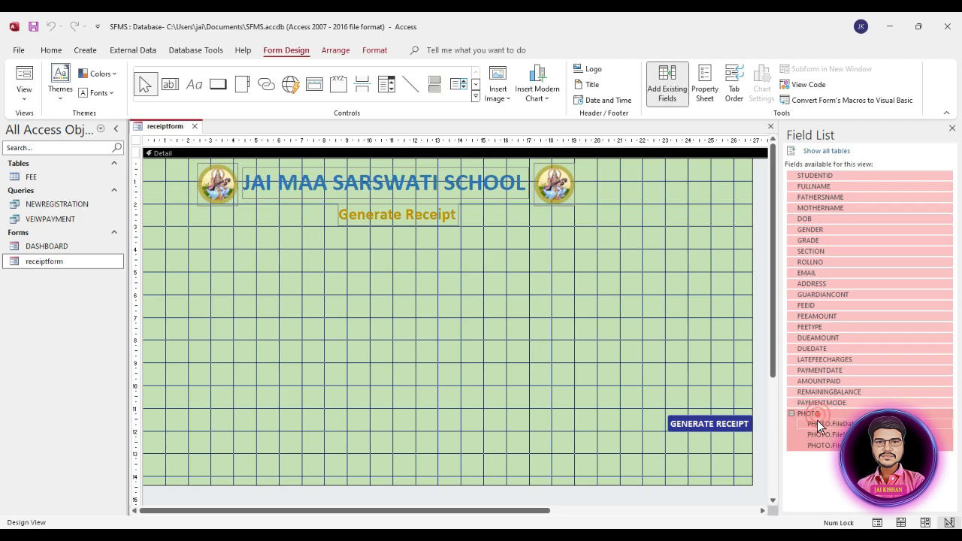
{"action": "left_click_drag", "start_coordinate": [841, 204], "coordinate": [294, 285]}
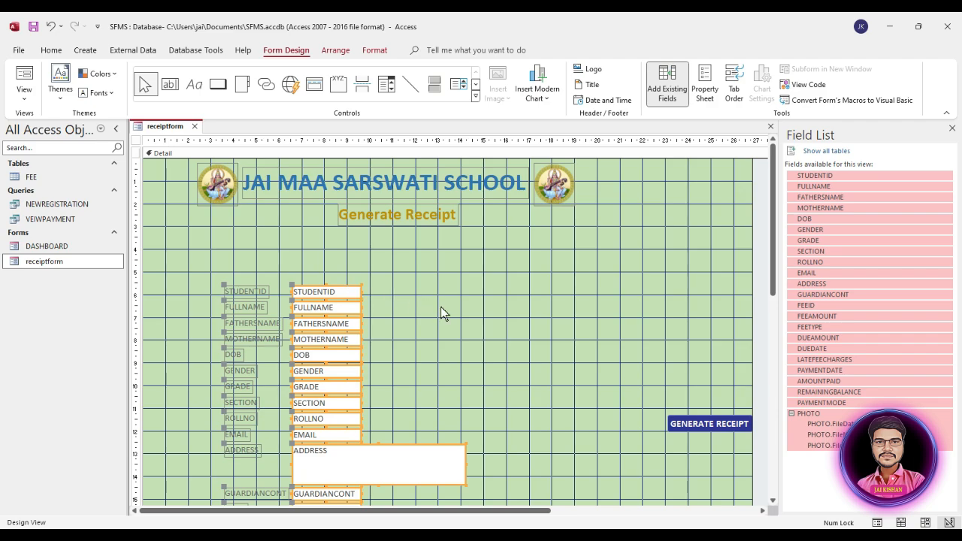
{"action": "scroll", "coordinate": [440, 307], "scroll_direction": "down", "scroll_amount": 1}
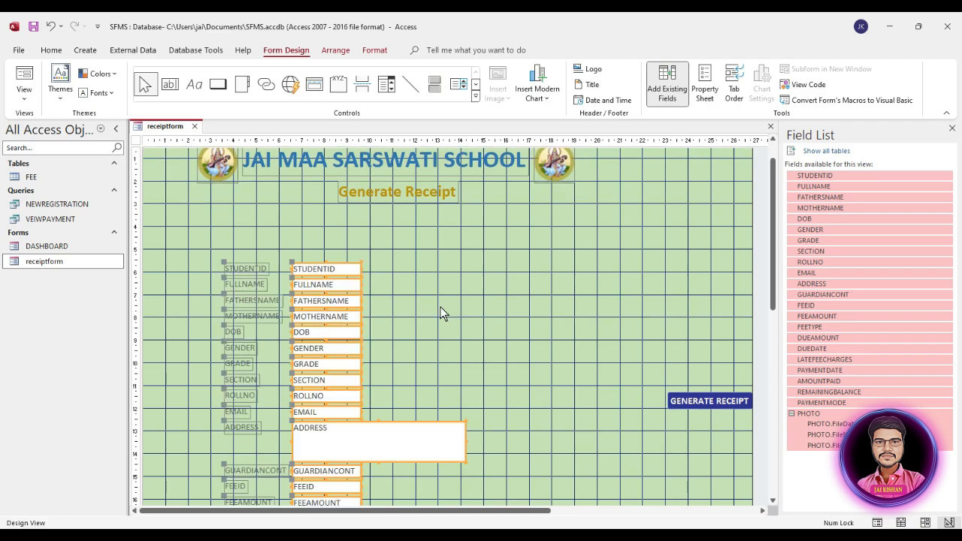
{"action": "left_click_drag", "start_coordinate": [245, 238], "coordinate": [356, 456]}
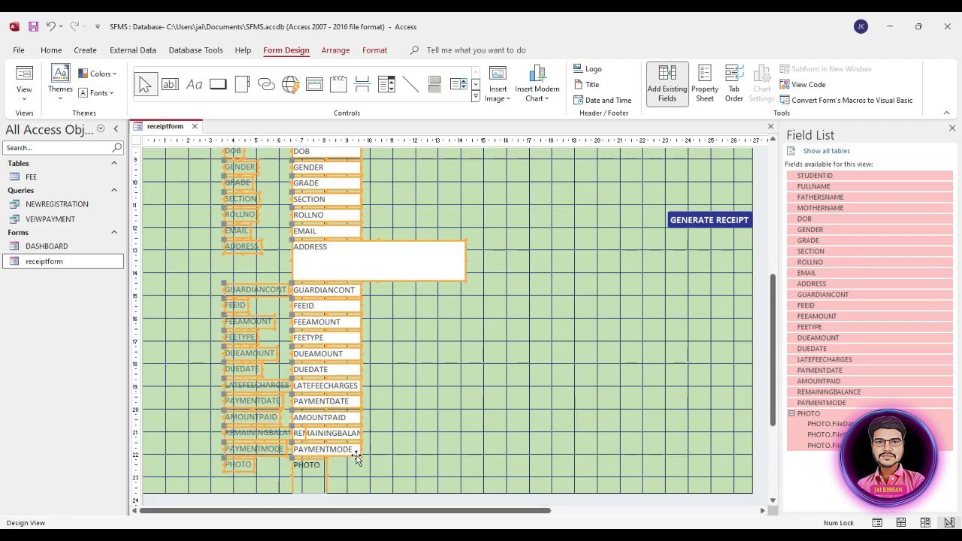
{"action": "scroll", "coordinate": [412, 446], "scroll_direction": "up", "scroll_amount": 4}
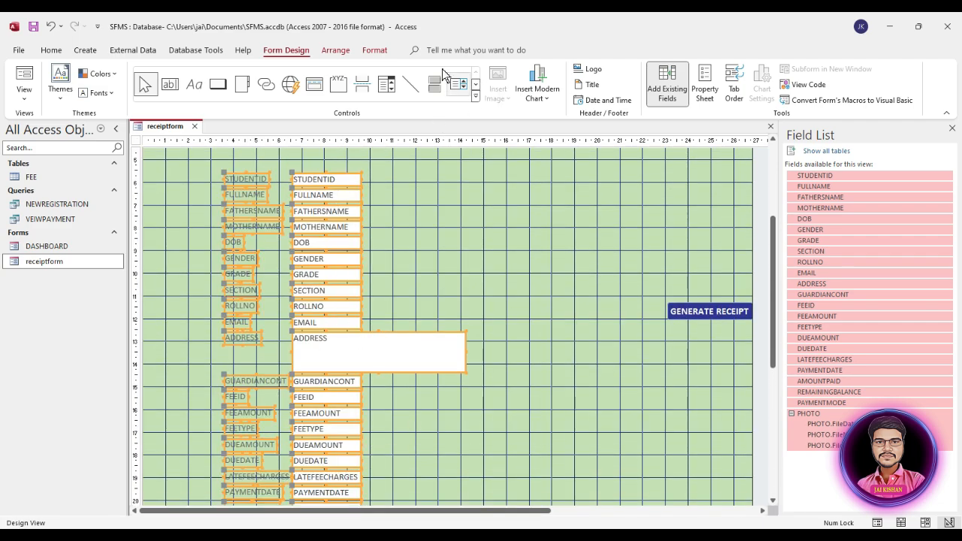
Give the selected field controls black text at font size 12
{"action": "left_click", "coordinate": [374, 49]}
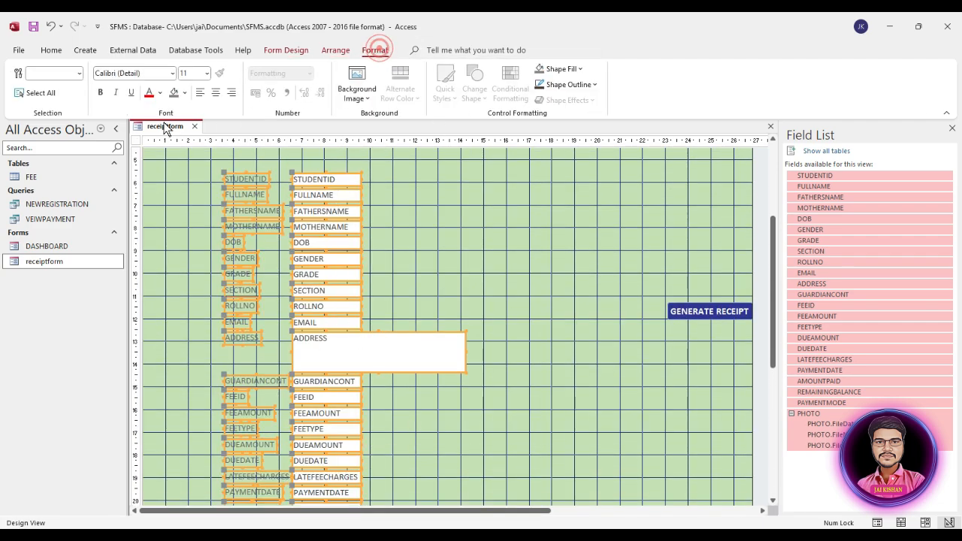
{"action": "left_click", "coordinate": [159, 94]}
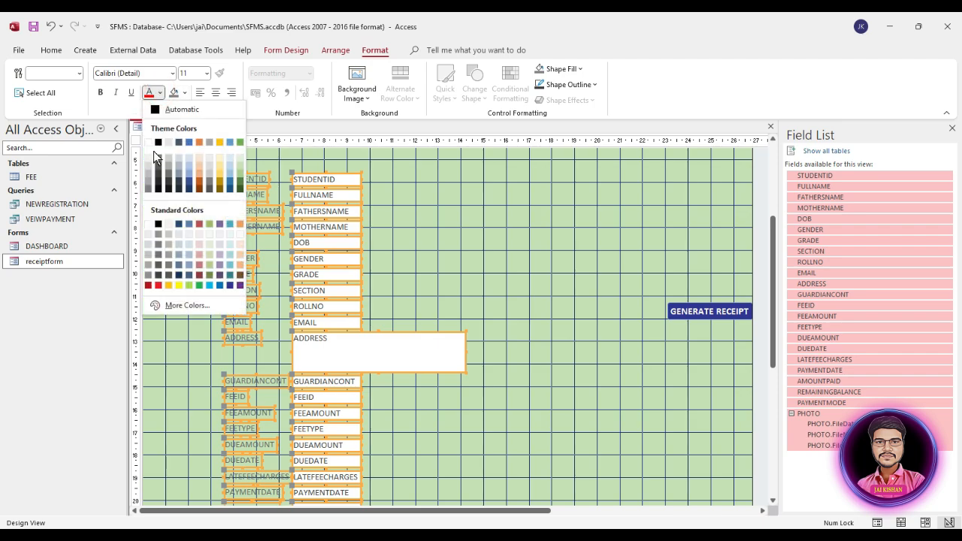
{"action": "left_click", "coordinate": [160, 147]}
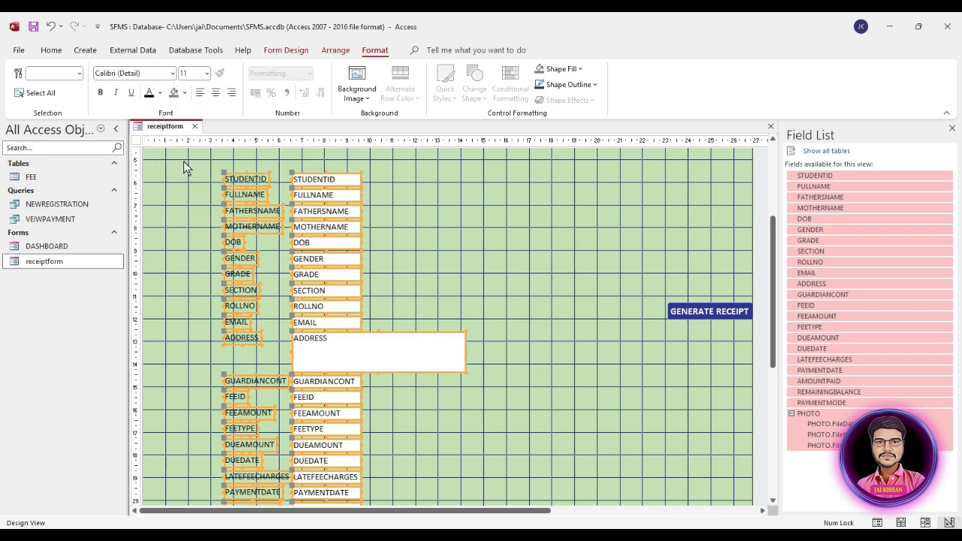
{"action": "left_click", "coordinate": [207, 73]}
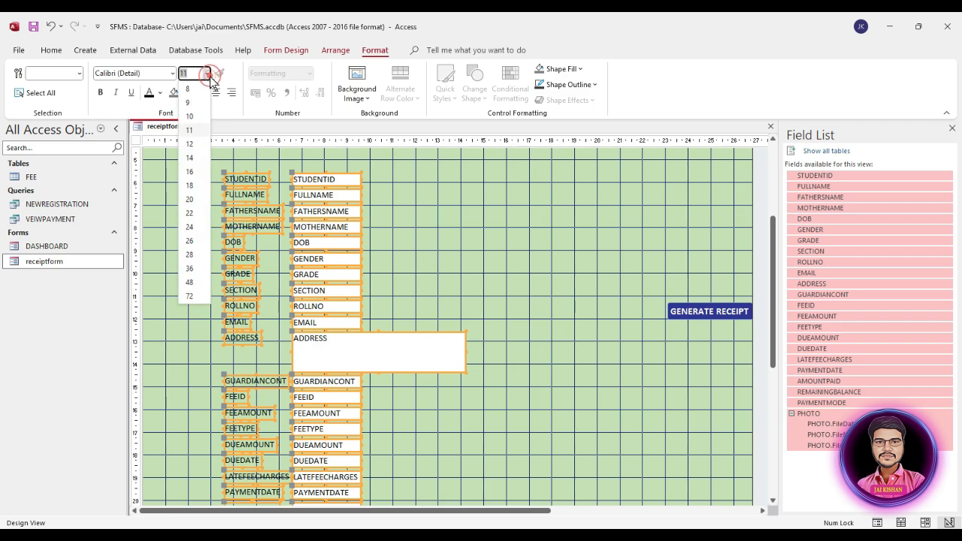
{"action": "left_click", "coordinate": [192, 144]}
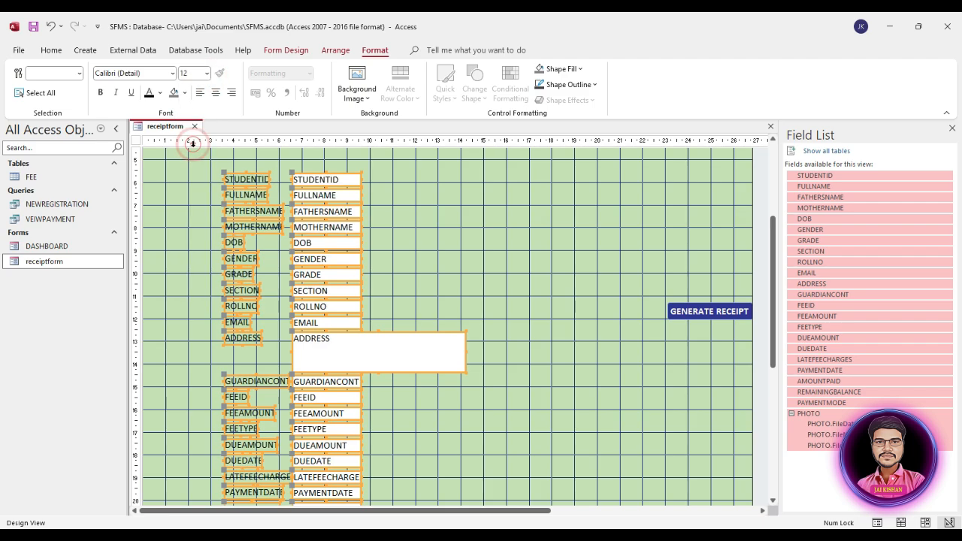
{"action": "scroll", "coordinate": [436, 352], "scroll_direction": "up", "scroll_amount": 4}
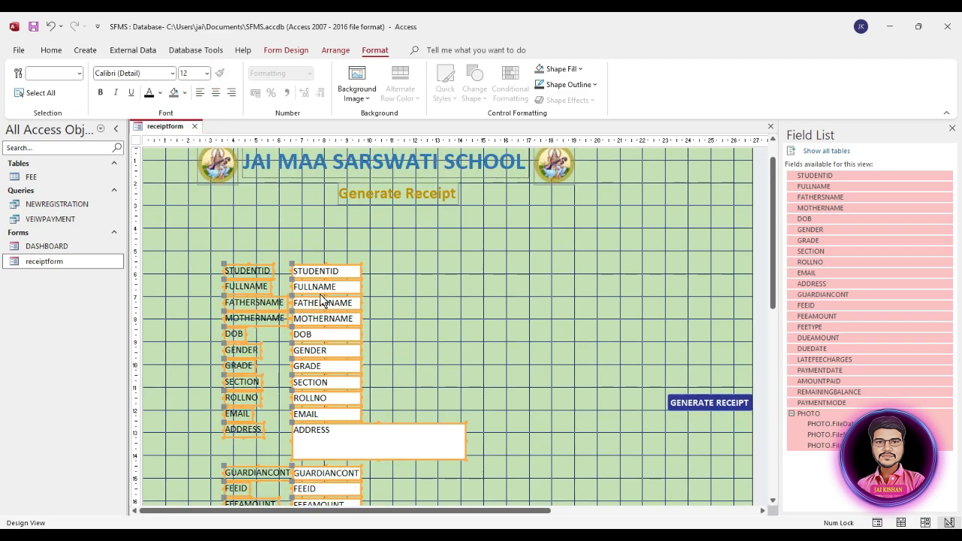
Arrange the selected field controls in a Stacked layout
{"action": "right_click", "coordinate": [322, 294]}
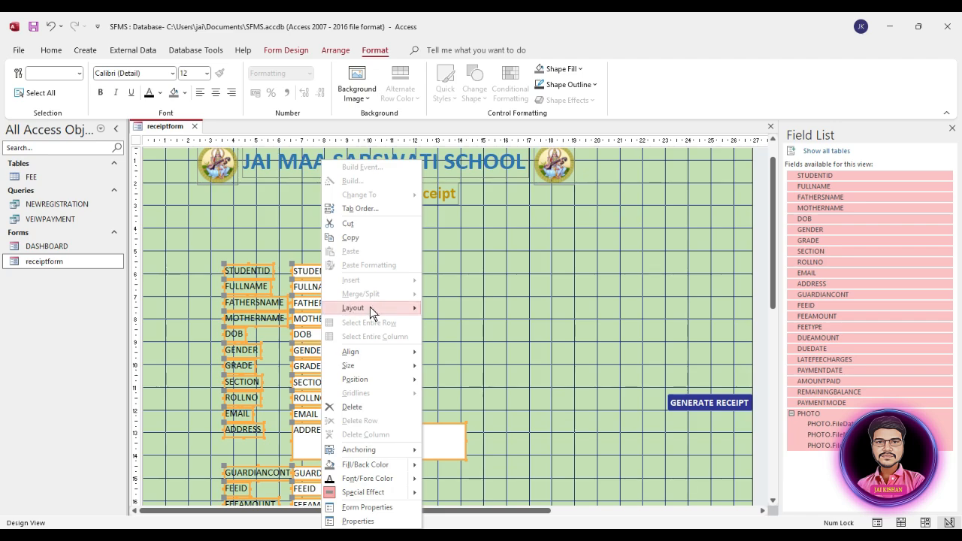
{"action": "mouse_move", "coordinate": [348, 309]}
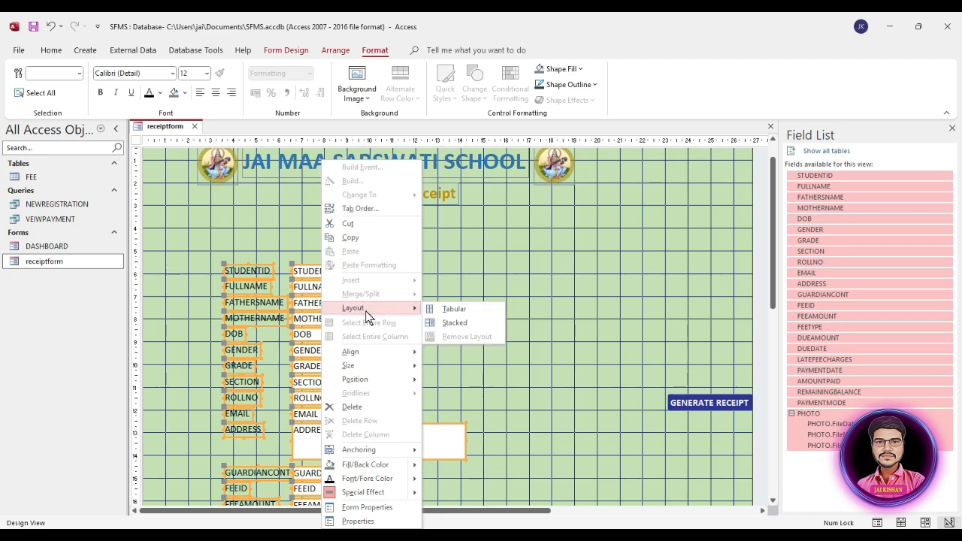
{"action": "left_click", "coordinate": [455, 324]}
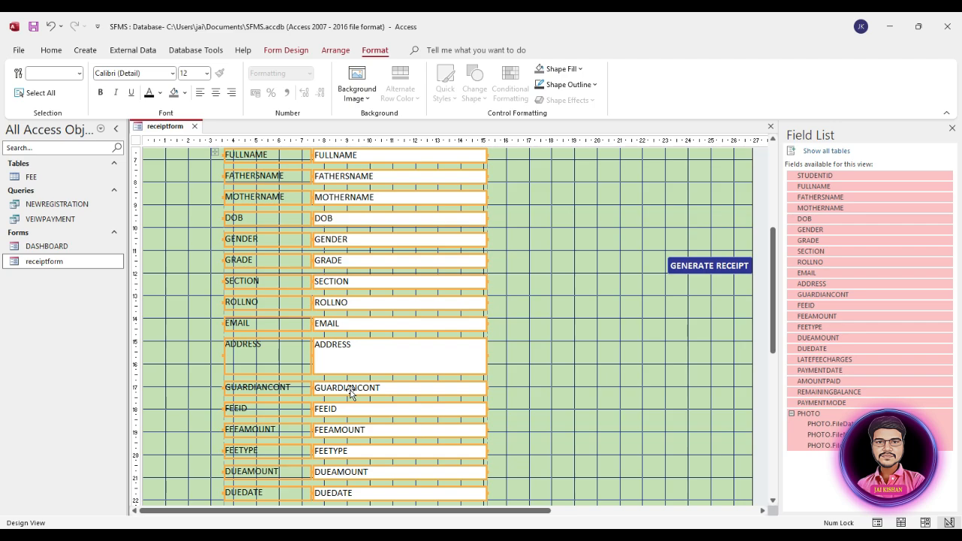
Remove the layout so each field control can be moved independently
{"action": "scroll", "coordinate": [350, 392], "scroll_direction": "up", "scroll_amount": 1}
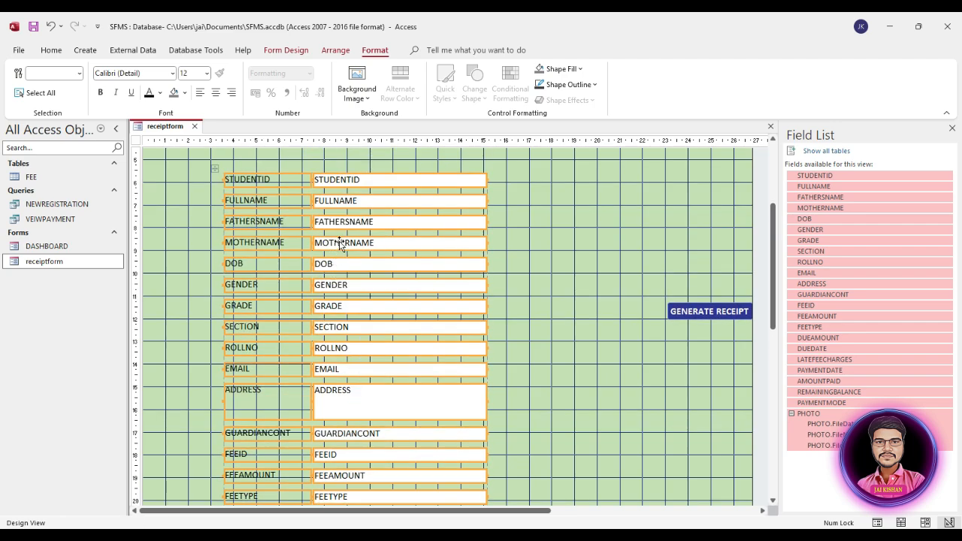
{"action": "right_click", "coordinate": [343, 243]}
{"action": "mouse_move", "coordinate": [397, 311]}
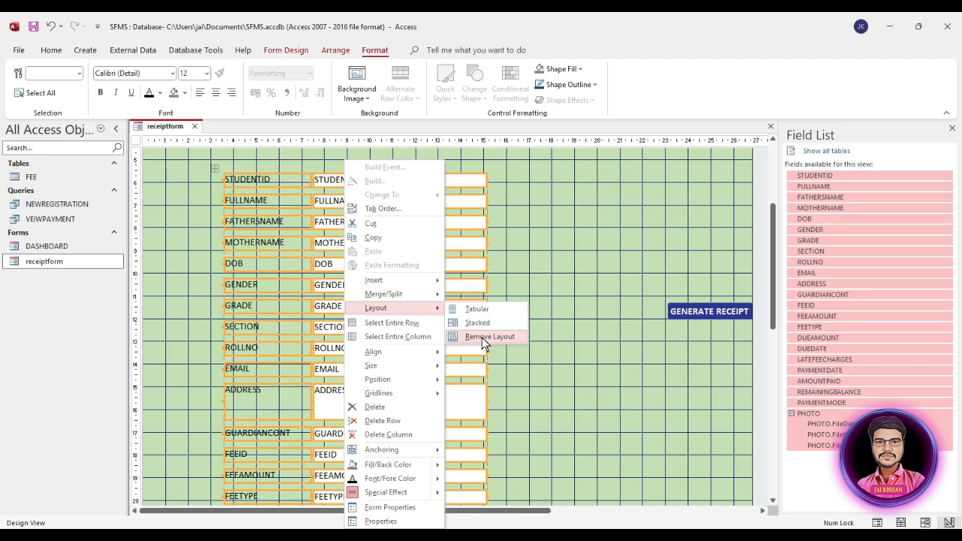
{"action": "left_click", "coordinate": [482, 337]}
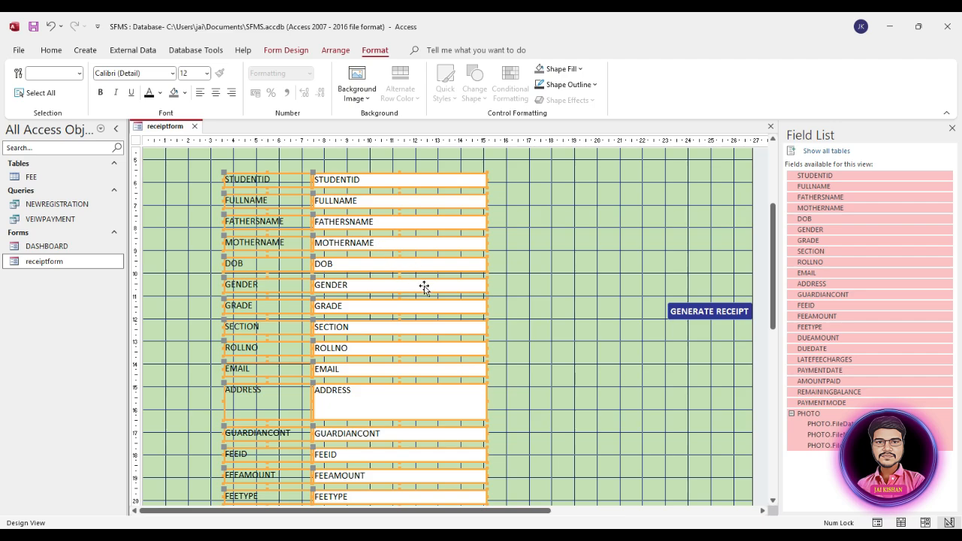
Marquee-select the STUDENTID through ADDRESS fields and move them up and left
{"action": "scroll", "coordinate": [506, 278], "scroll_direction": "up", "scroll_amount": 1}
{"action": "left_click", "coordinate": [540, 261]}
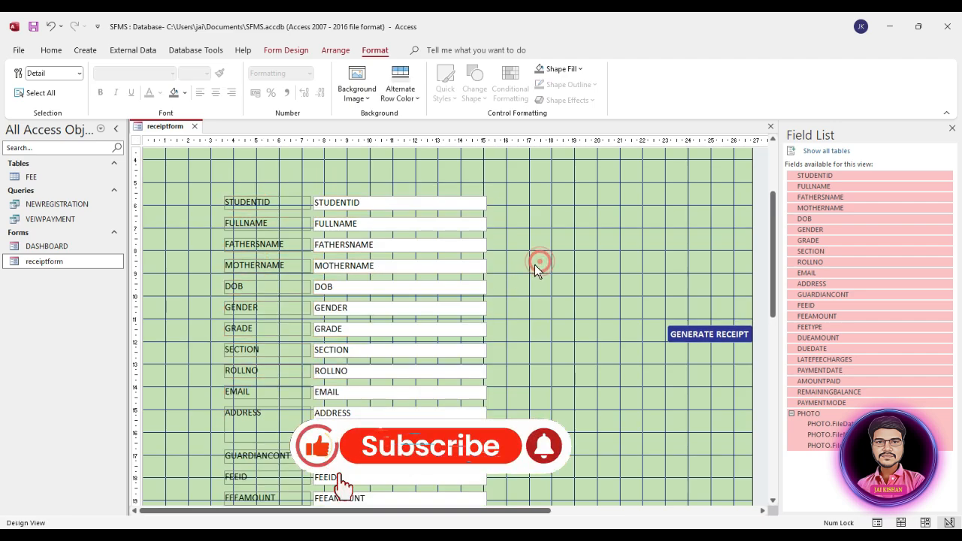
{"action": "scroll", "coordinate": [528, 269], "scroll_direction": "up", "scroll_amount": 3}
{"action": "scroll", "coordinate": [524, 272], "scroll_direction": "down", "scroll_amount": 2}
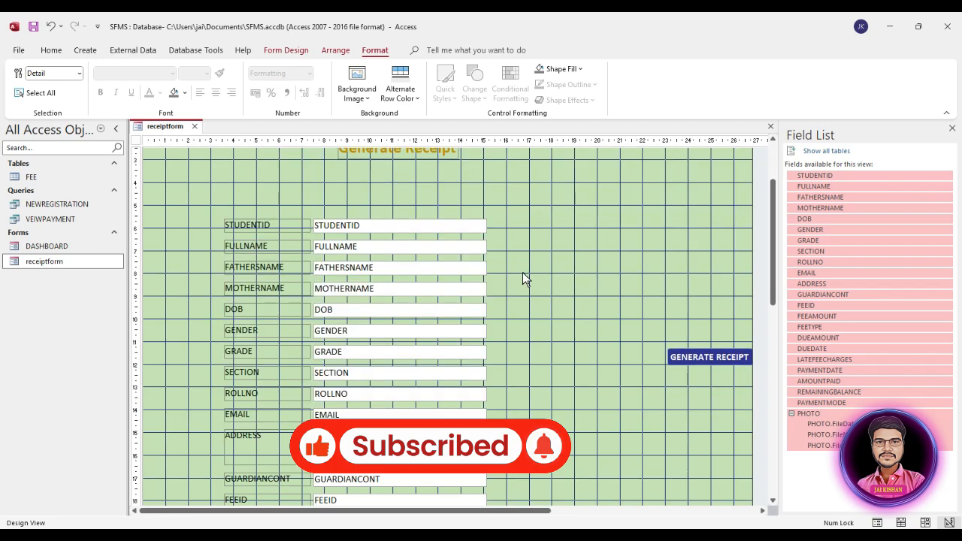
{"action": "left_click_drag", "start_coordinate": [239, 203], "coordinate": [378, 449]}
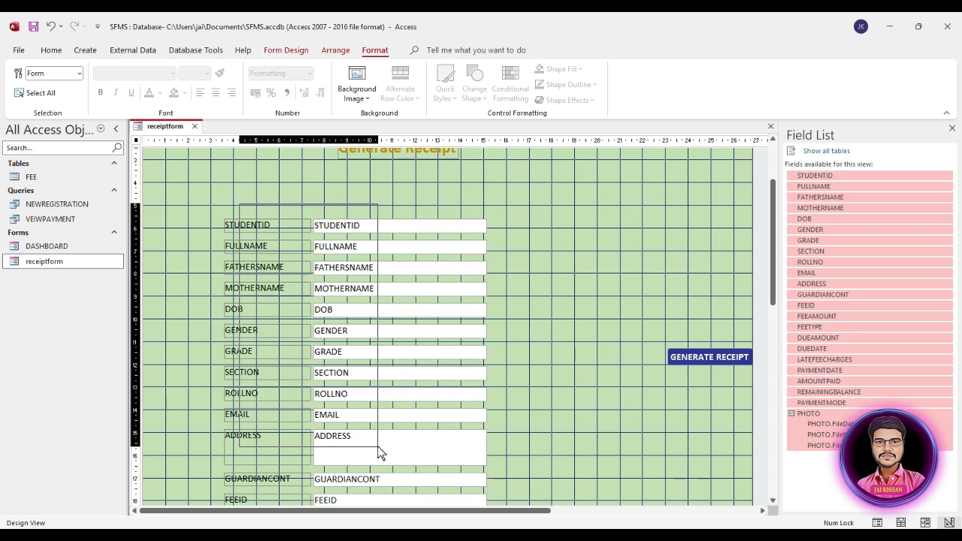
{"action": "left_click_drag", "start_coordinate": [378, 449], "coordinate": [378, 448]}
{"action": "left_click_drag", "start_coordinate": [377, 242], "coordinate": [318, 184]}
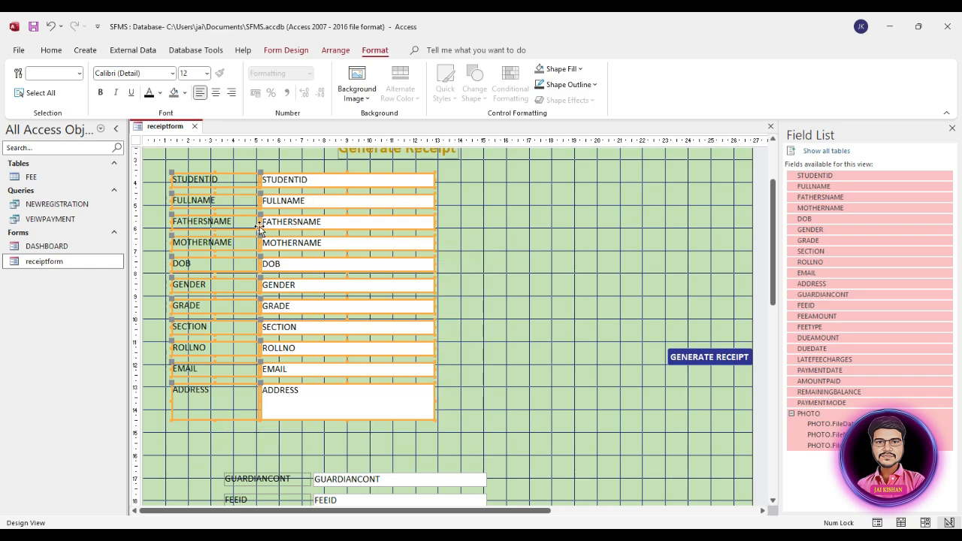
Select the GUARDIANCONT through PHOTO fields and move them up beside the first column
{"action": "scroll", "coordinate": [213, 284], "scroll_direction": "up", "scroll_amount": 2}
{"action": "scroll", "coordinate": [214, 284], "scroll_direction": "down", "scroll_amount": 1}
{"action": "scroll", "coordinate": [213, 284], "scroll_direction": "up", "scroll_amount": 1}
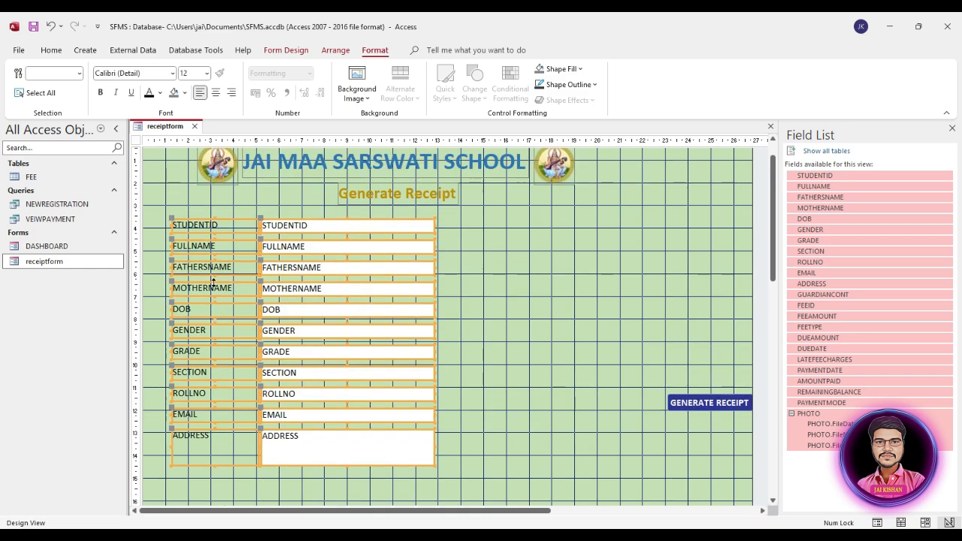
{"action": "scroll", "coordinate": [358, 327], "scroll_direction": "down", "scroll_amount": 12}
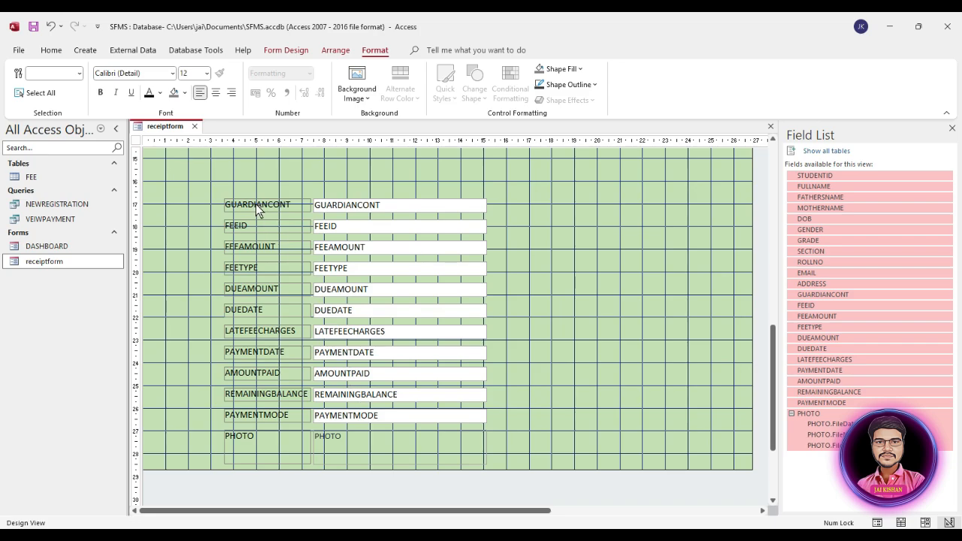
{"action": "double_click", "coordinate": [228, 179]}
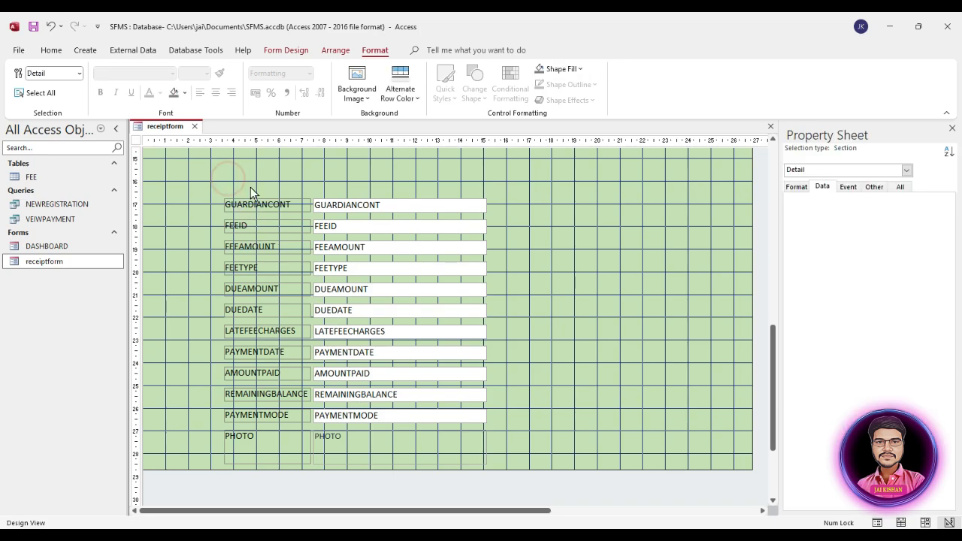
{"action": "left_click_drag", "start_coordinate": [228, 180], "coordinate": [398, 436]}
{"action": "scroll", "coordinate": [530, 413], "scroll_direction": "up", "scroll_amount": 1}
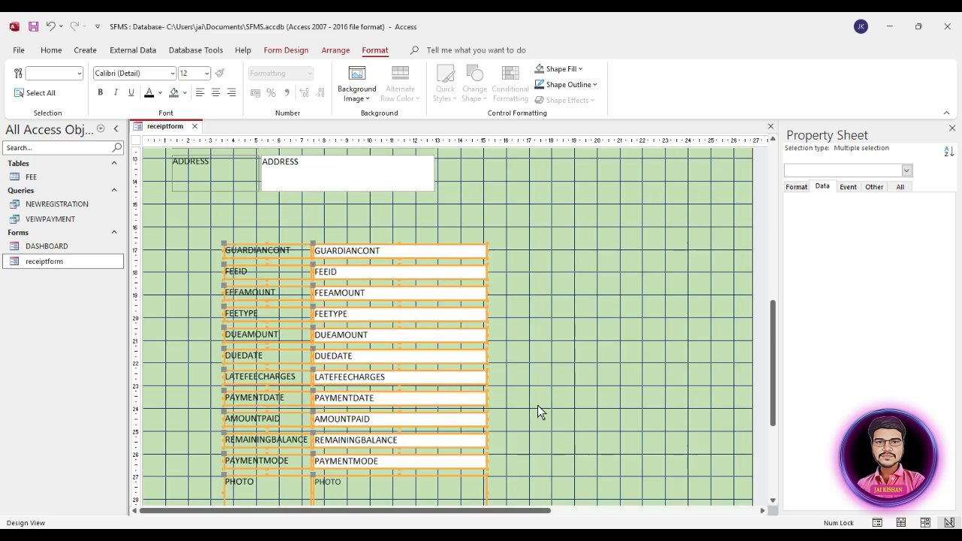
{"action": "left_click_drag", "start_coordinate": [359, 274], "coordinate": [582, 206]}
{"action": "scroll", "coordinate": [586, 257], "scroll_direction": "up", "scroll_amount": 7}
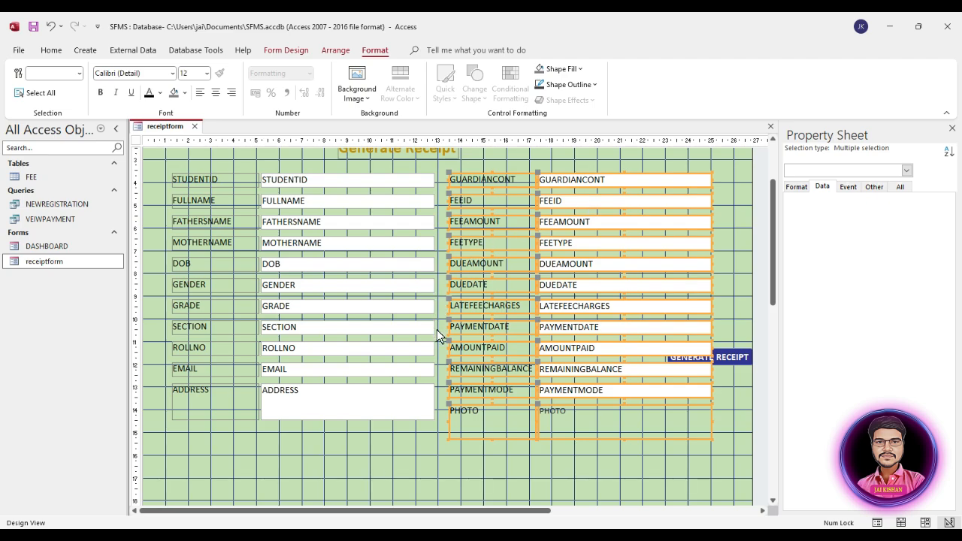
Select the text boxes in both columns and set their Width to 5cm in the Property Sheet
{"action": "left_click", "coordinate": [733, 358]}
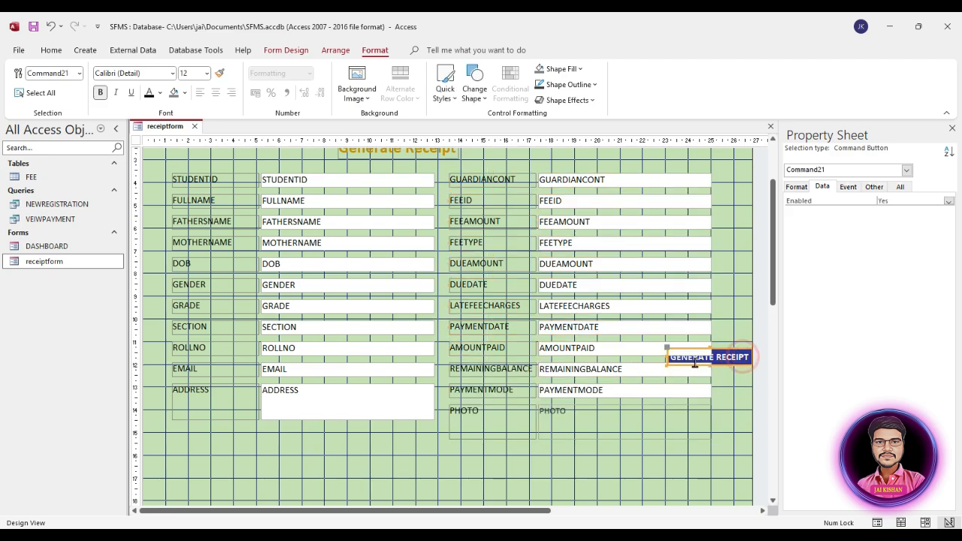
{"action": "left_click", "coordinate": [721, 399]}
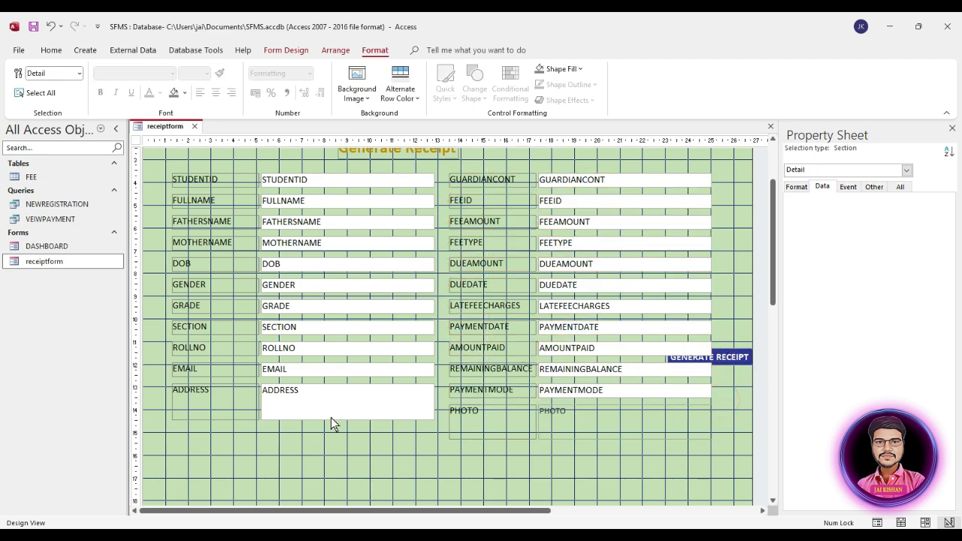
{"action": "left_click_drag", "start_coordinate": [358, 442], "coordinate": [373, 182]}
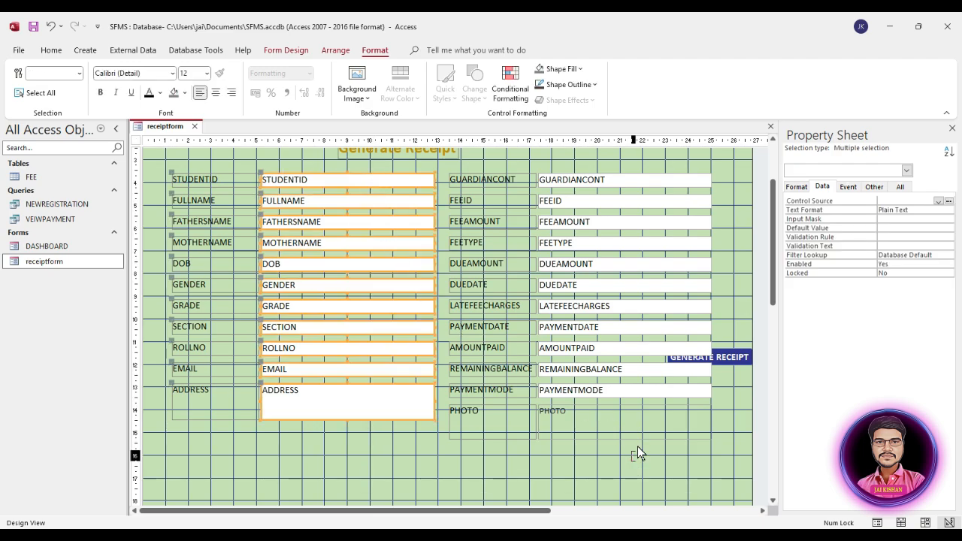
{"action": "left_click_drag", "start_coordinate": [638, 446], "coordinate": [647, 181]}
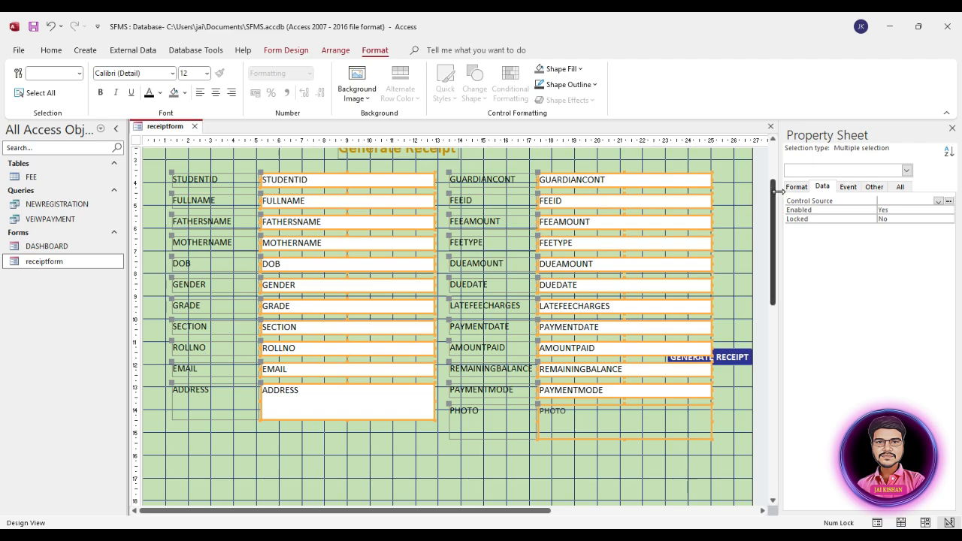
{"action": "left_click", "coordinate": [284, 51]}
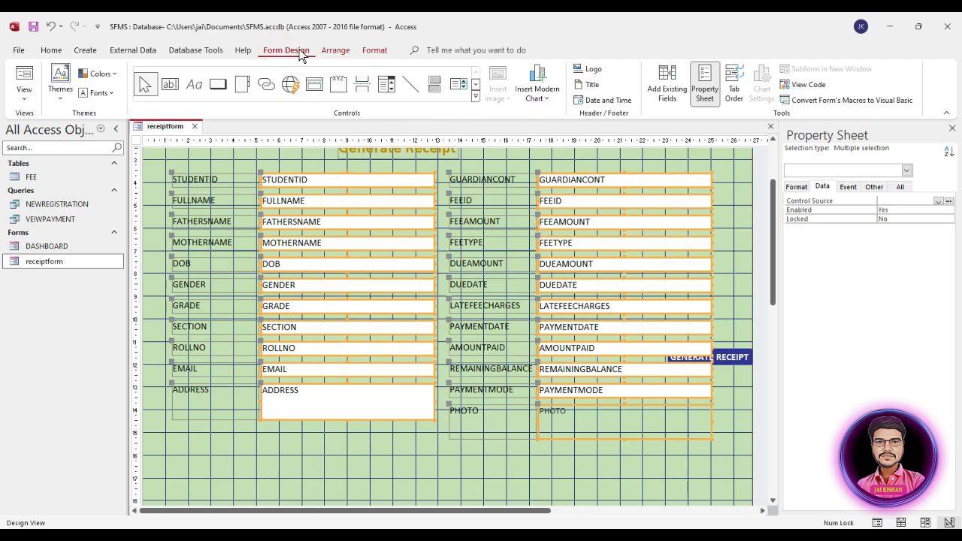
{"action": "left_click", "coordinate": [705, 91]}
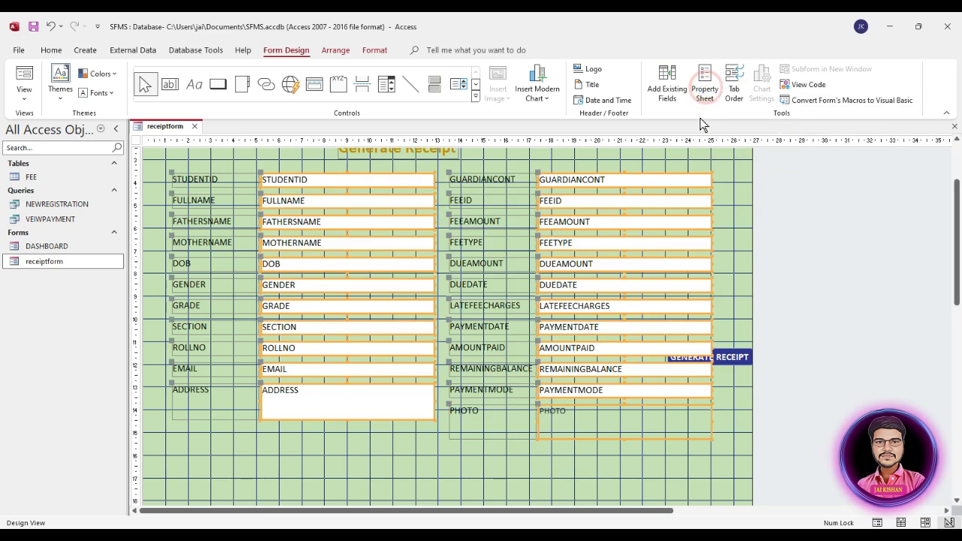
{"action": "left_click", "coordinate": [704, 91]}
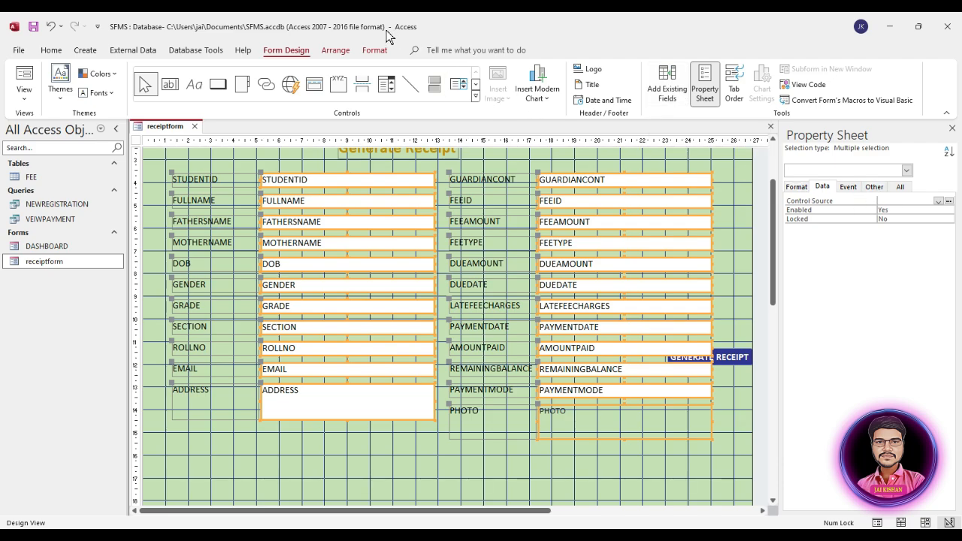
{"action": "left_click", "coordinate": [800, 190]}
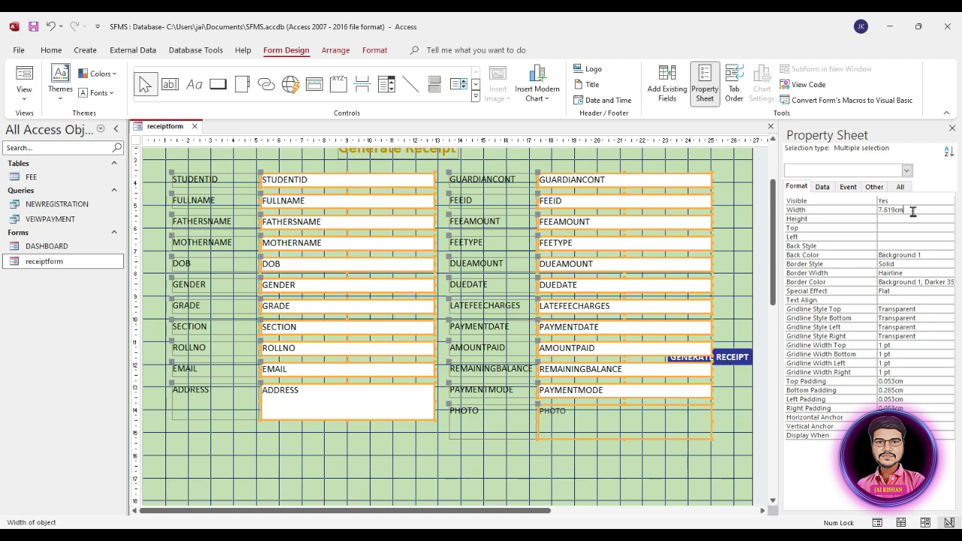
{"action": "left_click", "coordinate": [871, 210]}
{"action": "type", "text": "5cm"}
{"action": "key", "text": "Return"}
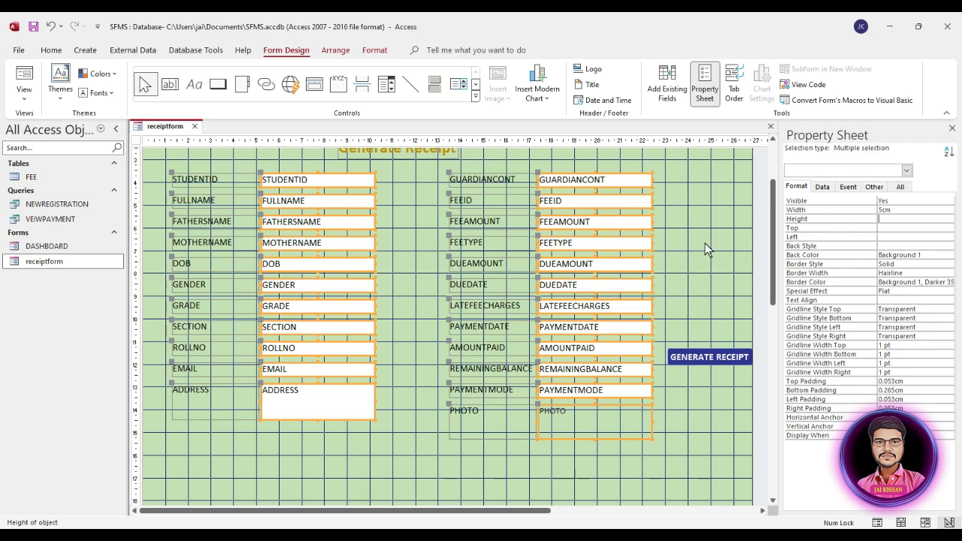
{"action": "left_click", "coordinate": [708, 241]}
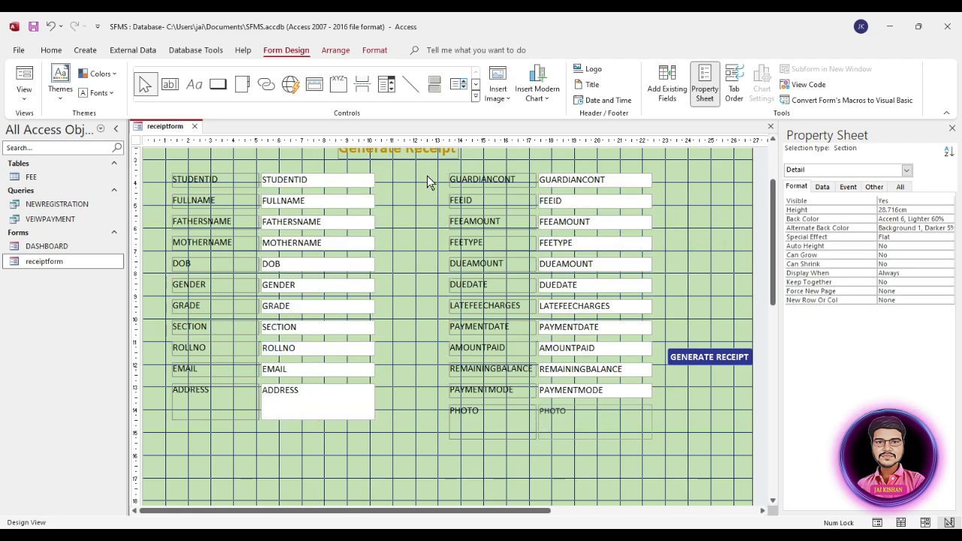
Move the right column of fields left, closer to the left column
{"action": "left_click_drag", "start_coordinate": [427, 182], "coordinate": [643, 424]}
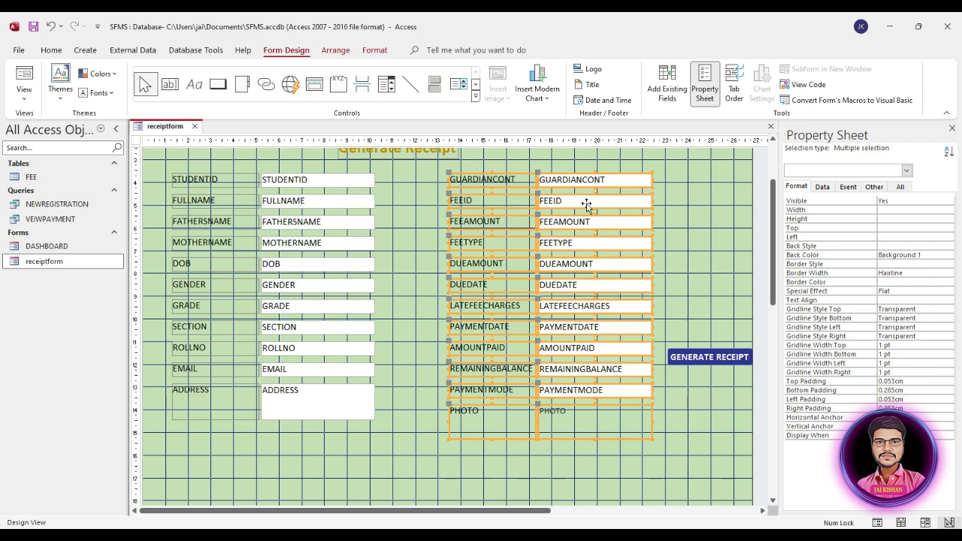
{"action": "left_click_drag", "start_coordinate": [587, 204], "coordinate": [521, 205]}
{"action": "scroll", "coordinate": [590, 322], "scroll_direction": "up", "scroll_amount": 2}
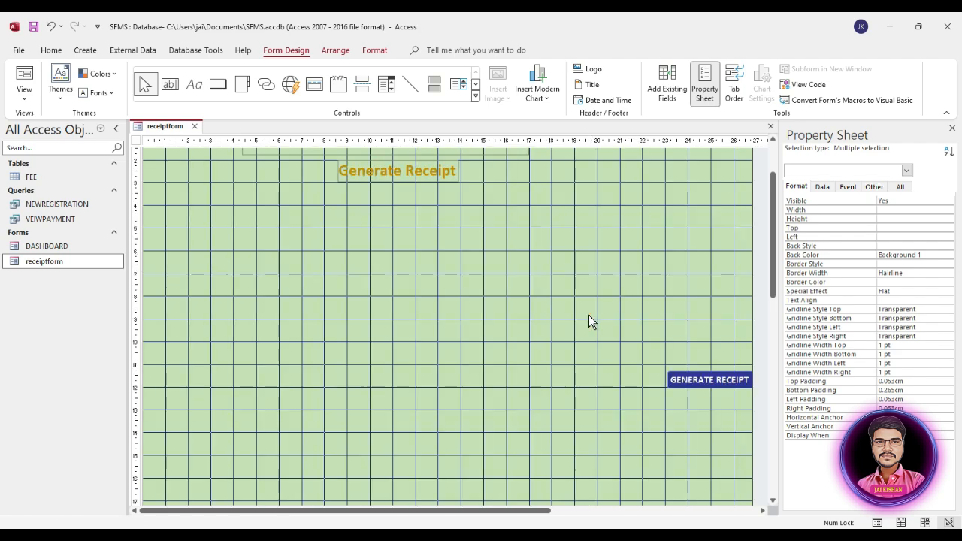
Shift the whole field block right and down, and move GENERATE RECEIPT up beside it
{"action": "left_click_drag", "start_coordinate": [166, 183], "coordinate": [554, 447]}
{"action": "left_click_drag", "start_coordinate": [525, 253], "coordinate": [547, 262]}
{"action": "left_click", "coordinate": [677, 297]}
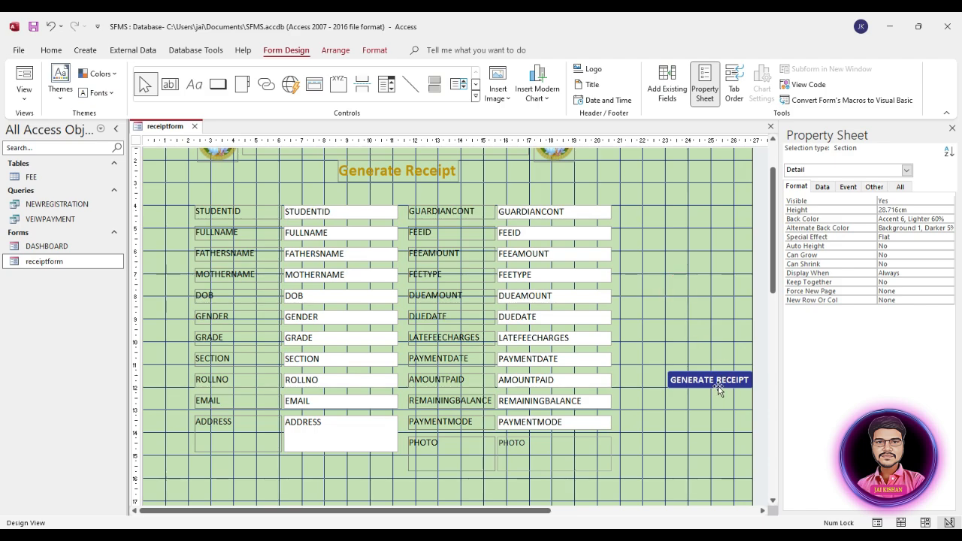
{"action": "left_click_drag", "start_coordinate": [709, 382], "coordinate": [691, 299]}
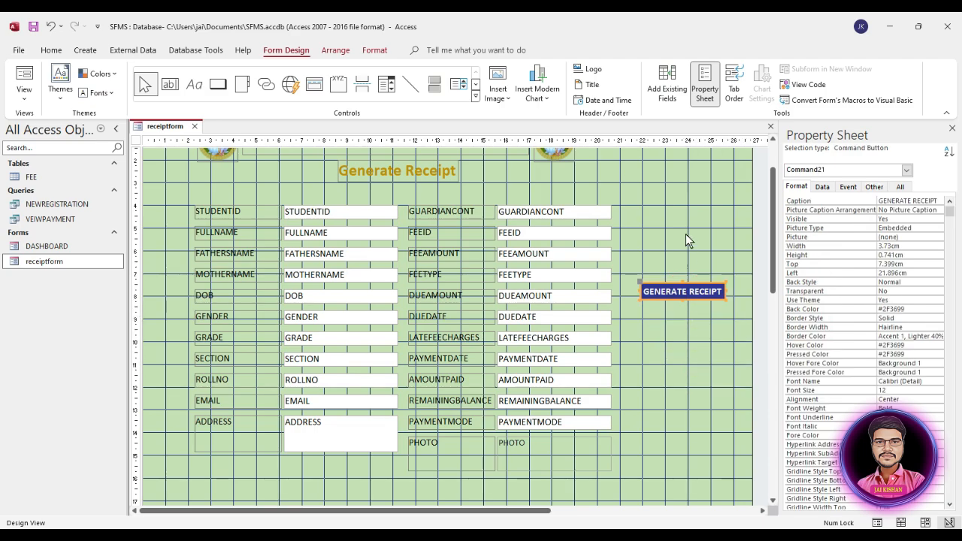
Place the PHOTO box right of the fields, narrow it to 2.275cm, and put its label underneath
{"action": "left_click_drag", "start_coordinate": [534, 456], "coordinate": [663, 217]}
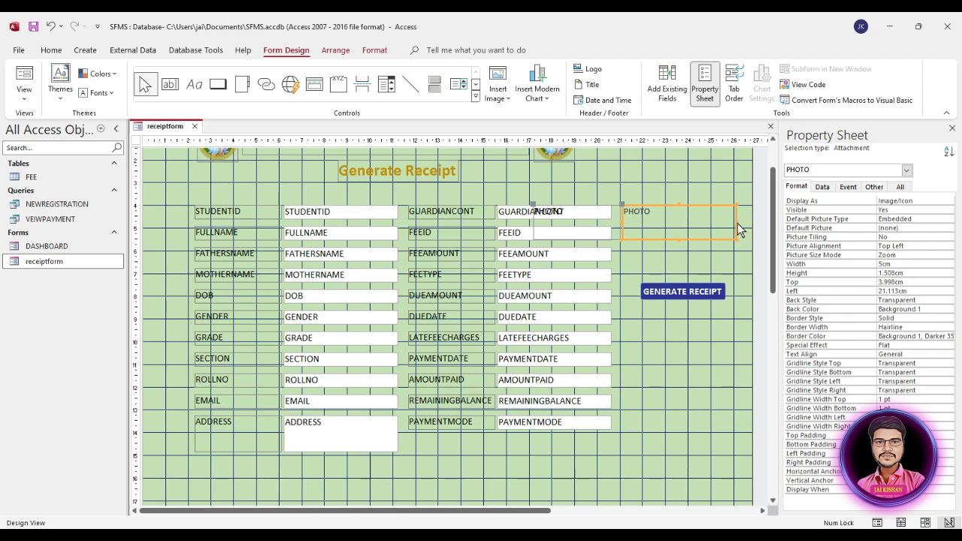
{"action": "left_click_drag", "start_coordinate": [737, 223], "coordinate": [671, 241]}
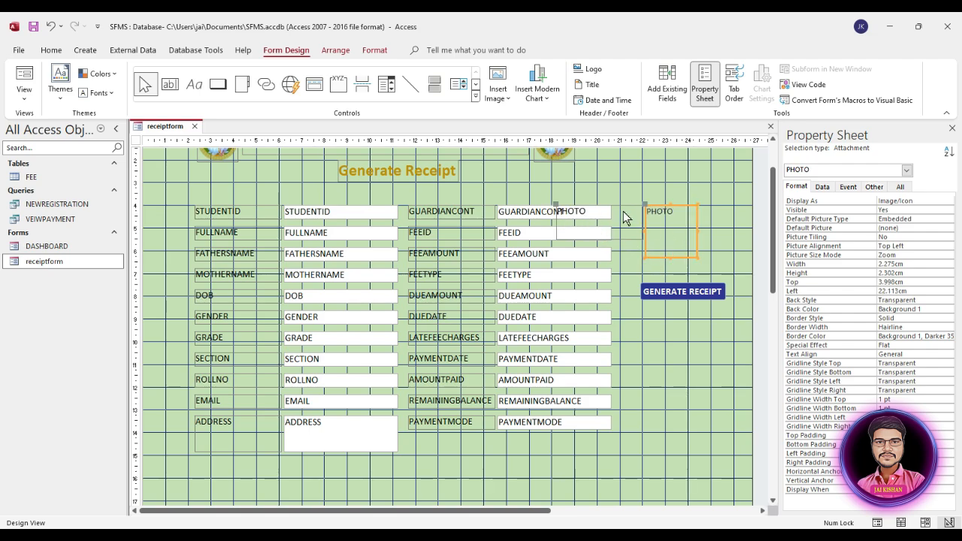
{"action": "left_click_drag", "start_coordinate": [556, 206], "coordinate": [647, 258]}
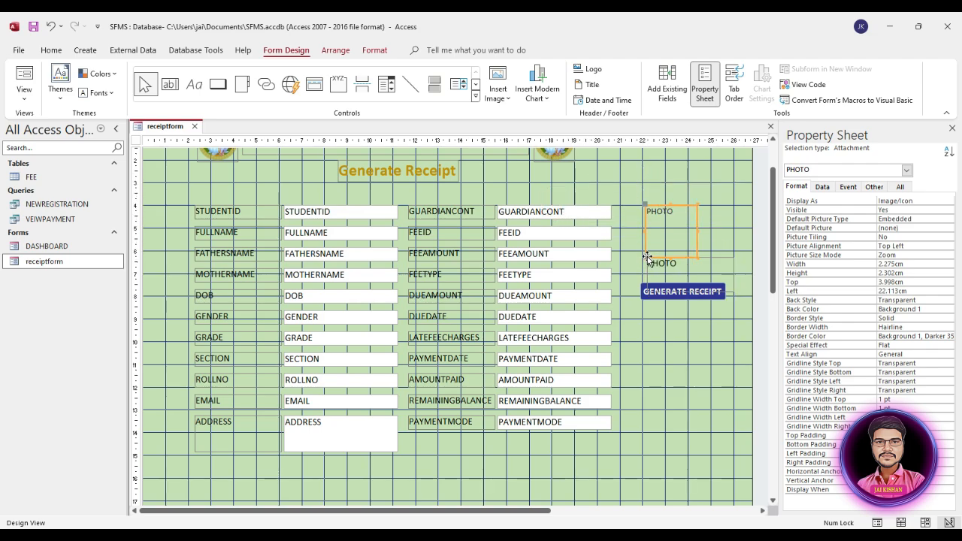
Size the PHOTO label to fit its text, then widen it to about 2cm
{"action": "left_click", "coordinate": [676, 265]}
{"action": "right_click", "coordinate": [675, 265]}
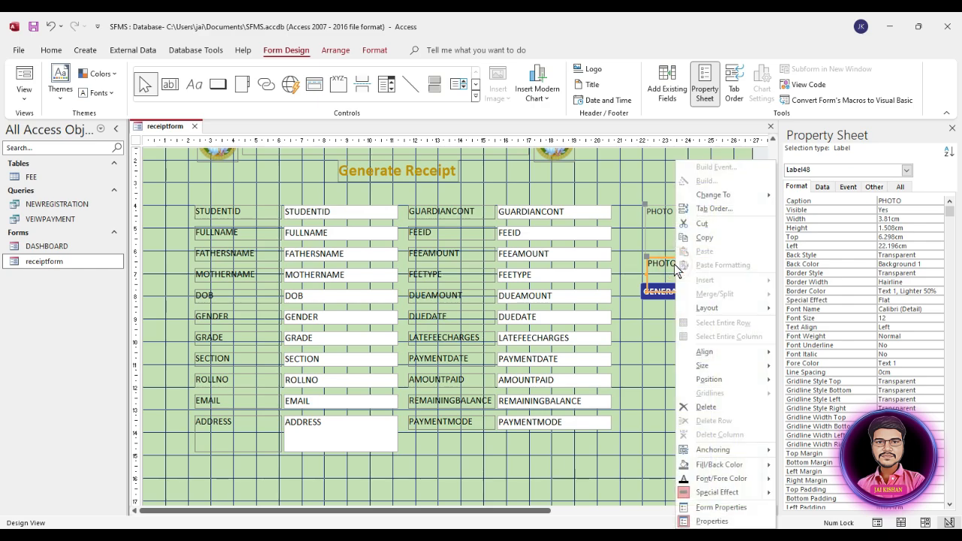
{"action": "mouse_move", "coordinate": [725, 368]}
{"action": "left_click", "coordinate": [818, 362]}
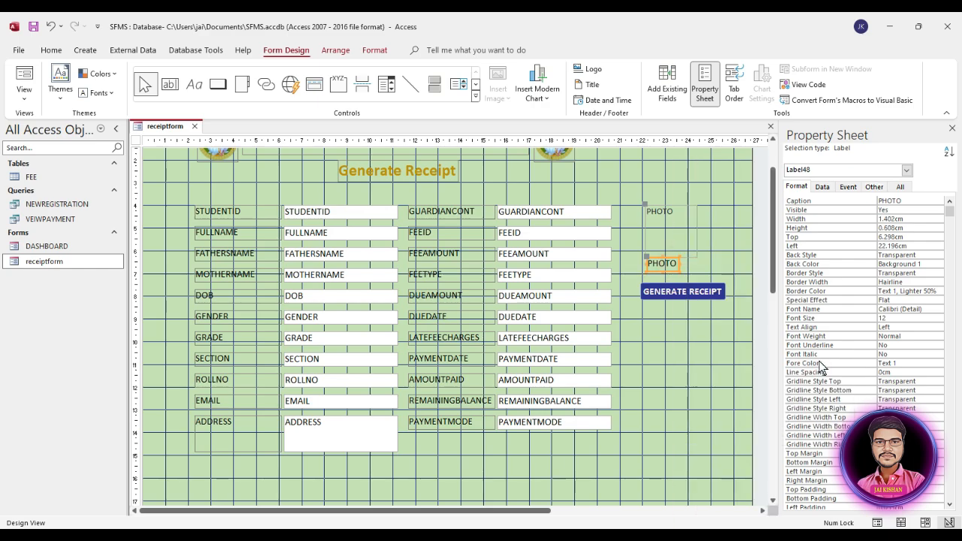
{"action": "left_click_drag", "start_coordinate": [680, 264], "coordinate": [647, 261]}
Make the PHOTO caption bold and centred, nudging the label slightly down and left
{"action": "left_click", "coordinate": [679, 262]}
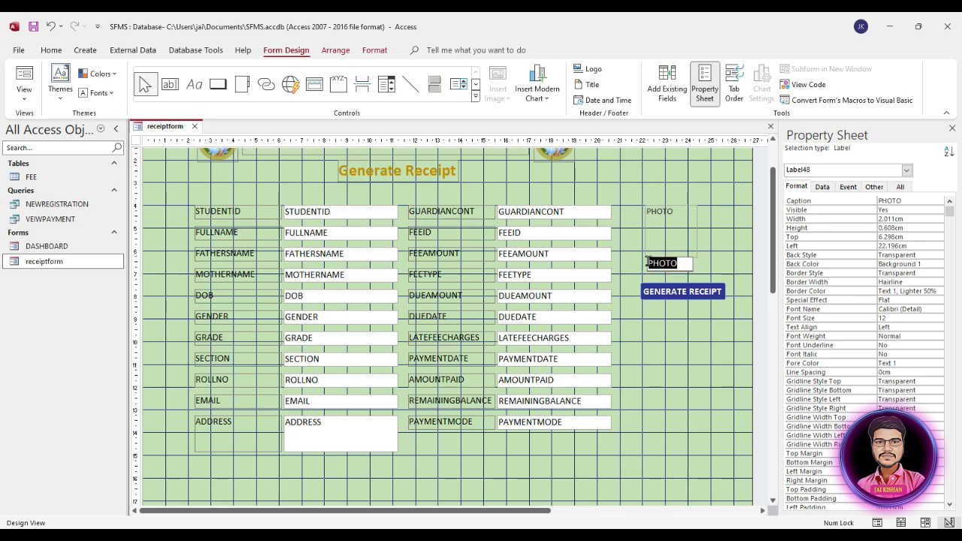
{"action": "left_click", "coordinate": [724, 250]}
{"action": "left_click", "coordinate": [669, 263]}
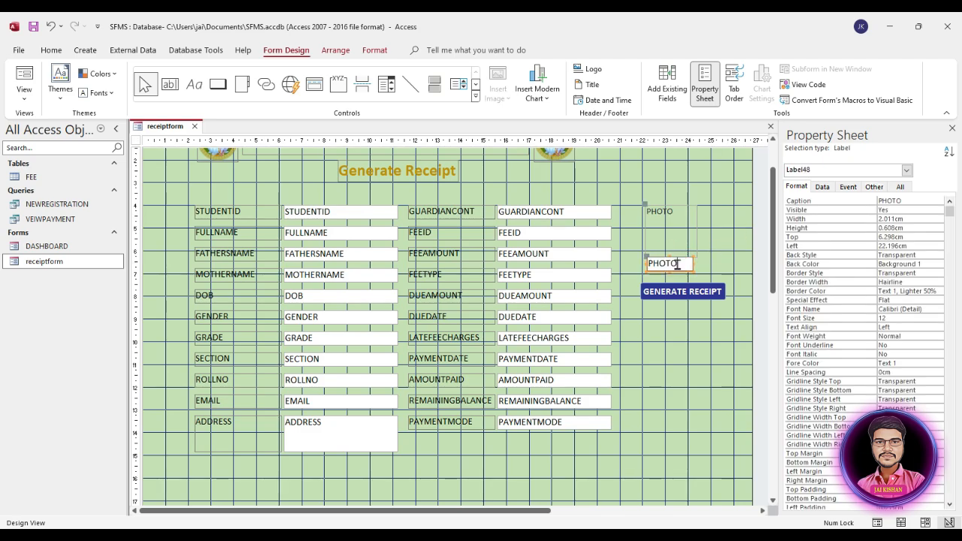
{"action": "double_click", "coordinate": [678, 264]}
{"action": "left_click", "coordinate": [369, 52]}
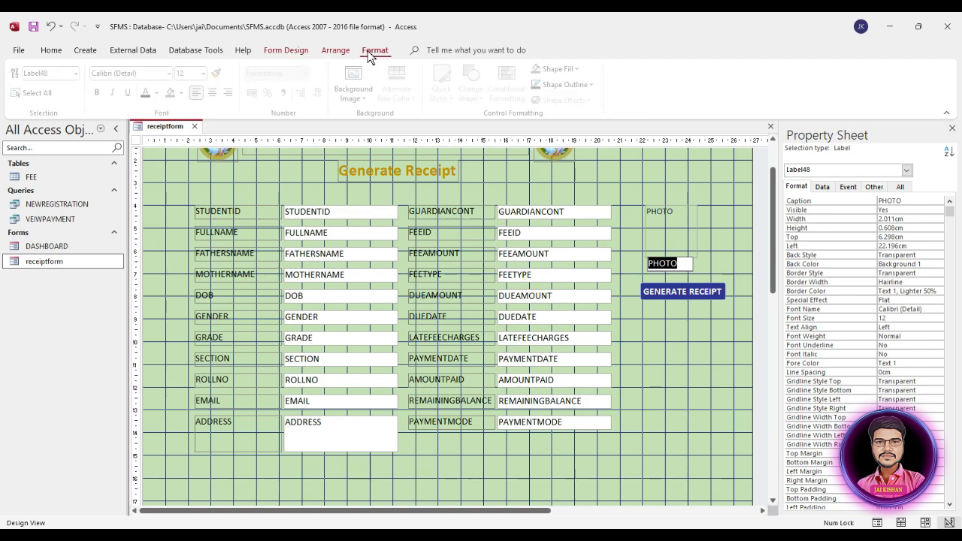
{"action": "left_click", "coordinate": [102, 94]}
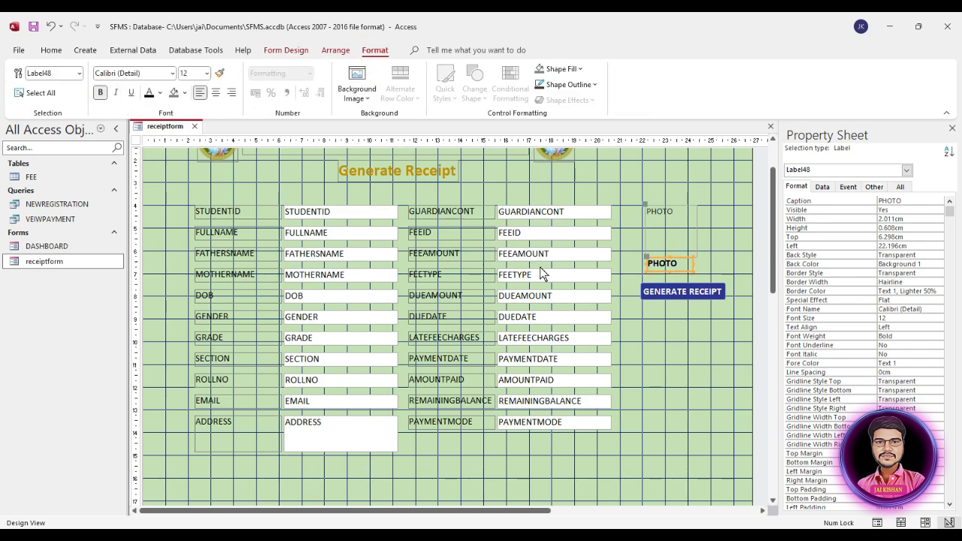
{"action": "left_click", "coordinate": [216, 92]}
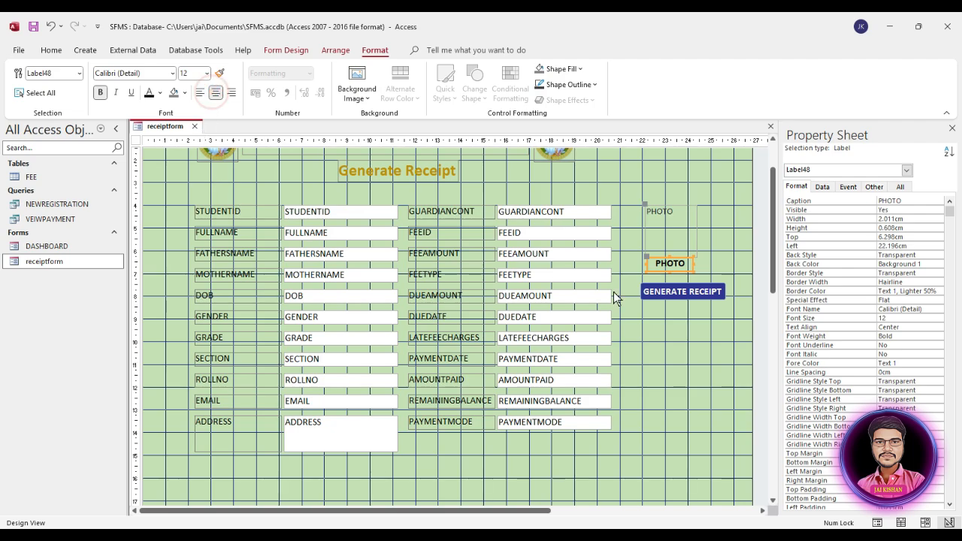
{"action": "left_click", "coordinate": [730, 254]}
{"action": "left_click_drag", "start_coordinate": [675, 261], "coordinate": [672, 265]}
{"action": "left_click", "coordinate": [702, 213]}
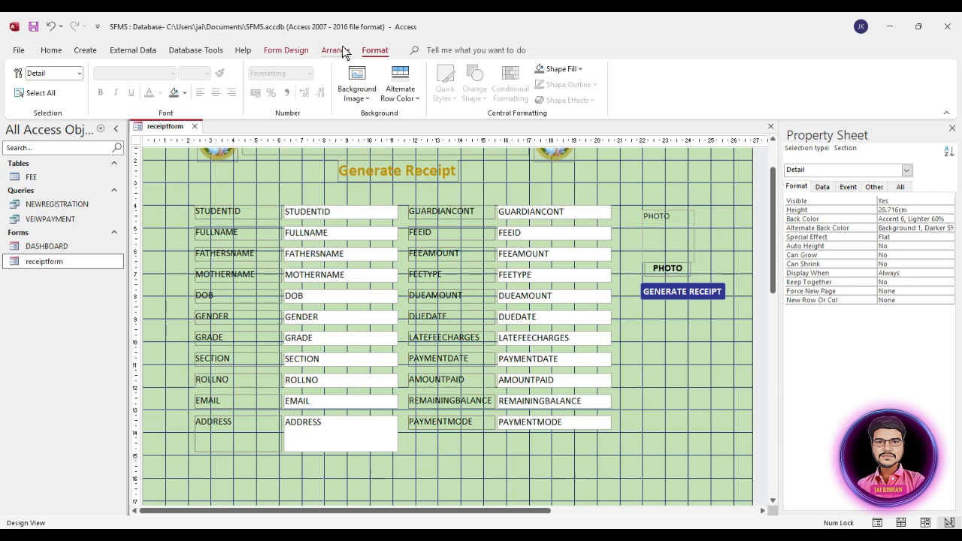
Draw a rectangle around the PHOTO area and send it to the back
{"action": "left_click", "coordinate": [283, 49]}
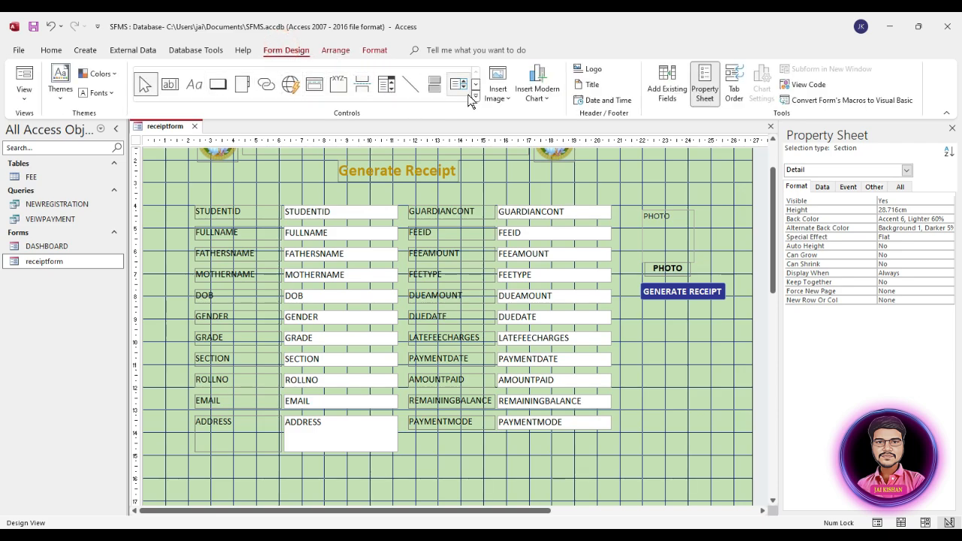
{"action": "left_click", "coordinate": [473, 97]}
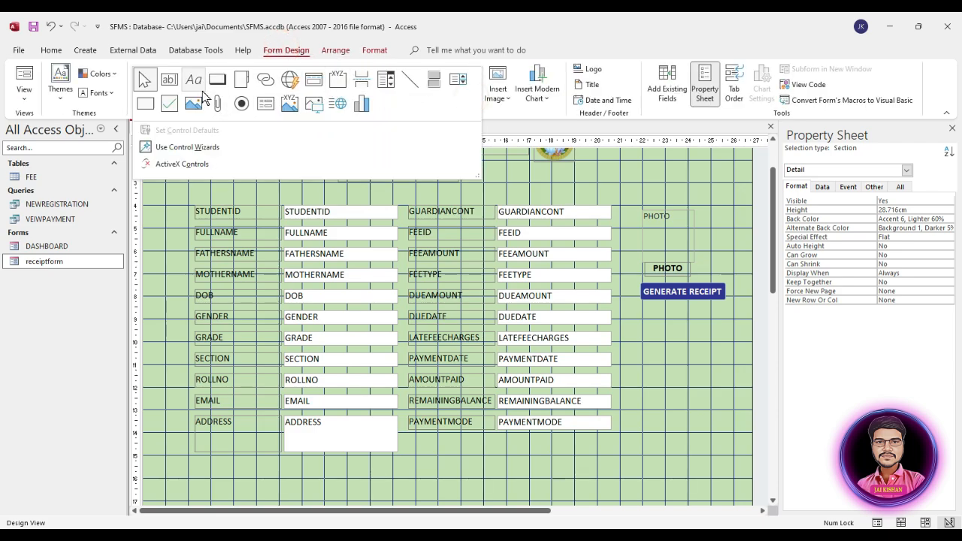
{"action": "left_click", "coordinate": [145, 103]}
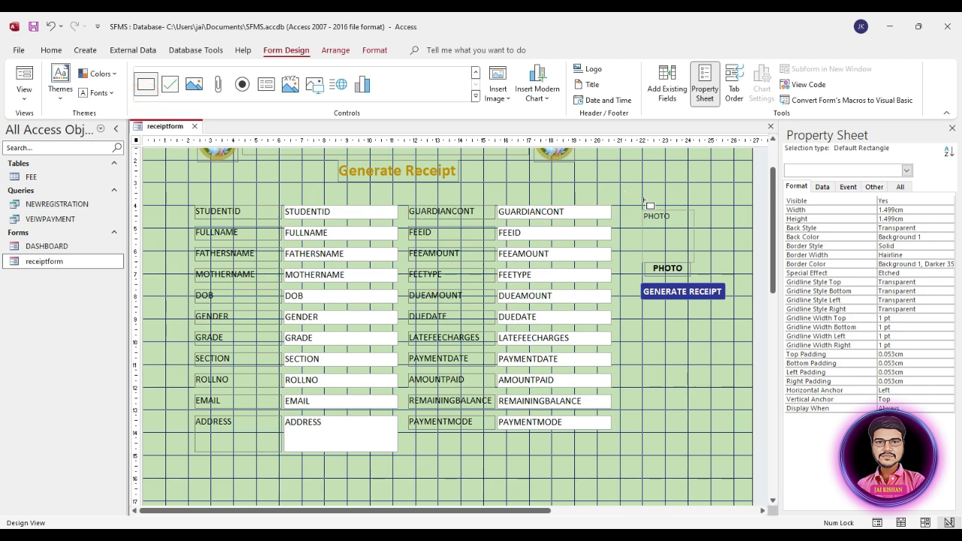
{"action": "mouse_move", "coordinate": [639, 204]}
{"action": "left_mouse_down"}
{"action": "mouse_move", "coordinate": [700, 238]}
{"action": "mouse_move", "coordinate": [707, 275]}
{"action": "mouse_move", "coordinate": [698, 267]}
{"action": "left_mouse_up"}
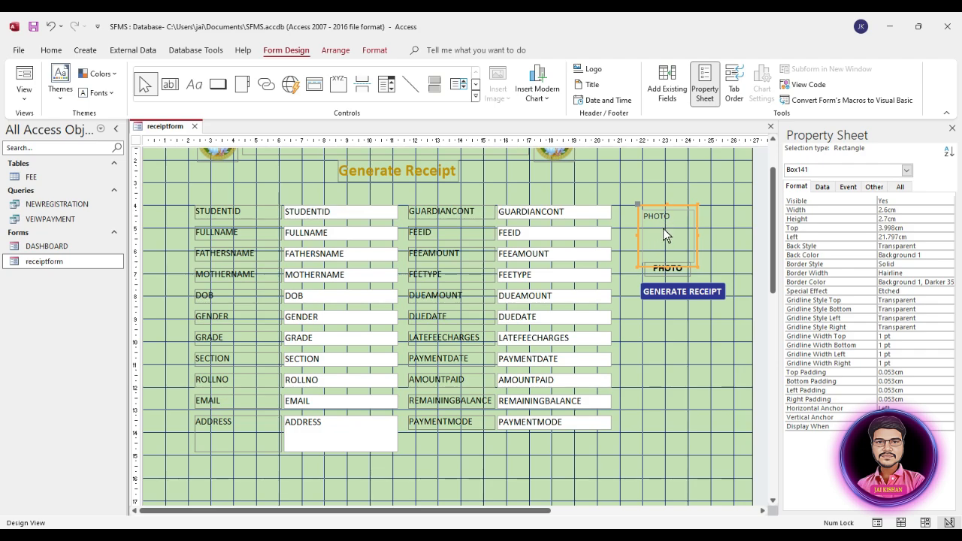
{"action": "right_click", "coordinate": [692, 208]}
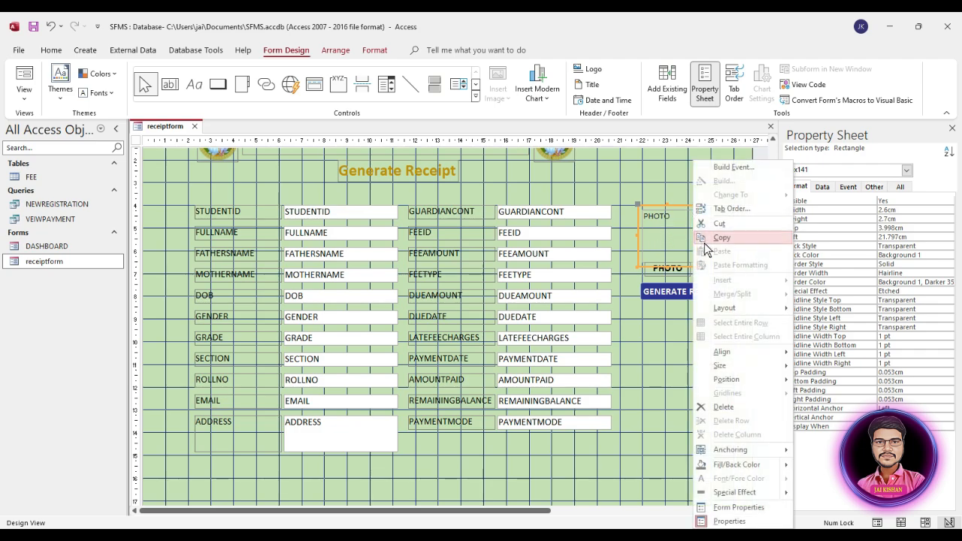
{"action": "mouse_move", "coordinate": [740, 371]}
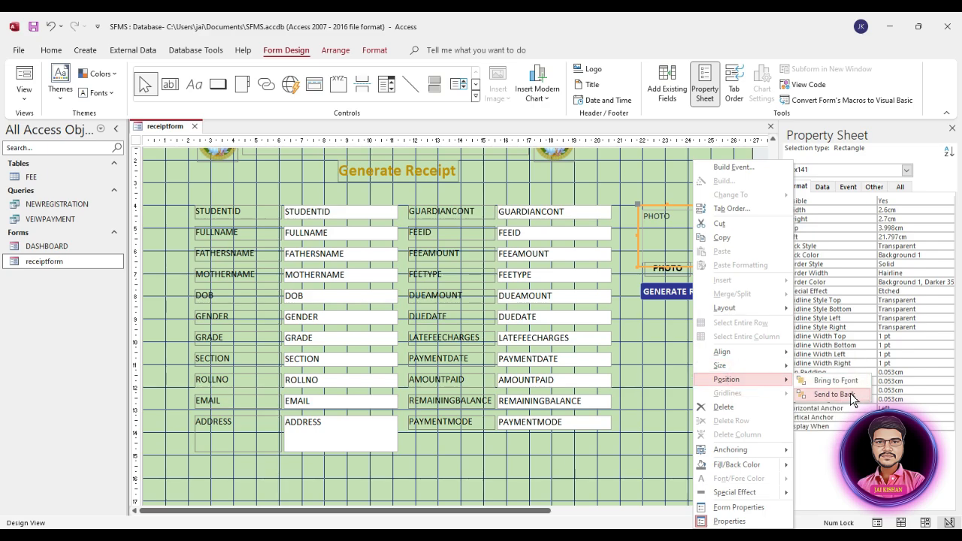
{"action": "left_click", "coordinate": [831, 394]}
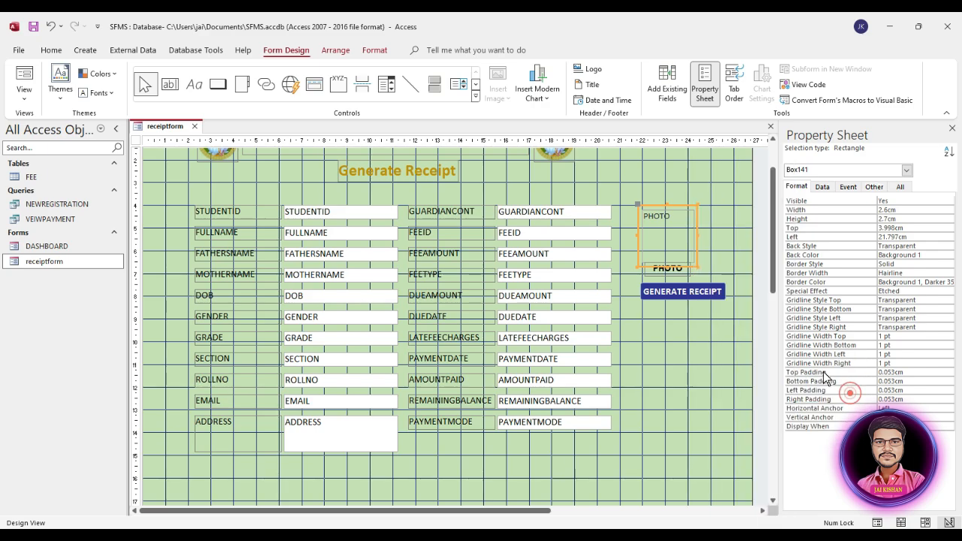
Set the rectangle's Back Color to dark purple #604C78
{"action": "left_click", "coordinate": [819, 256]}
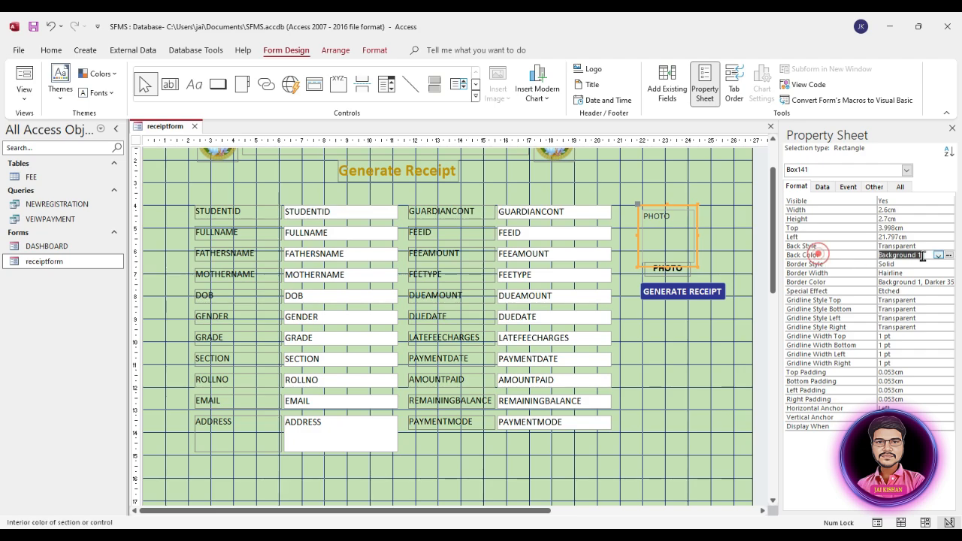
{"action": "left_click", "coordinate": [940, 255]}
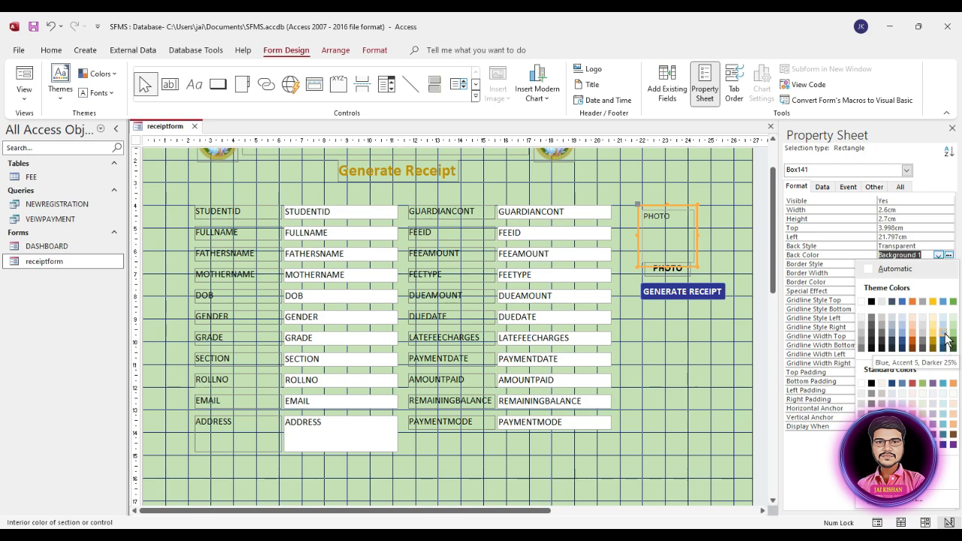
{"action": "left_click", "coordinate": [936, 439]}
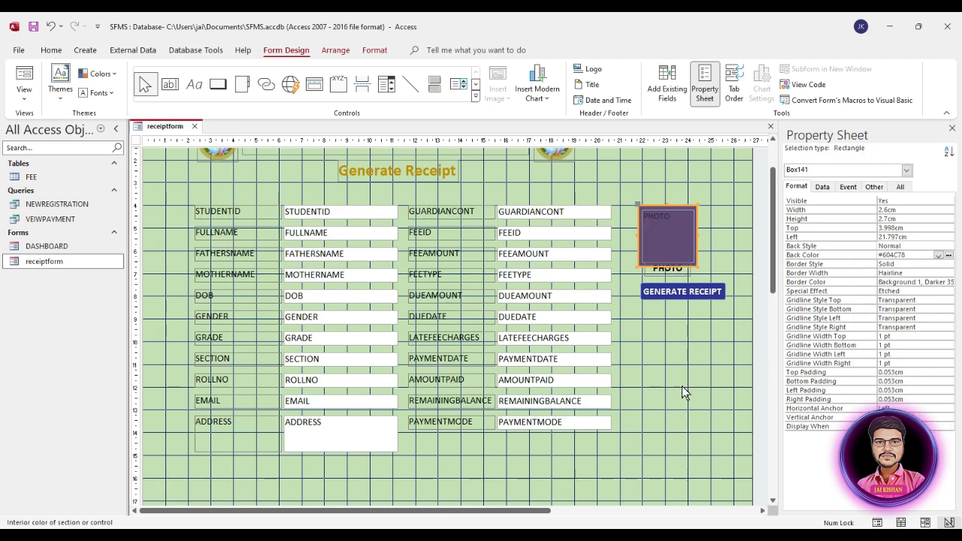
Nudge the PHOTO label slightly lower, just below the purple box
{"action": "left_click", "coordinate": [668, 270]}
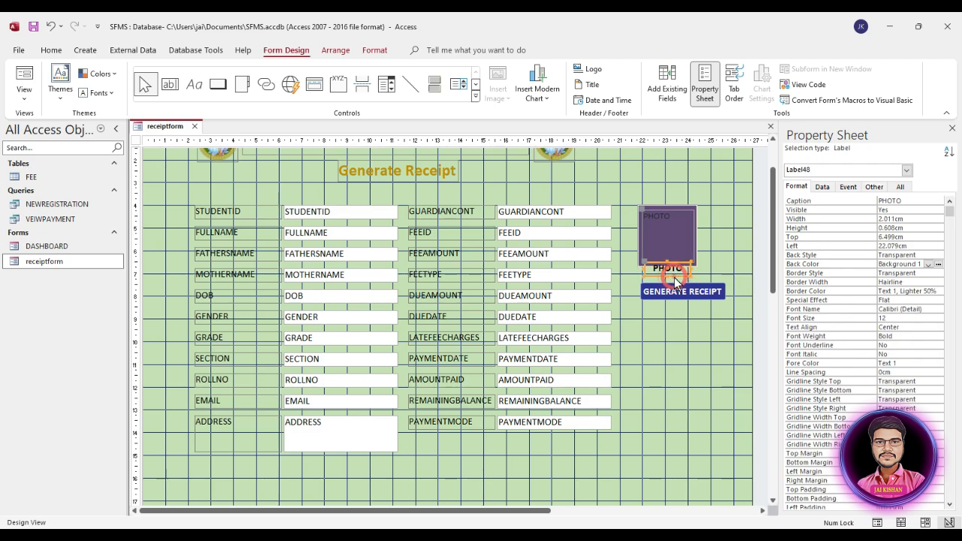
{"action": "left_click", "coordinate": [645, 265]}
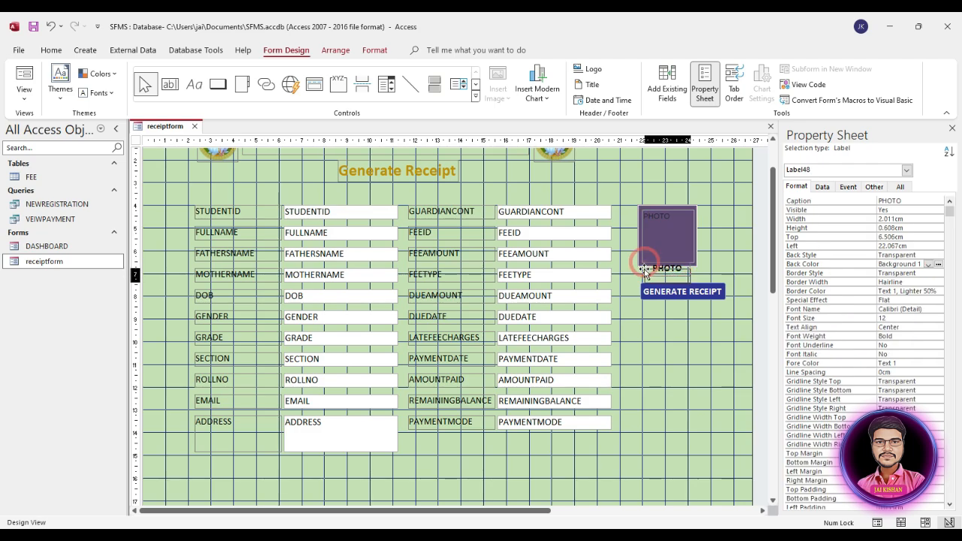
{"action": "left_click_drag", "start_coordinate": [645, 263], "coordinate": [644, 269]}
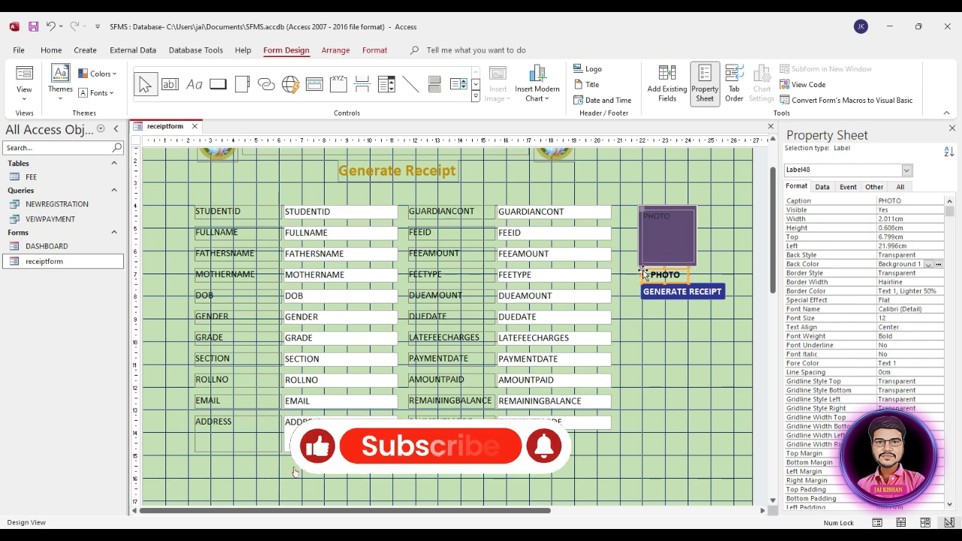
Move the GENERATE RECEIPT button lower and change its caption to HOME
{"action": "left_click", "coordinate": [689, 291]}
{"action": "left_click", "coordinate": [722, 330]}
{"action": "left_click_drag", "start_coordinate": [706, 295], "coordinate": [690, 308]}
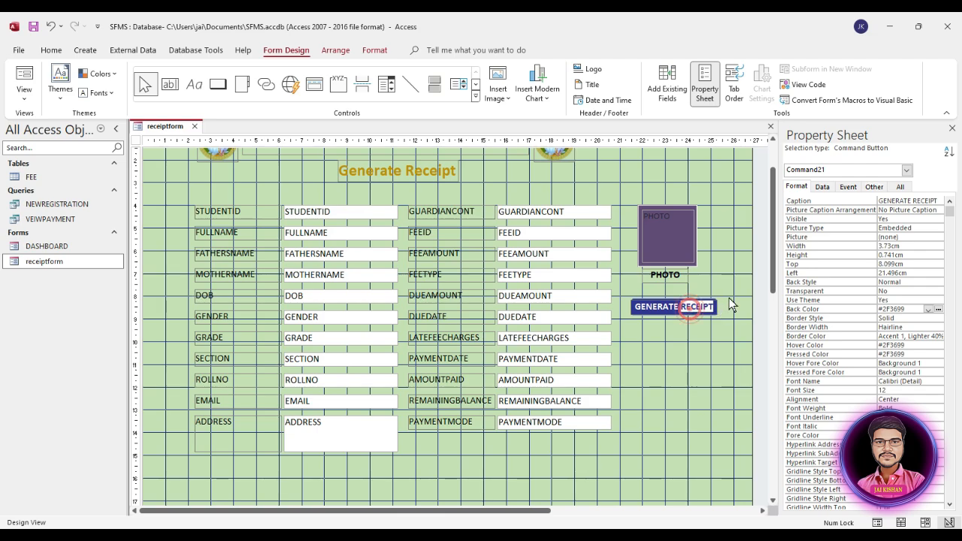
{"action": "key", "text": "BackSpace"}
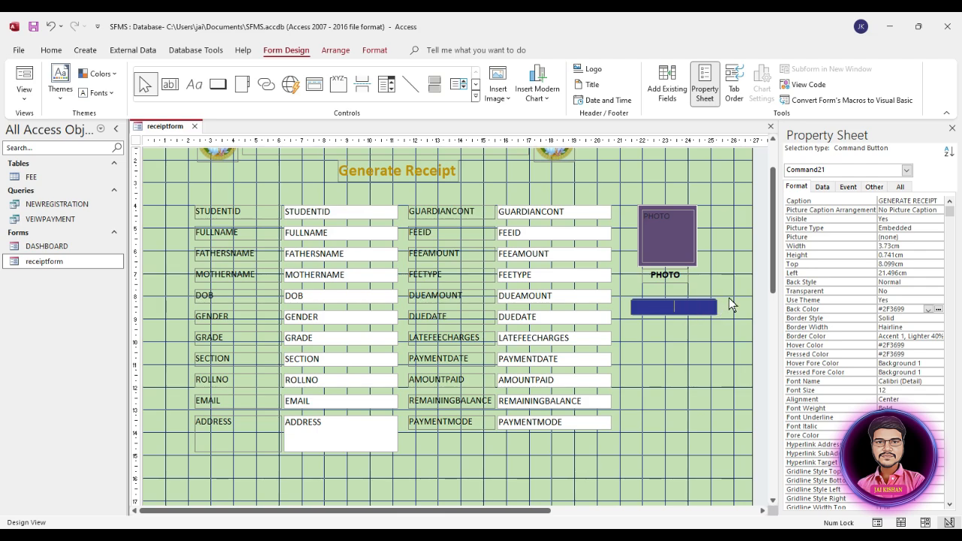
{"action": "type", "text": "h"}
{"action": "key", "text": "BackSpace"}
{"action": "key", "text": "Caps_Lock"}
{"action": "type", "text": "HOME"}
{"action": "left_click", "coordinate": [717, 346]}
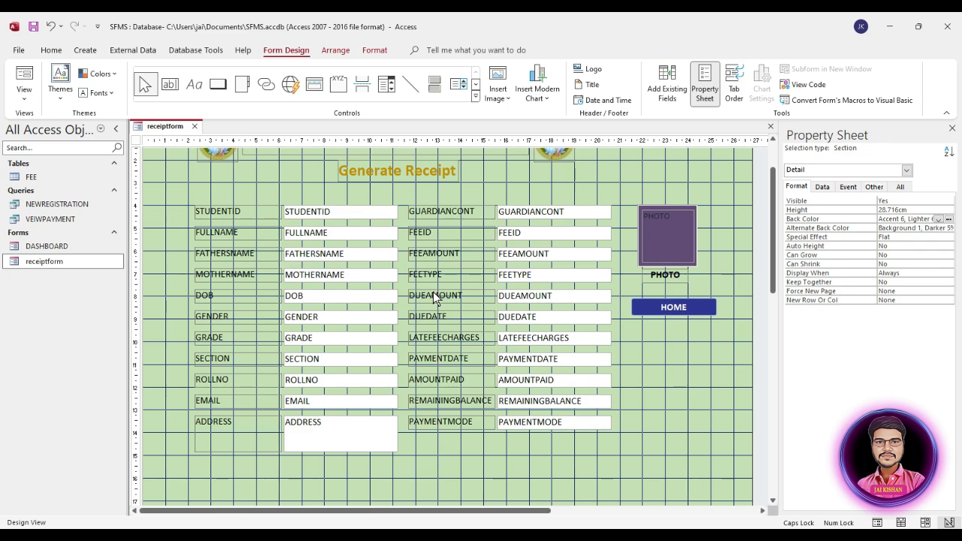
Change the Detail section's Height from 19.996cm to 16cm in the Property Sheet
{"action": "scroll", "coordinate": [601, 444], "scroll_direction": "down", "scroll_amount": 5}
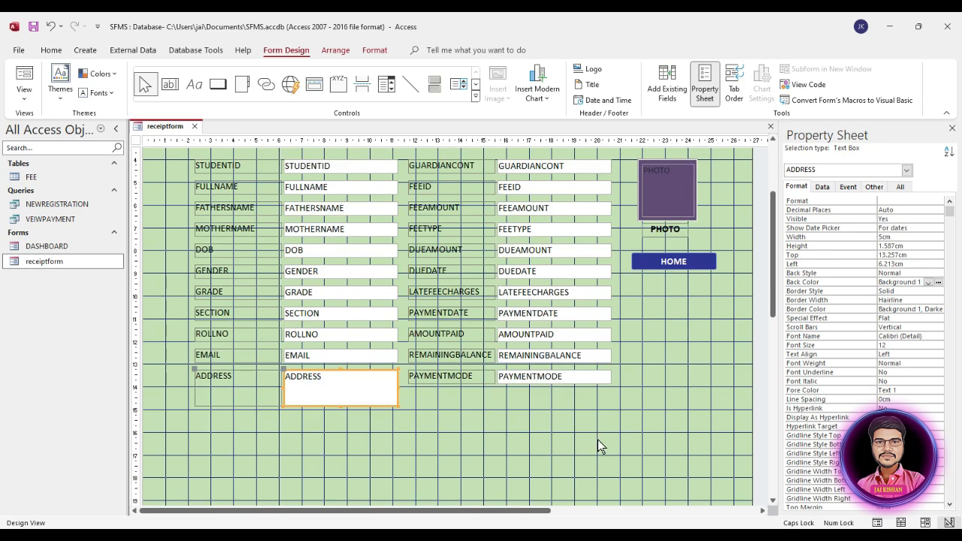
{"action": "left_click", "coordinate": [635, 442]}
{"action": "scroll", "coordinate": [635, 444], "scroll_direction": "down", "scroll_amount": 10}
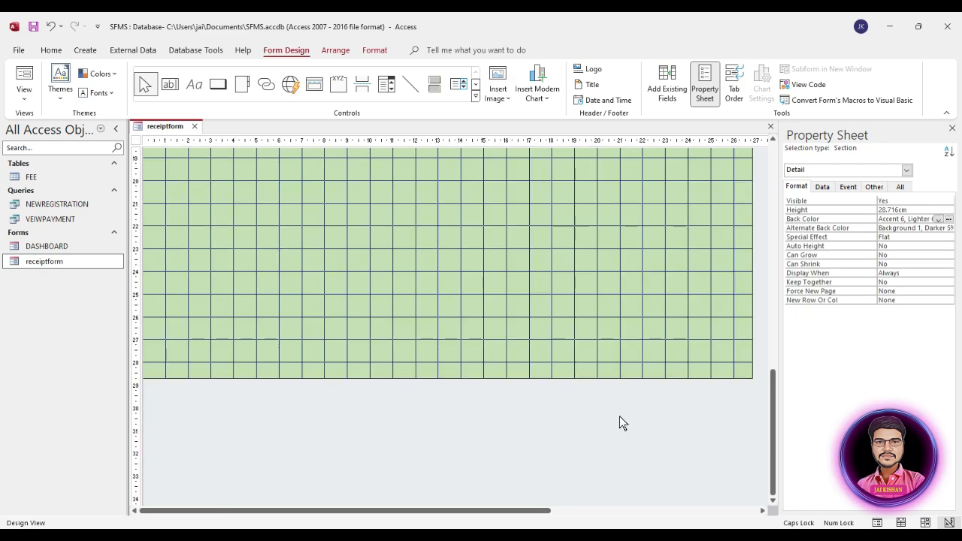
{"action": "left_click_drag", "start_coordinate": [582, 378], "coordinate": [587, 179]}
{"action": "left_click", "coordinate": [588, 224]}
{"action": "scroll", "coordinate": [589, 225], "scroll_direction": "up", "scroll_amount": 5}
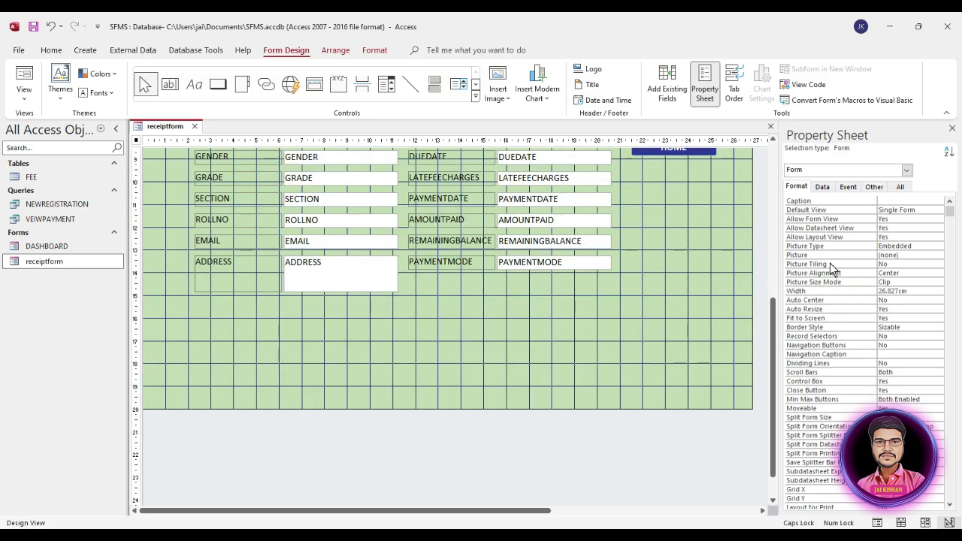
{"action": "left_click", "coordinate": [669, 254]}
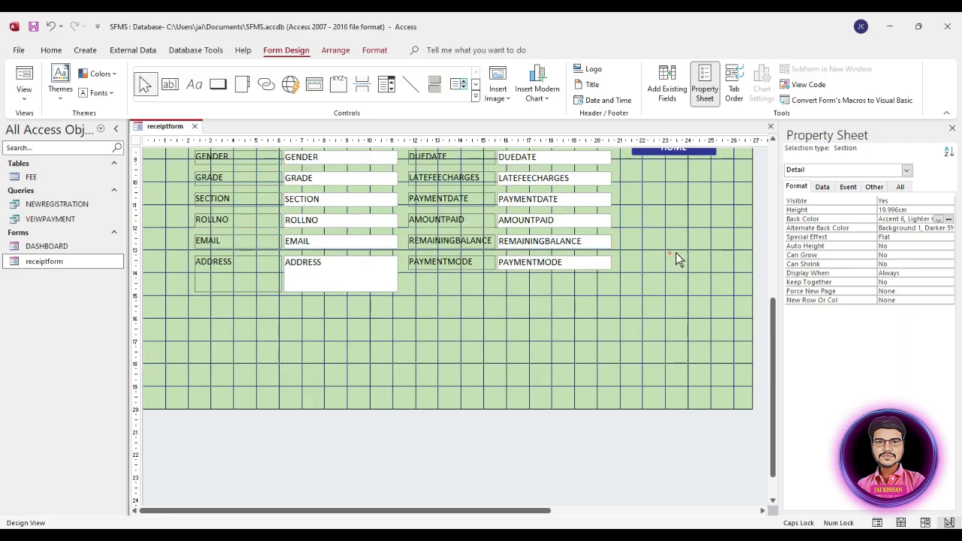
{"action": "left_click", "coordinate": [915, 208]}
{"action": "double_click", "coordinate": [918, 206]}
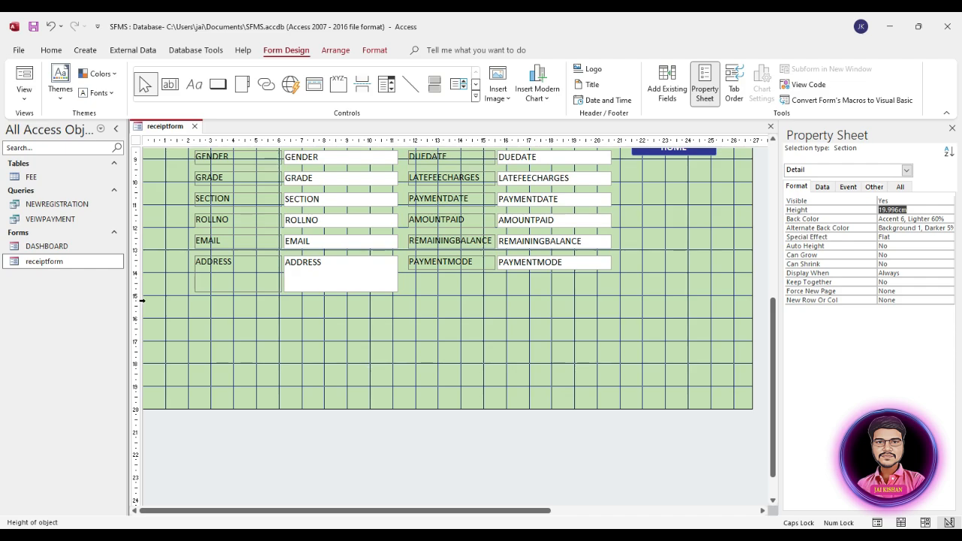
{"action": "type", "text": "16"}
{"action": "key", "text": "Return"}
{"action": "scroll", "coordinate": [584, 333], "scroll_direction": "up", "scroll_amount": 5}
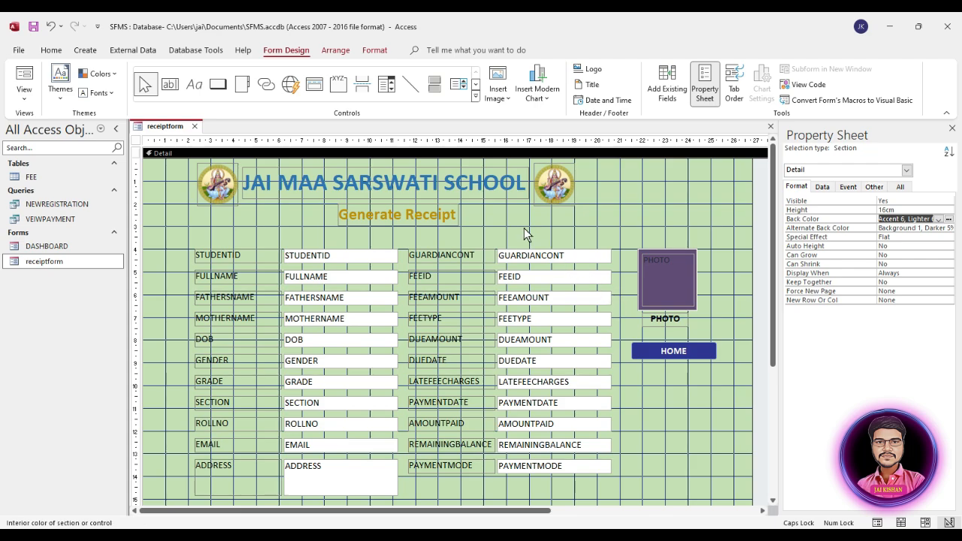
Select the school title, both logos and the Generate Receipt heading and move them right
{"action": "left_click_drag", "start_coordinate": [610, 170], "coordinate": [203, 221]}
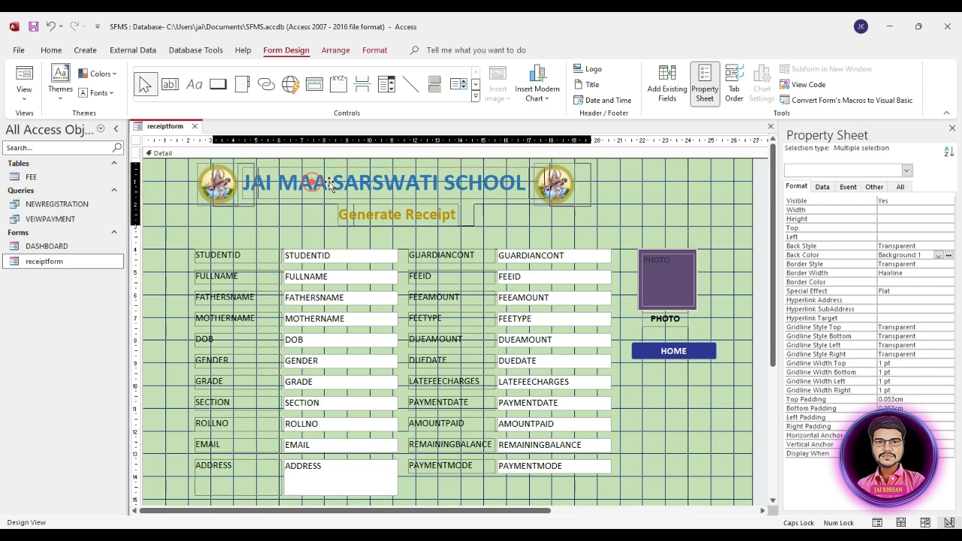
{"action": "left_click_drag", "start_coordinate": [329, 185], "coordinate": [351, 186]}
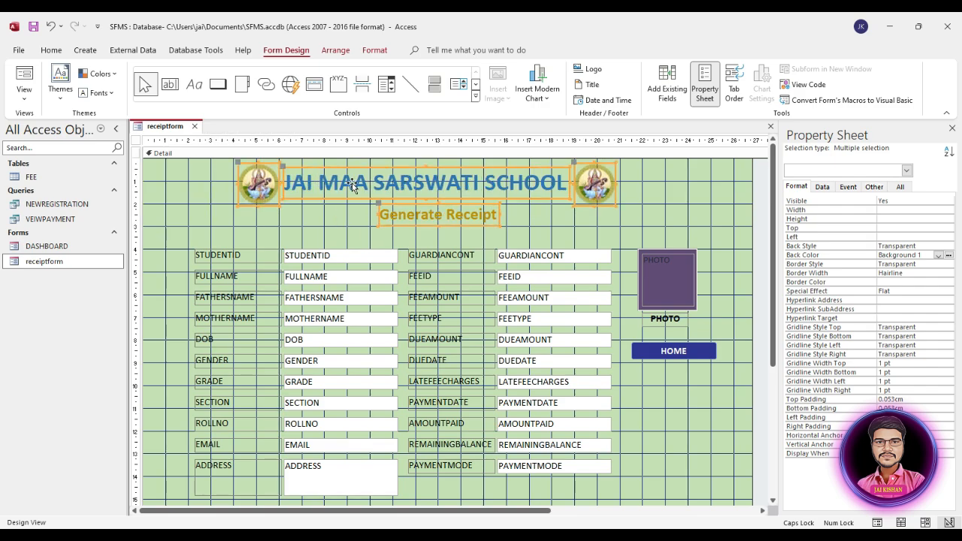
{"action": "left_click", "coordinate": [699, 205]}
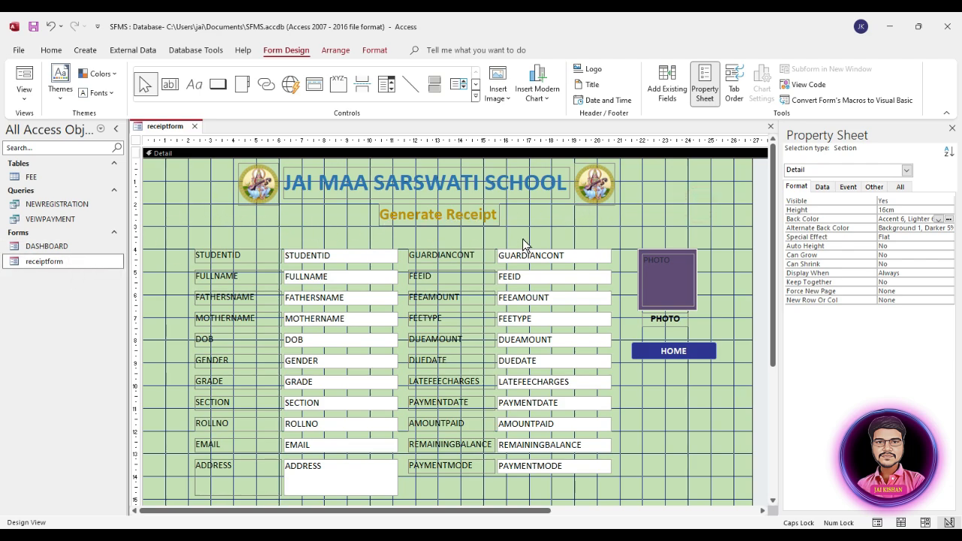
{"action": "left_click", "coordinate": [136, 140]}
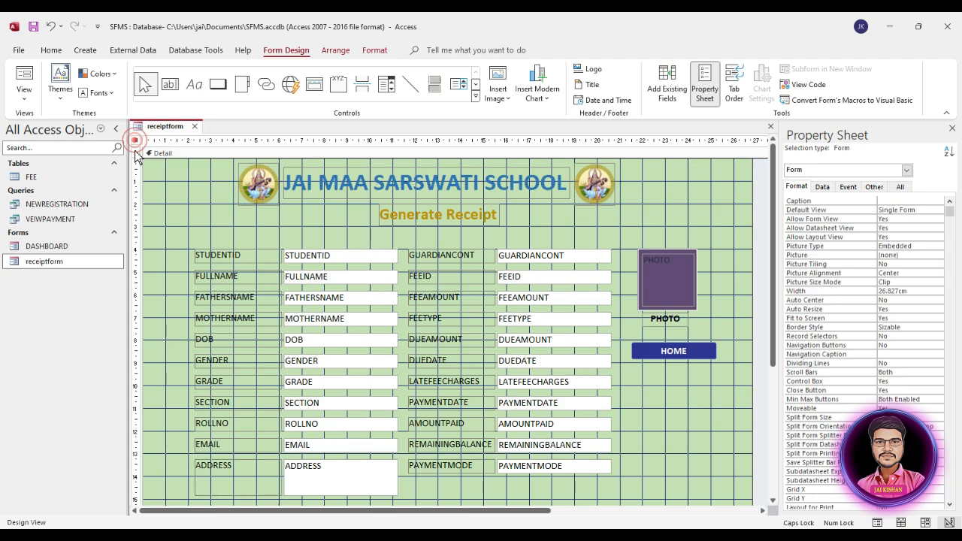
{"action": "left_click", "coordinate": [875, 186]}
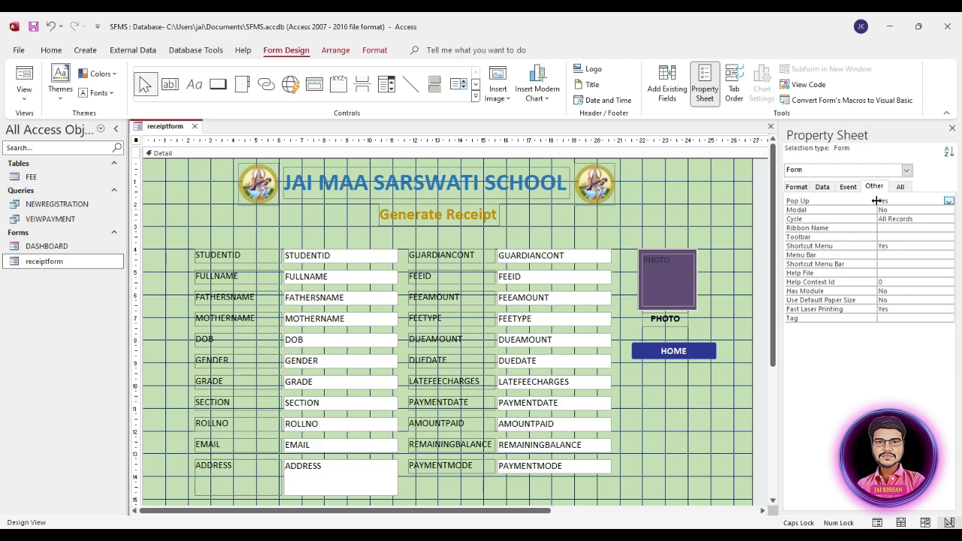
{"action": "left_click", "coordinate": [72, 261]}
{"action": "left_click", "coordinate": [803, 190]}
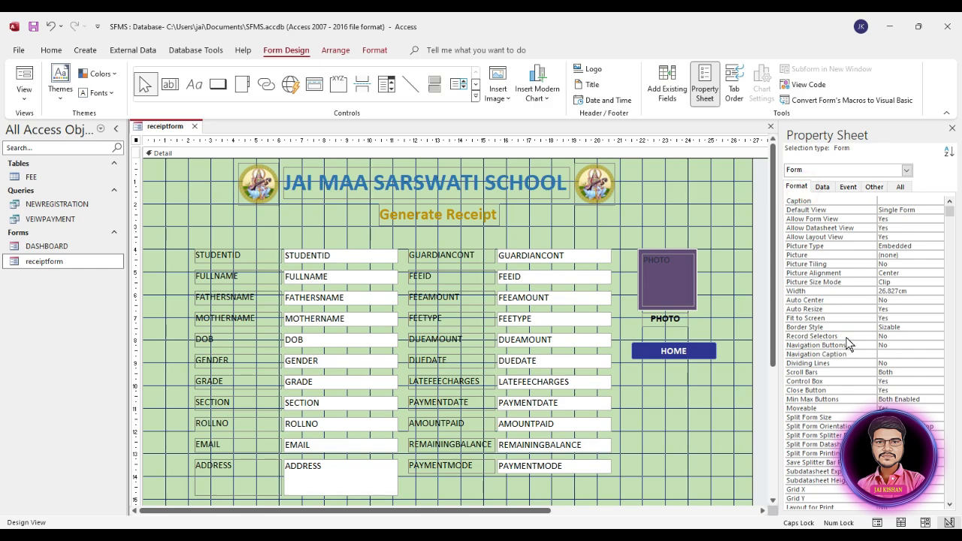
{"action": "left_click", "coordinate": [693, 218]}
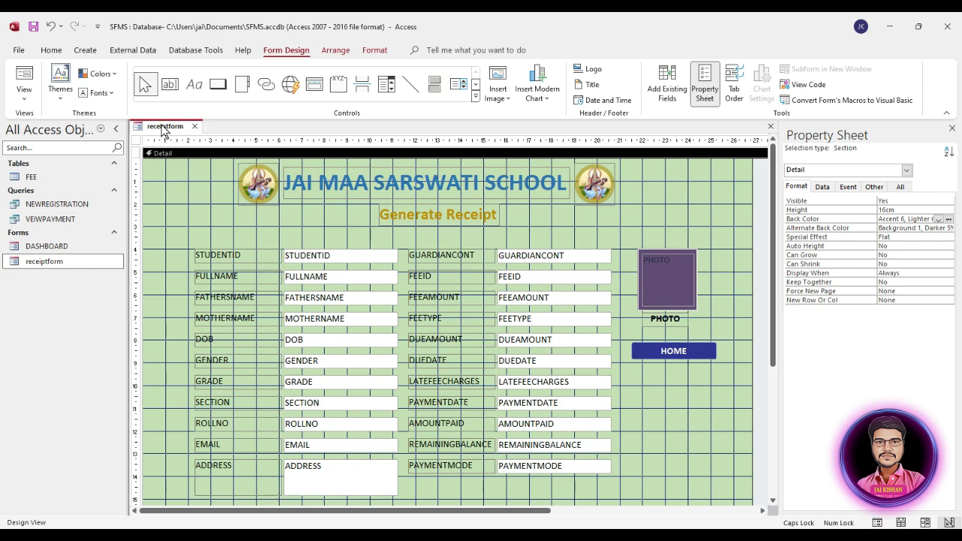
Set the Detail section's Back Color to Accent 5, Lighter (light blue)
{"action": "left_click", "coordinate": [939, 218]}
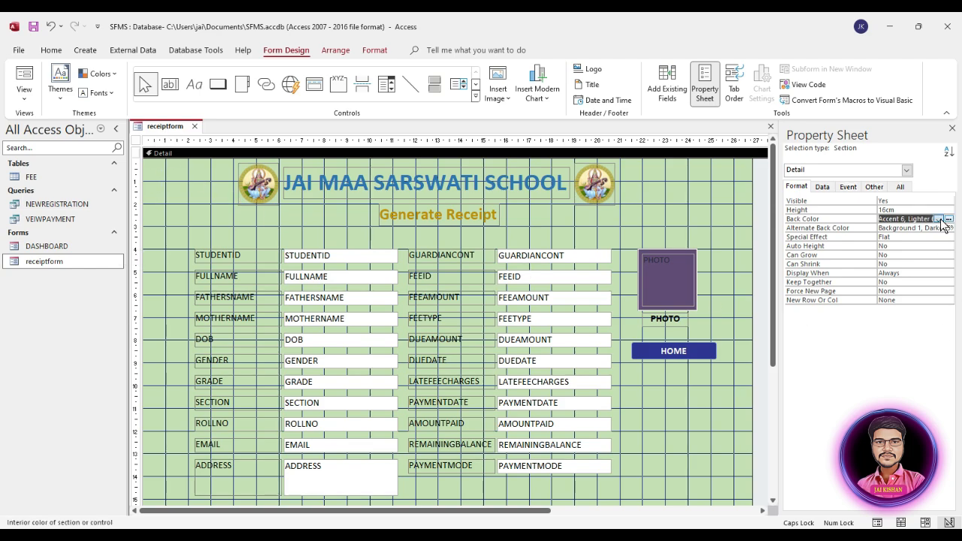
{"action": "left_click", "coordinate": [949, 219]}
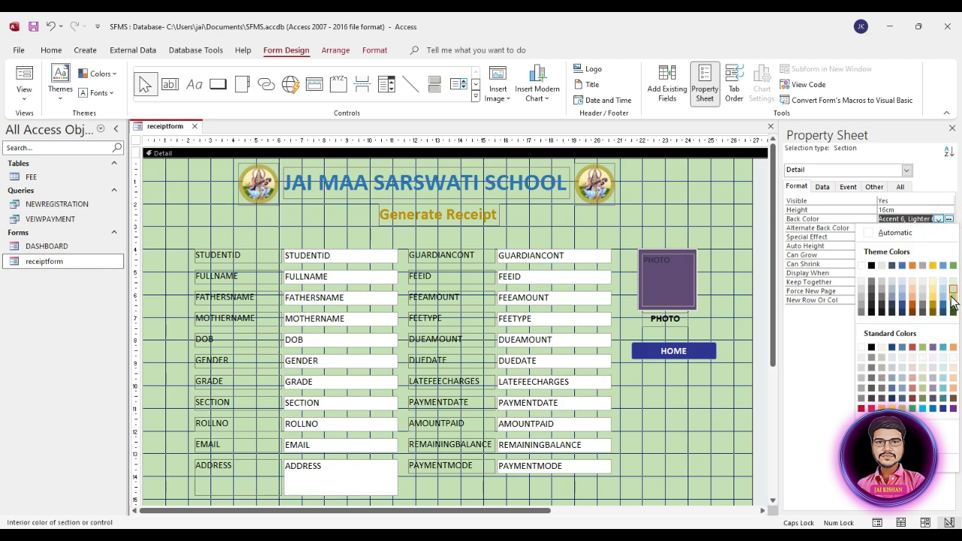
{"action": "left_click", "coordinate": [942, 295]}
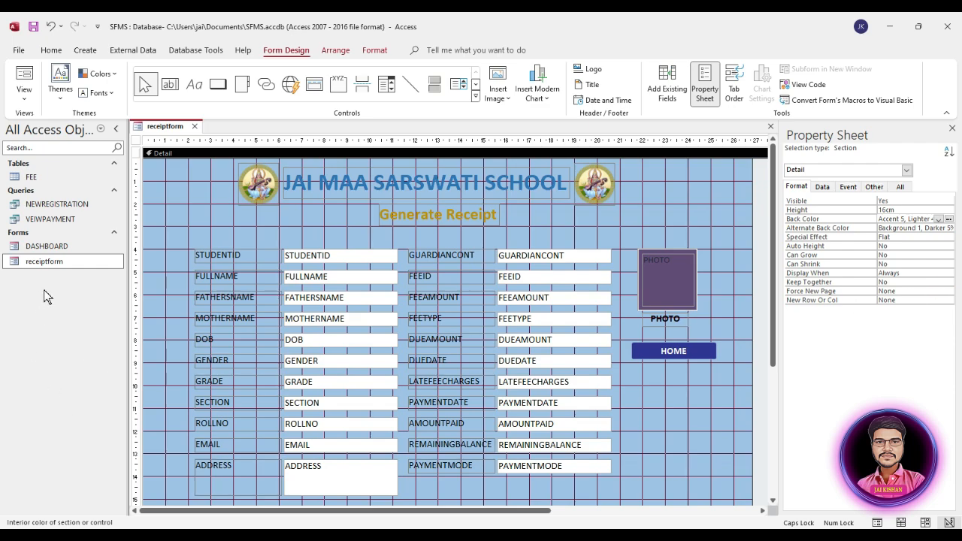
{"action": "right_click", "coordinate": [55, 263]}
{"action": "left_click", "coordinate": [81, 275]}
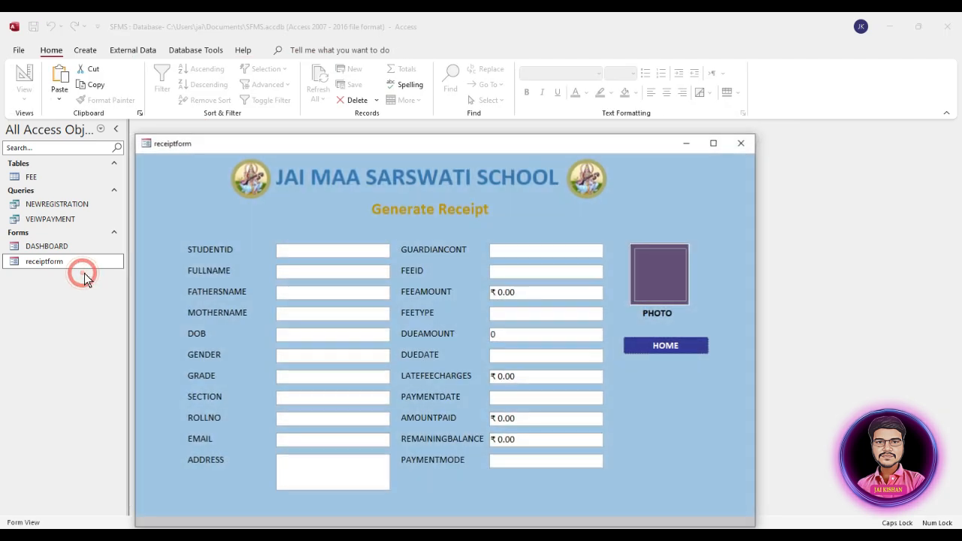
{"action": "left_click_drag", "start_coordinate": [452, 146], "coordinate": [449, 86]}
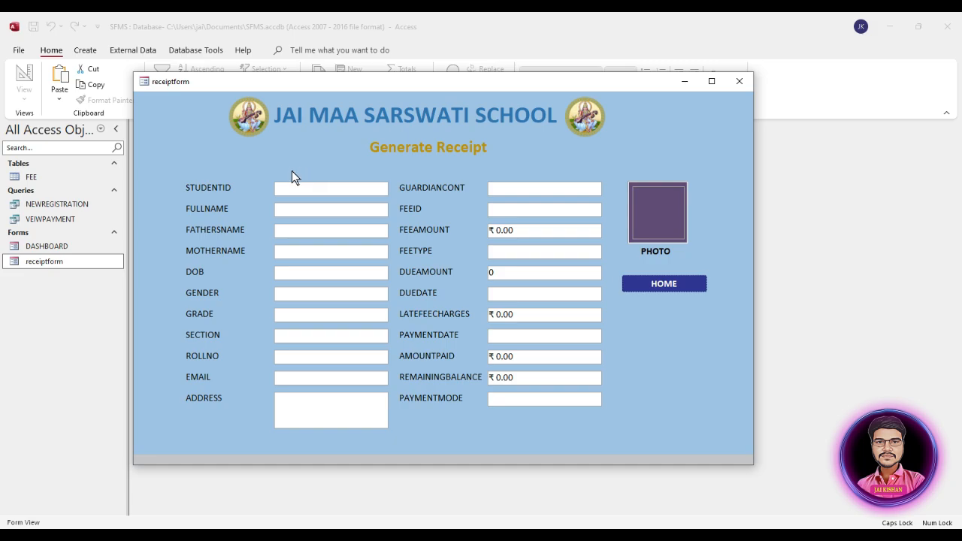
{"action": "right_click", "coordinate": [612, 169]}
{"action": "left_click", "coordinate": [636, 194]}
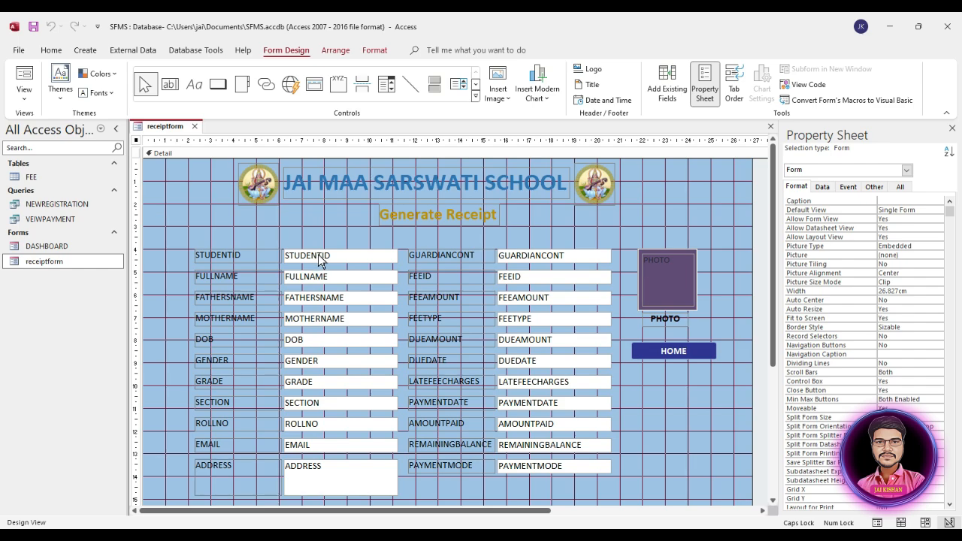
Paste a duplicate STUDENTID box and move it above the field columns
{"action": "left_click", "coordinate": [326, 257]}
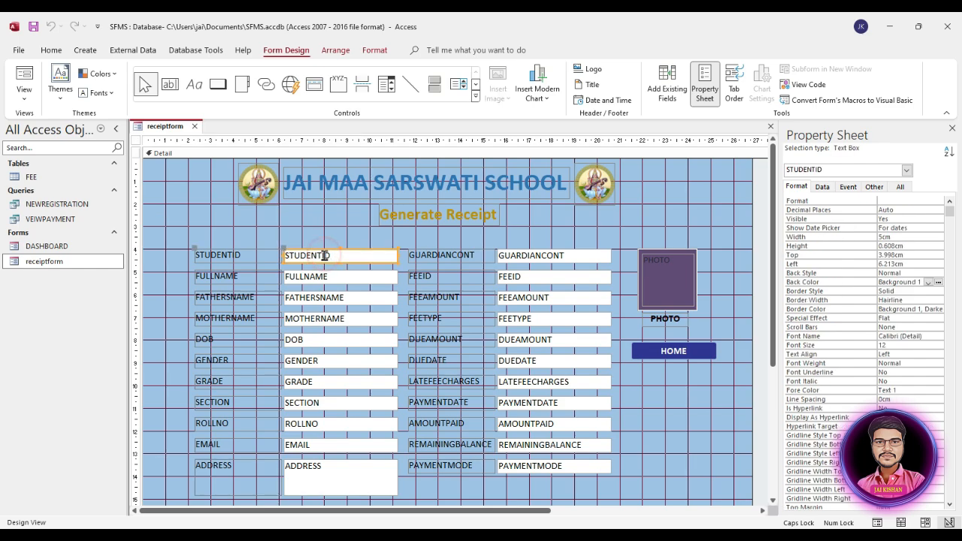
{"action": "key", "text": "ctrl+v"}
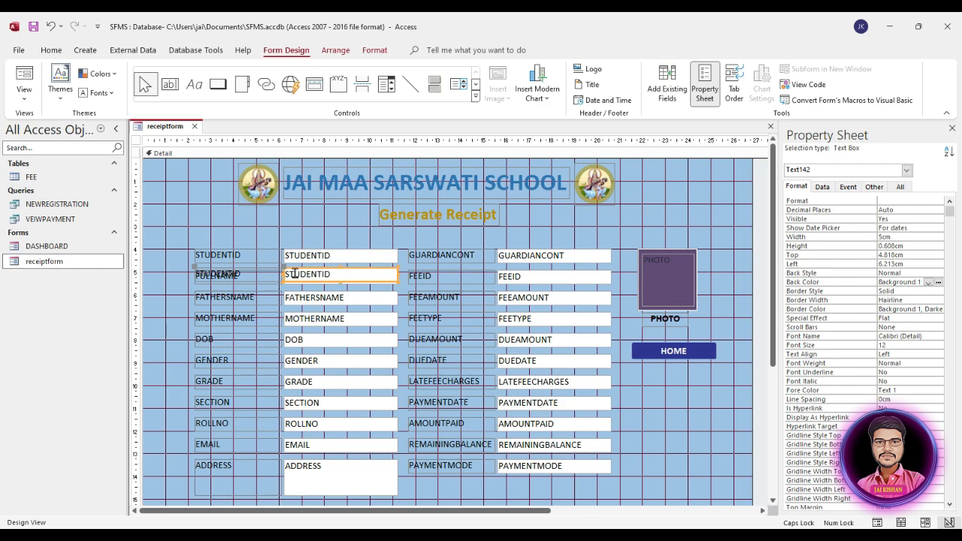
{"action": "left_click_drag", "start_coordinate": [284, 269], "coordinate": [279, 225]}
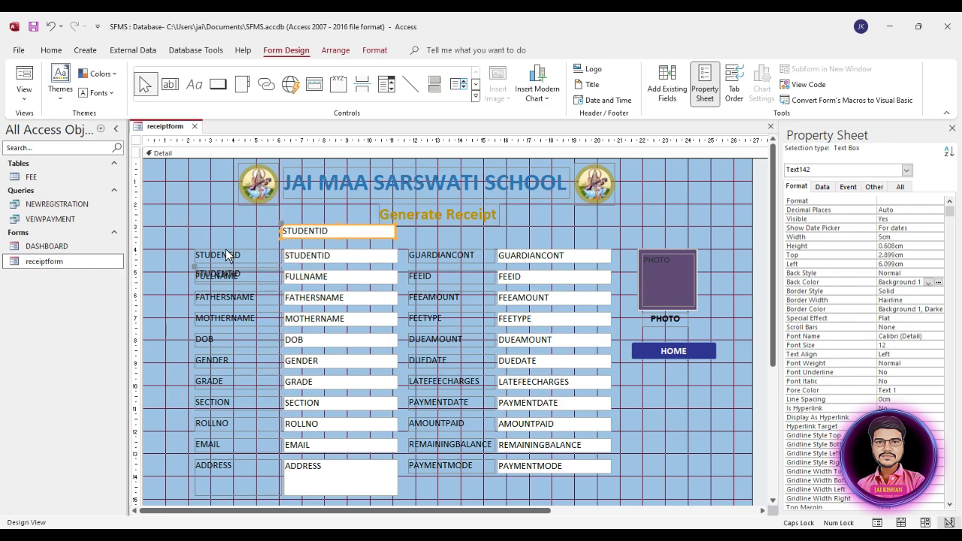
Delete the stray STUDENTID label left over from the duplicate
{"action": "left_click_drag", "start_coordinate": [194, 271], "coordinate": [185, 221]}
{"action": "left_click", "coordinate": [214, 222]}
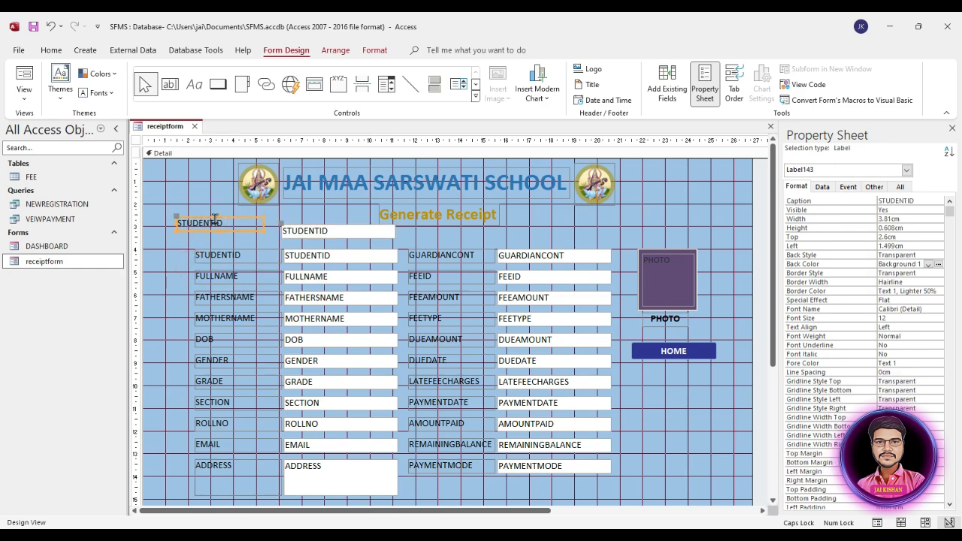
{"action": "key", "text": "Delete"}
Clear the top box's STUDENTID Control Source on the Data properties so it reads Unbound
{"action": "left_click", "coordinate": [336, 233]}
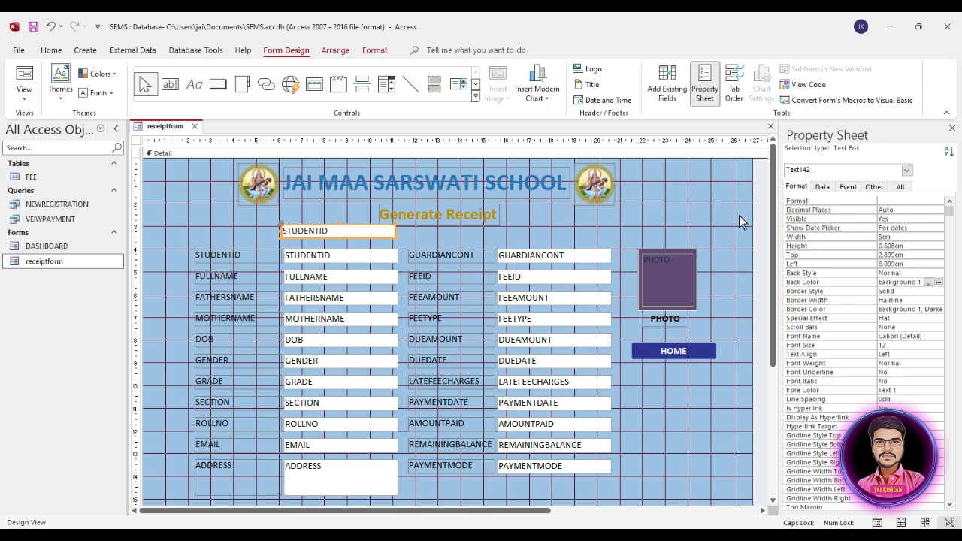
{"action": "left_click", "coordinate": [827, 188]}
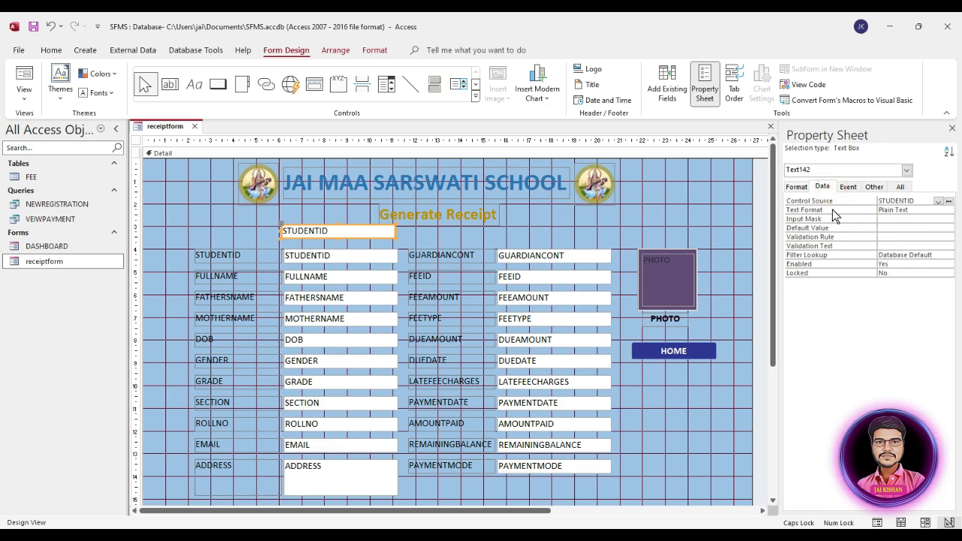
{"action": "left_click", "coordinate": [938, 202]}
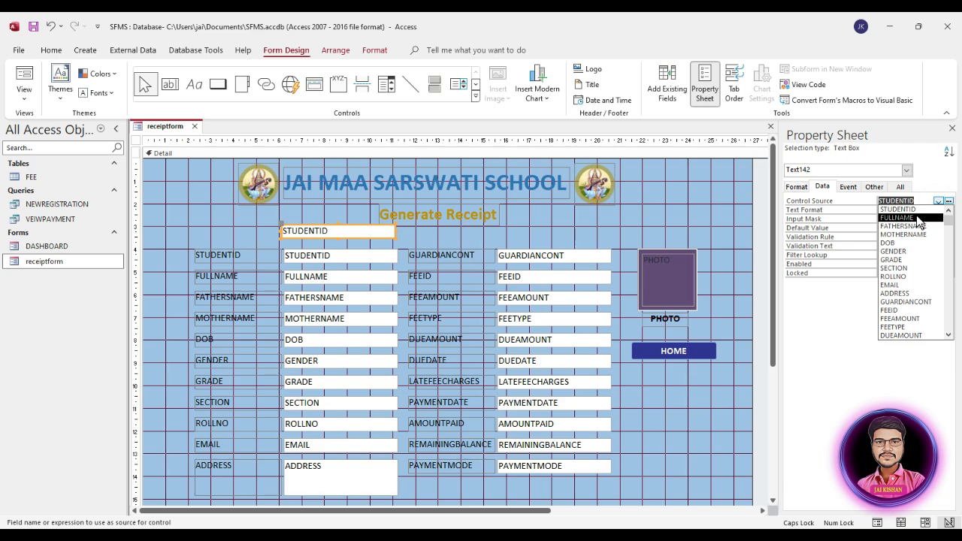
{"action": "left_click_drag", "start_coordinate": [921, 201], "coordinate": [856, 201]}
{"action": "key", "text": "BackSpace"}
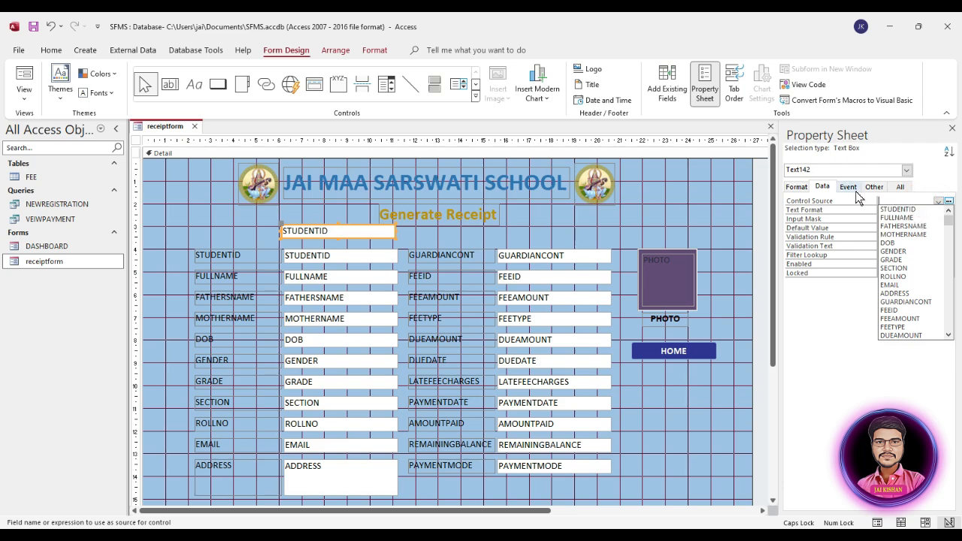
{"action": "left_click", "coordinate": [848, 236]}
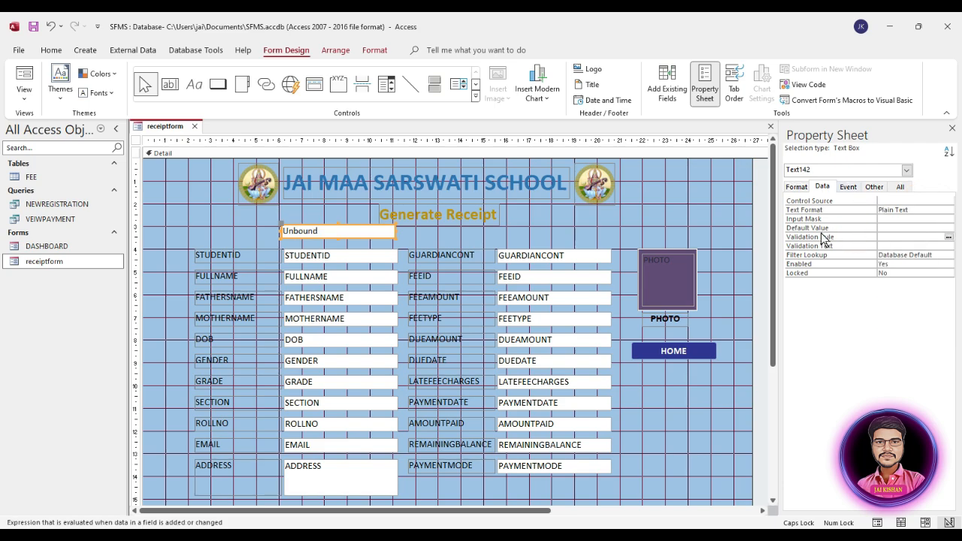
Select the unbound box's Default Value property, then reselect the Detail section
{"action": "left_click", "coordinate": [334, 233]}
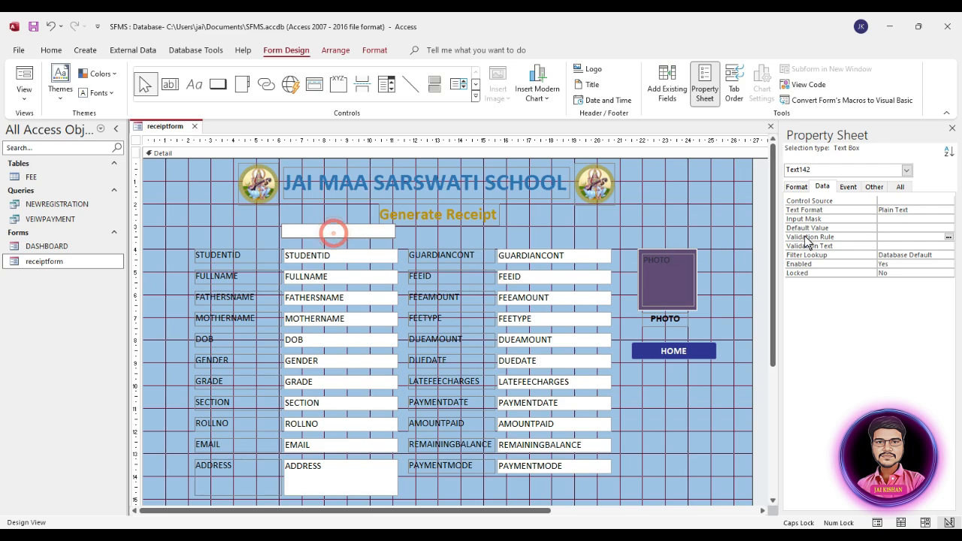
{"action": "left_click", "coordinate": [894, 227]}
{"action": "left_click", "coordinate": [906, 228]}
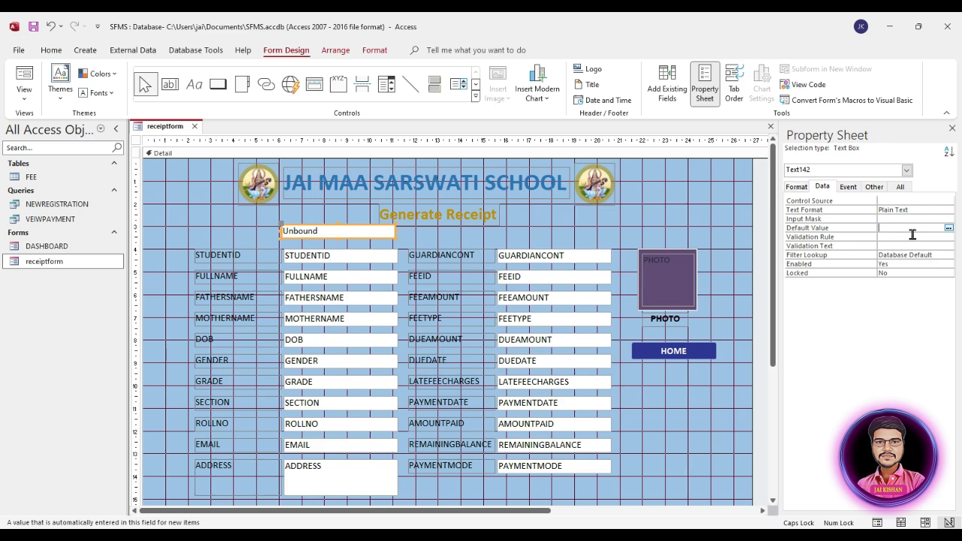
{"action": "left_click", "coordinate": [708, 222]}
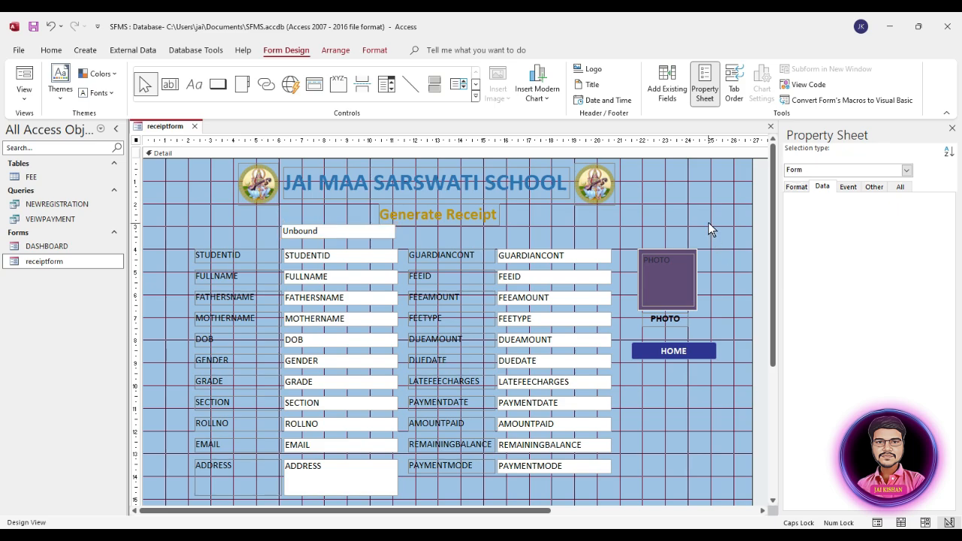
Run receiptform in Form View to check the SEARCH BY STUDENT ID box
{"action": "double_click", "coordinate": [53, 260]}
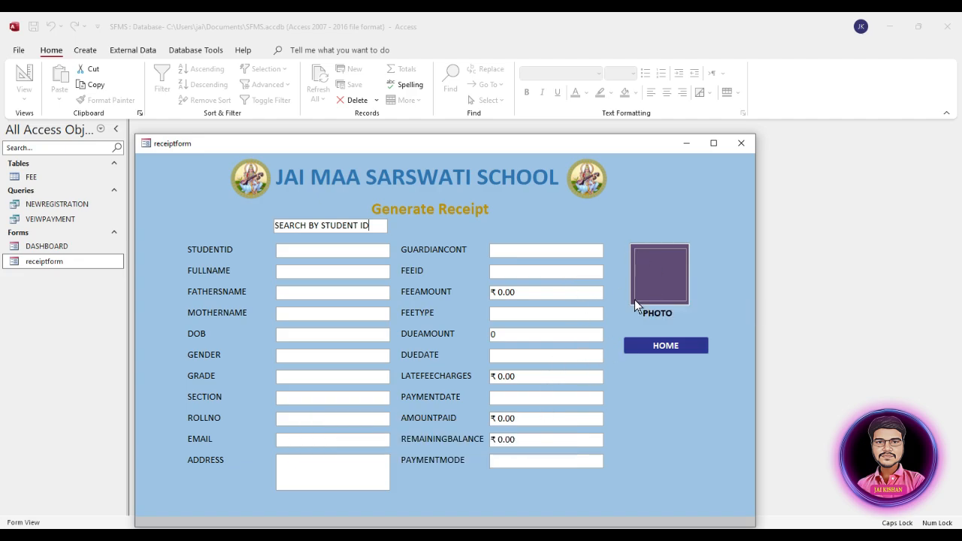
{"action": "right_click", "coordinate": [629, 205]}
Back in Design View, make the PHOTO rectangle's Back Style Transparent
{"action": "left_click", "coordinate": [661, 239]}
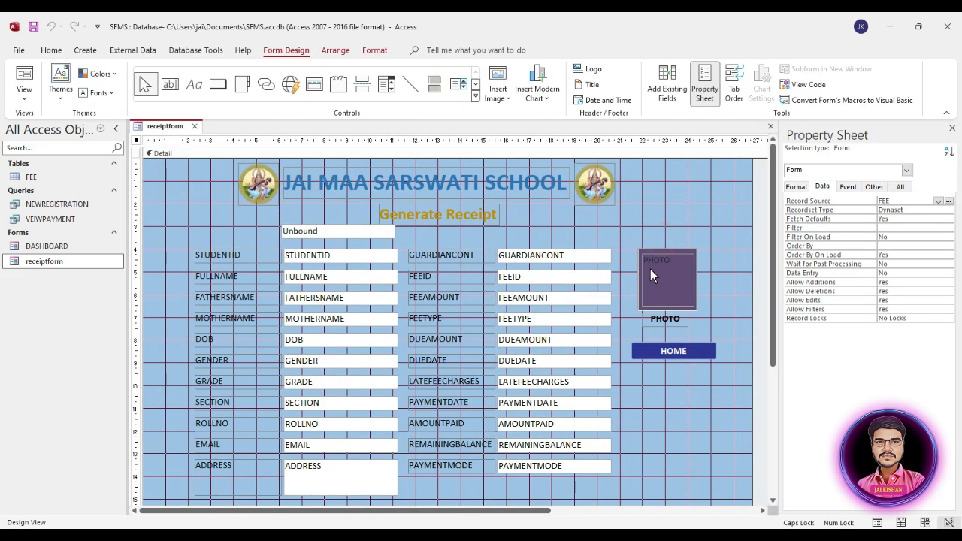
{"action": "left_click", "coordinate": [638, 303]}
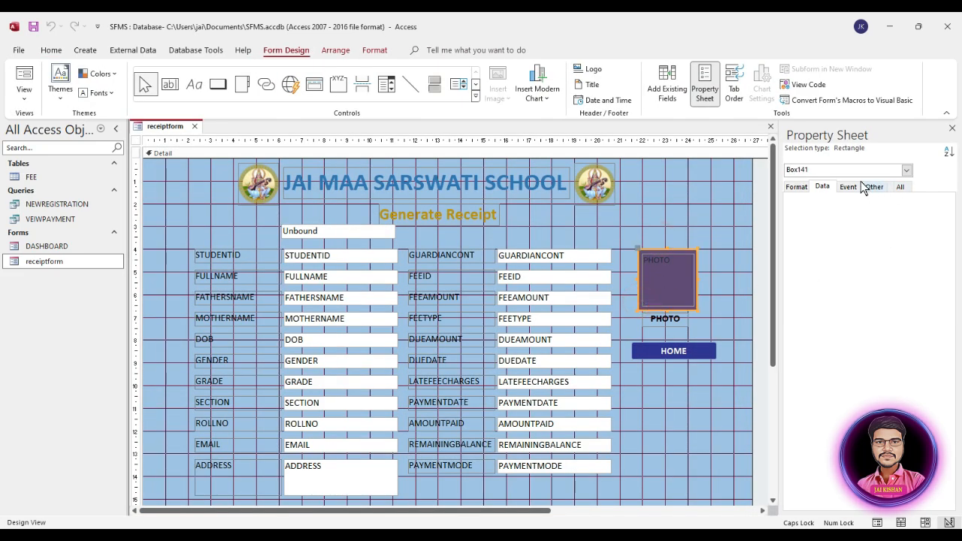
{"action": "left_click", "coordinate": [795, 187]}
{"action": "left_click", "coordinate": [920, 255]}
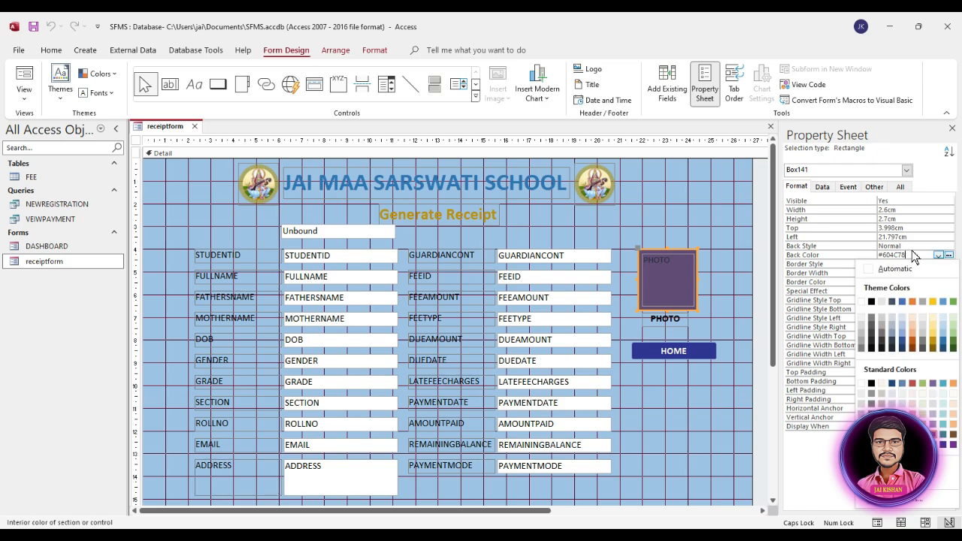
{"action": "left_click", "coordinate": [918, 251]}
{"action": "left_click", "coordinate": [917, 246]}
{"action": "left_click", "coordinate": [949, 245]}
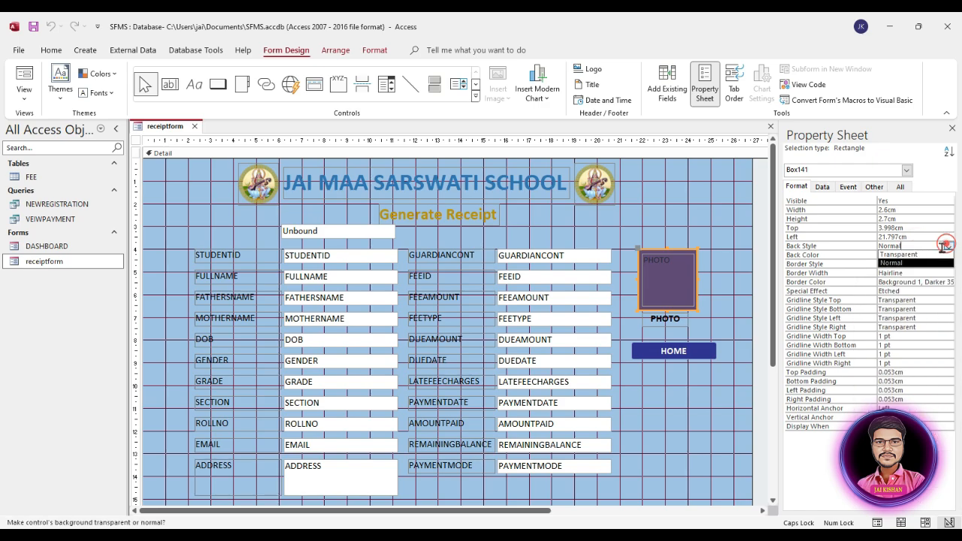
{"action": "left_click", "coordinate": [919, 256]}
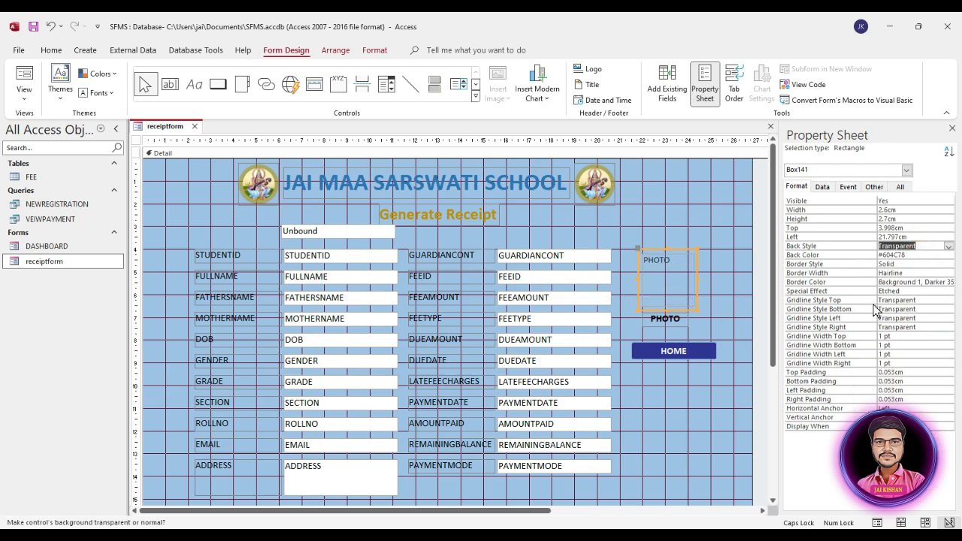
Give the PHOTO rectangle a Solid, 4 pt, orange (Accent 2, Darker) border
{"action": "left_click", "coordinate": [925, 263]}
{"action": "left_click", "coordinate": [949, 264]}
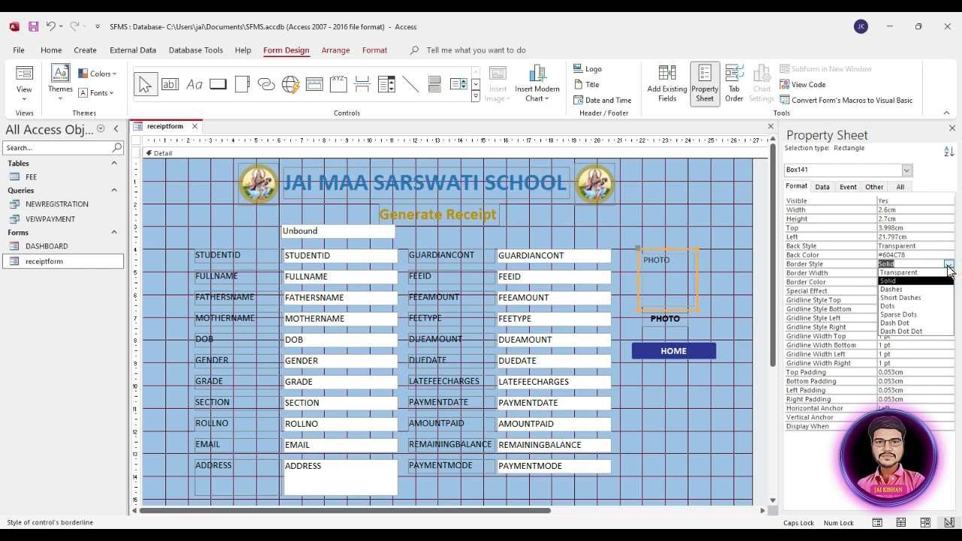
{"action": "left_click", "coordinate": [914, 282]}
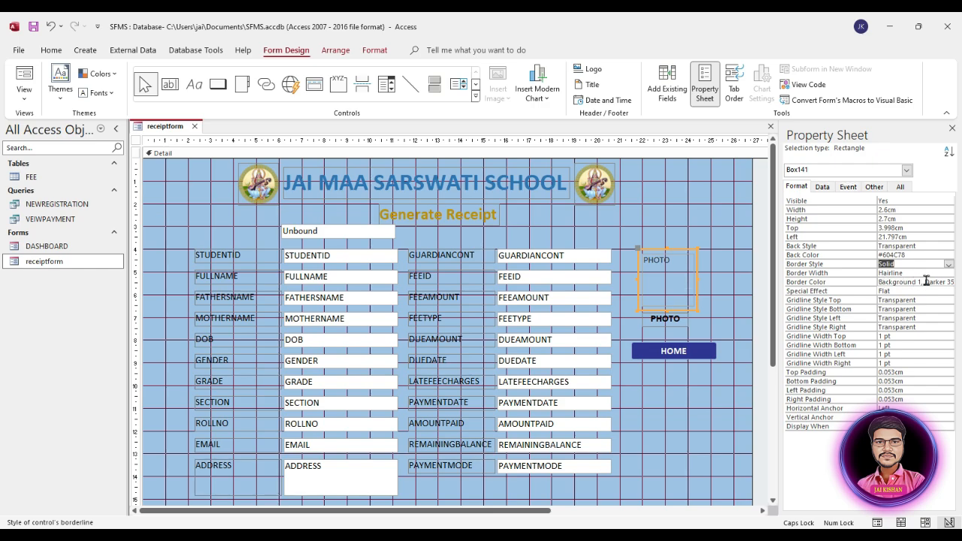
{"action": "left_click", "coordinate": [928, 273]}
{"action": "left_click", "coordinate": [949, 273]}
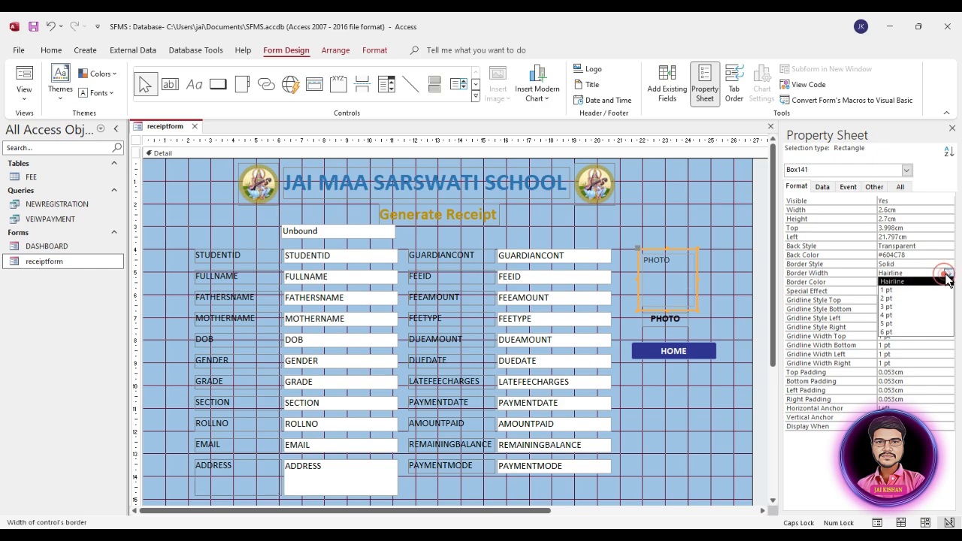
{"action": "left_click", "coordinate": [898, 316]}
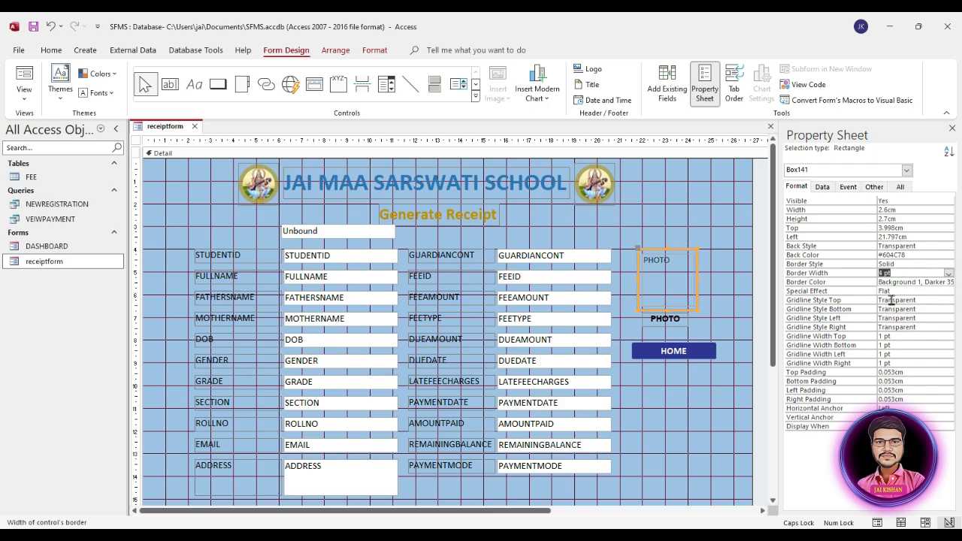
{"action": "left_click", "coordinate": [912, 282]}
{"action": "left_click", "coordinate": [949, 282]}
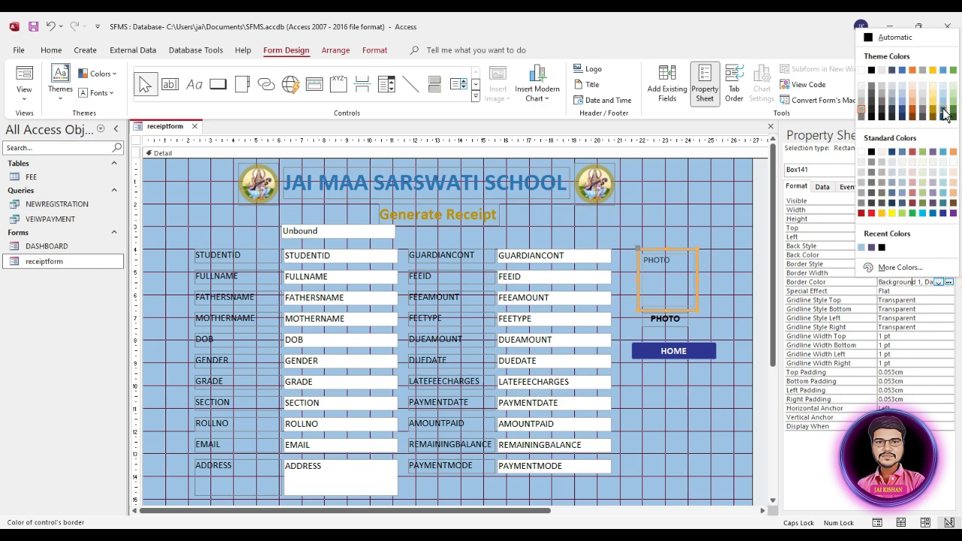
{"action": "left_click", "coordinate": [911, 107]}
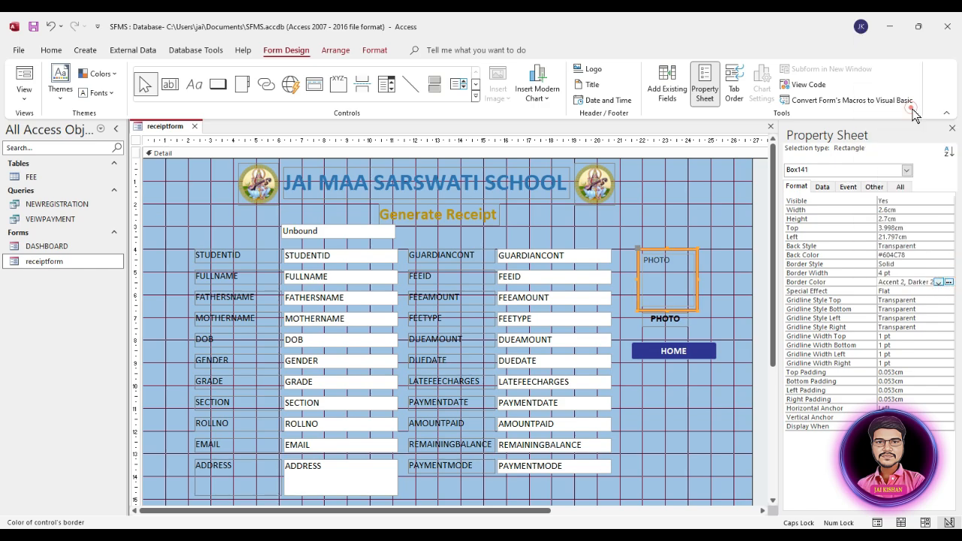
{"action": "left_click", "coordinate": [694, 217]}
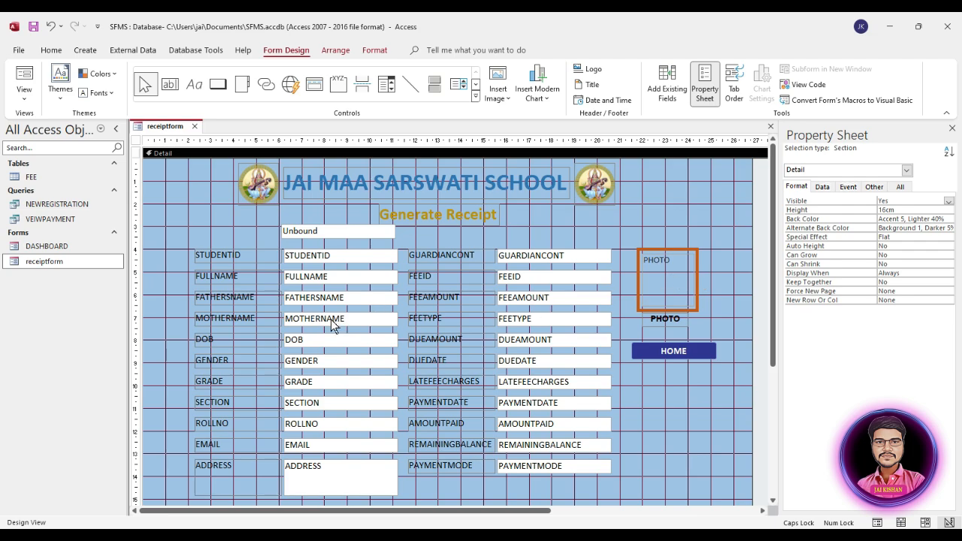
{"action": "left_click", "coordinate": [58, 264]}
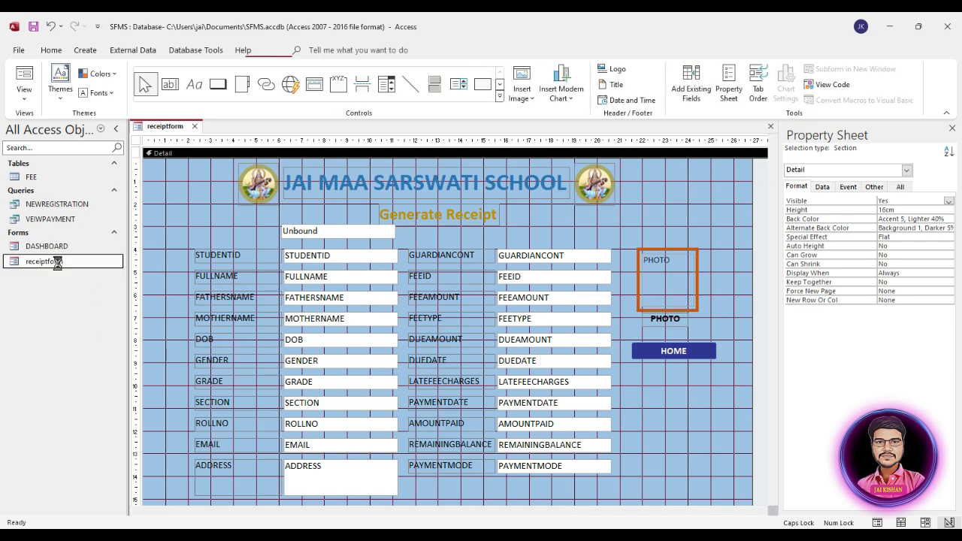
{"action": "double_click", "coordinate": [58, 263]}
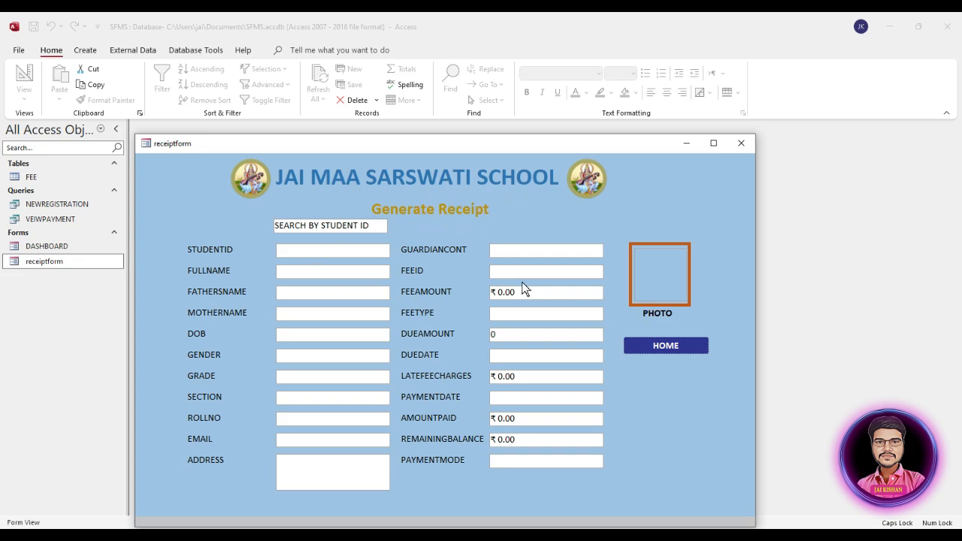
{"action": "right_click", "coordinate": [703, 192]}
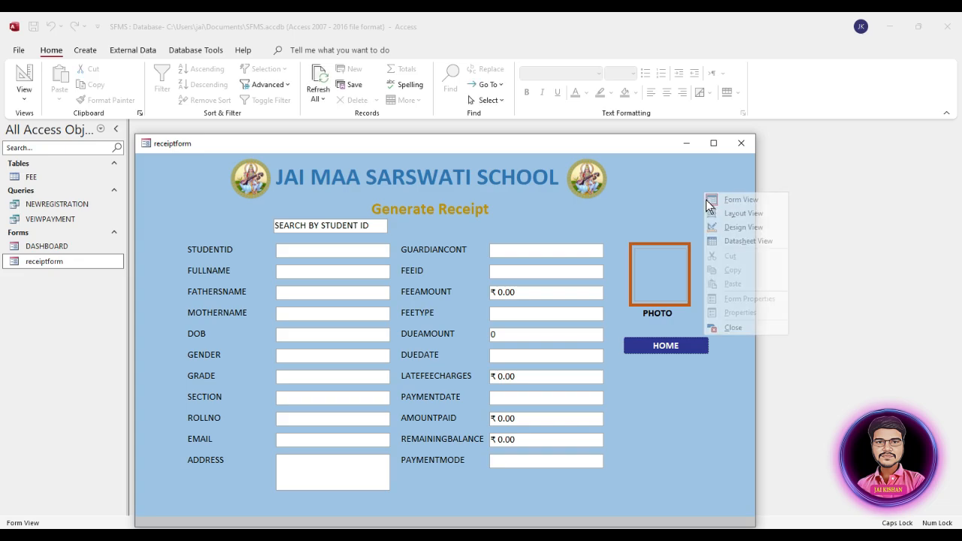
{"action": "left_click", "coordinate": [723, 229]}
{"action": "left_click", "coordinate": [431, 221]}
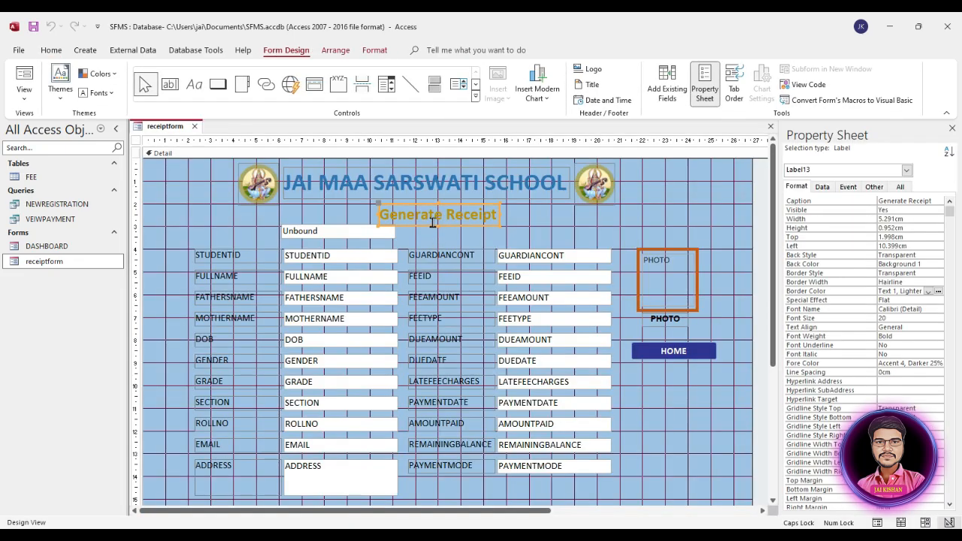
Lower the search box slightly, raise the Generate Receipt heading, and preview receiptform in Form View
{"action": "left_click", "coordinate": [358, 234]}
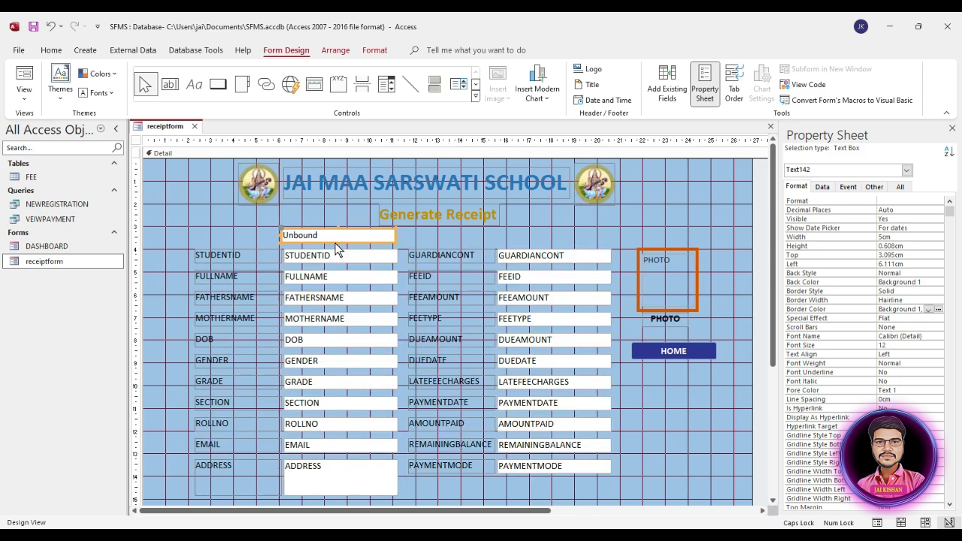
{"action": "left_click_drag", "start_coordinate": [335, 239], "coordinate": [336, 243]}
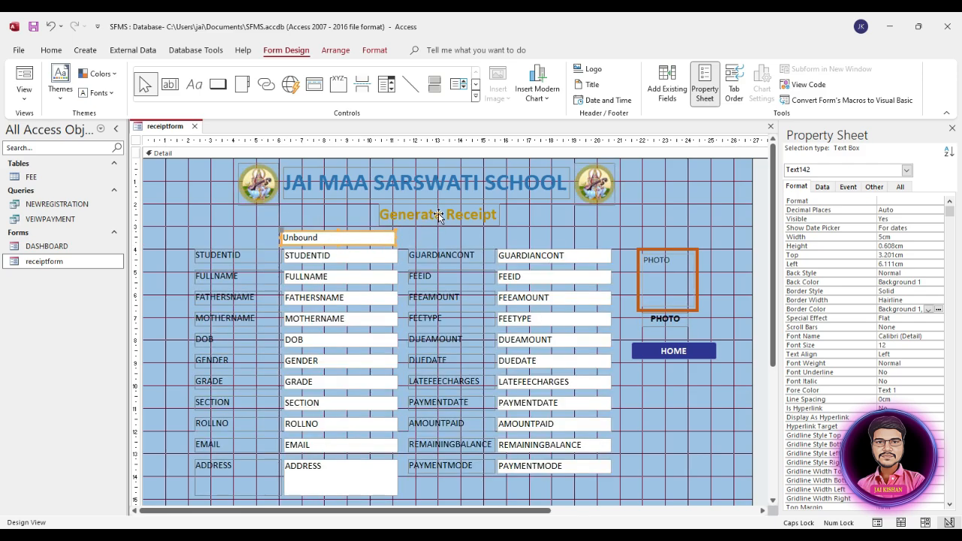
{"action": "left_click_drag", "start_coordinate": [438, 217], "coordinate": [441, 213]}
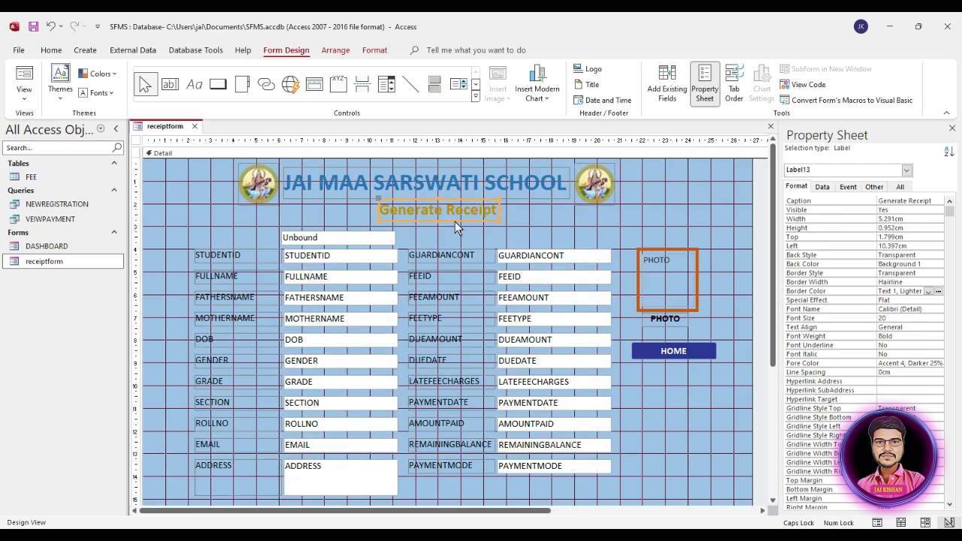
{"action": "left_click", "coordinate": [519, 224]}
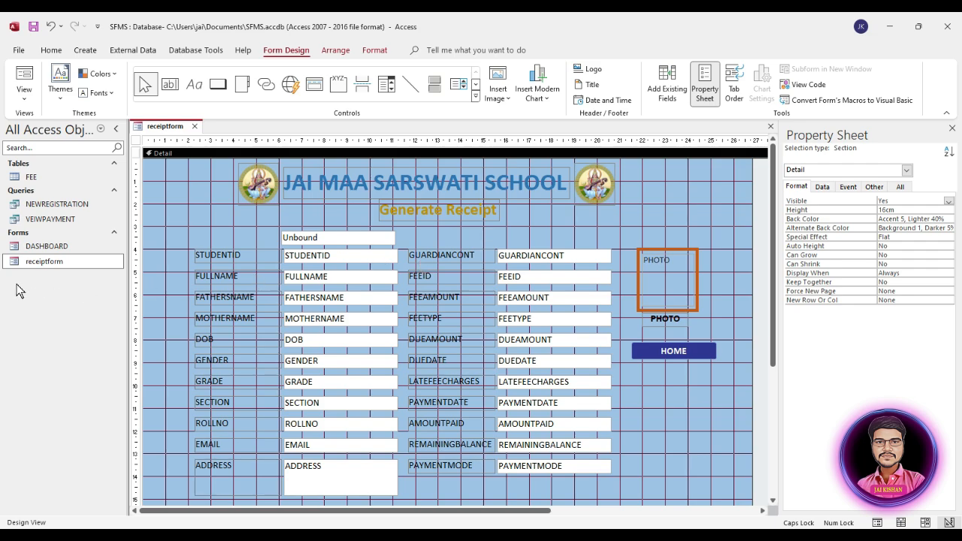
{"action": "double_click", "coordinate": [46, 261]}
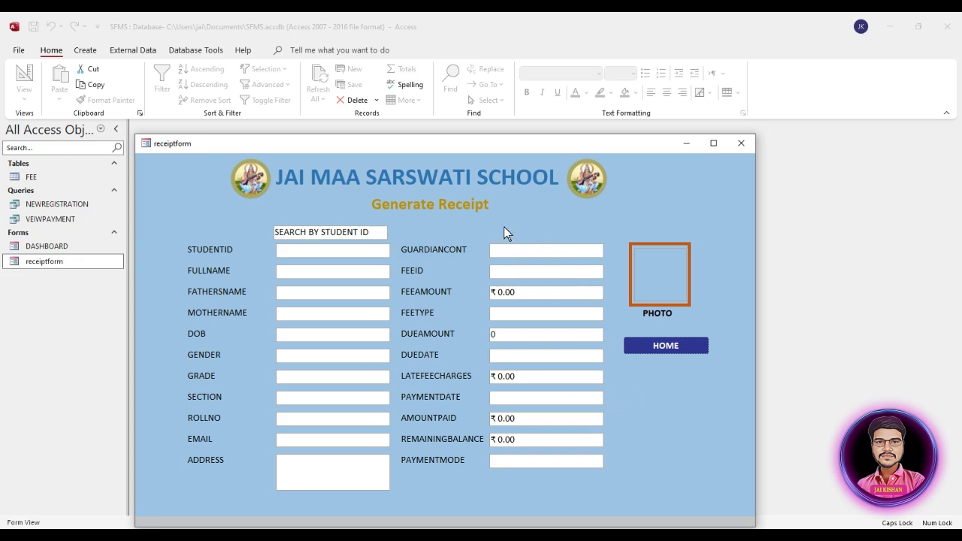
Close receiptform and bring up the Create commands
{"action": "left_click", "coordinate": [741, 143]}
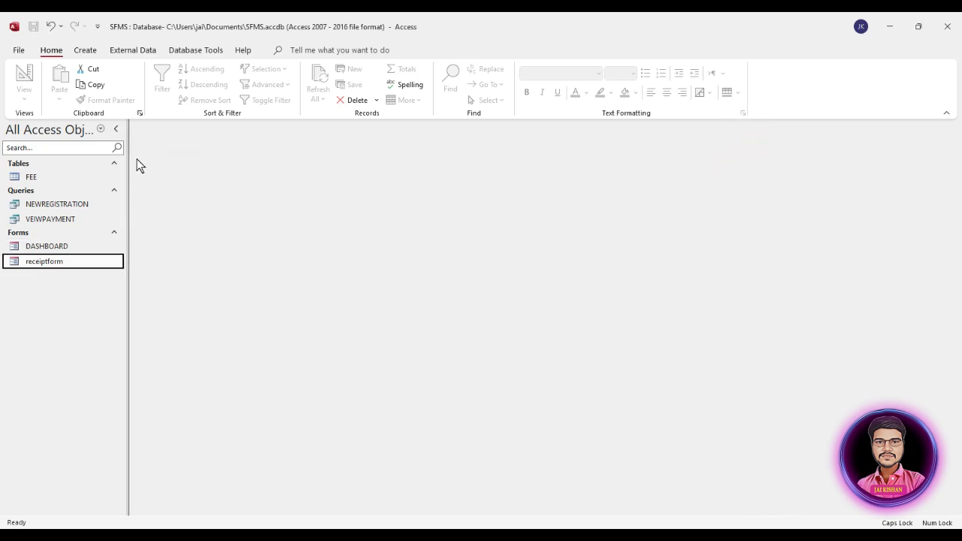
{"action": "left_click", "coordinate": [87, 51]}
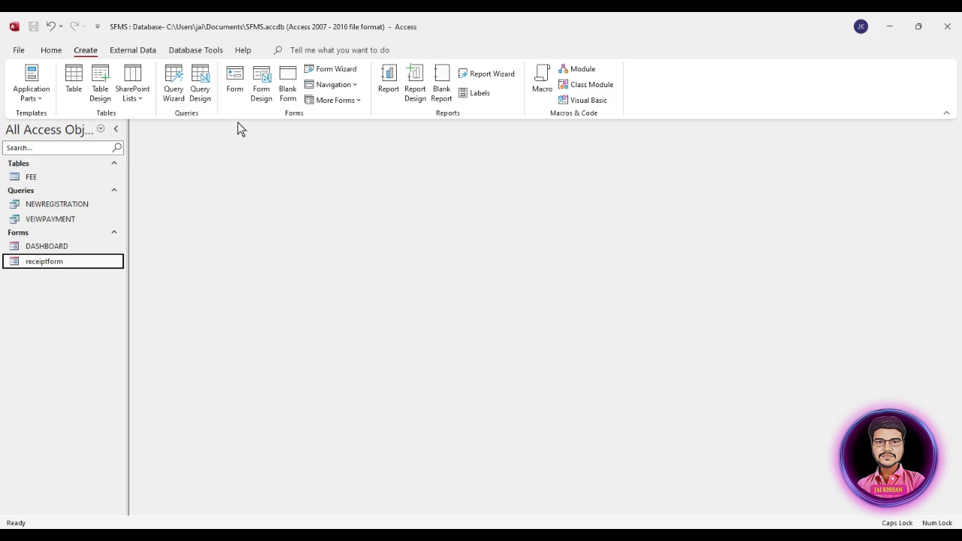
Create a blank report, switch it to Design View and widen it to about 18 cm
{"action": "left_click", "coordinate": [442, 94]}
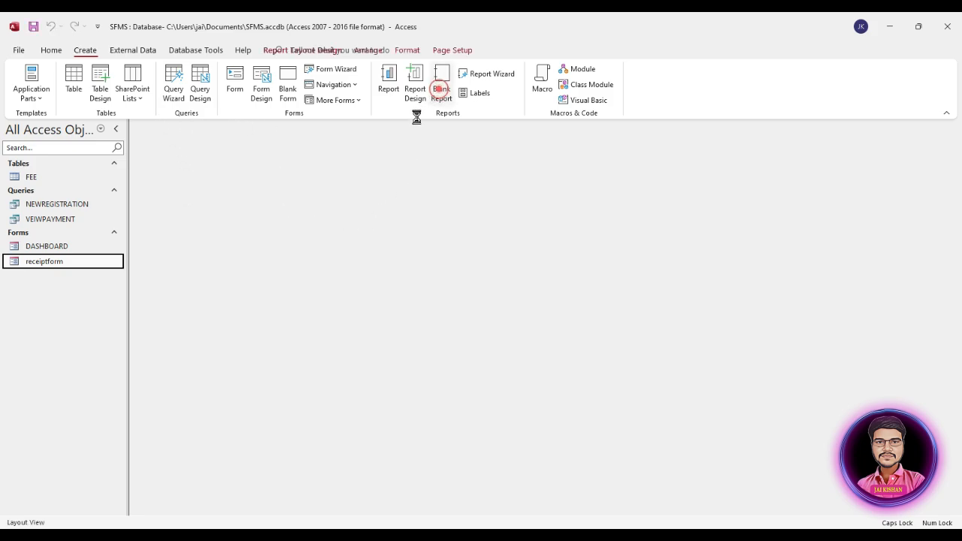
{"action": "right_click", "coordinate": [229, 195]}
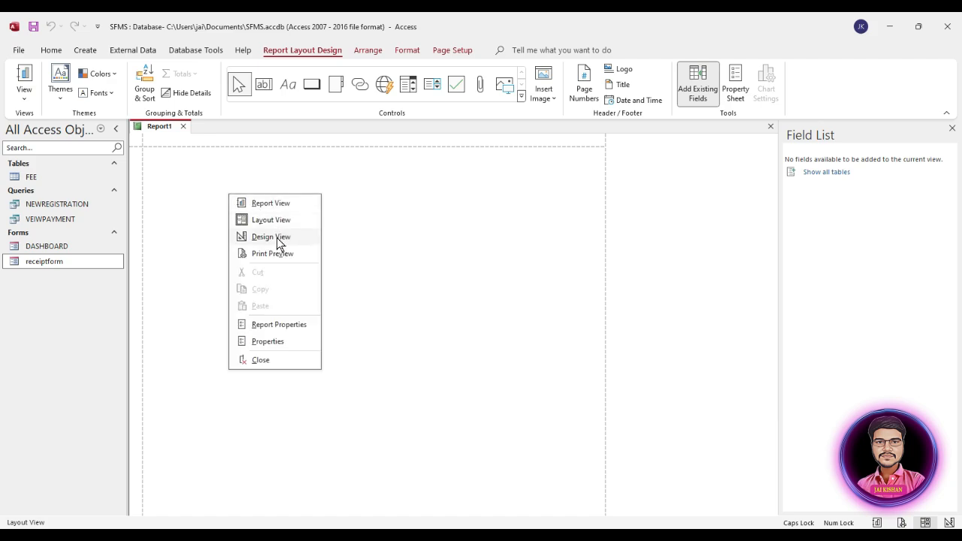
{"action": "left_click", "coordinate": [272, 237]}
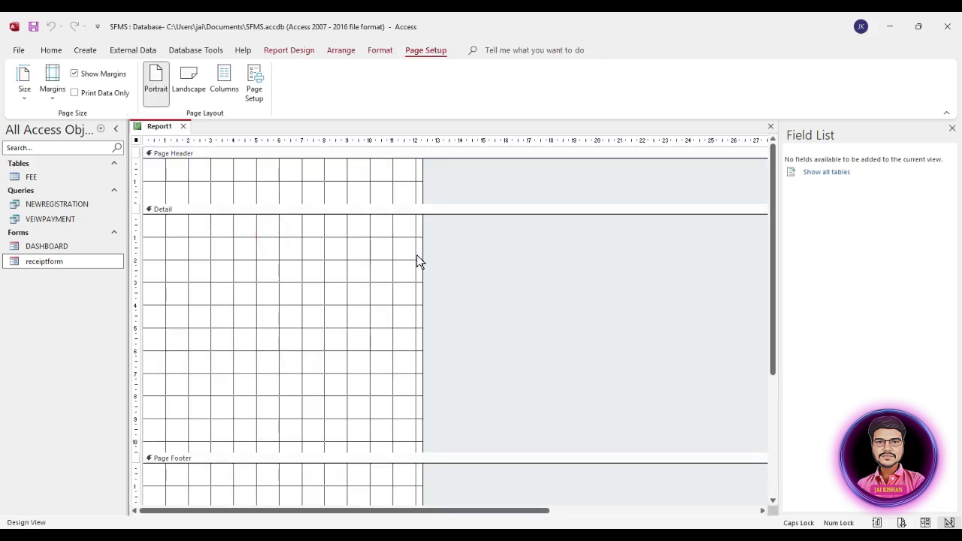
{"action": "left_click_drag", "start_coordinate": [421, 259], "coordinate": [561, 264]}
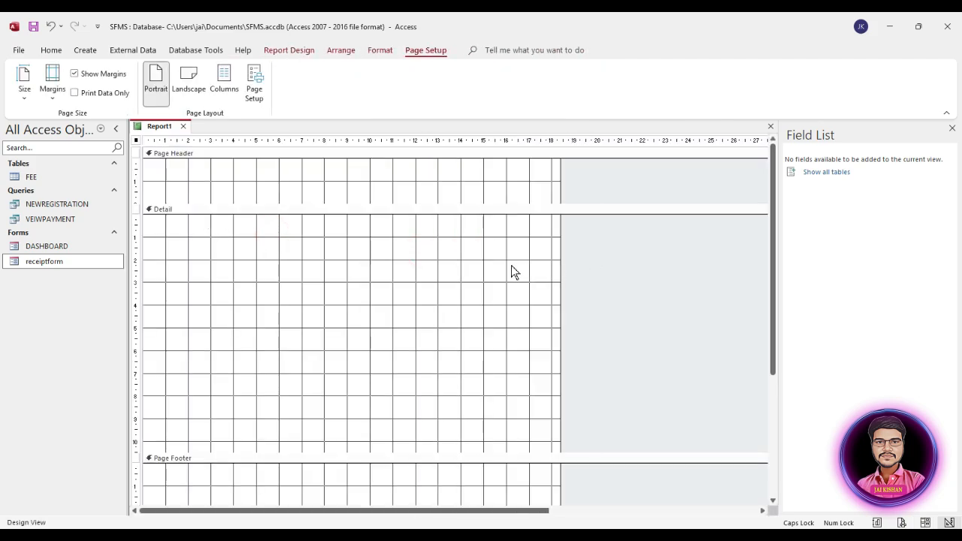
Show the Property Sheet's Data properties for the whole report
{"action": "right_click", "coordinate": [354, 249]}
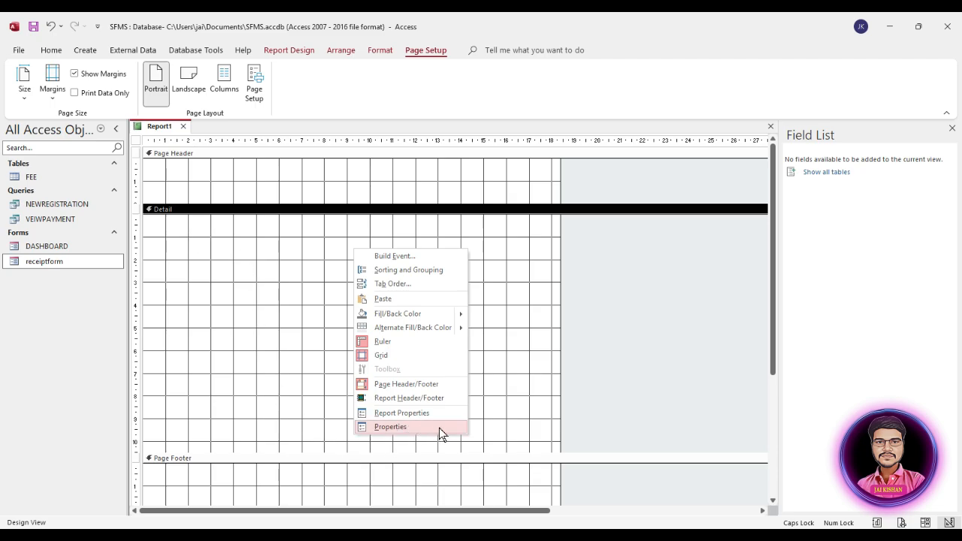
{"action": "left_click", "coordinate": [503, 328]}
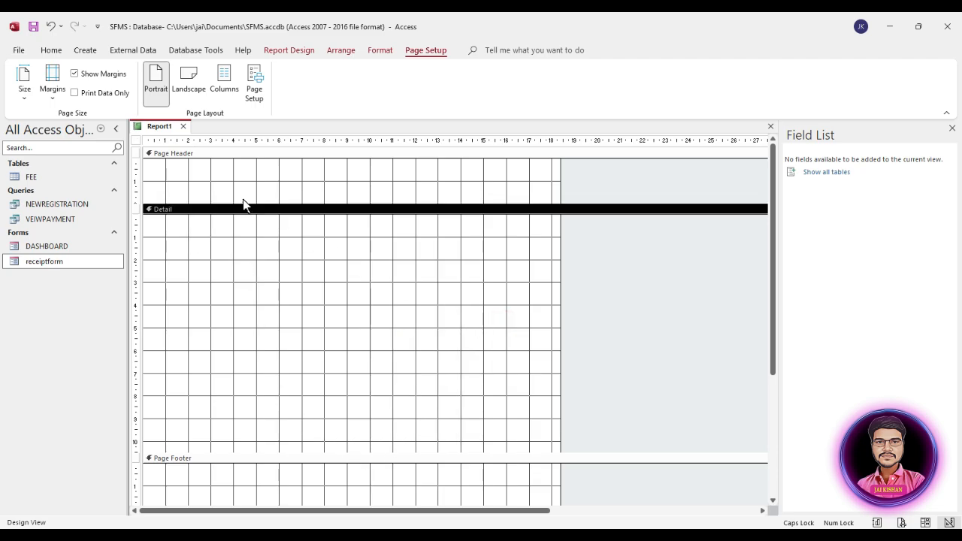
{"action": "left_click", "coordinate": [300, 54]}
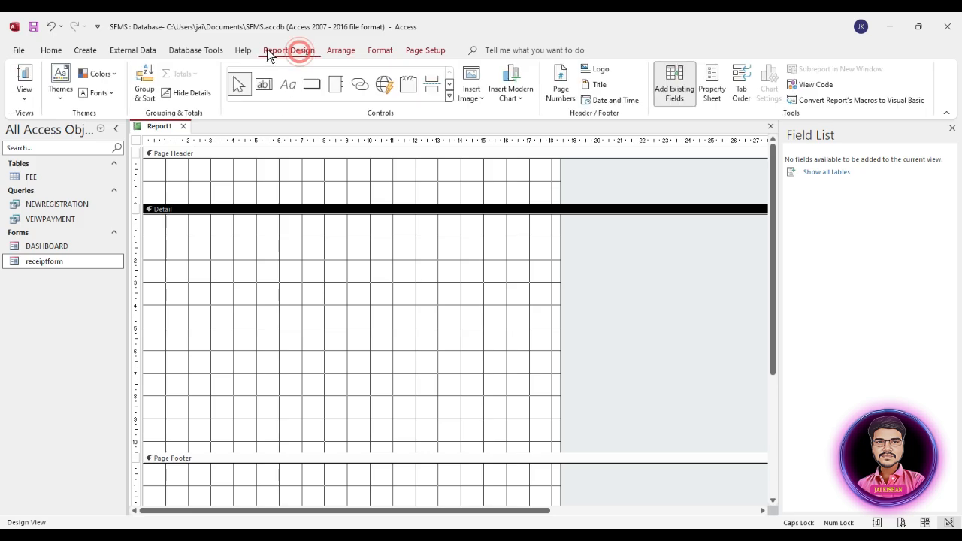
{"action": "left_click", "coordinate": [711, 94]}
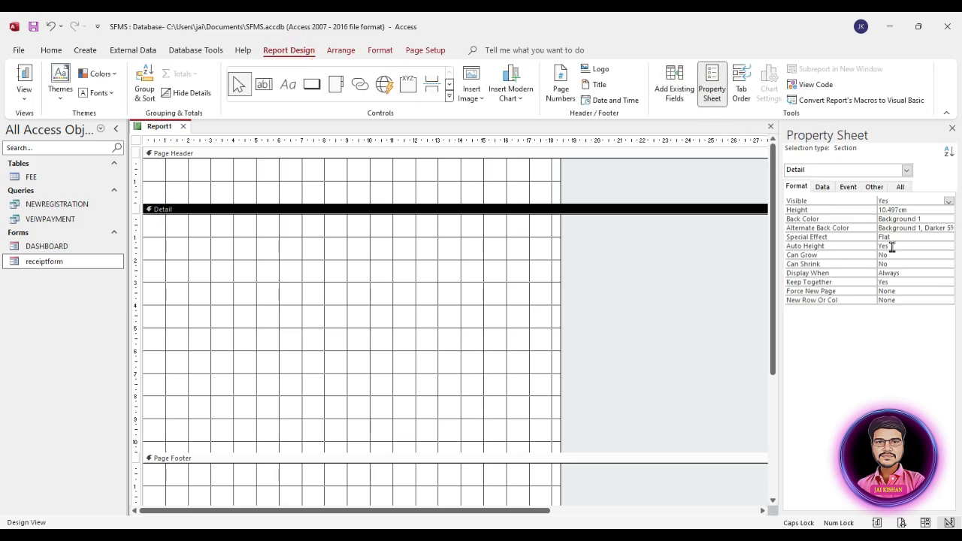
{"action": "left_click", "coordinate": [822, 187]}
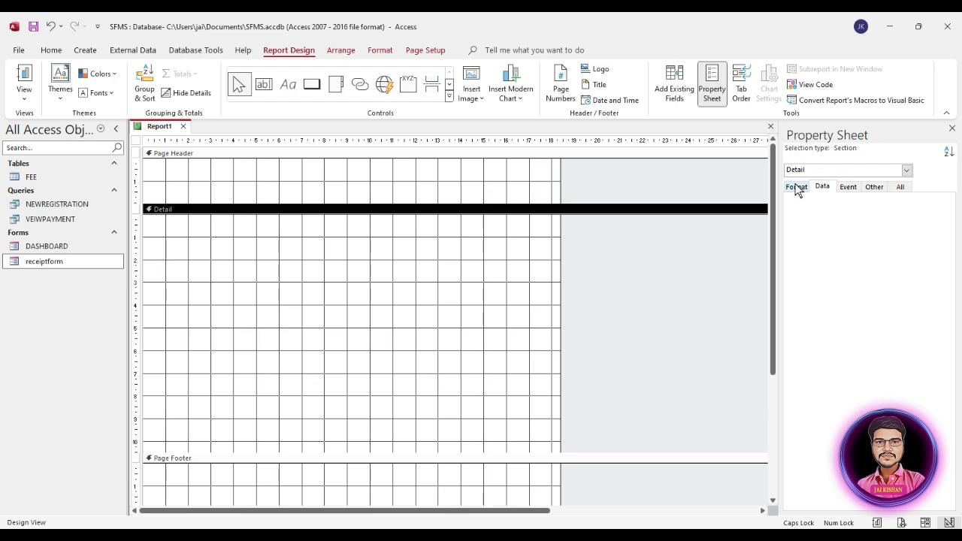
{"action": "left_click", "coordinate": [137, 142]}
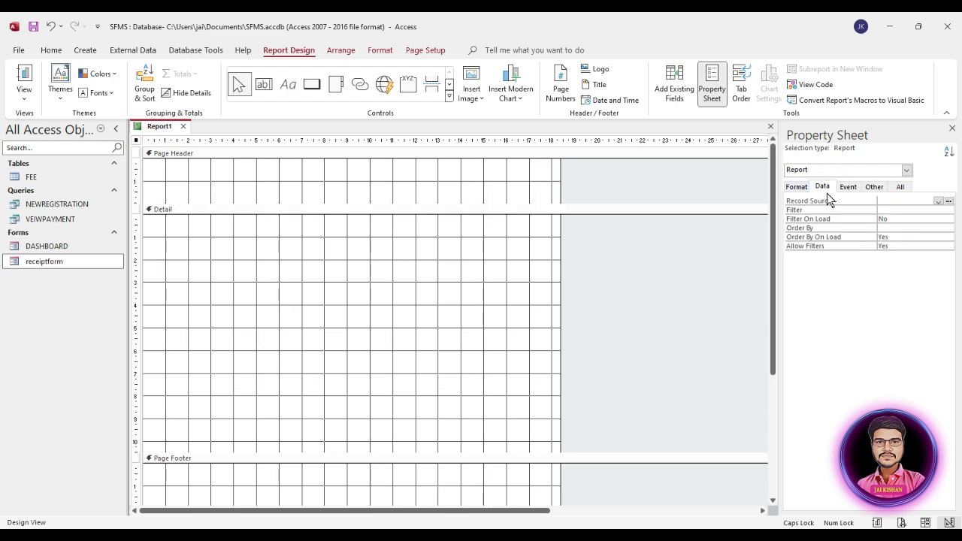
Set the report's Record Source to VEIWPAYMENT
{"action": "left_click", "coordinate": [932, 202]}
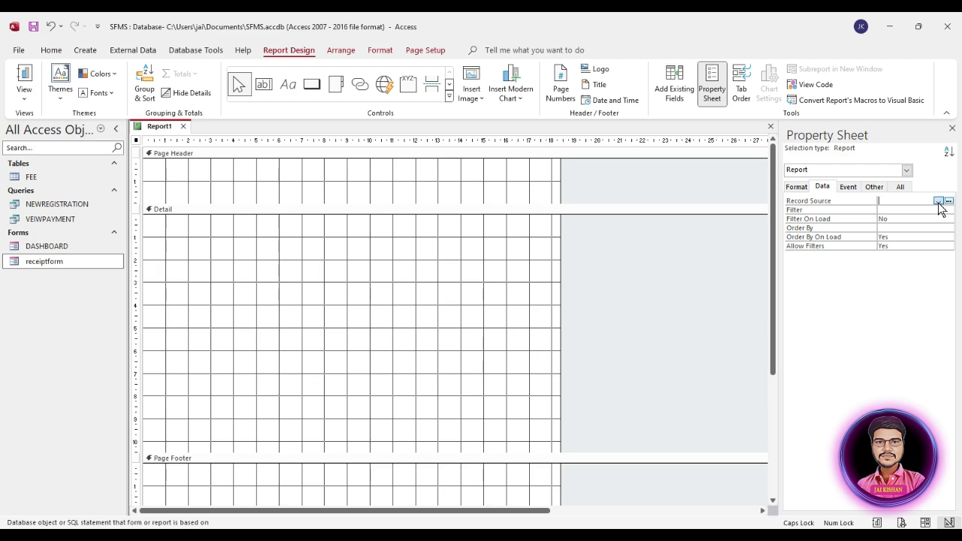
{"action": "left_click", "coordinate": [939, 201]}
{"action": "left_click", "coordinate": [897, 226]}
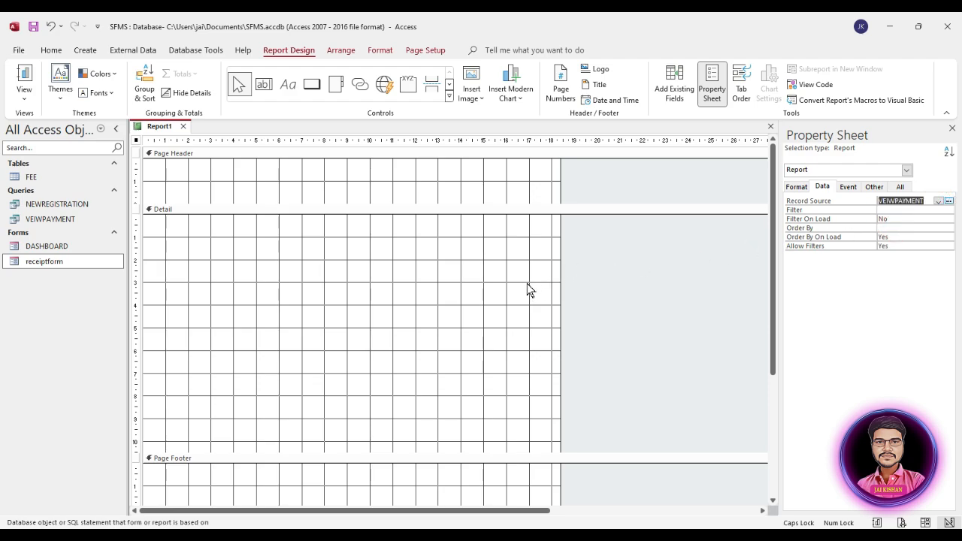
Drag the VEIWPAYMENT fields STUDENTID through PAYMENTMODE, without PHOTO, into the Detail section
{"action": "left_click", "coordinate": [675, 92]}
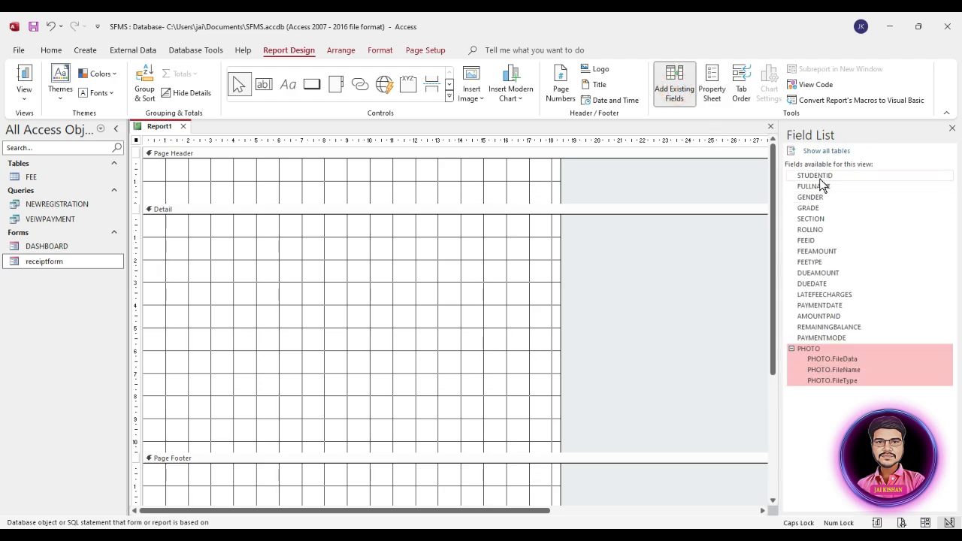
{"action": "left_click", "coordinate": [821, 176]}
{"action": "left_click", "coordinate": [818, 349], "text": "shift"}
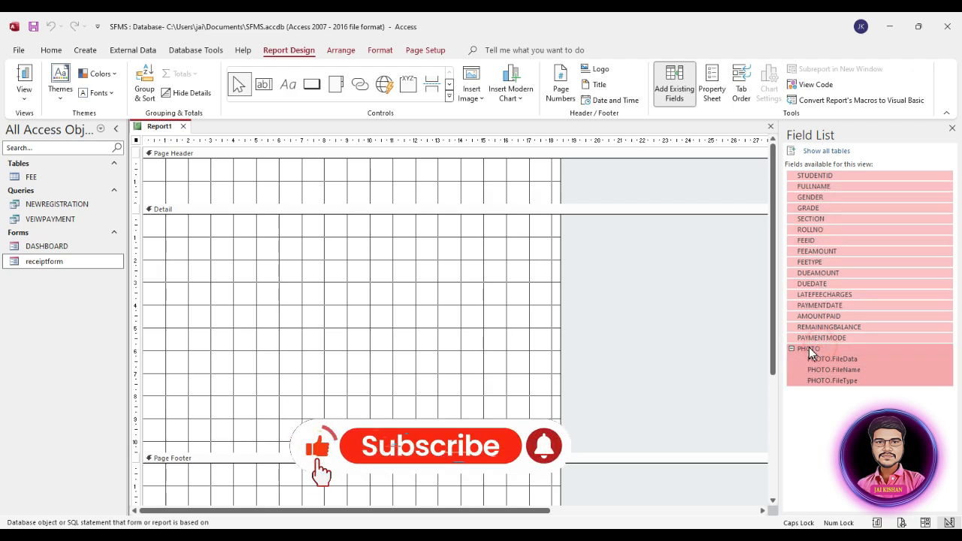
{"action": "left_click_drag", "start_coordinate": [809, 348], "coordinate": [810, 348]}
{"action": "left_click", "coordinate": [813, 339], "text": "shift"}
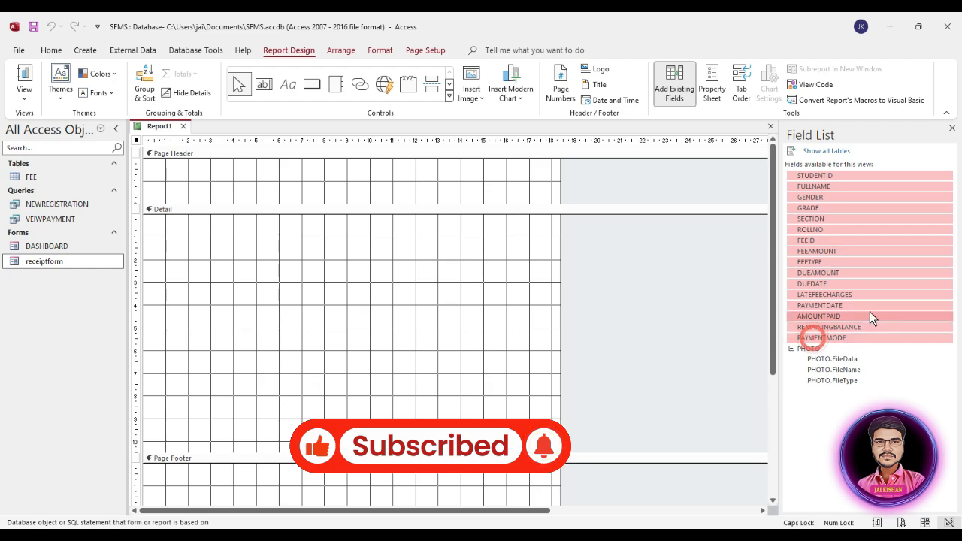
{"action": "left_click_drag", "start_coordinate": [823, 188], "coordinate": [247, 267]}
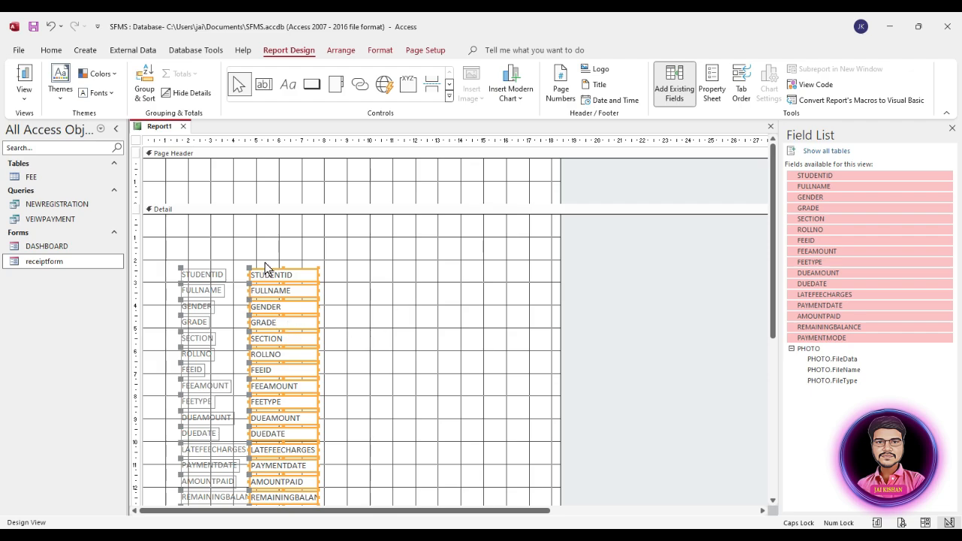
Copy the JAI MAA SARSWATI SCHOOL title and Generate Receipt heading from receiptform into Report1's Detail
{"action": "scroll", "coordinate": [359, 298], "scroll_direction": "down", "scroll_amount": 1}
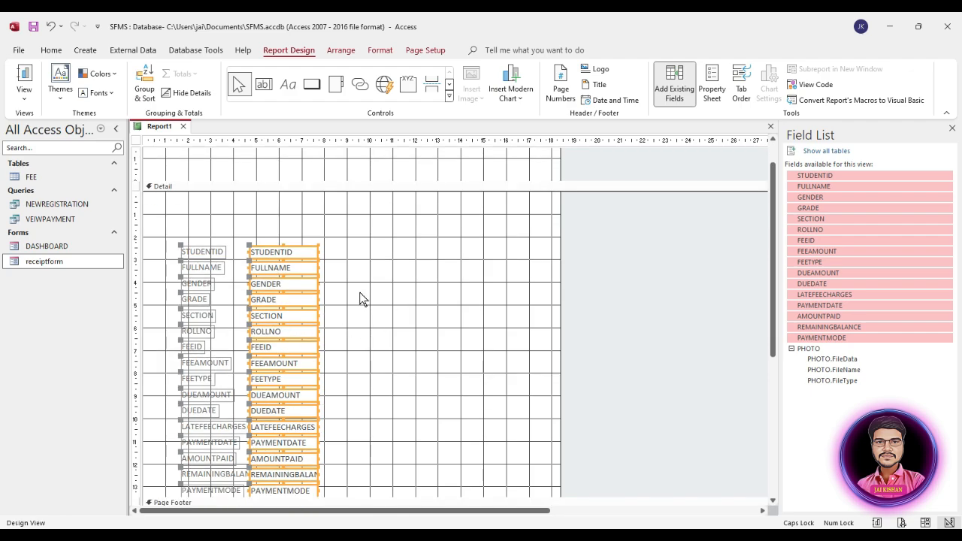
{"action": "right_click", "coordinate": [50, 261]}
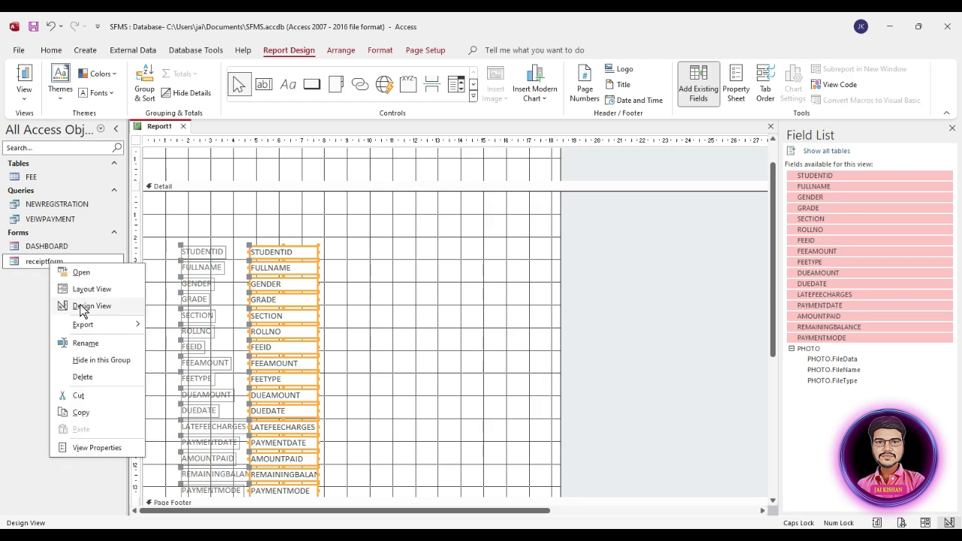
{"action": "left_click", "coordinate": [82, 306]}
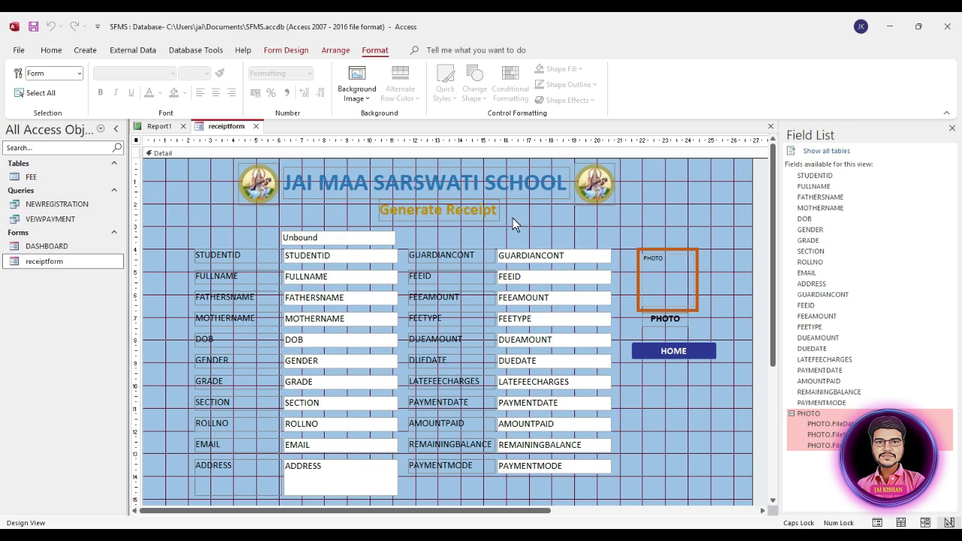
{"action": "left_click_drag", "start_coordinate": [523, 220], "coordinate": [462, 184]}
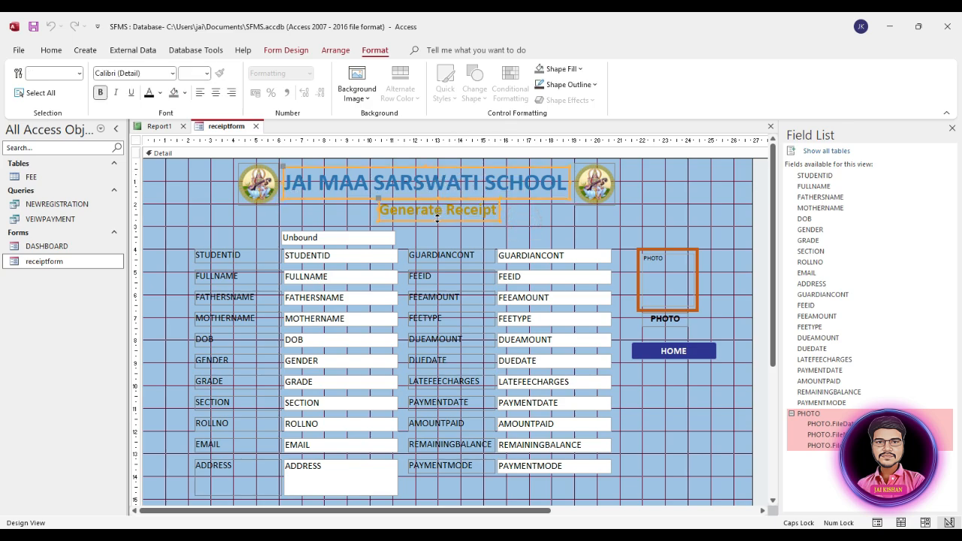
{"action": "left_click", "coordinate": [159, 127]}
{"action": "left_click", "coordinate": [341, 207]}
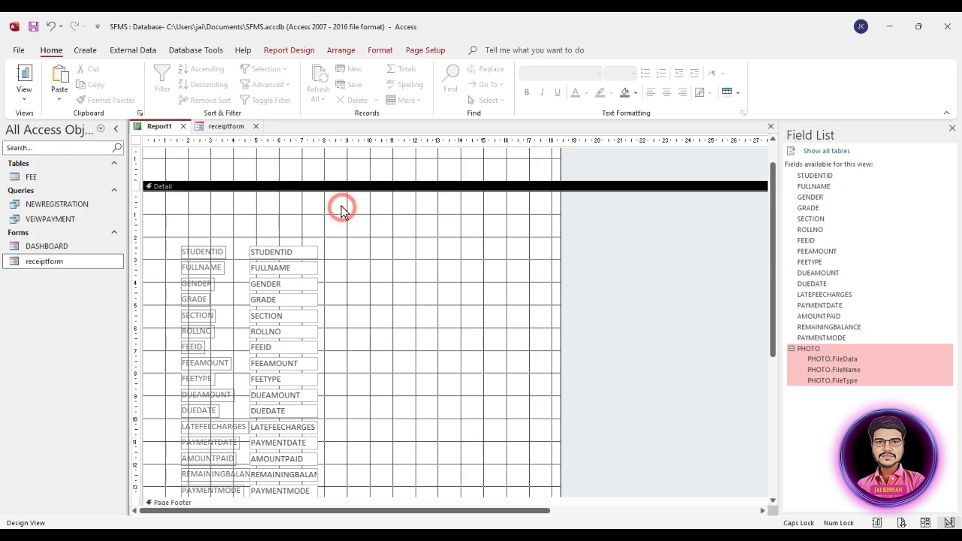
{"action": "key", "text": "ctrl+v"}
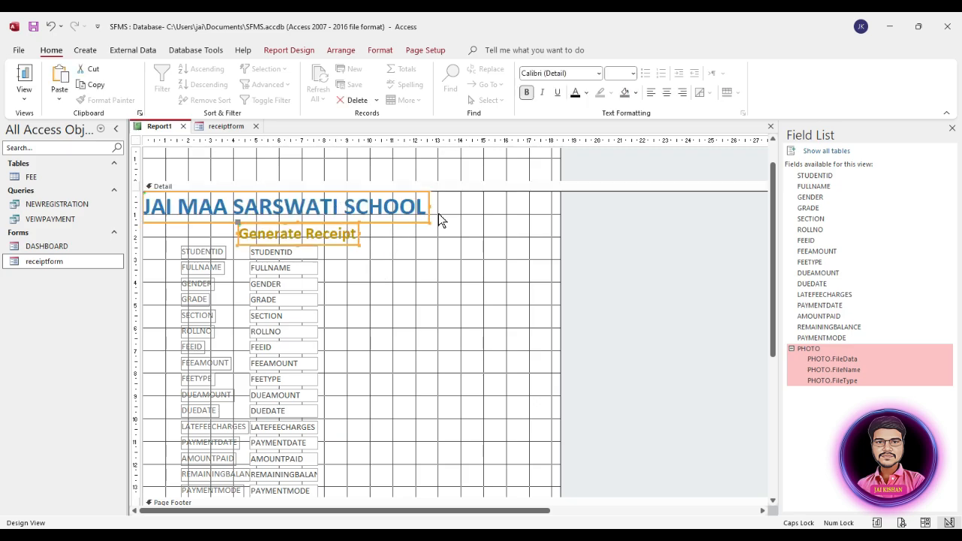
{"action": "left_click", "coordinate": [417, 50]}
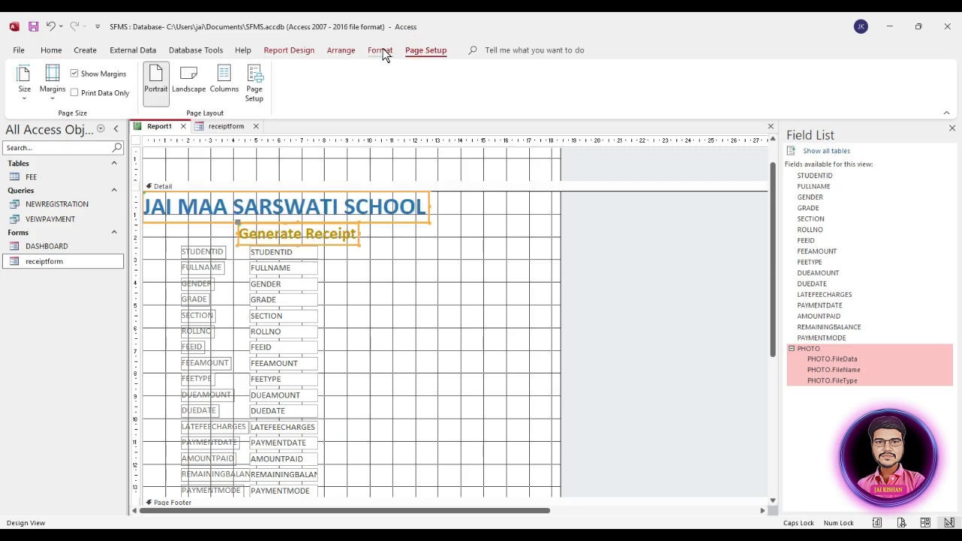
Make the title and heading text black and change the heading to FEE Receipt
{"action": "left_click", "coordinate": [381, 50]}
{"action": "left_click", "coordinate": [150, 92]}
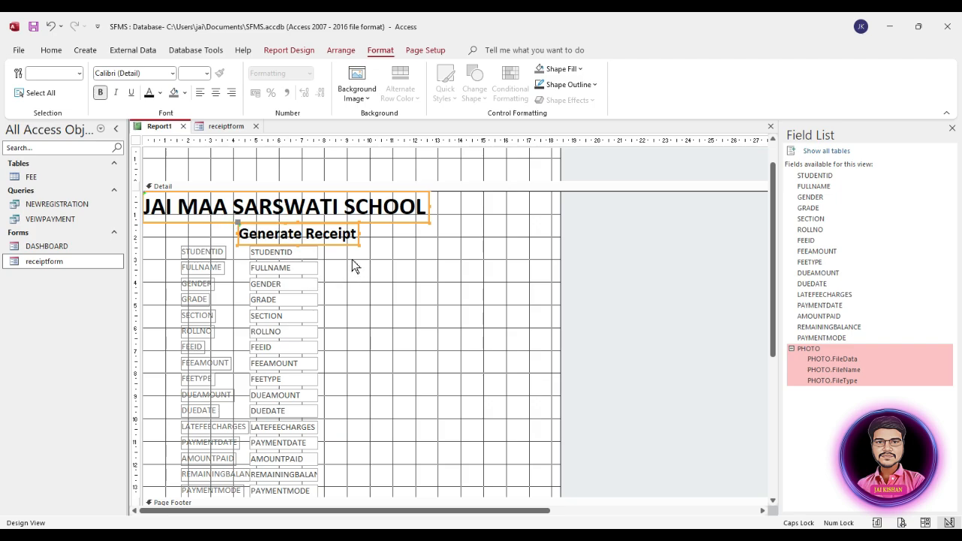
{"action": "double_click", "coordinate": [302, 234]}
{"action": "left_click", "coordinate": [302, 235]}
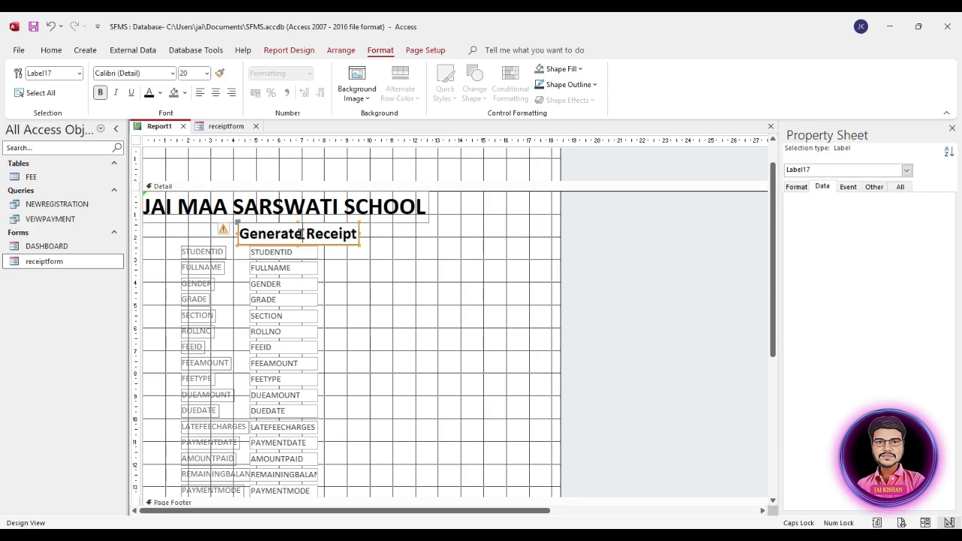
{"action": "left_click_drag", "start_coordinate": [304, 234], "coordinate": [242, 233]}
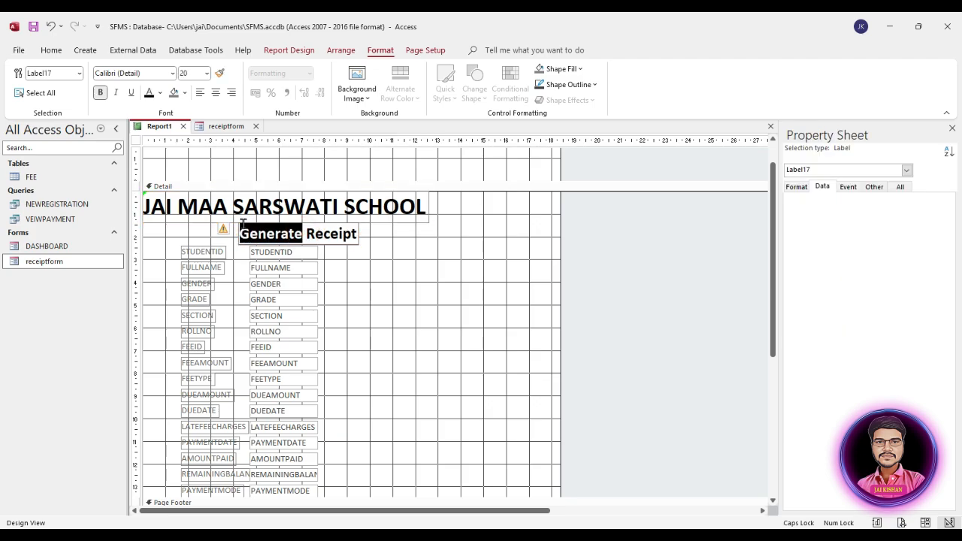
{"action": "type", "text": "f"}
{"action": "key", "text": "BackSpace"}
{"action": "type", "text": "FEE"}
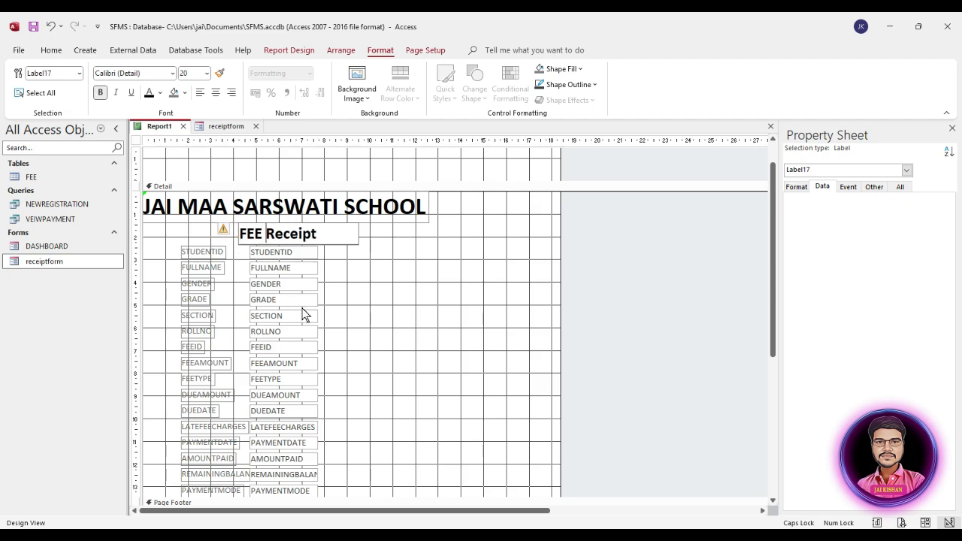
{"action": "left_click", "coordinate": [357, 300]}
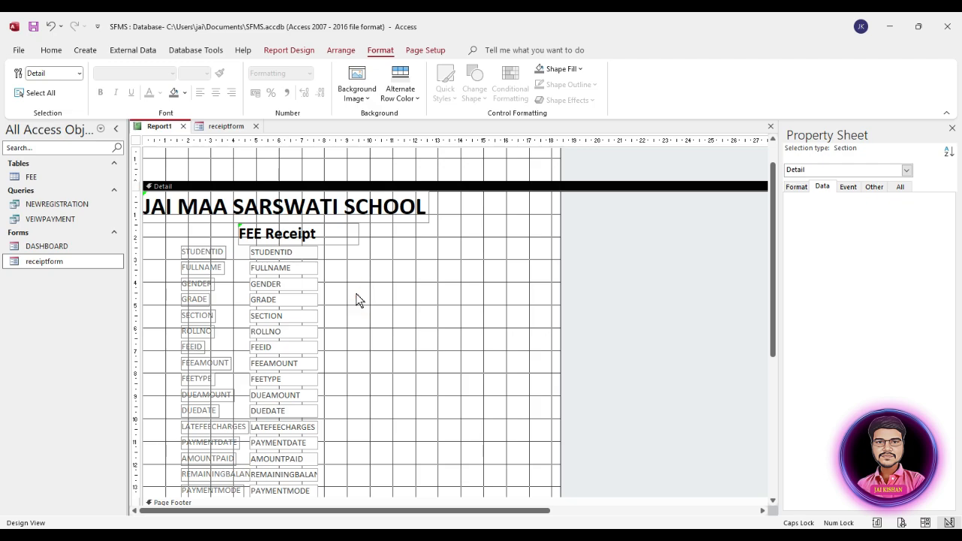
Give the selected field labels and boxes black, 12-point text
{"action": "left_click_drag", "start_coordinate": [324, 253], "coordinate": [211, 413]}
{"action": "scroll", "coordinate": [380, 385], "scroll_direction": "up", "scroll_amount": 3}
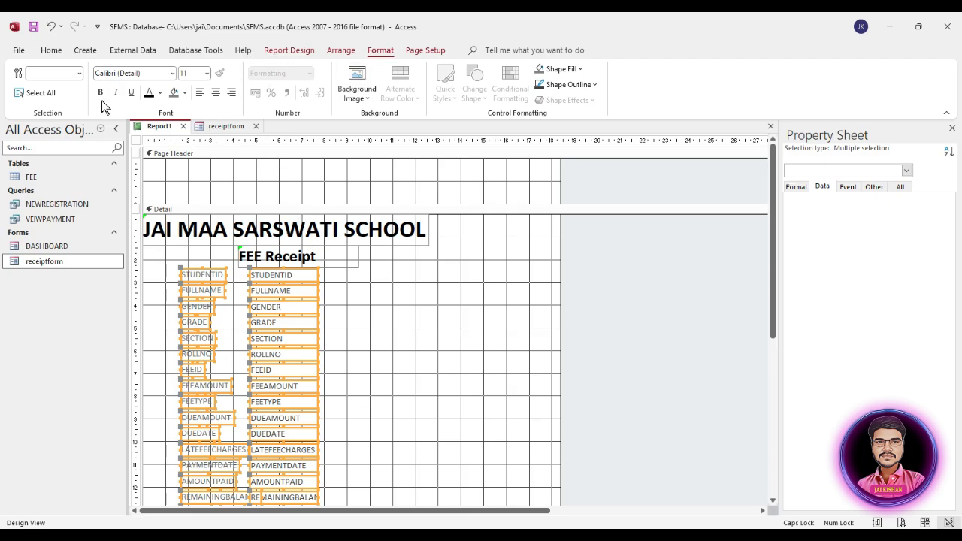
{"action": "left_click", "coordinate": [149, 92]}
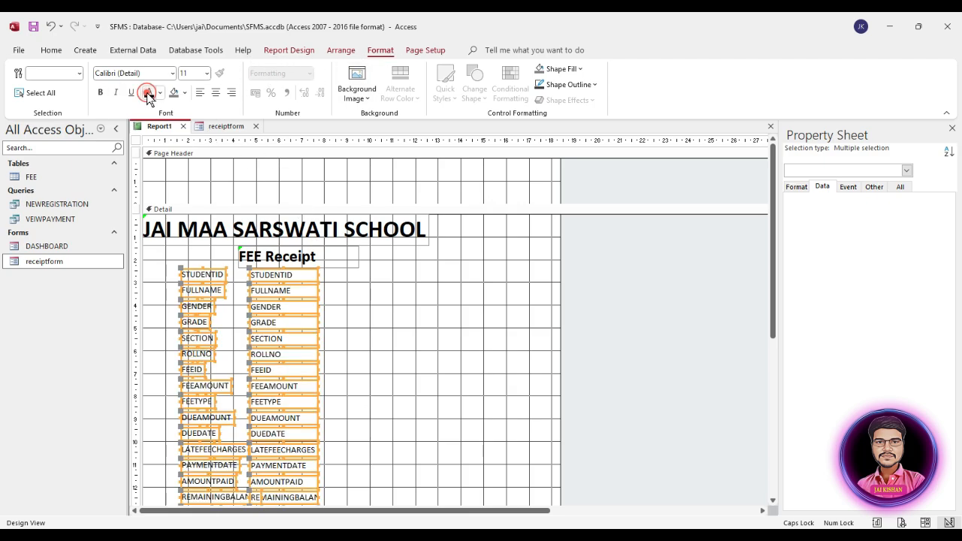
{"action": "left_click", "coordinate": [206, 73]}
{"action": "left_click", "coordinate": [197, 143]}
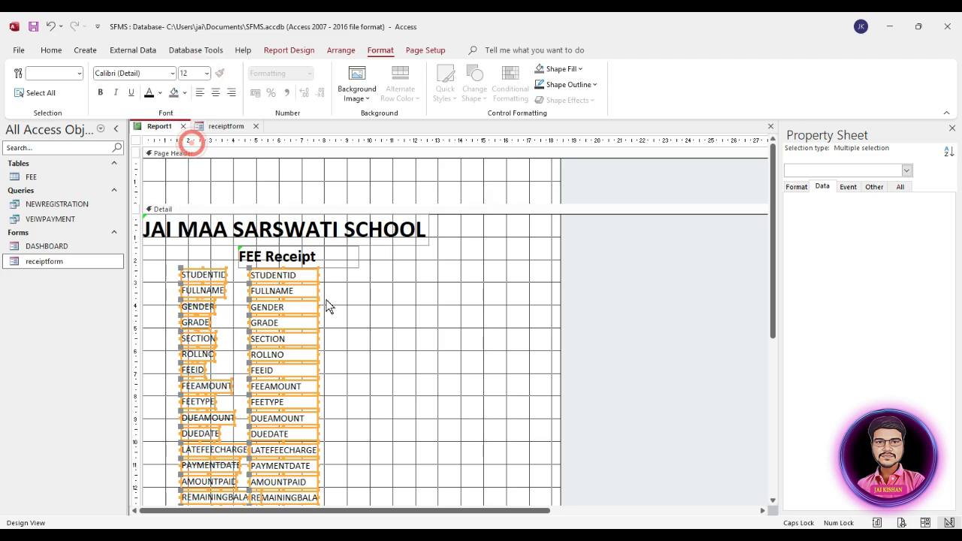
{"action": "left_click", "coordinate": [160, 93]}
{"action": "left_click", "coordinate": [158, 142]}
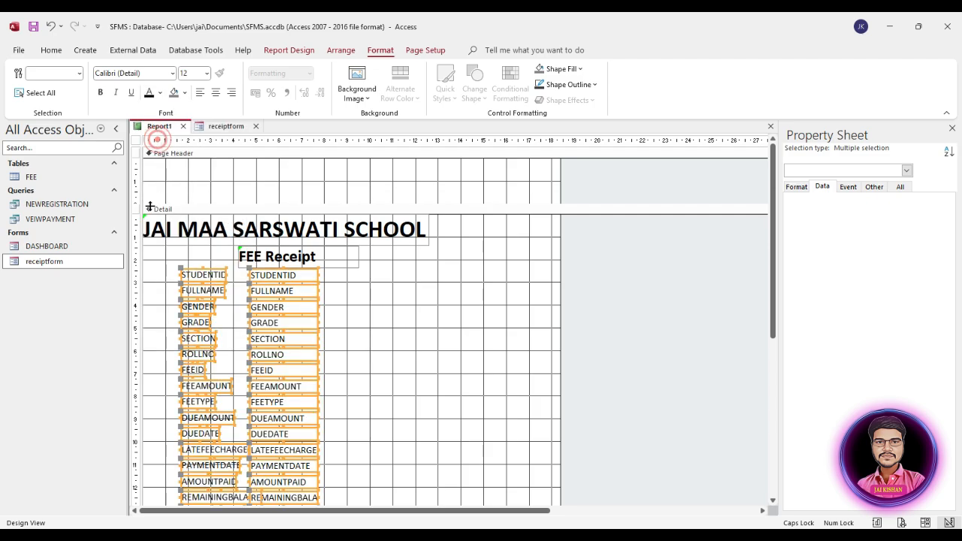
{"action": "left_click", "coordinate": [329, 285]}
Set the field text boxes' Border Style to Transparent in the Property Sheet
{"action": "left_click_drag", "start_coordinate": [321, 273], "coordinate": [279, 476]}
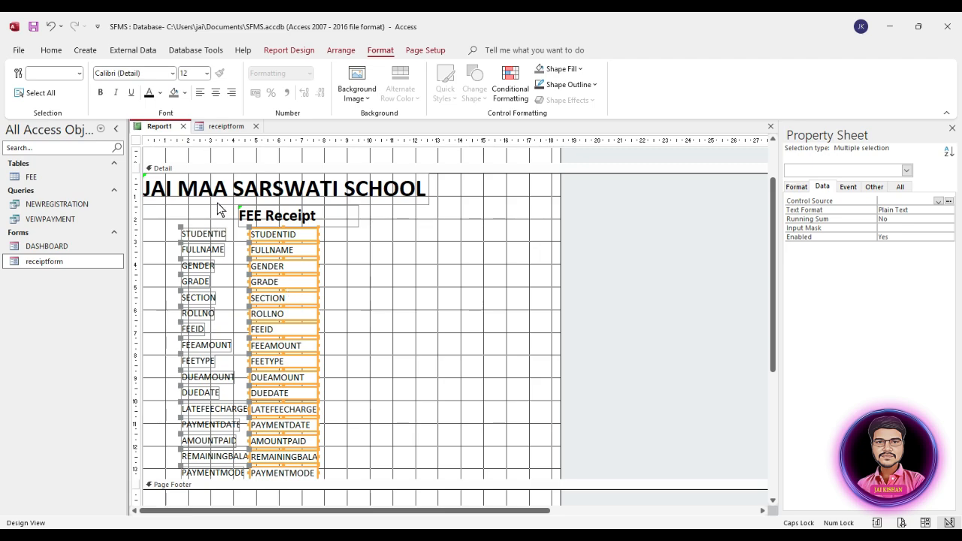
{"action": "left_click", "coordinate": [799, 187]}
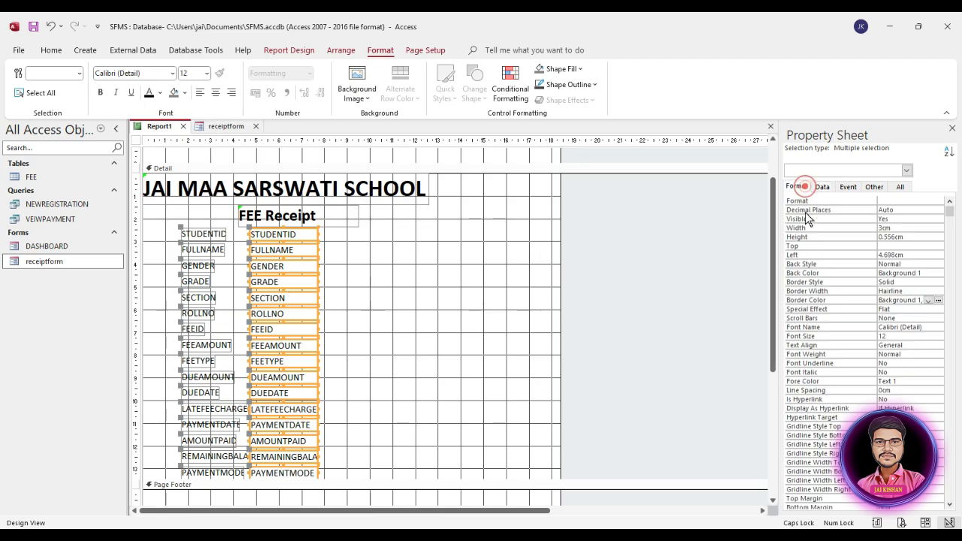
{"action": "left_click", "coordinate": [827, 262]}
{"action": "left_click", "coordinate": [812, 282]}
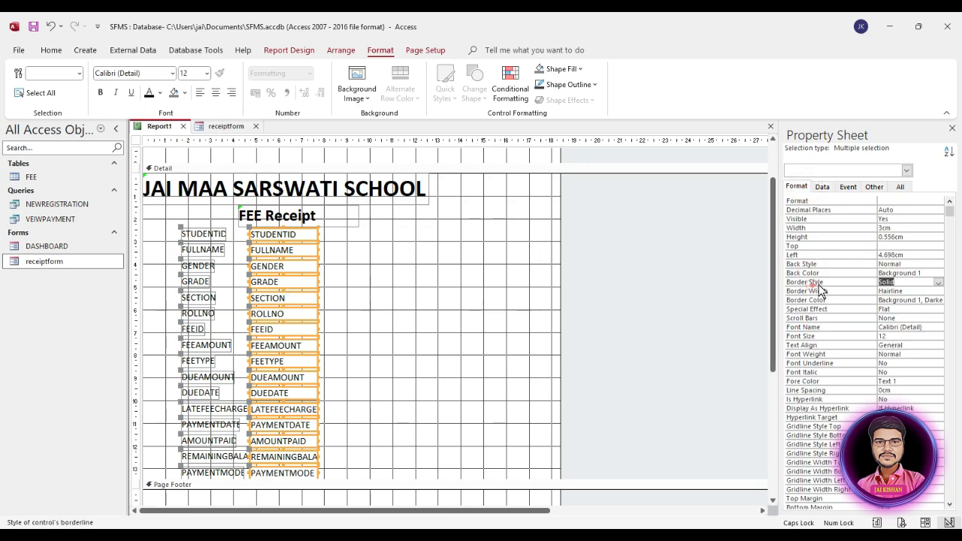
{"action": "left_click", "coordinate": [938, 283]}
{"action": "left_click", "coordinate": [896, 291]}
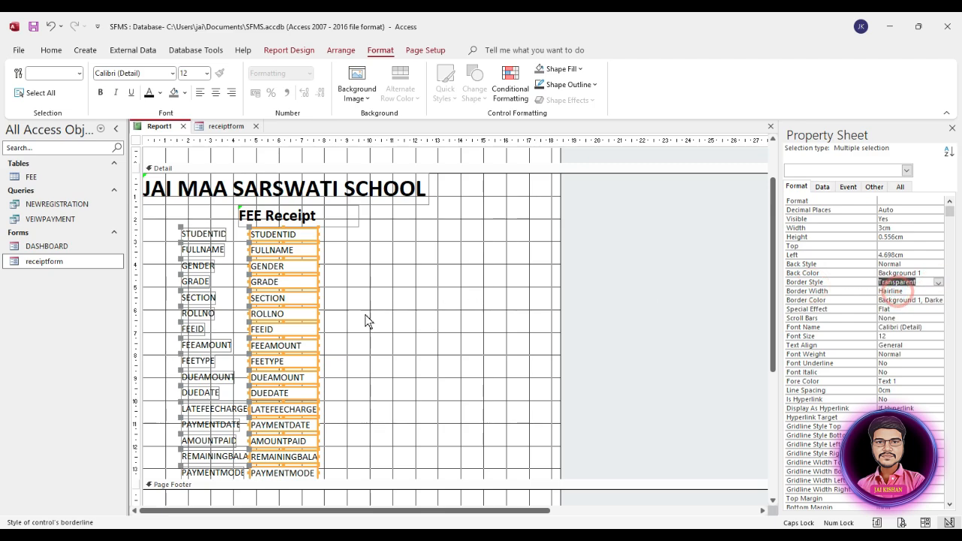
{"action": "left_click", "coordinate": [432, 292]}
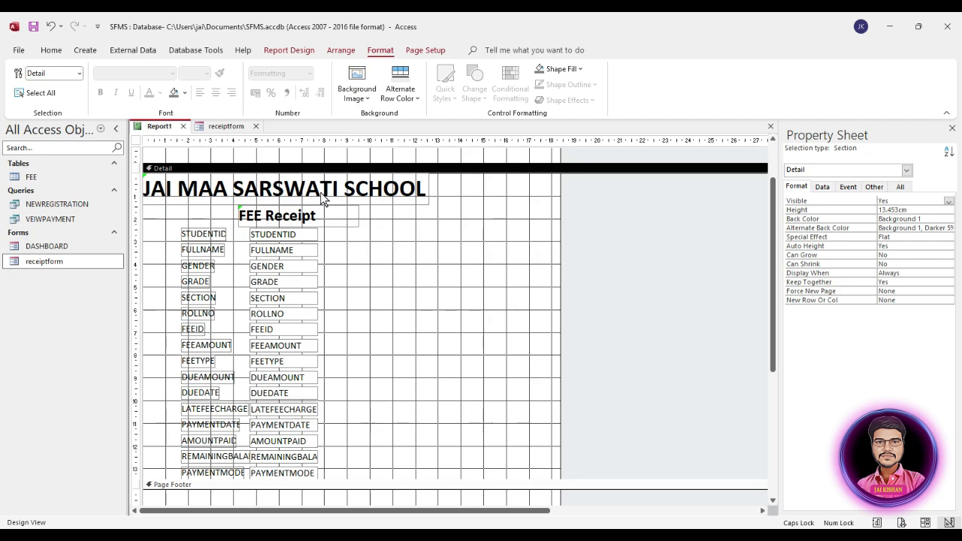
Move the school title and FEE Receipt heading into the Page Header, enlarge it, and lower FEE Receipt
{"action": "scroll", "coordinate": [347, 256], "scroll_direction": "up", "scroll_amount": 1}
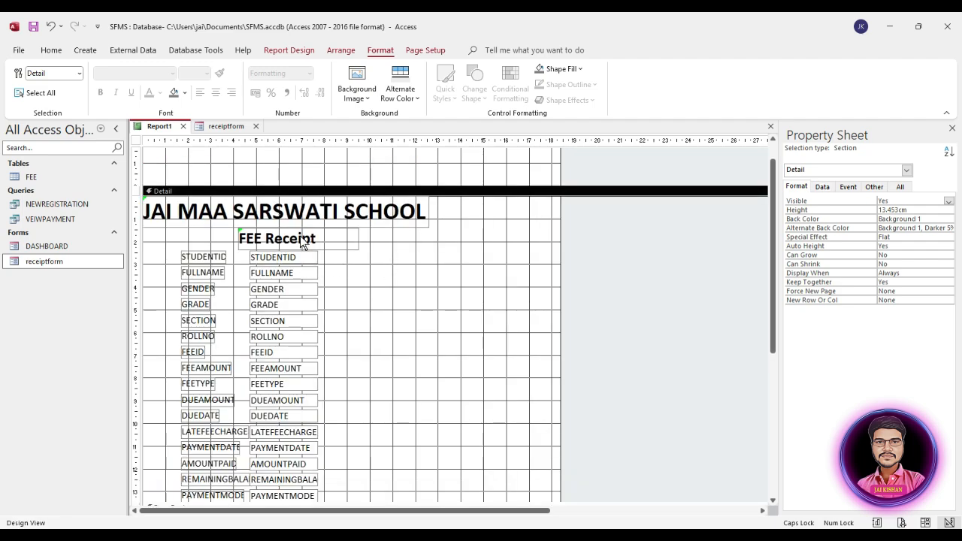
{"action": "left_click_drag", "start_coordinate": [301, 241], "coordinate": [319, 241]}
{"action": "scroll", "coordinate": [466, 248], "scroll_direction": "up", "scroll_amount": 1}
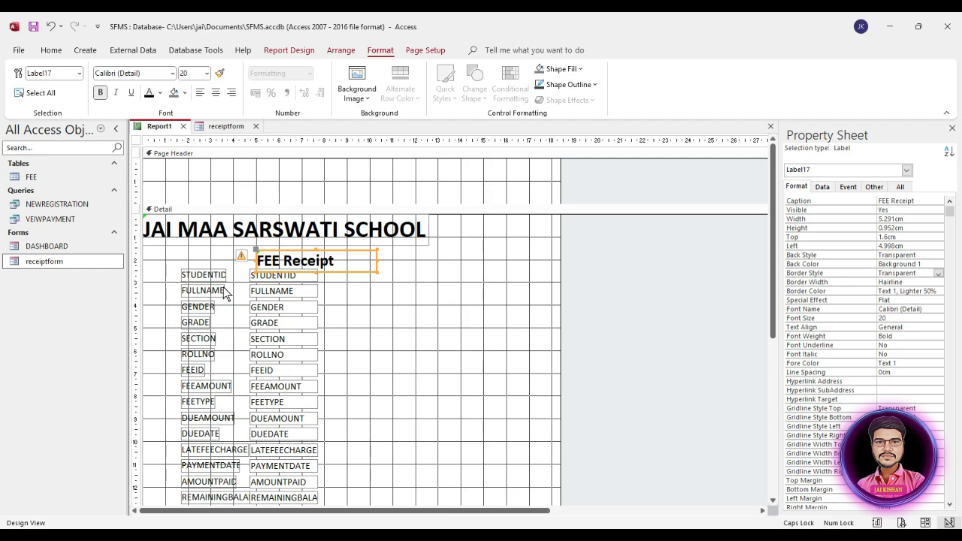
{"action": "left_click_drag", "start_coordinate": [319, 234], "coordinate": [359, 179]}
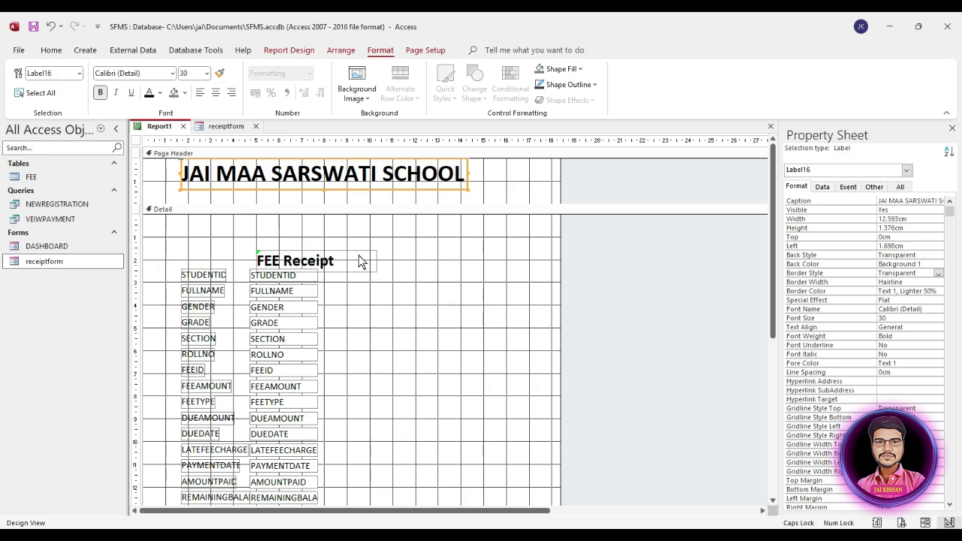
{"action": "left_click_drag", "start_coordinate": [323, 263], "coordinate": [353, 200]}
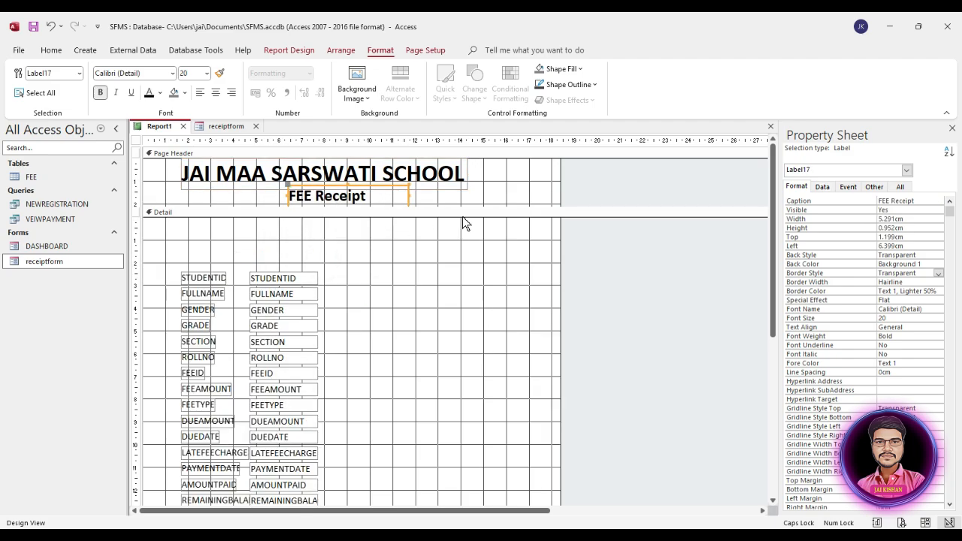
{"action": "left_click_drag", "start_coordinate": [467, 208], "coordinate": [464, 252]}
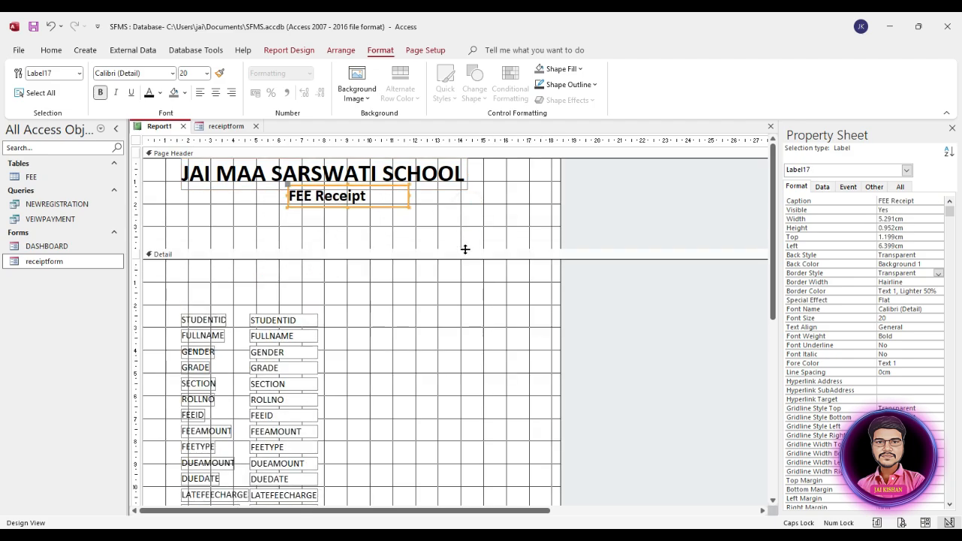
{"action": "left_click", "coordinate": [365, 230]}
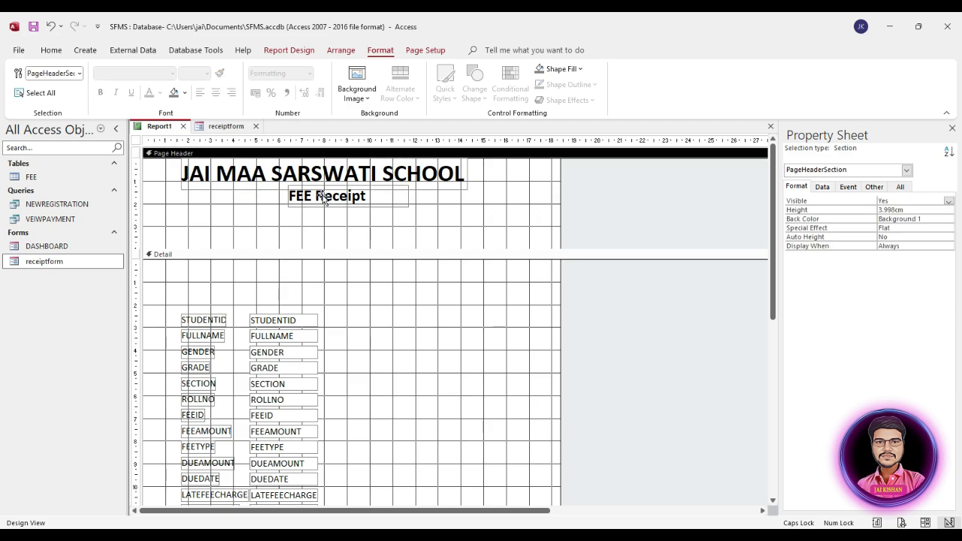
{"action": "left_click_drag", "start_coordinate": [323, 199], "coordinate": [308, 232]}
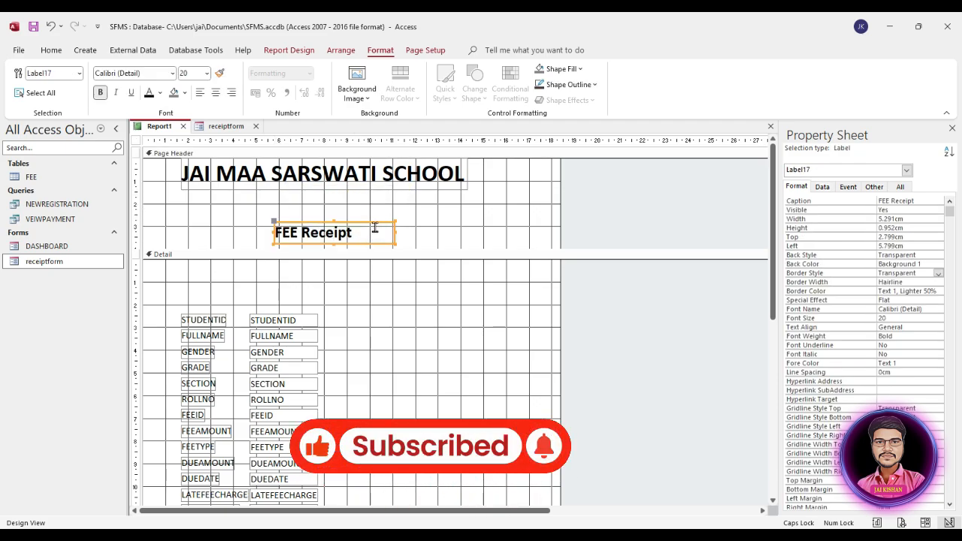
Paste a copy of the FEE Receipt heading under the school name and set it to 14 point
{"action": "key", "text": "ctrl+v"}
{"action": "left_click", "coordinate": [351, 260]}
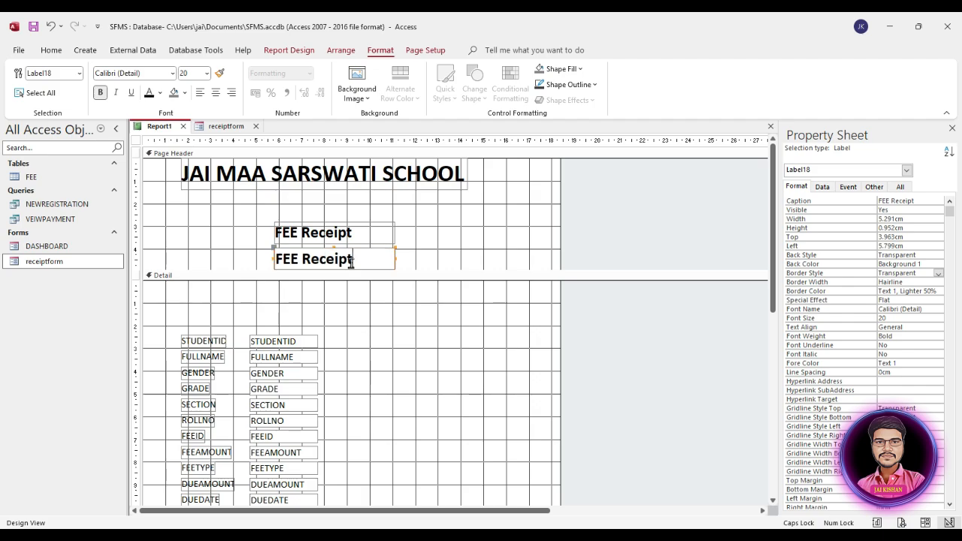
{"action": "left_click", "coordinate": [461, 237]}
{"action": "left_click_drag", "start_coordinate": [344, 257], "coordinate": [338, 194]}
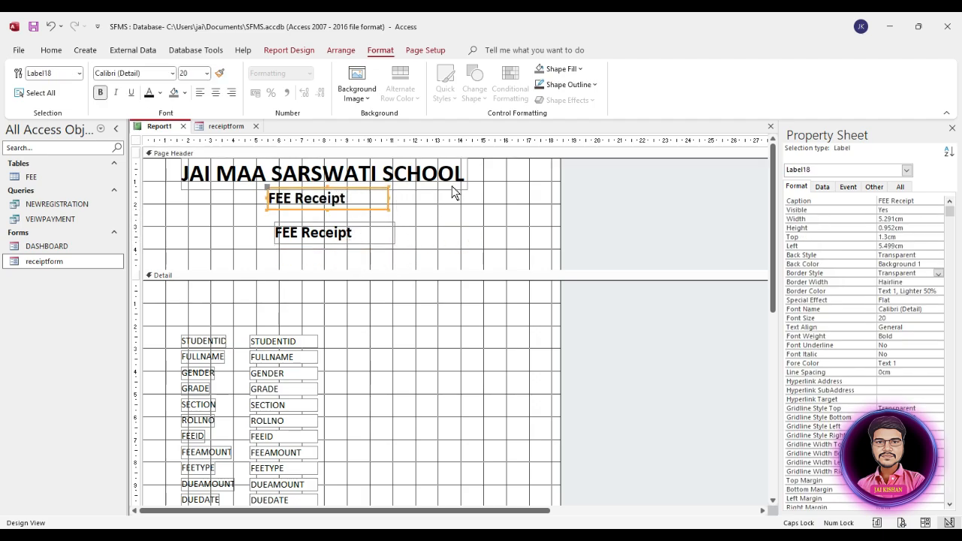
{"action": "left_click", "coordinate": [387, 49]}
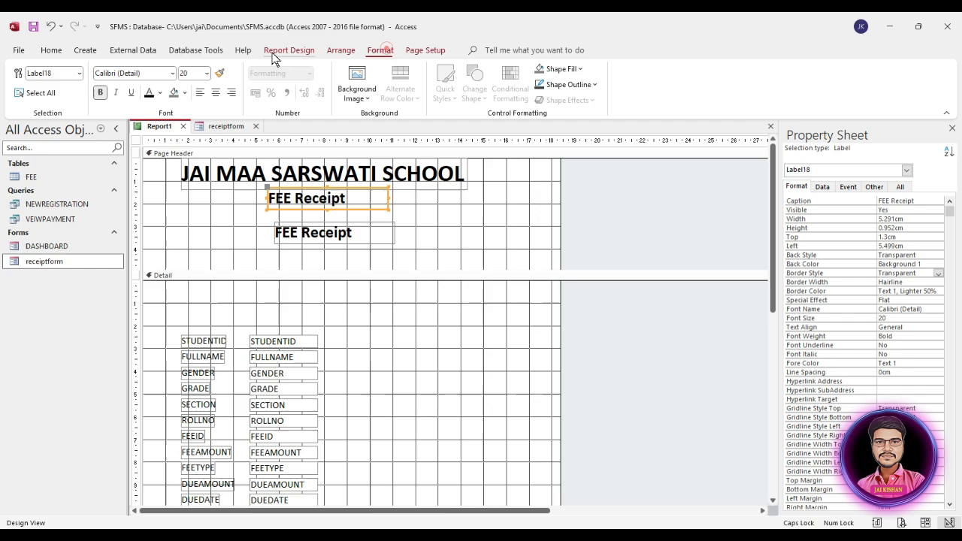
{"action": "left_click", "coordinate": [206, 73]}
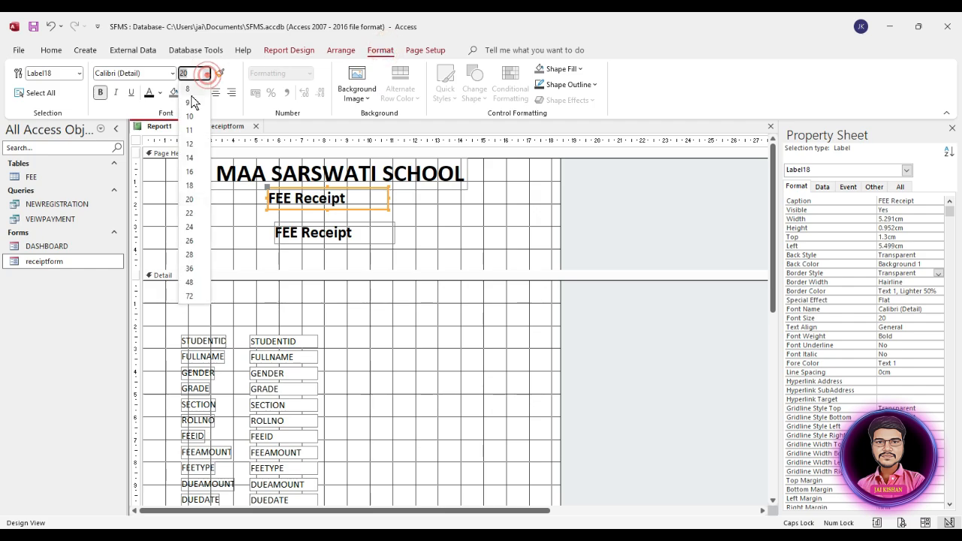
{"action": "left_click", "coordinate": [191, 157]}
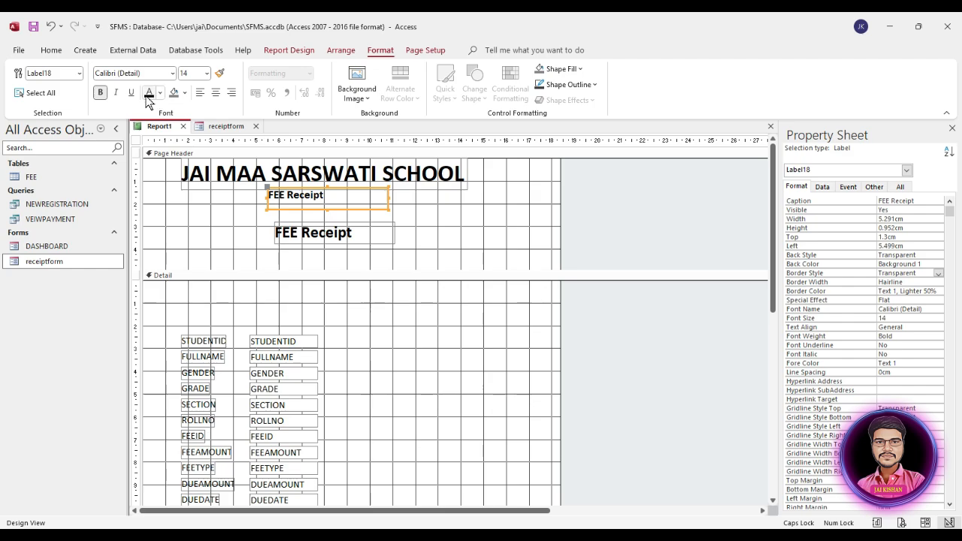
Replace the copy's text with the school address, widening it to one line and nudging it into place
{"action": "left_click", "coordinate": [307, 194]}
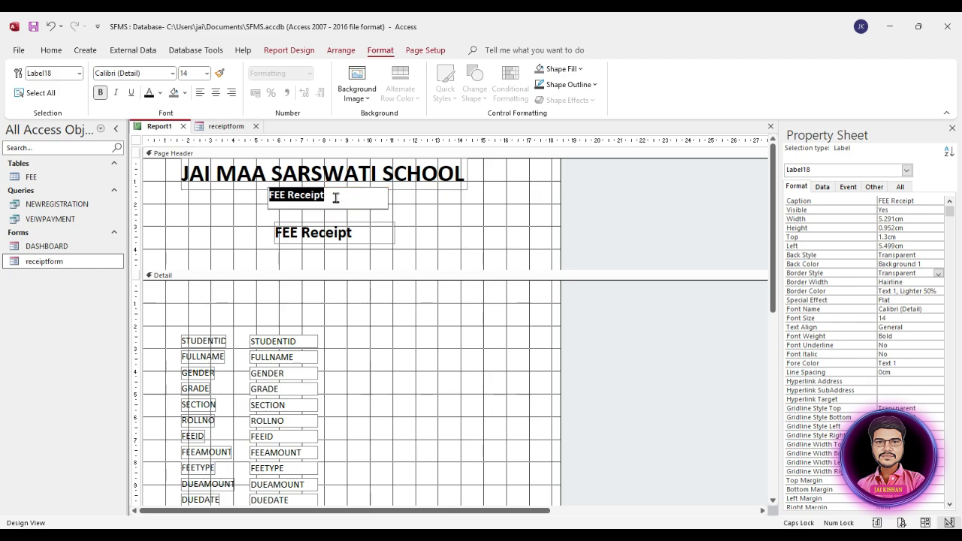
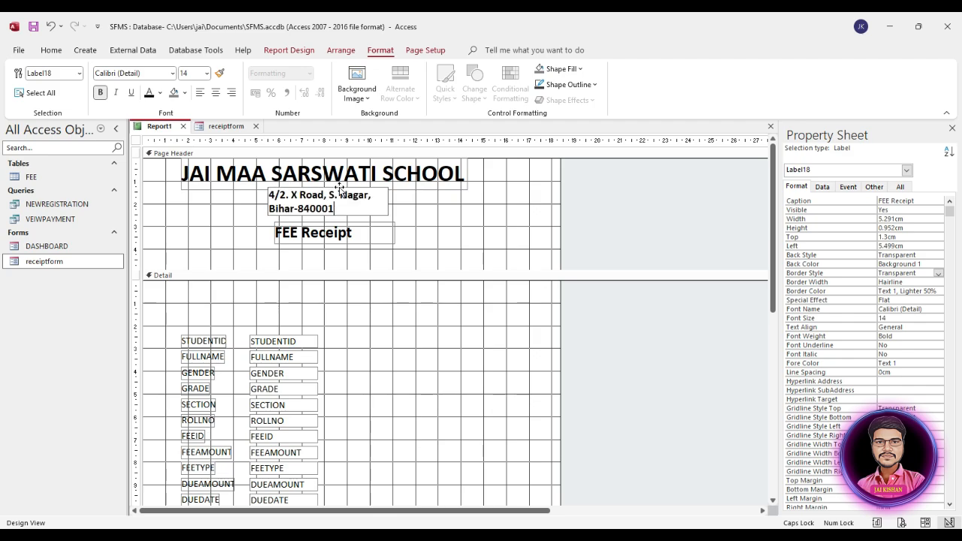
{"action": "left_click", "coordinate": [390, 211]}
{"action": "left_click", "coordinate": [367, 207]}
{"action": "left_click_drag", "start_coordinate": [374, 203], "coordinate": [402, 203]}
{"action": "left_click_drag", "start_coordinate": [268, 210], "coordinate": [241, 207]}
{"action": "left_click_drag", "start_coordinate": [374, 199], "coordinate": [409, 200]}
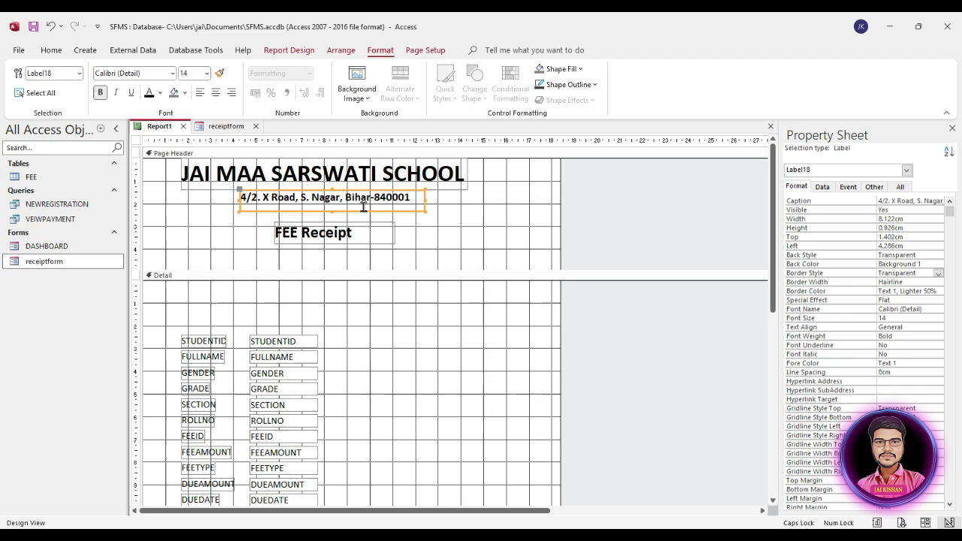
{"action": "key", "text": "Right"}
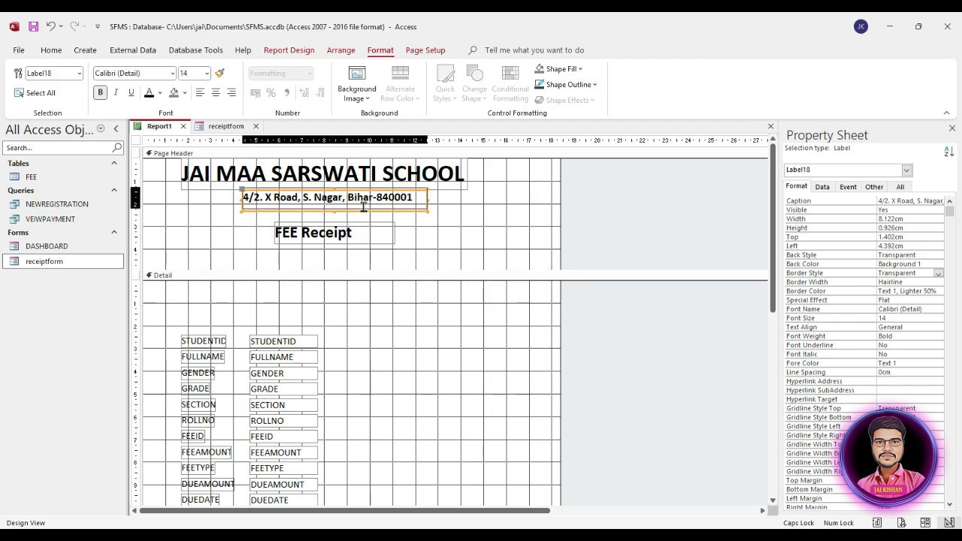
{"action": "key", "text": "Up"}
{"action": "key", "text": "Left"}
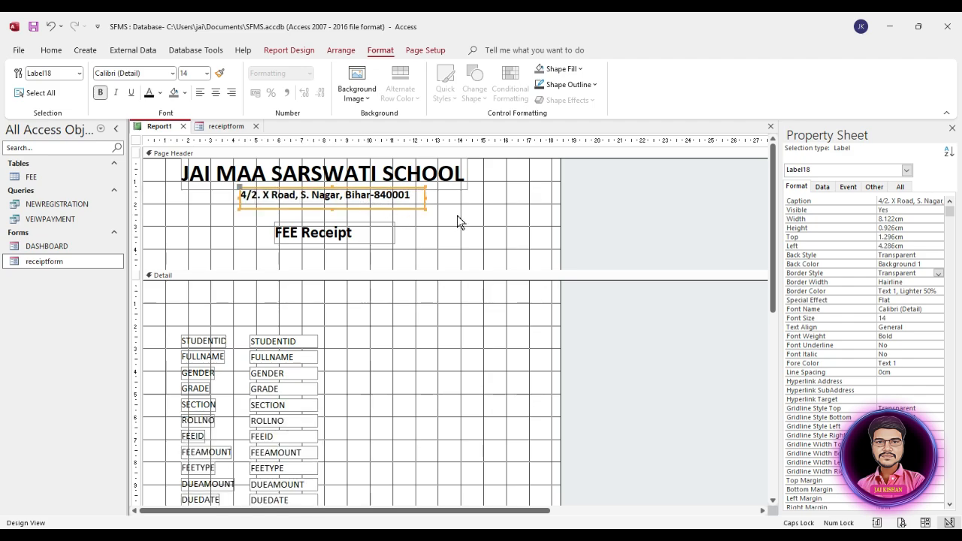
Copy the address label and change its text to the school's phone number
{"action": "key", "text": "ctrl+c"}
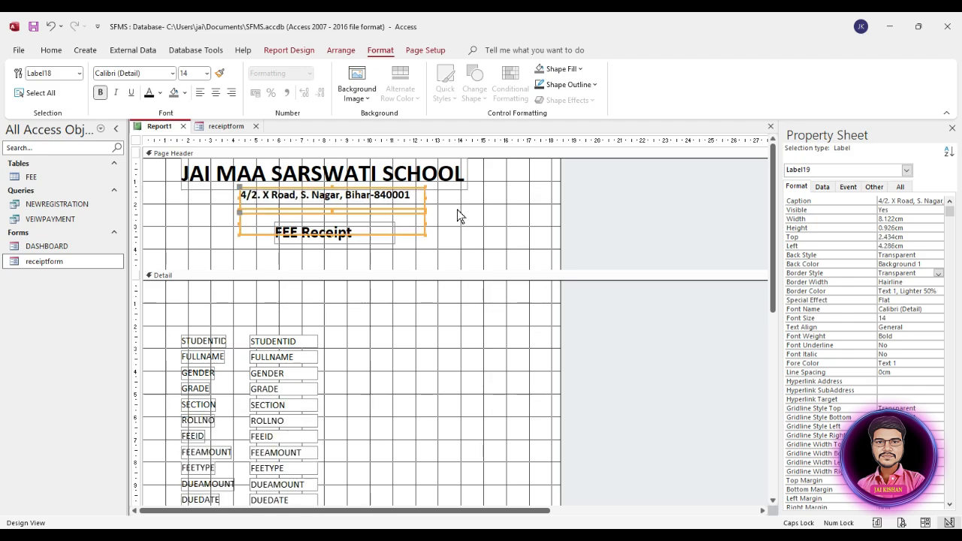
{"action": "key", "text": "ctrl+v"}
{"action": "left_click", "coordinate": [400, 221]}
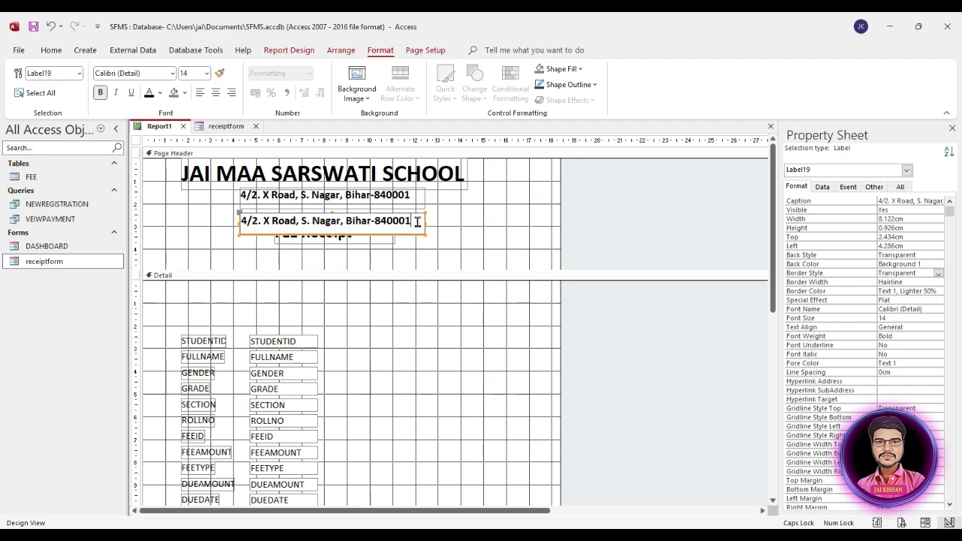
{"action": "left_click_drag", "start_coordinate": [418, 220], "coordinate": [233, 214]}
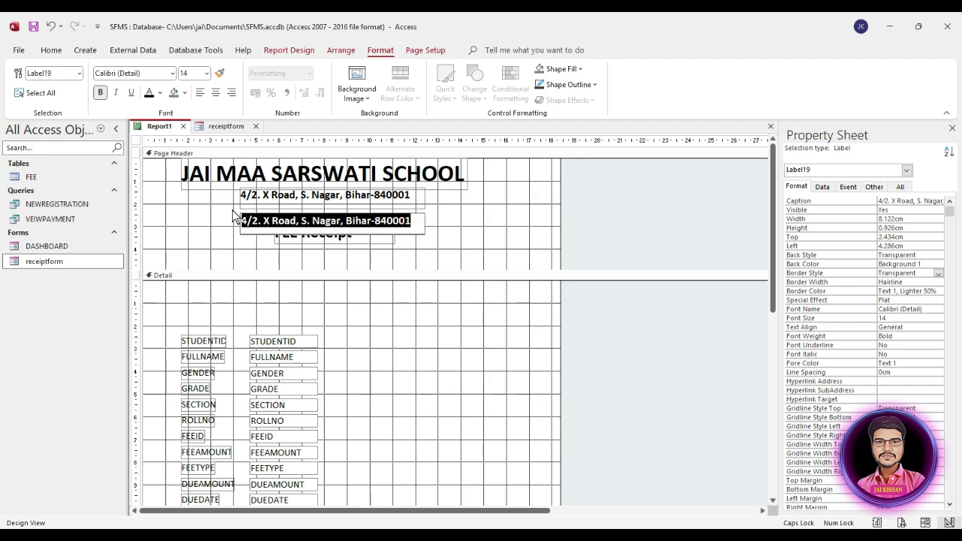
{"action": "type", "text": "m"}
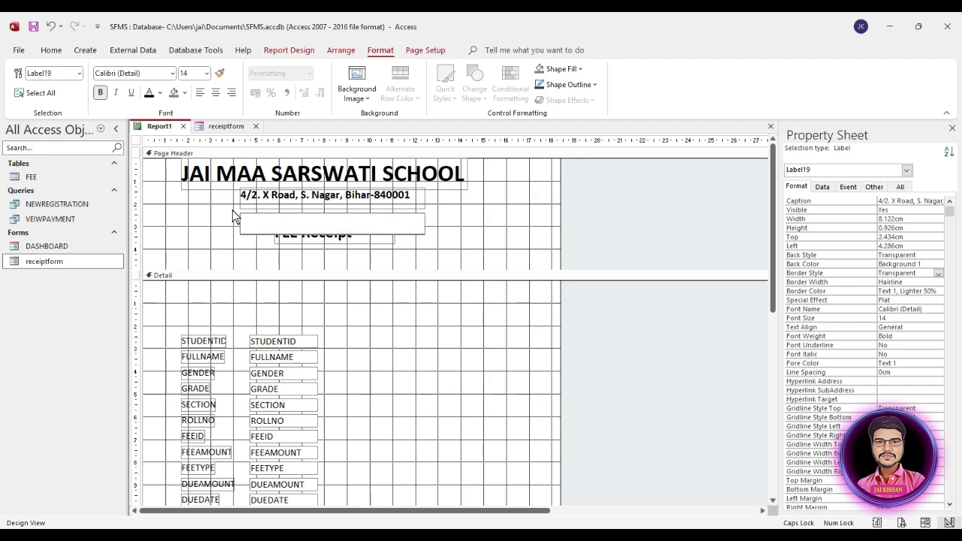
{"action": "left_click", "coordinate": [444, 251]}
Size the phone label to fit its text and centre it under the address
{"action": "left_click", "coordinate": [399, 225]}
{"action": "right_click", "coordinate": [415, 218]}
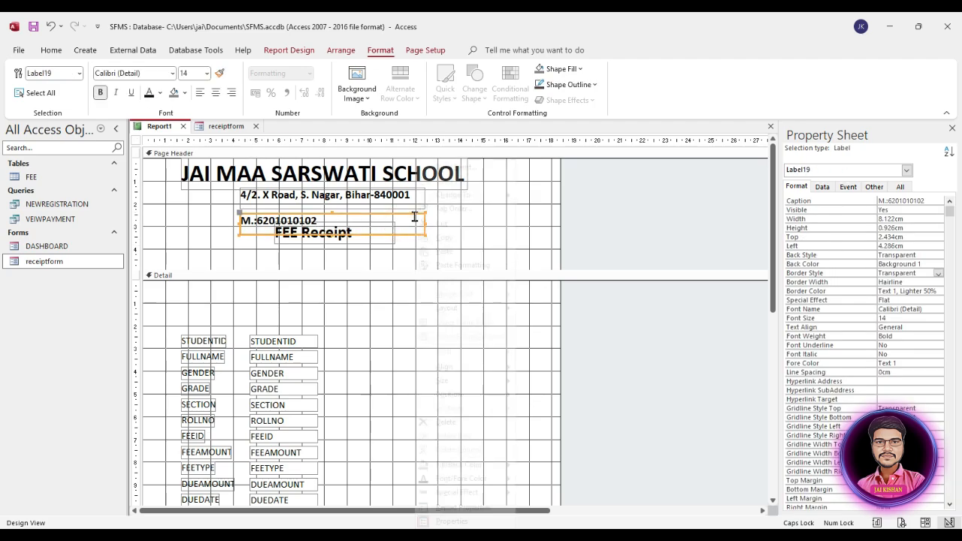
{"action": "mouse_move", "coordinate": [457, 383]}
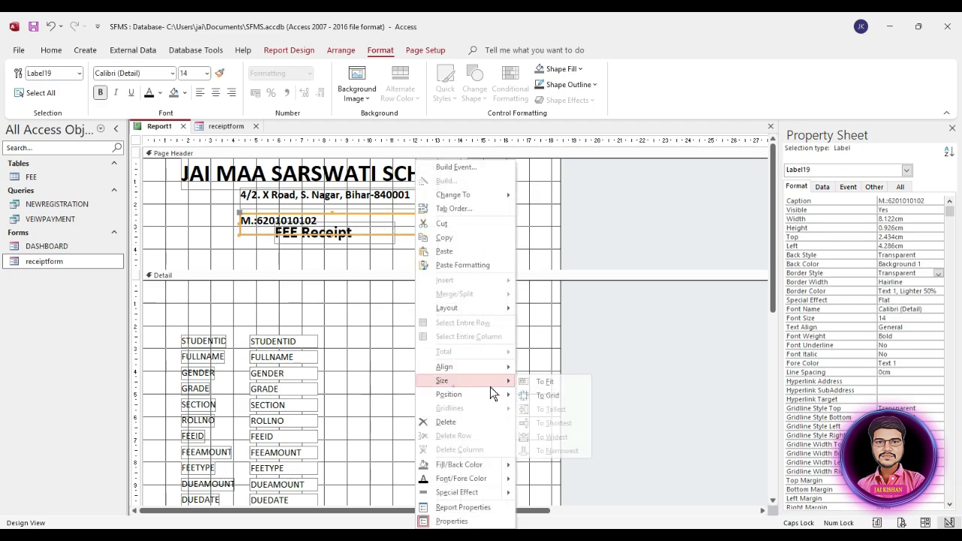
{"action": "left_click", "coordinate": [546, 383]}
{"action": "left_click", "coordinate": [400, 235]}
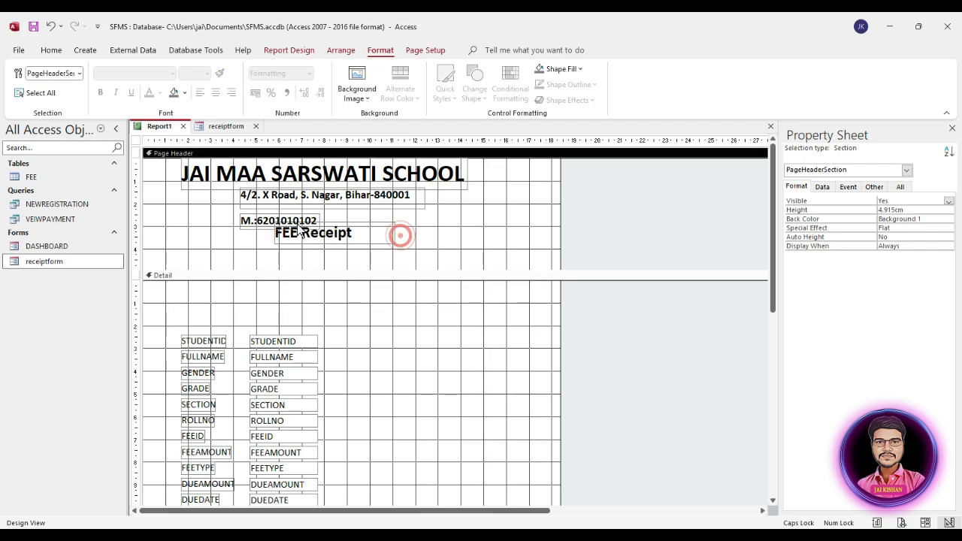
{"action": "mouse_move", "coordinate": [298, 223]}
{"action": "left_mouse_down"}
{"action": "mouse_move", "coordinate": [331, 211]}
{"action": "mouse_move", "coordinate": [311, 246]}
{"action": "mouse_move", "coordinate": [287, 237]}
{"action": "left_mouse_up"}
Change the heading text to FEE RECEIPT in capitals
{"action": "left_click", "coordinate": [337, 238]}
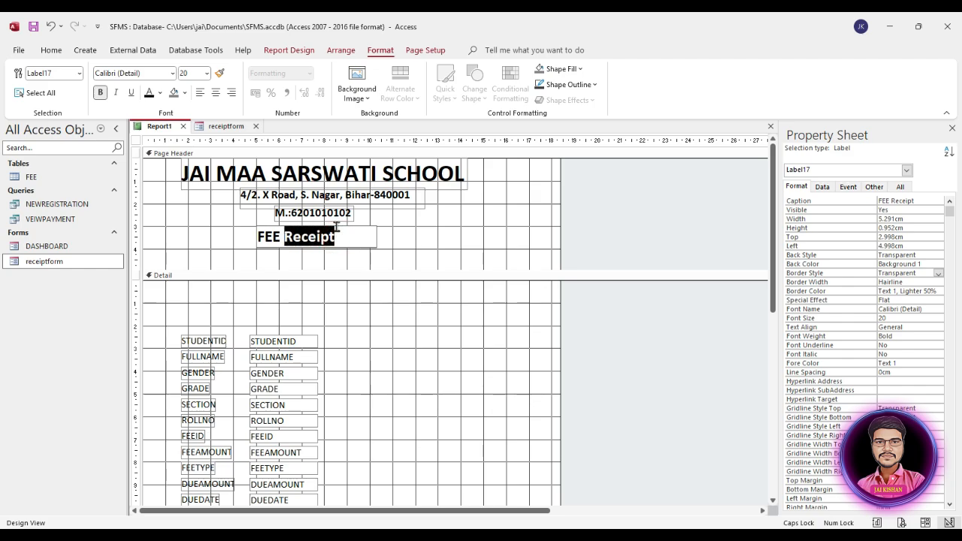
{"action": "type", "text": "RECE"}
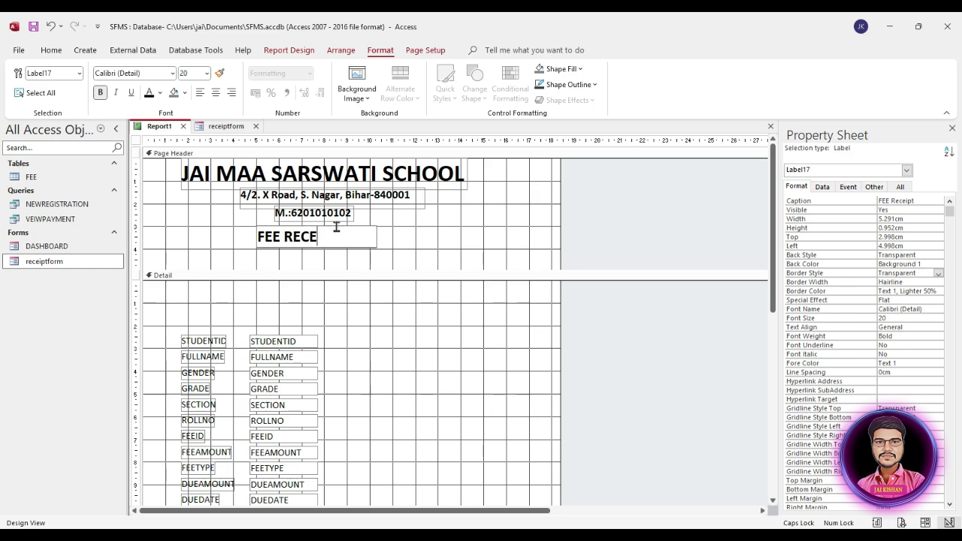
{"action": "type", "text": "IPT"}
{"action": "left_click", "coordinate": [428, 230]}
Size the FEE RECEIPT label to fit and centre it below the phone line
{"action": "left_click", "coordinate": [354, 233]}
{"action": "right_click", "coordinate": [369, 240]}
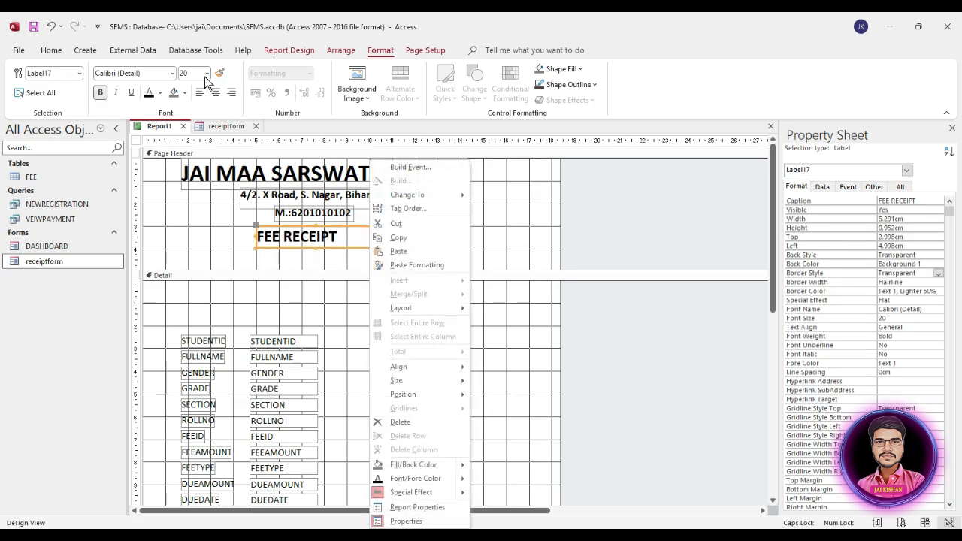
{"action": "left_click", "coordinate": [200, 218]}
{"action": "right_click", "coordinate": [300, 239]}
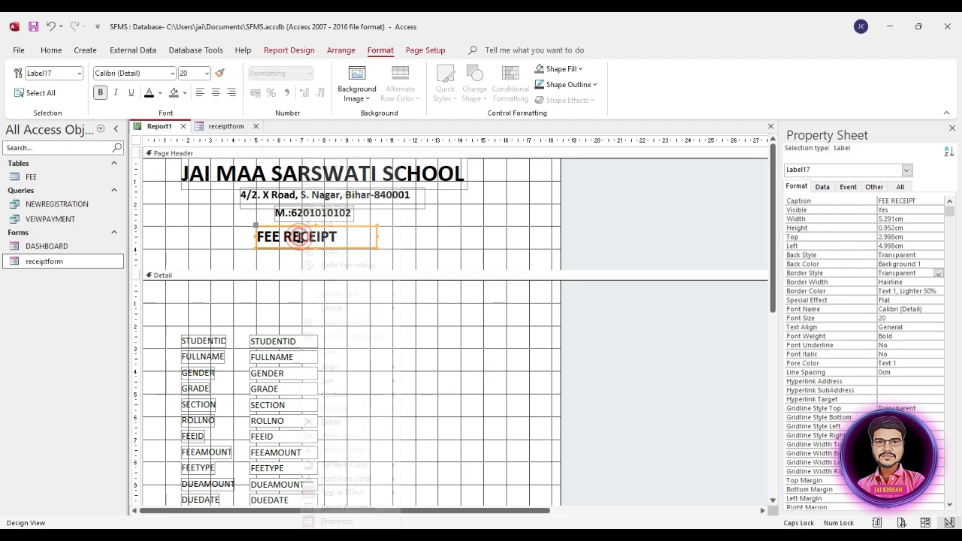
{"action": "mouse_move", "coordinate": [354, 385]}
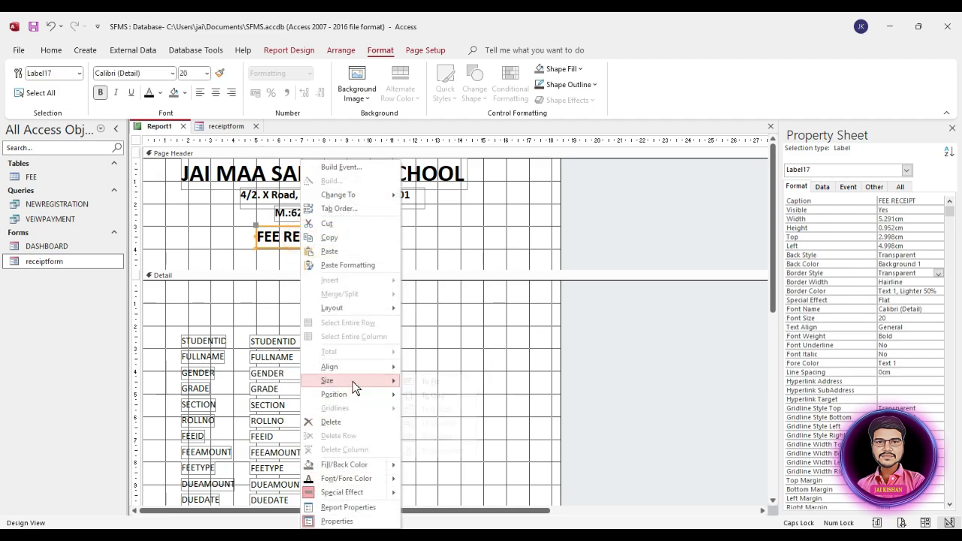
{"action": "left_click", "coordinate": [426, 381]}
{"action": "left_click", "coordinate": [369, 243]}
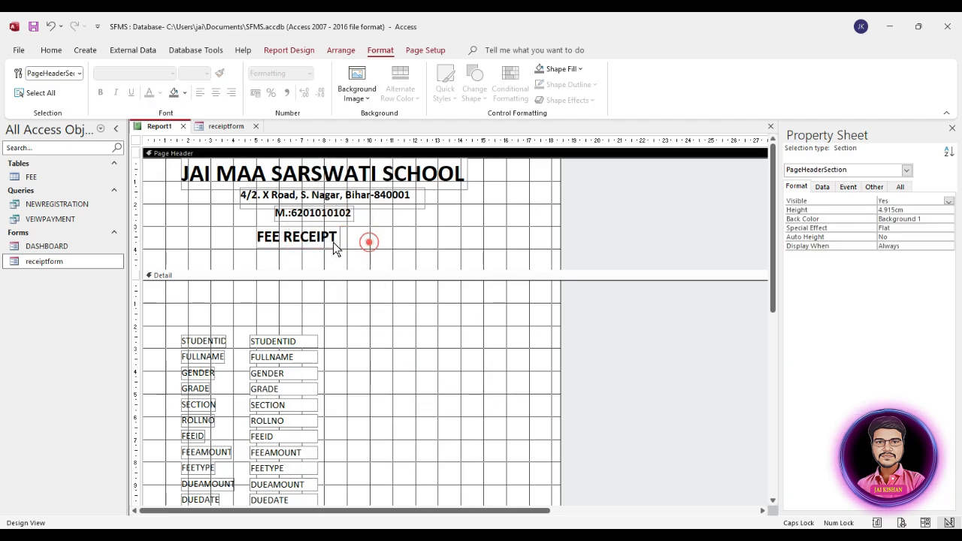
{"action": "left_click_drag", "start_coordinate": [316, 242], "coordinate": [336, 239]}
{"action": "left_click", "coordinate": [390, 247]}
Draw a rectangle around the FEE RECEIPT heading
{"action": "left_click", "coordinate": [391, 244]}
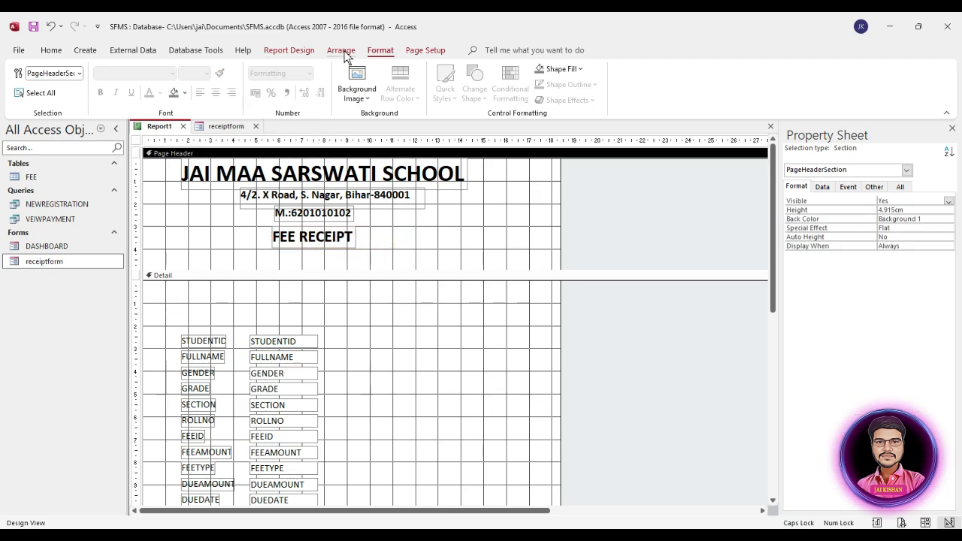
{"action": "left_click", "coordinate": [306, 51]}
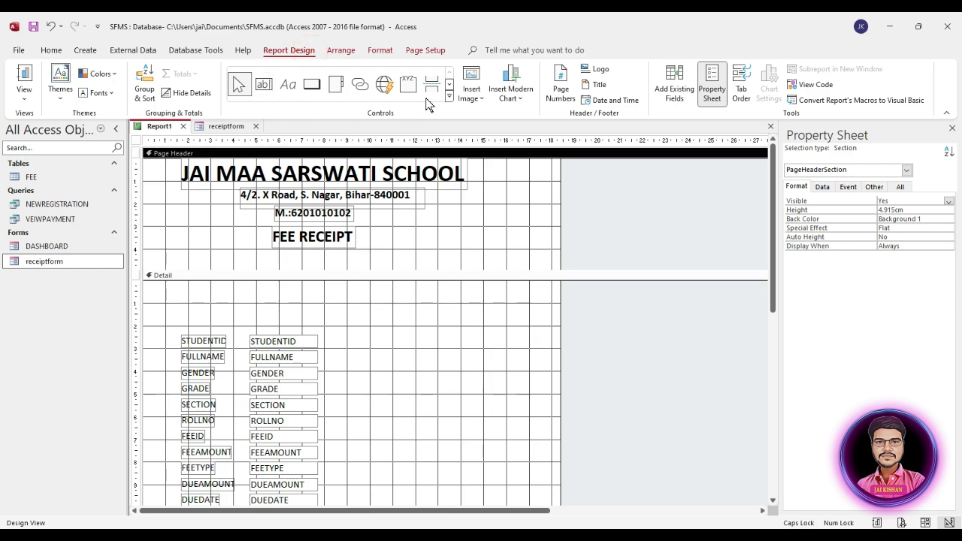
{"action": "left_click", "coordinate": [449, 97]}
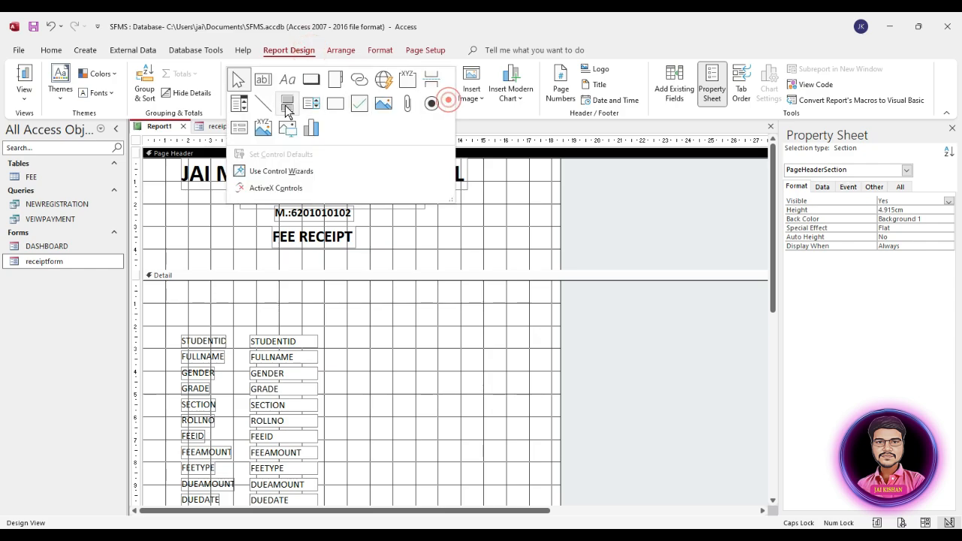
{"action": "left_click", "coordinate": [331, 105]}
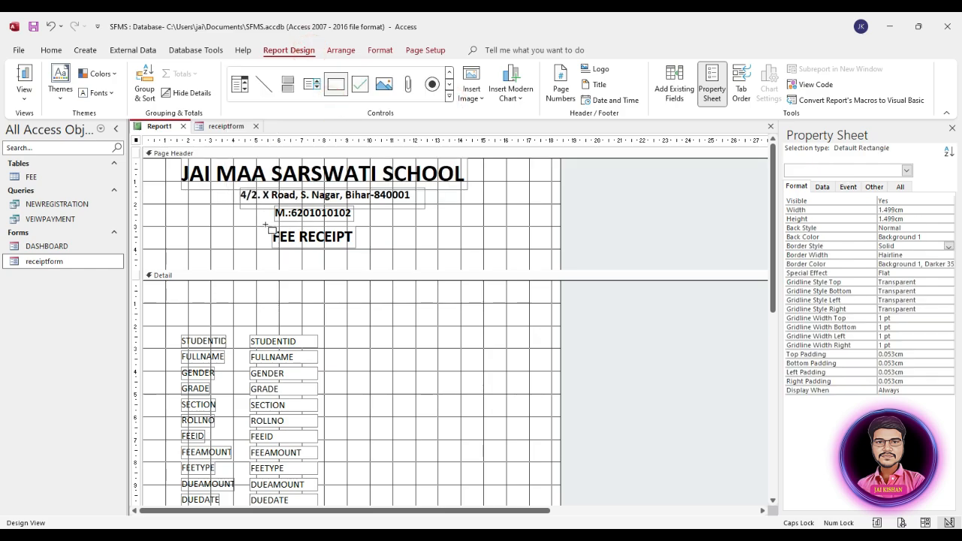
{"action": "mouse_move", "coordinate": [268, 225]}
{"action": "left_mouse_down"}
{"action": "mouse_move", "coordinate": [417, 260]}
{"action": "mouse_move", "coordinate": [377, 247]}
{"action": "left_mouse_up"}
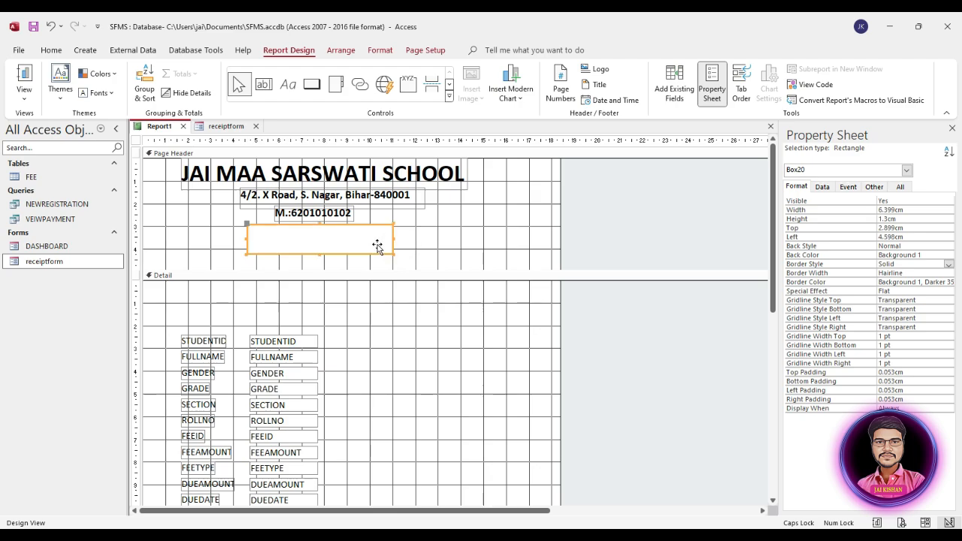
Send the rectangle behind the FEE RECEIPT text and nudge it into place
{"action": "right_click", "coordinate": [375, 241]}
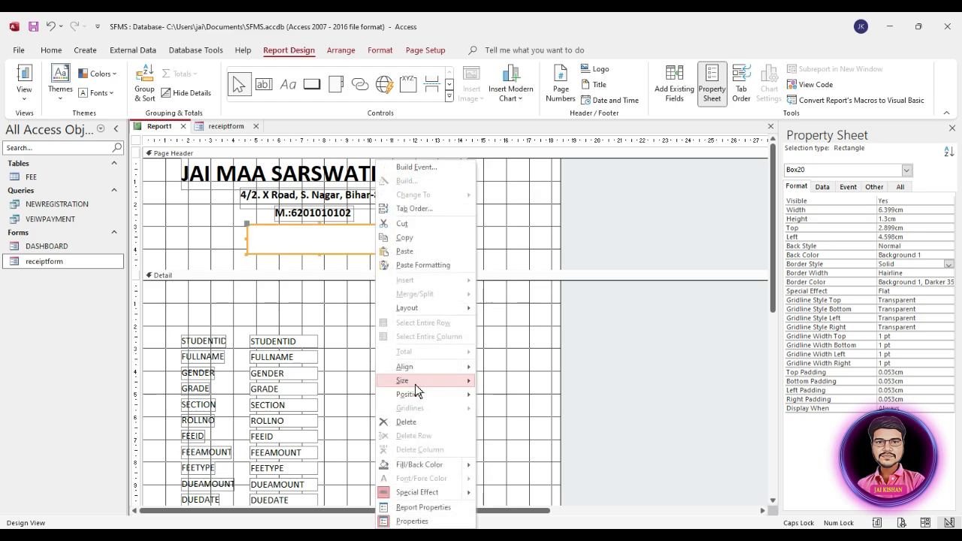
{"action": "mouse_move", "coordinate": [421, 401]}
{"action": "left_click", "coordinate": [520, 410]}
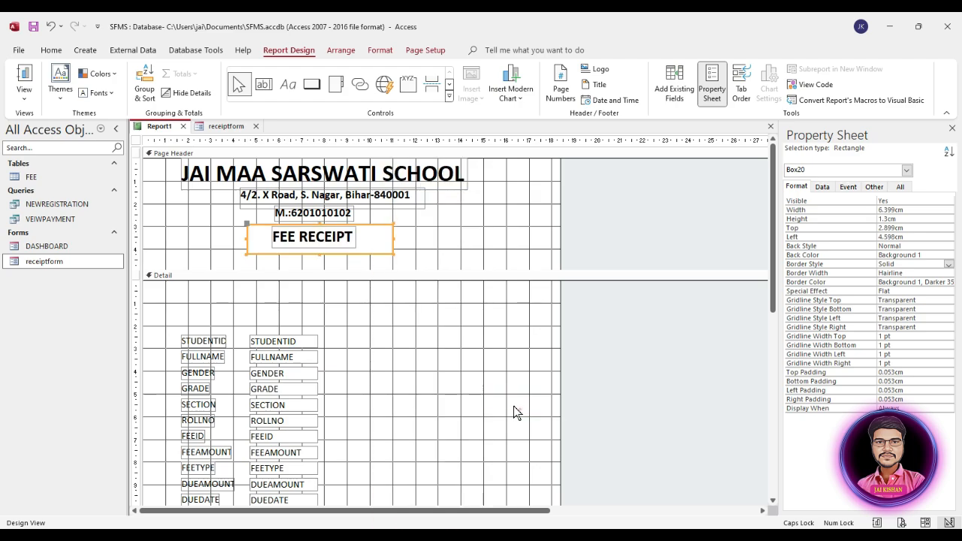
{"action": "left_click_drag", "start_coordinate": [383, 241], "coordinate": [377, 241]}
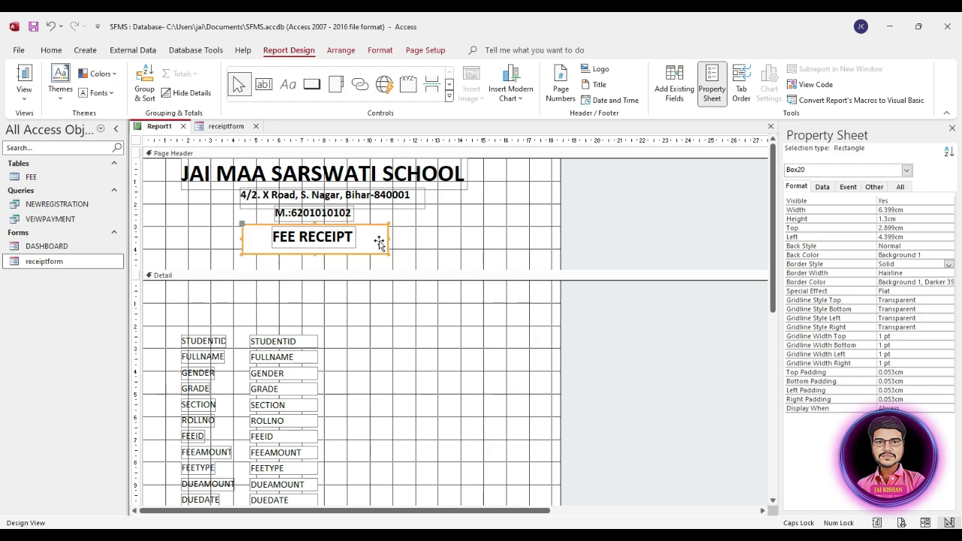
{"action": "key", "text": "Up"}
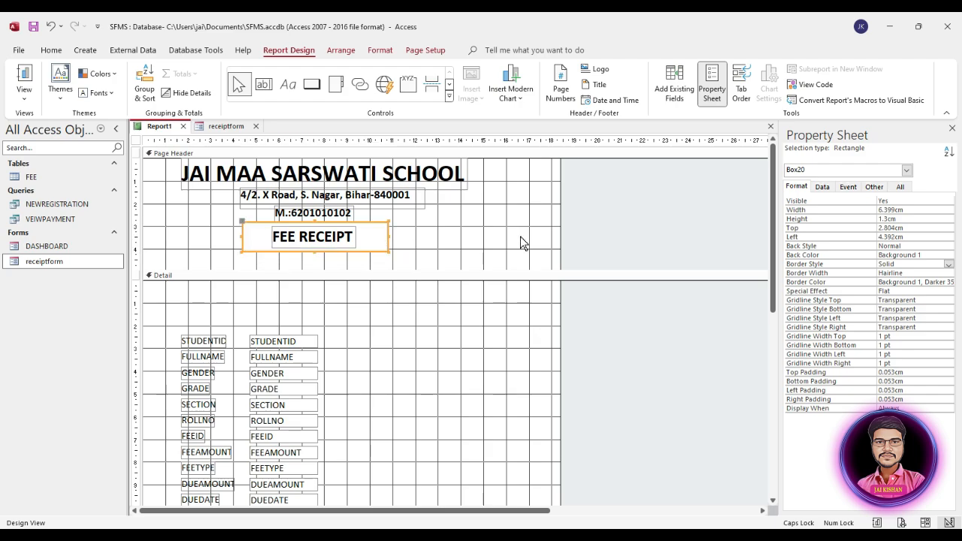
{"action": "key", "text": "Down"}
{"action": "key", "text": "Right"}
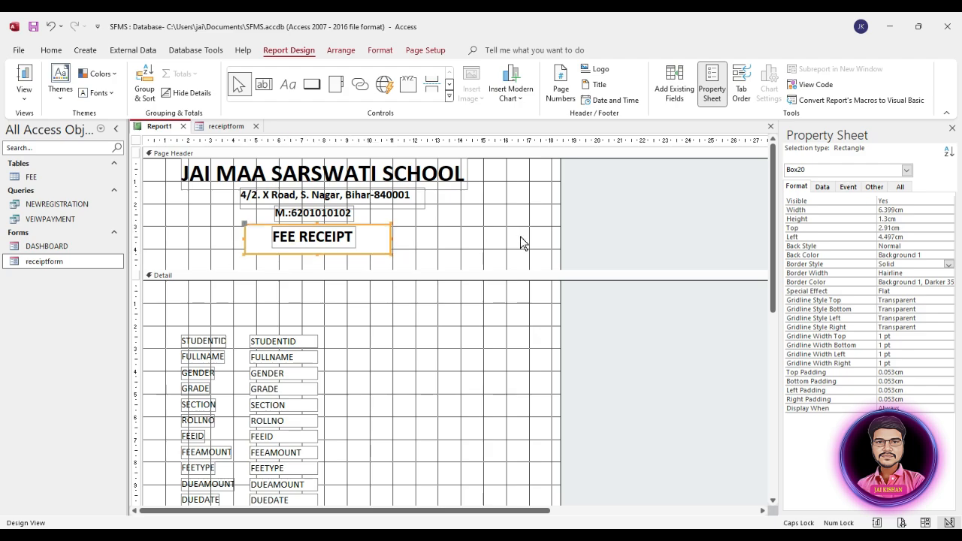
{"action": "key", "text": "shift+Down"}
{"action": "key", "text": "Up"}
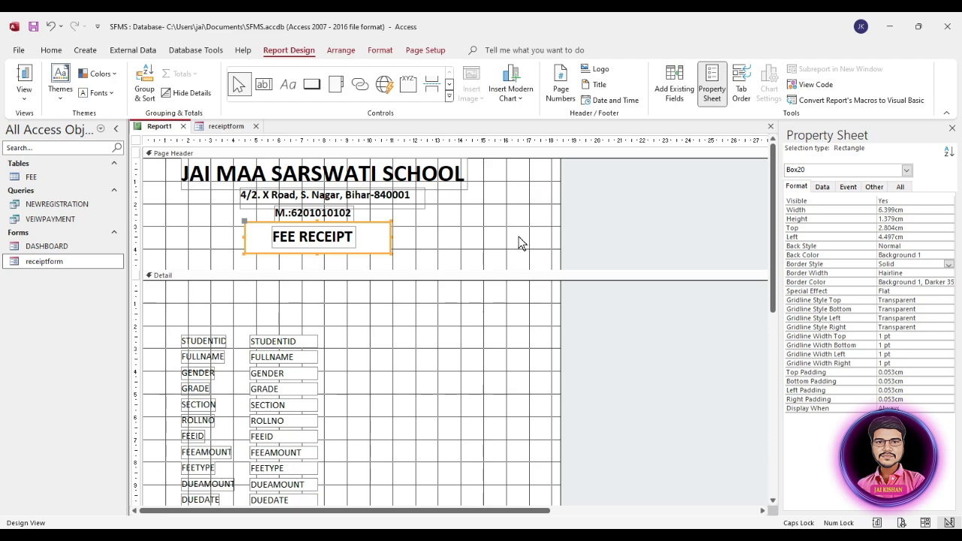
{"action": "left_click", "coordinate": [492, 242]}
{"action": "left_click", "coordinate": [372, 239]}
{"action": "left_click", "coordinate": [433, 235]}
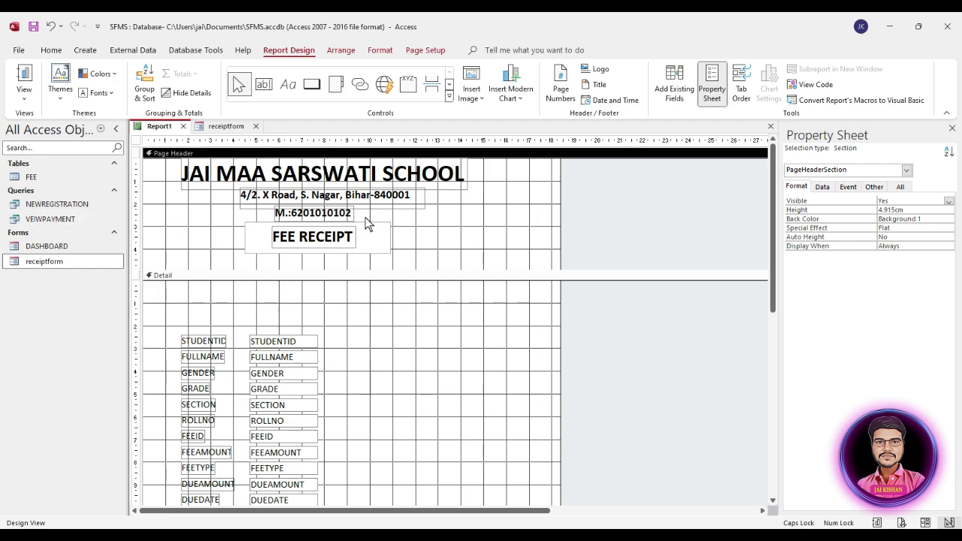
Save the report under the name RECEIPTREPORT with Ctrl+S
{"action": "key", "text": "ctrl+s"}
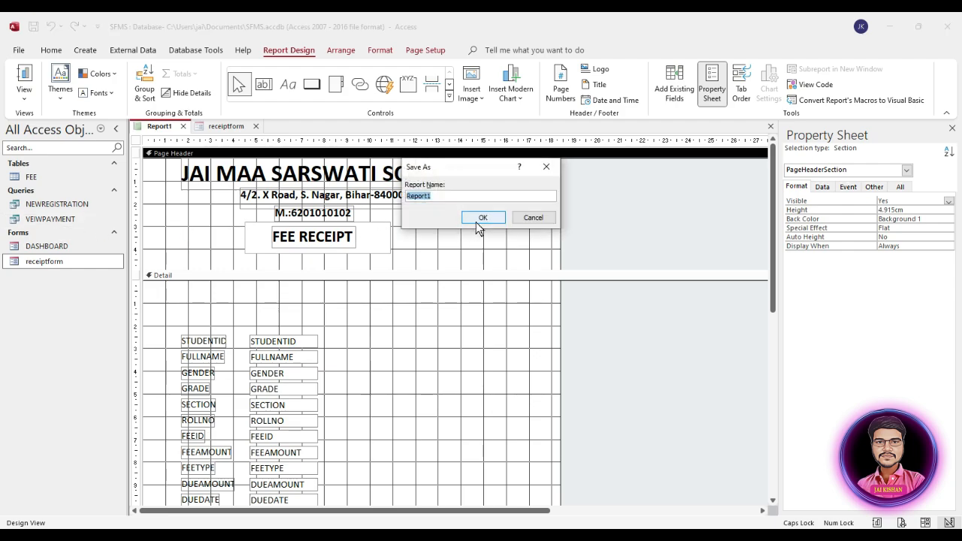
{"action": "type", "text": "RECEIPTREPORT"}
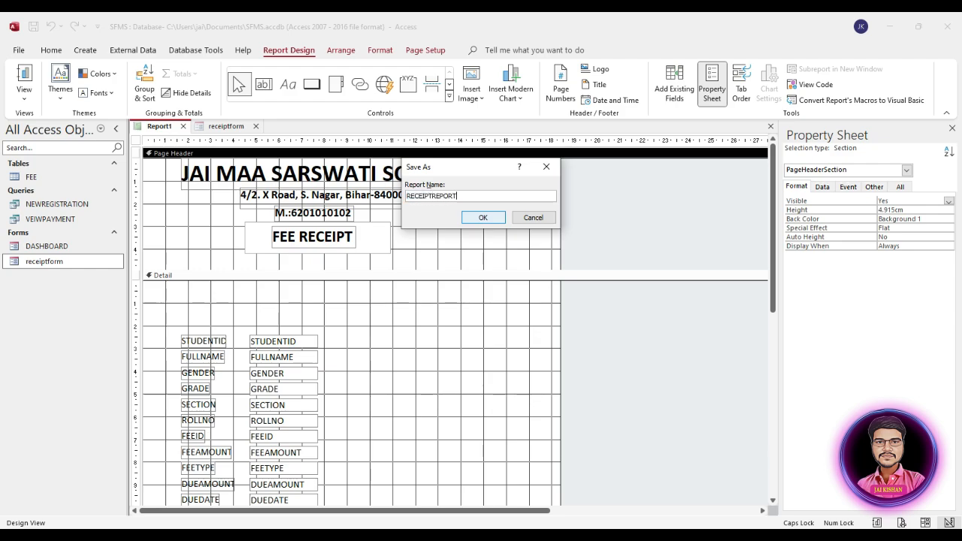
{"action": "left_click", "coordinate": [484, 218]}
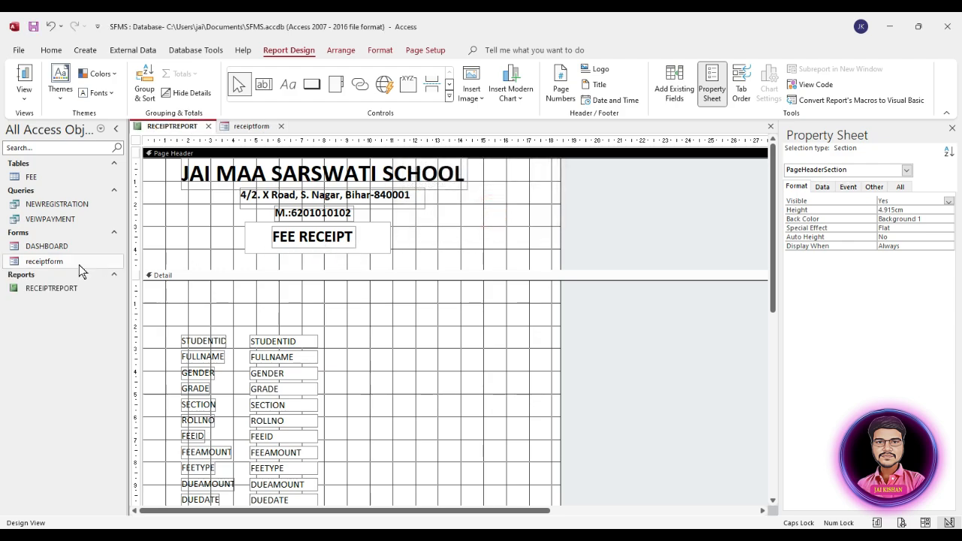
Open RECEIPTREPORT from the navigation pane in Report View and bring up its view options
{"action": "double_click", "coordinate": [60, 288]}
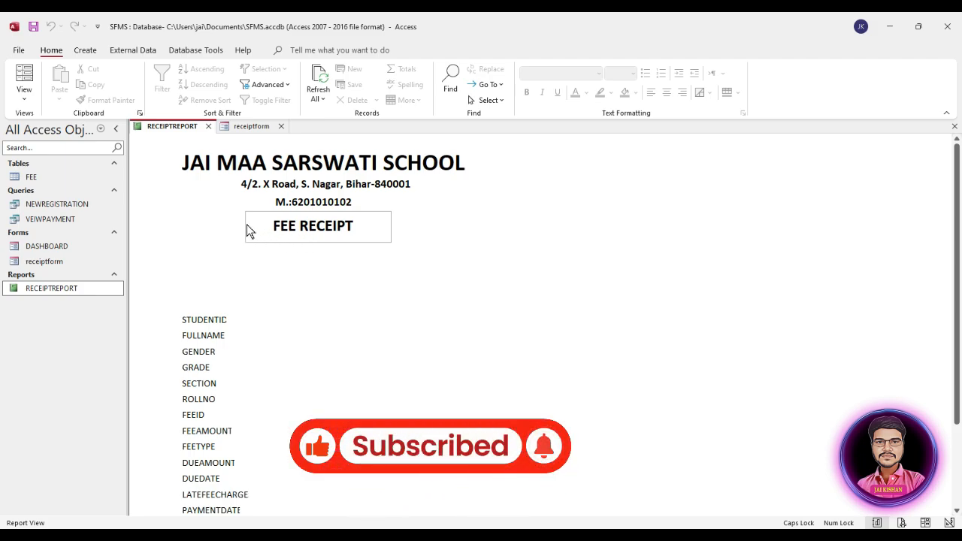
{"action": "right_click", "coordinate": [222, 214]}
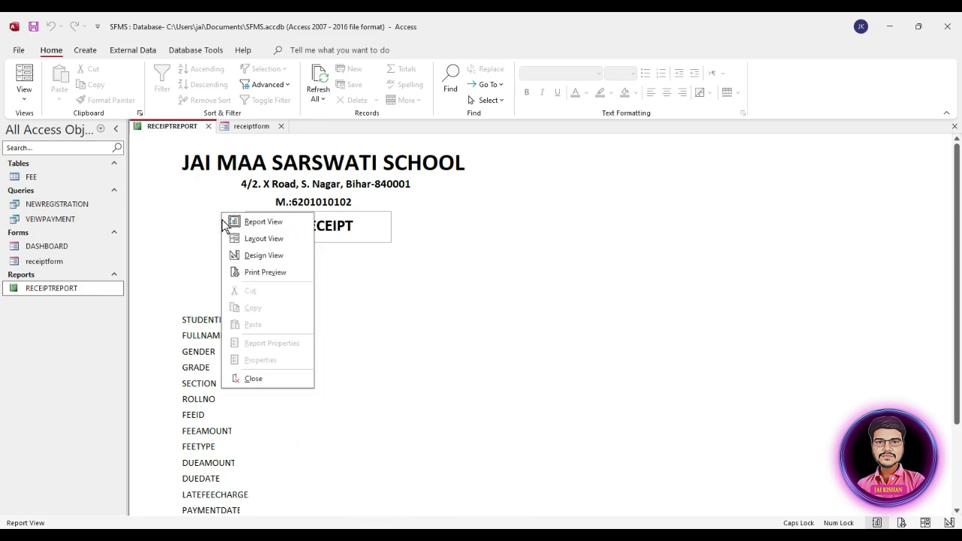
{"action": "left_click", "coordinate": [401, 259]}
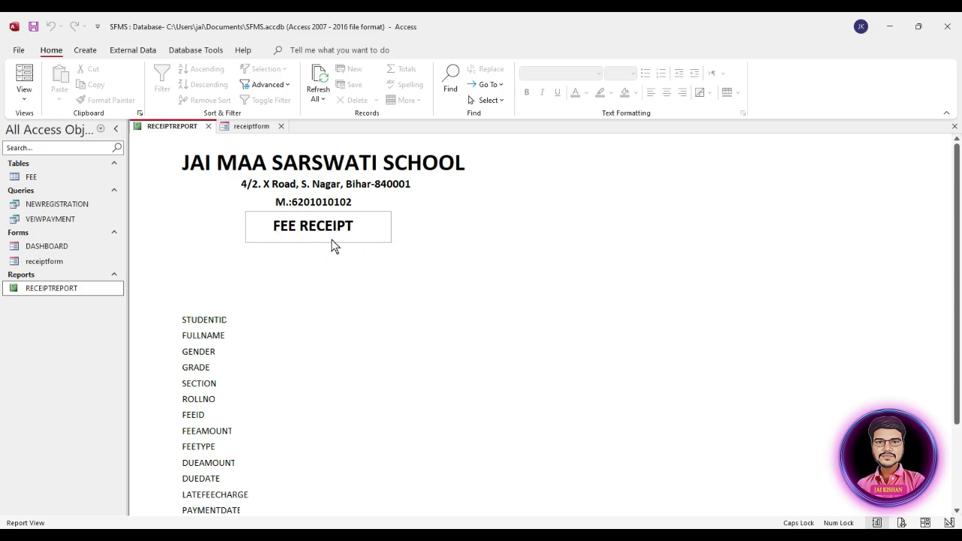
{"action": "right_click", "coordinate": [200, 233]}
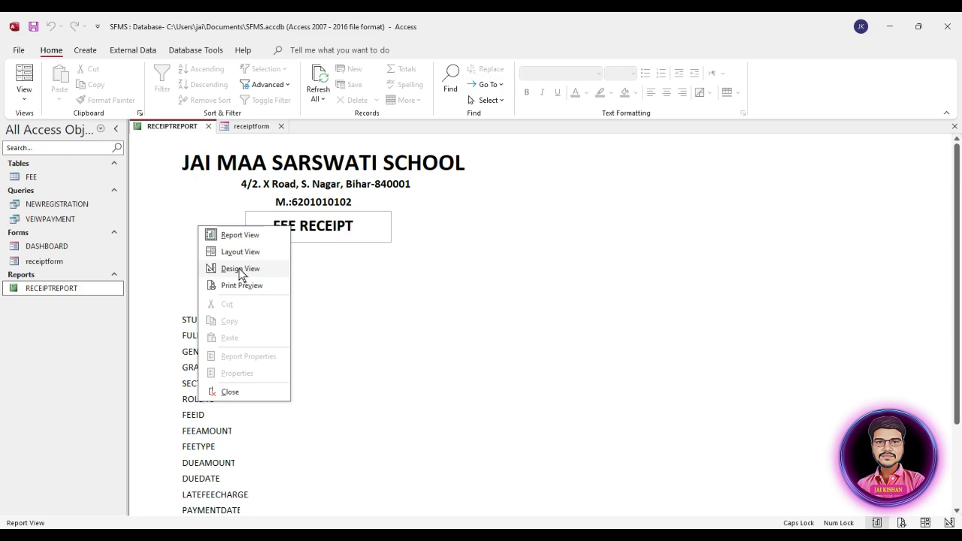
Return to Design View and paste a copy of the rectangle over FEE RECEIPT
{"action": "left_click", "coordinate": [240, 269]}
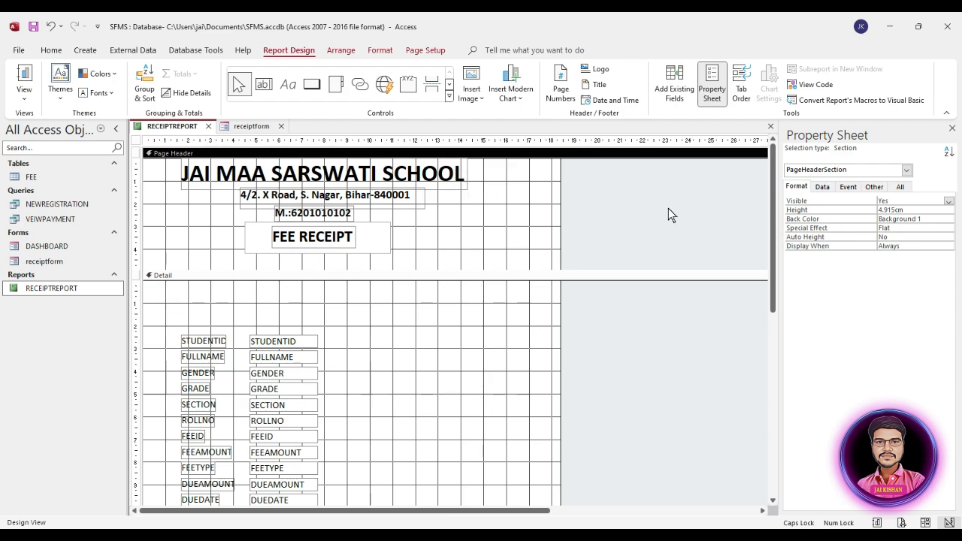
{"action": "left_click", "coordinate": [388, 249]}
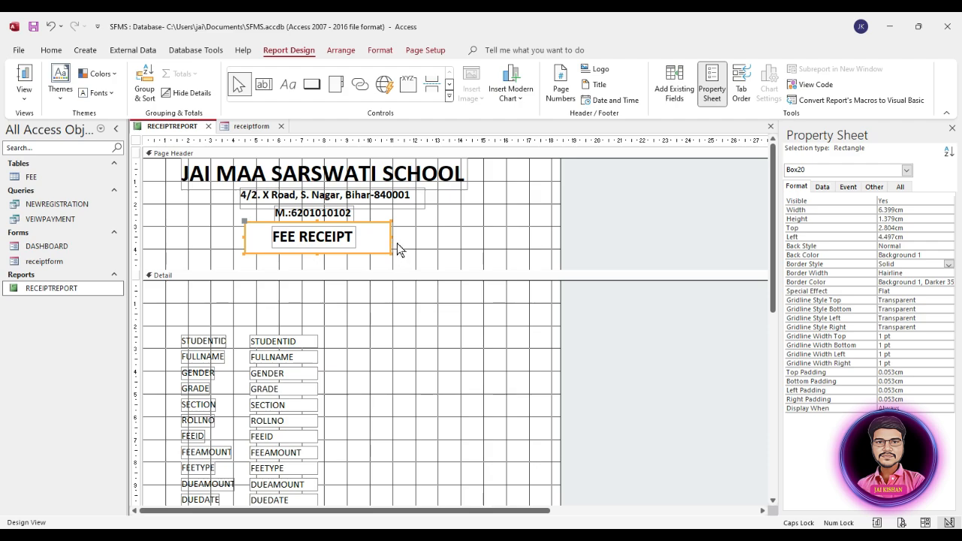
{"action": "key", "text": "ctrl+v"}
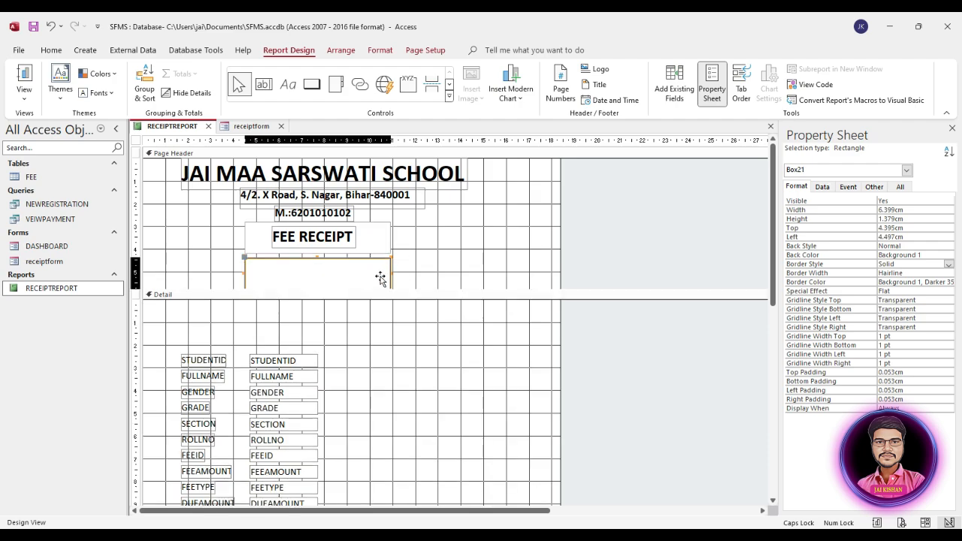
{"action": "left_click_drag", "start_coordinate": [380, 279], "coordinate": [386, 246]}
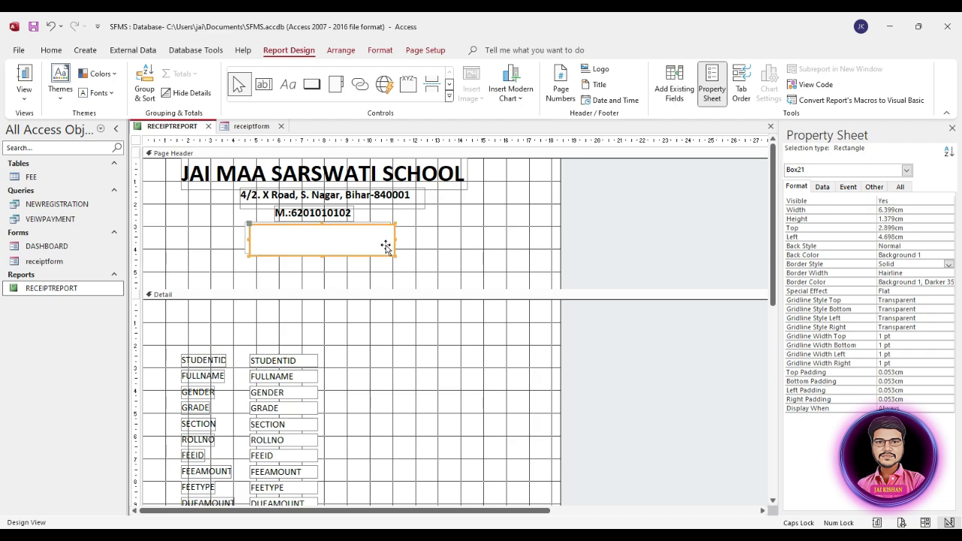
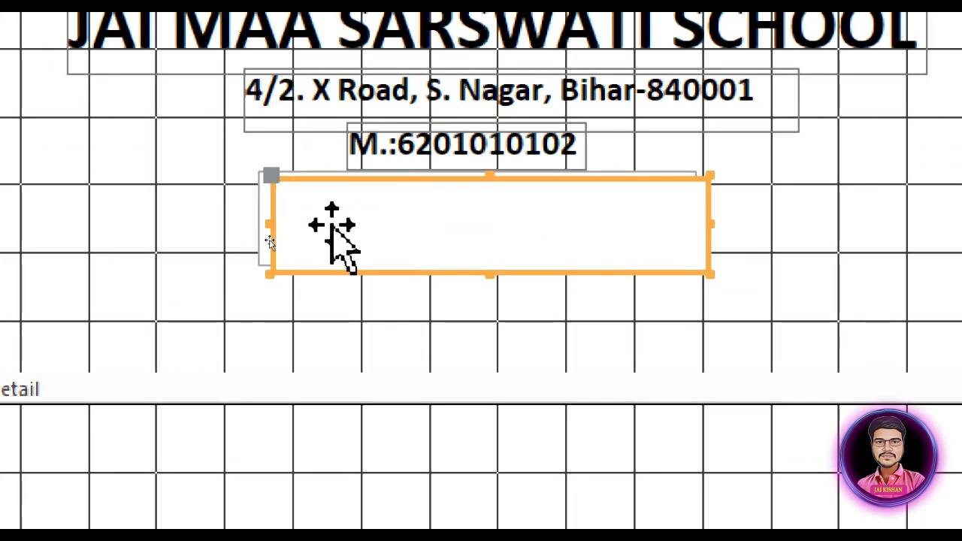
Select the empty rectangle Box21 below the phone number to view its Format properties
{"action": "right_click", "coordinate": [406, 184]}
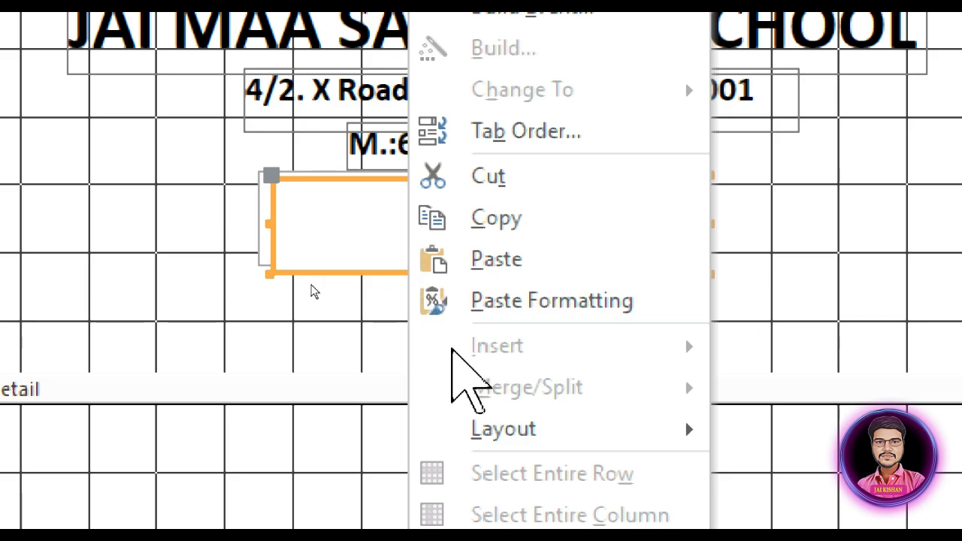
{"action": "left_click", "coordinate": [213, 233]}
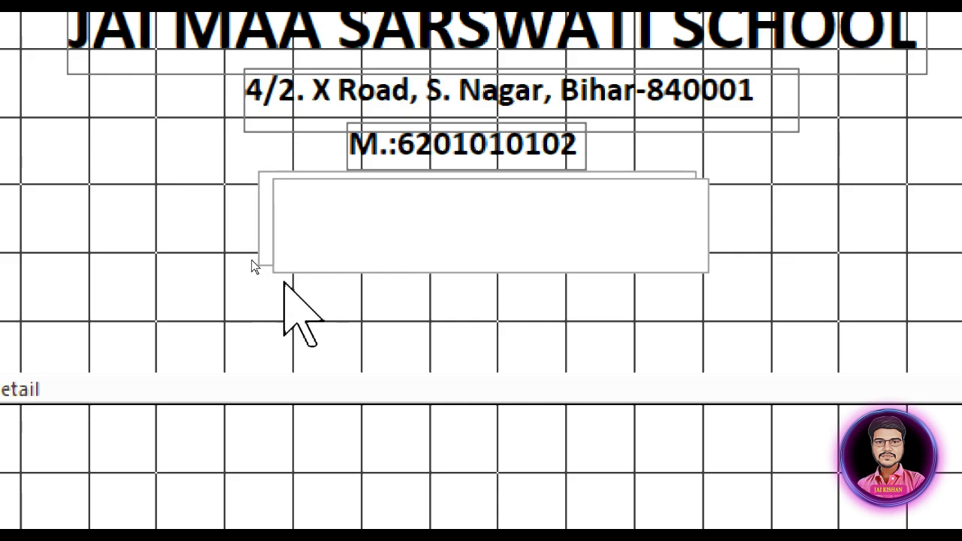
{"action": "left_click", "coordinate": [389, 233]}
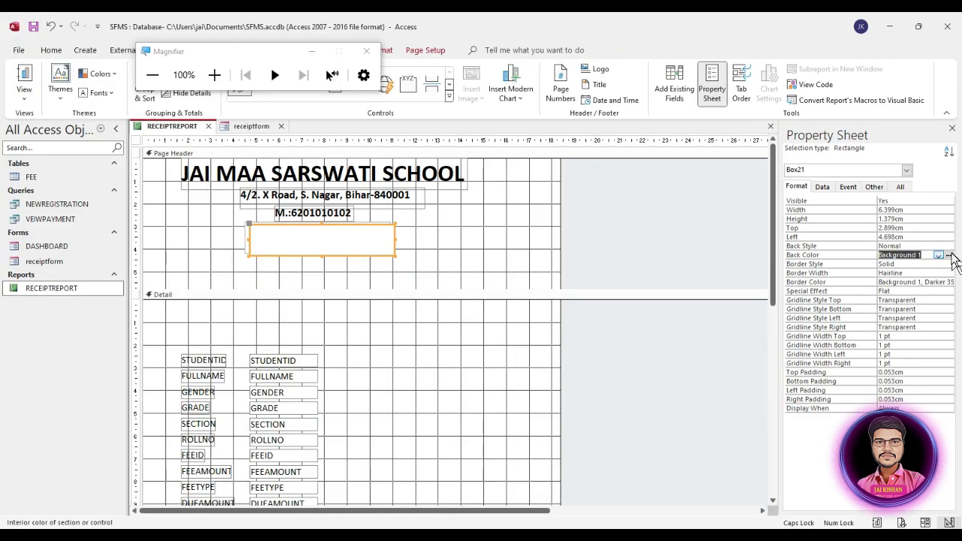
Fill the rectangle with Text 1, Lighter 15% dark grey and send it behind FEE RECEIPT
{"action": "left_click", "coordinate": [950, 257]}
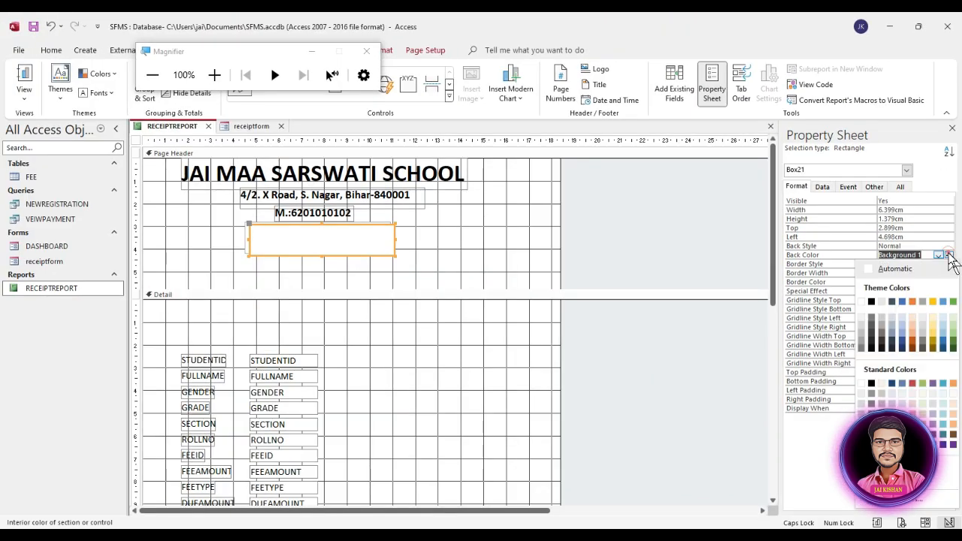
{"action": "left_click", "coordinate": [870, 341]}
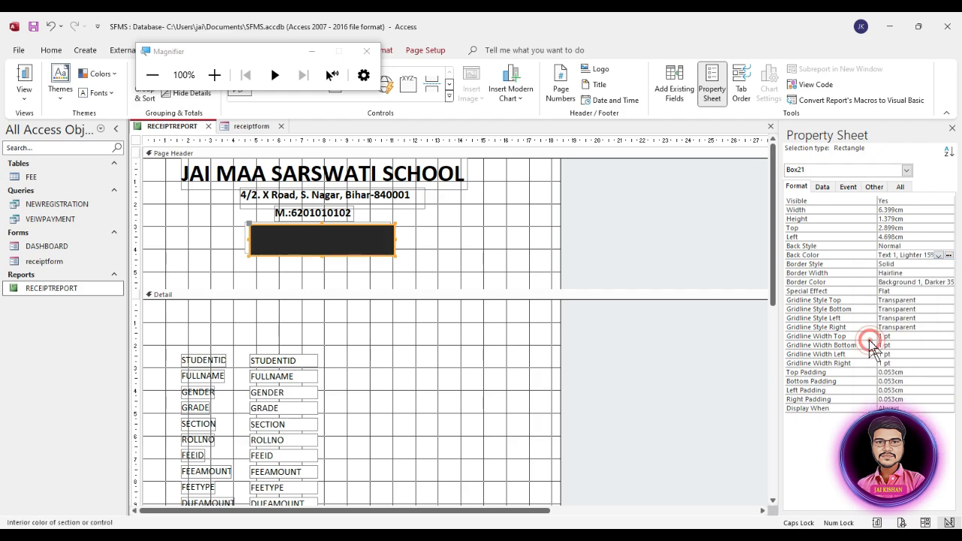
{"action": "right_click", "coordinate": [363, 242]}
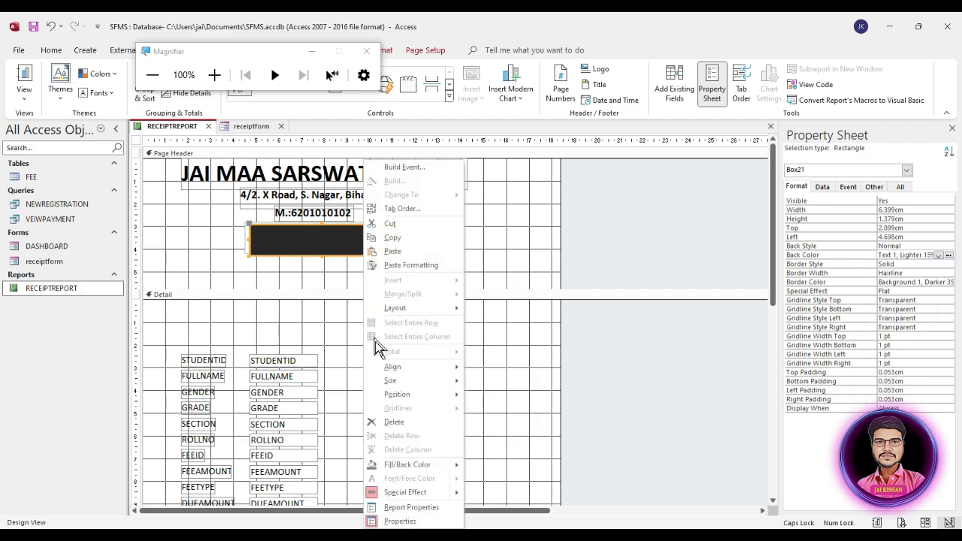
{"action": "left_click", "coordinate": [402, 376]}
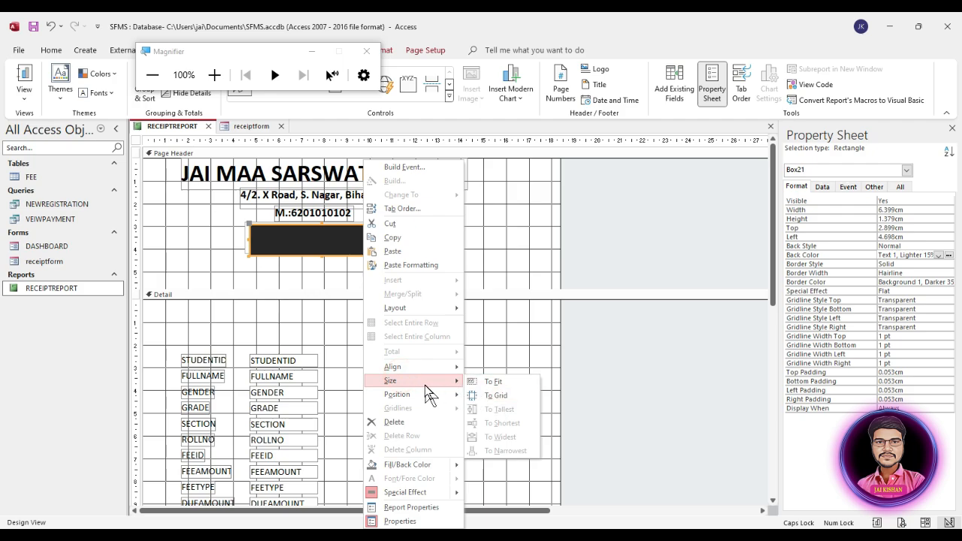
{"action": "left_click", "coordinate": [419, 393]}
{"action": "left_click", "coordinate": [501, 410]}
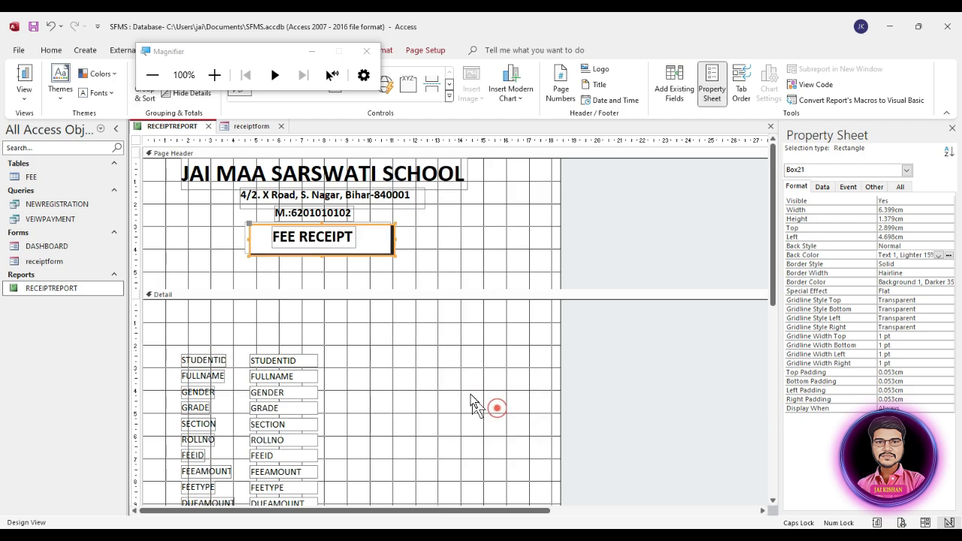
{"action": "left_click", "coordinate": [425, 254]}
{"action": "left_click", "coordinate": [425, 254]}
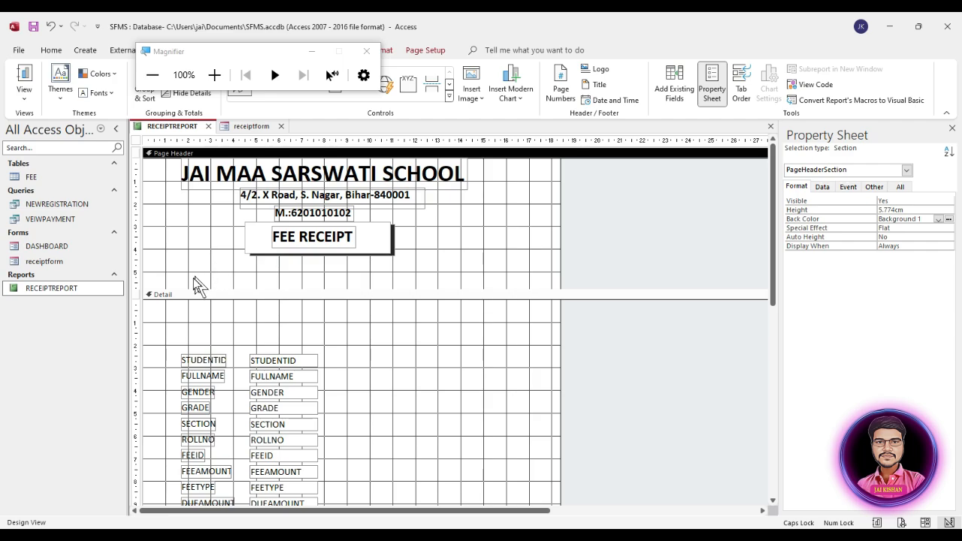
Preview RECEIPTREPORT in Report View, then return it to Design View
{"action": "double_click", "coordinate": [93, 289]}
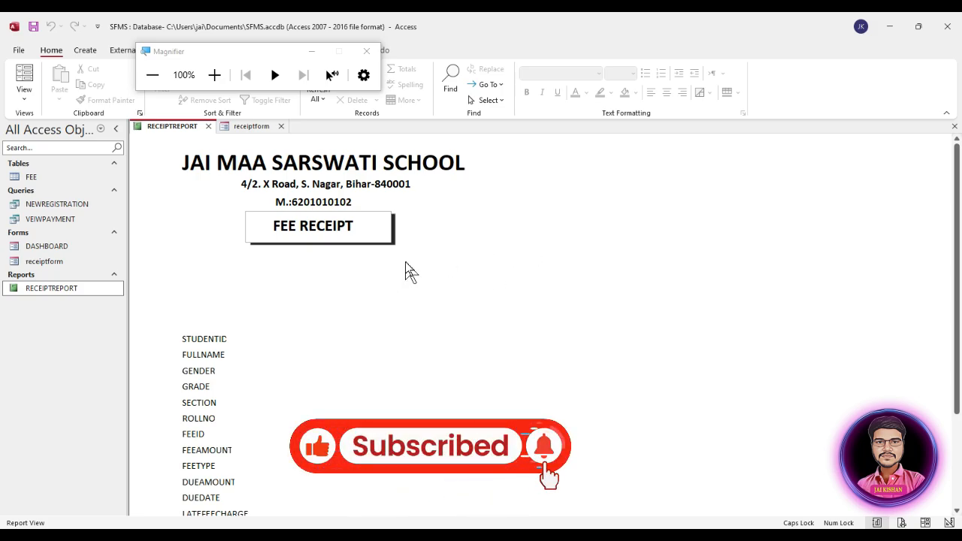
{"action": "right_click", "coordinate": [463, 221]}
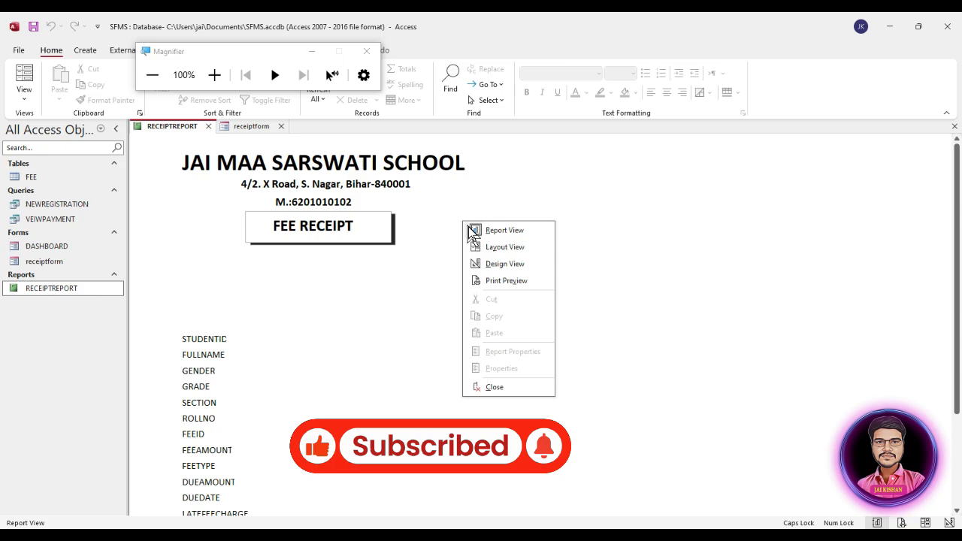
{"action": "left_click", "coordinate": [499, 265]}
Move STUDENTID, FULLNAME and GENDER up to the top of the Detail section
{"action": "scroll", "coordinate": [245, 368], "scroll_direction": "down", "scroll_amount": 1}
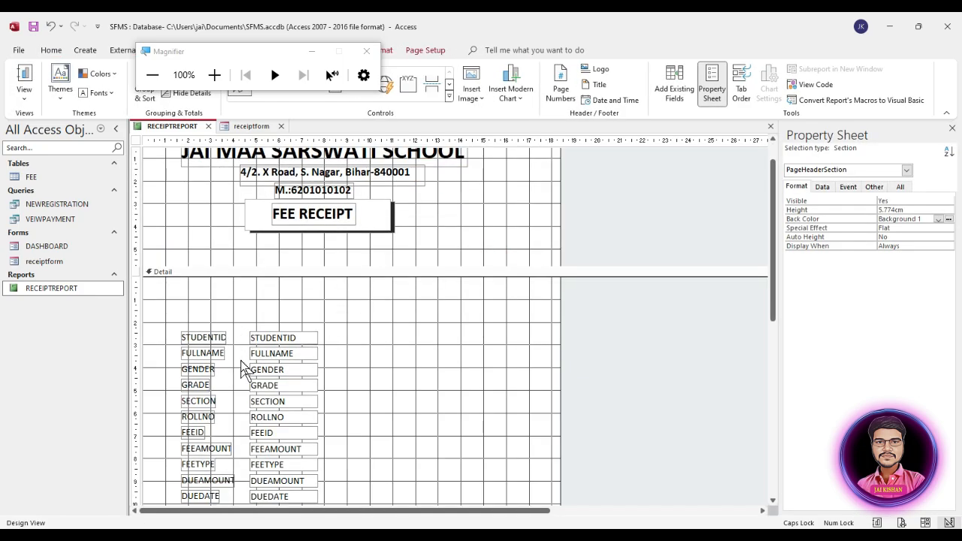
{"action": "scroll", "coordinate": [343, 381], "scroll_direction": "down", "scroll_amount": 7}
{"action": "scroll", "coordinate": [360, 374], "scroll_direction": "up", "scroll_amount": 1}
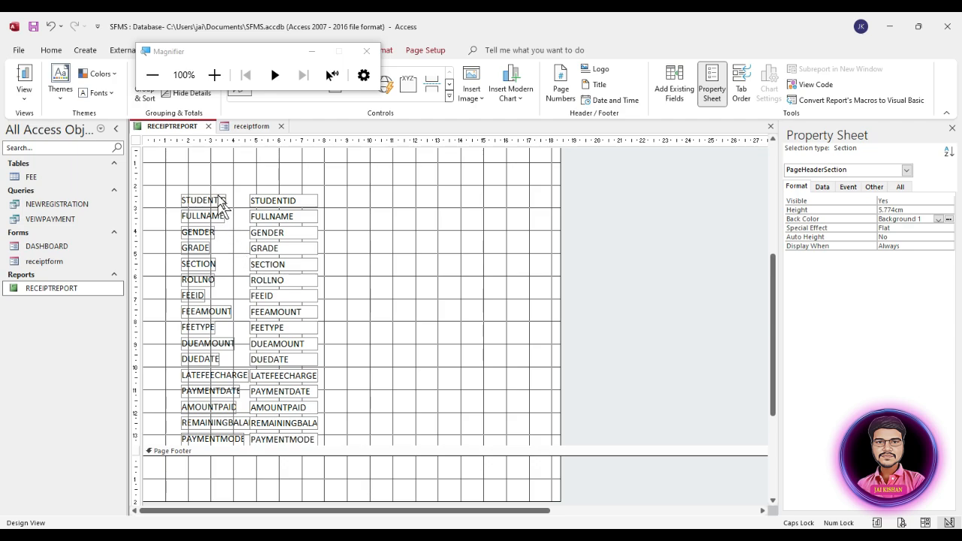
{"action": "left_click_drag", "start_coordinate": [187, 175], "coordinate": [272, 188]}
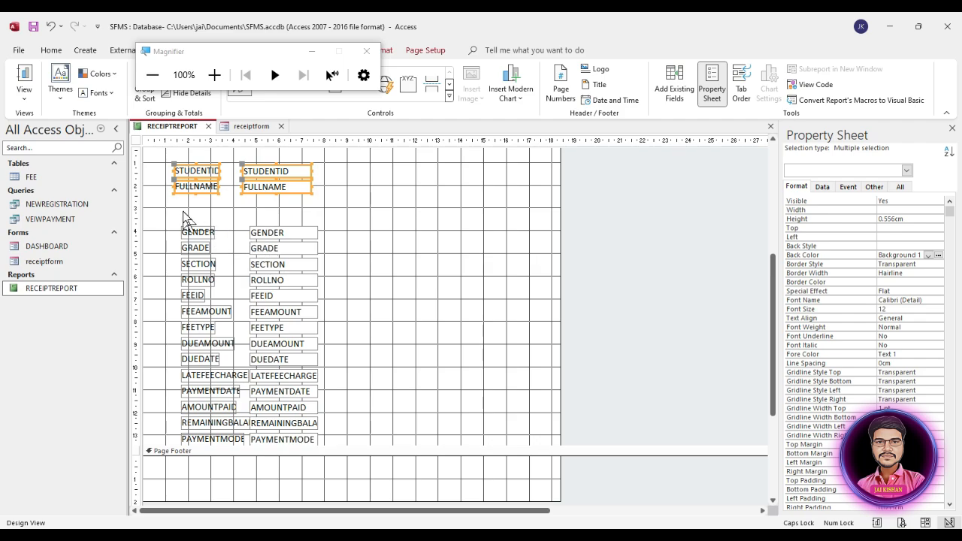
{"action": "left_click_drag", "start_coordinate": [188, 218], "coordinate": [277, 253]}
{"action": "left_click", "coordinate": [320, 210]}
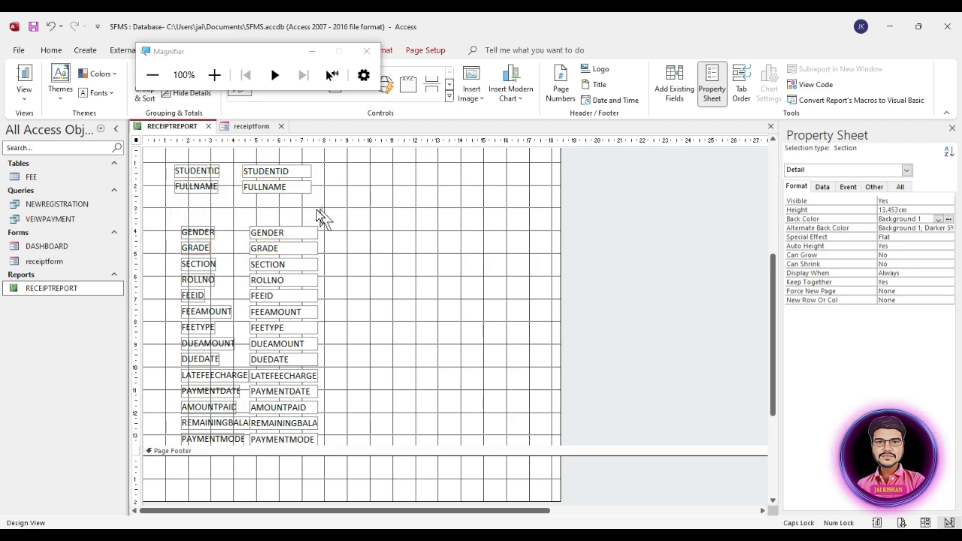
{"action": "left_click_drag", "start_coordinate": [186, 216], "coordinate": [271, 205]}
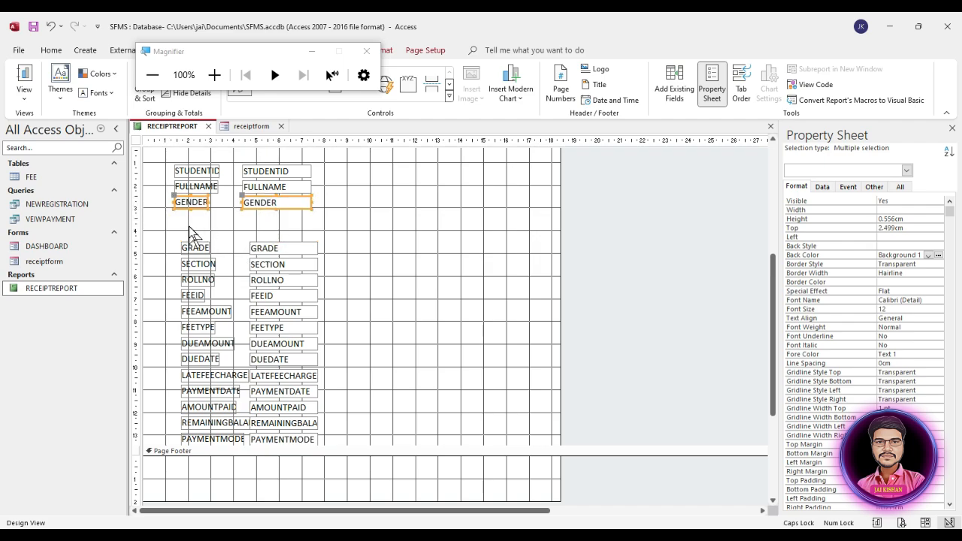
Place GRADE, SECTION and ROLLNO beside them as a second column and close the Magnifier
{"action": "left_click_drag", "start_coordinate": [190, 227], "coordinate": [430, 175]}
{"action": "scroll", "coordinate": [462, 242], "scroll_direction": "up", "scroll_amount": 4}
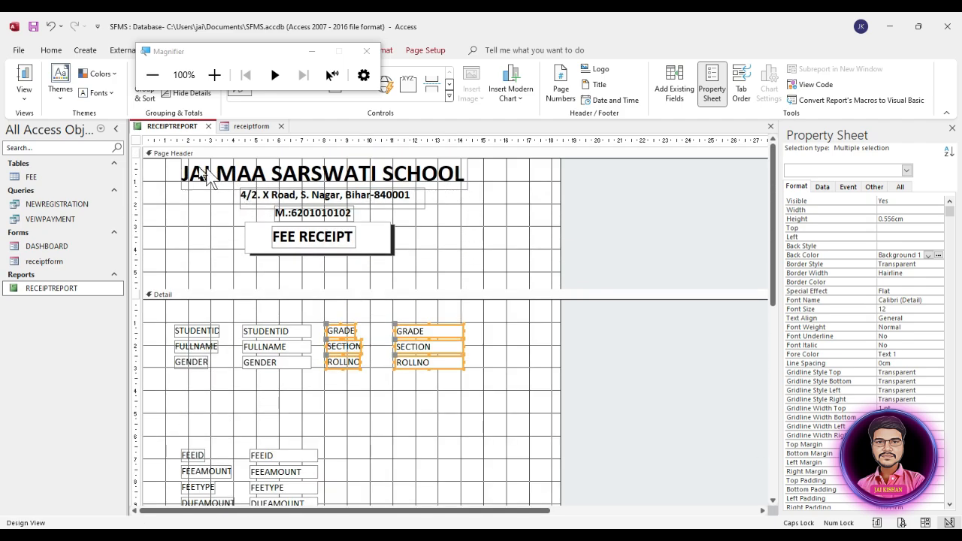
{"action": "left_click_drag", "start_coordinate": [507, 317], "coordinate": [182, 379]}
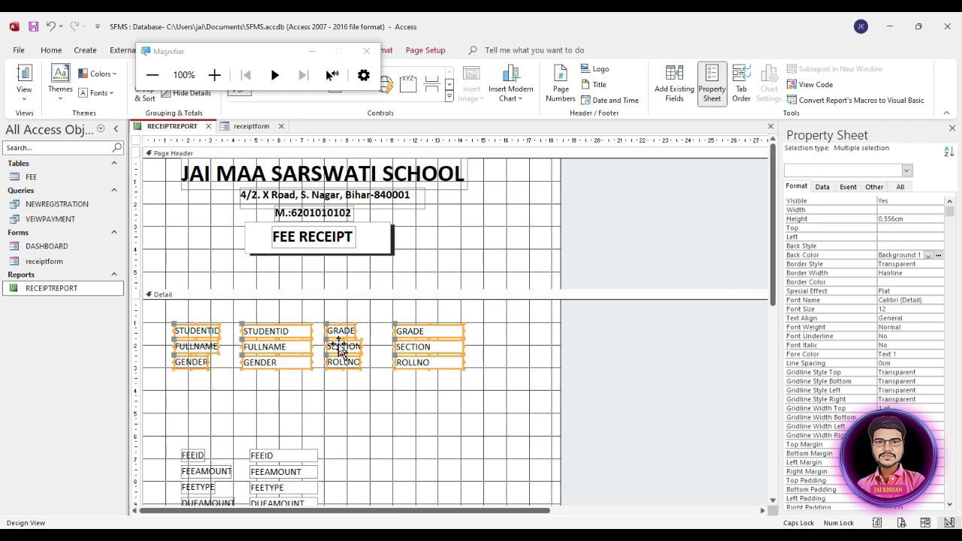
{"action": "left_click", "coordinate": [376, 398]}
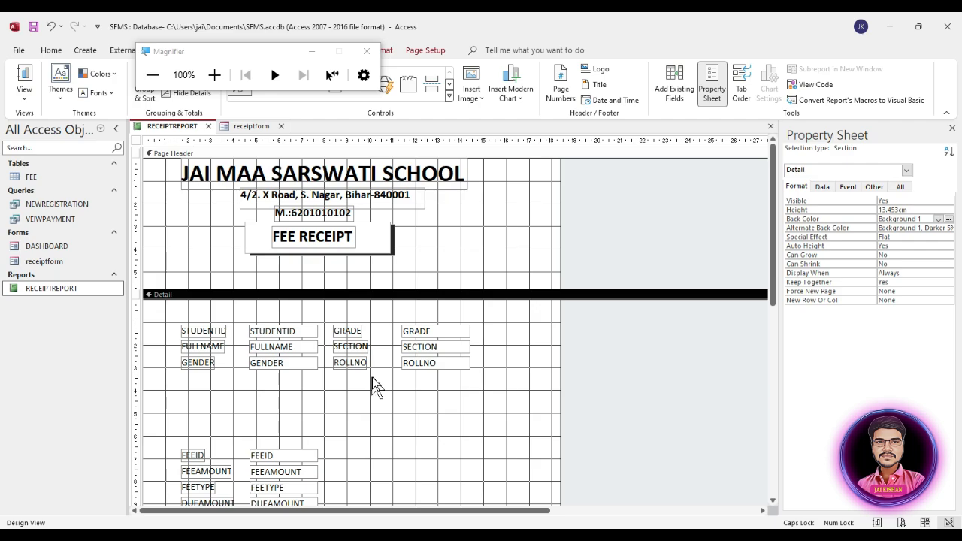
{"action": "scroll", "coordinate": [380, 394], "scroll_direction": "down", "scroll_amount": 1}
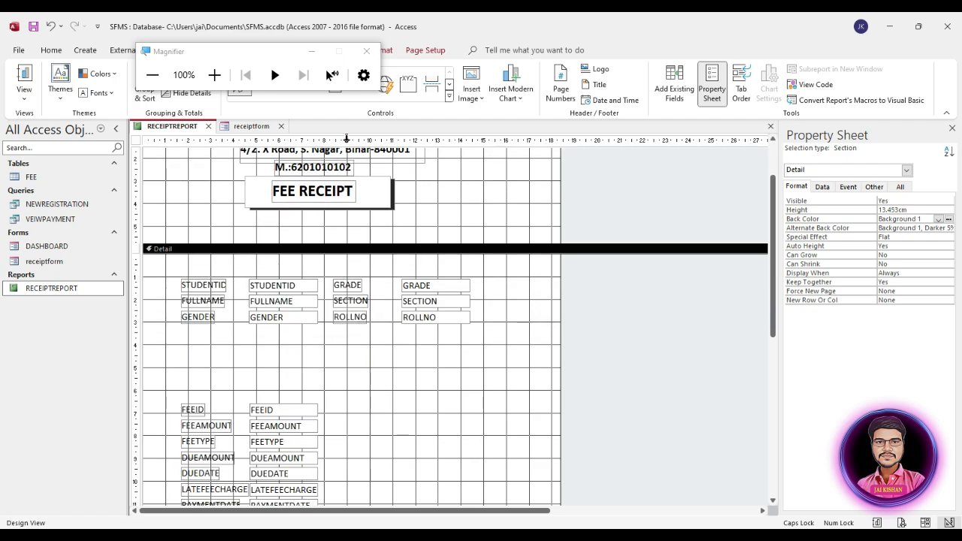
{"action": "left_click", "coordinate": [366, 51]}
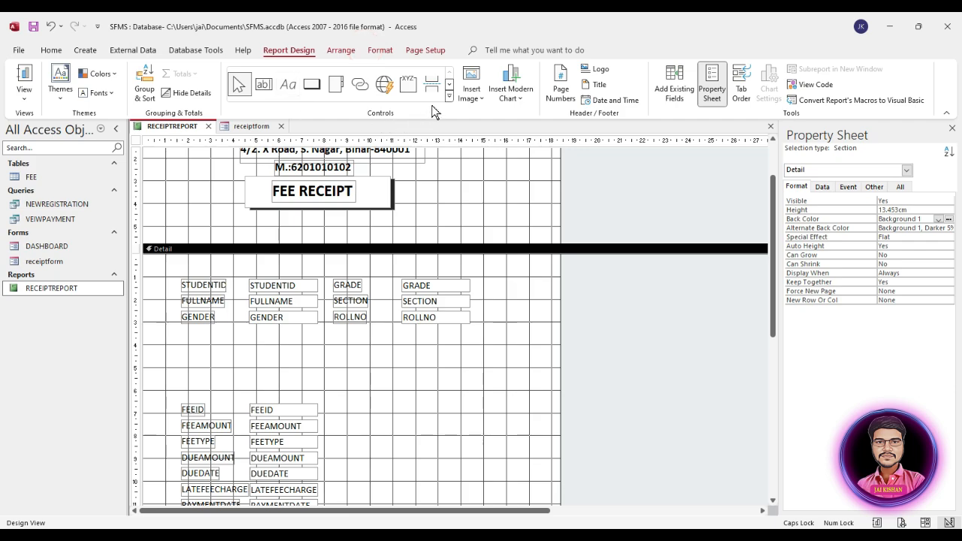
{"action": "left_click", "coordinate": [461, 191]}
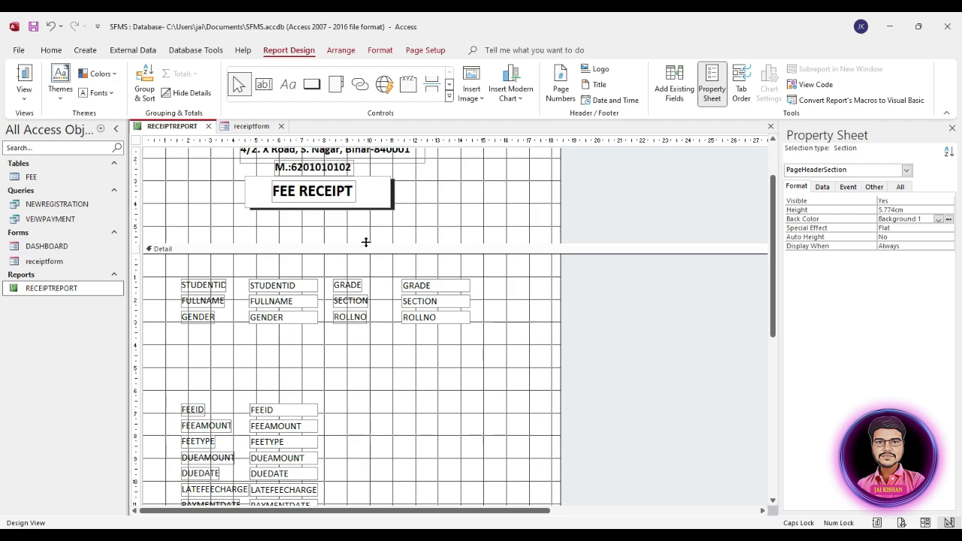
Draw a large rectangle over the Detail fields, send it to back and make it transparent
{"action": "left_click", "coordinate": [449, 97]}
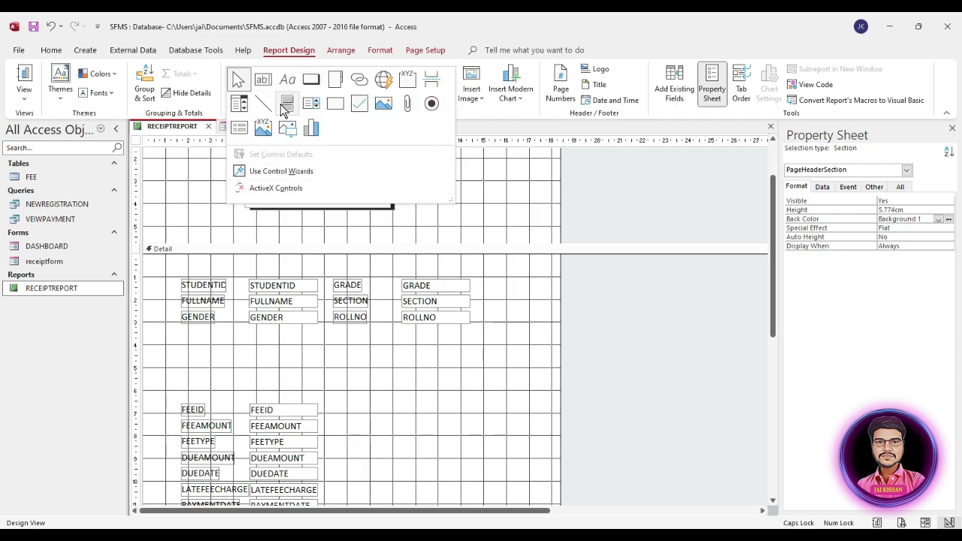
{"action": "left_click", "coordinate": [336, 103]}
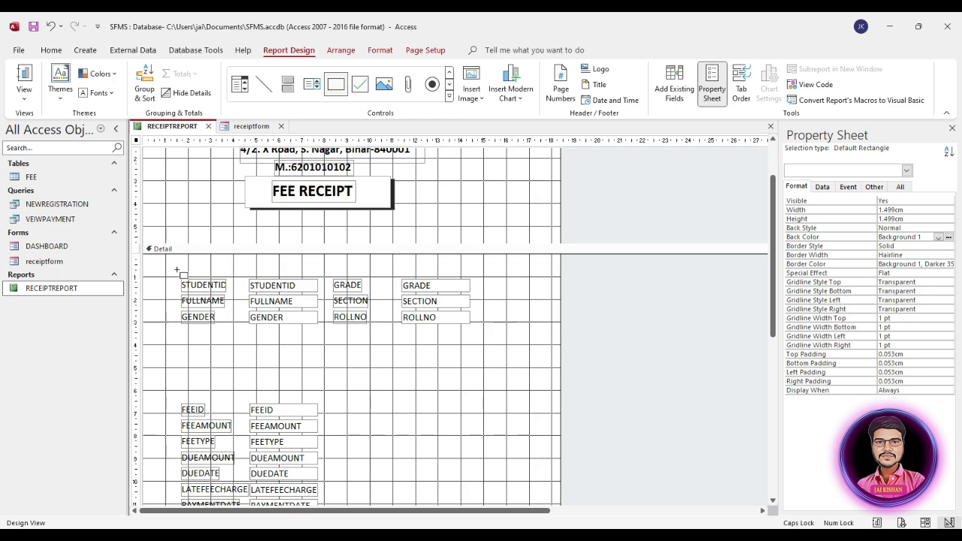
{"action": "mouse_move", "coordinate": [177, 271]}
{"action": "left_mouse_down"}
{"action": "mouse_move", "coordinate": [202, 315]}
{"action": "mouse_move", "coordinate": [430, 361]}
{"action": "mouse_move", "coordinate": [475, 419]}
{"action": "mouse_move", "coordinate": [482, 516]}
{"action": "mouse_move", "coordinate": [483, 492]}
{"action": "left_mouse_up"}
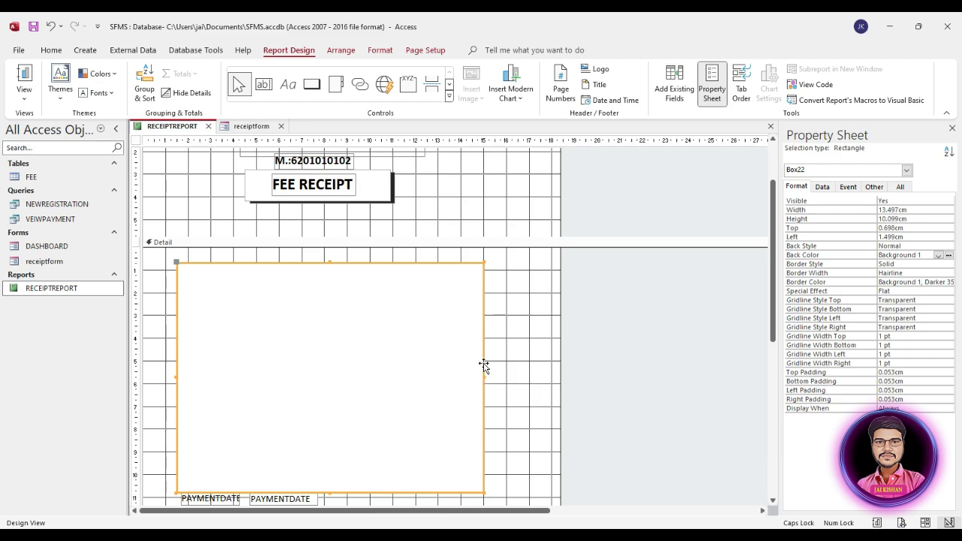
{"action": "right_click", "coordinate": [460, 344]}
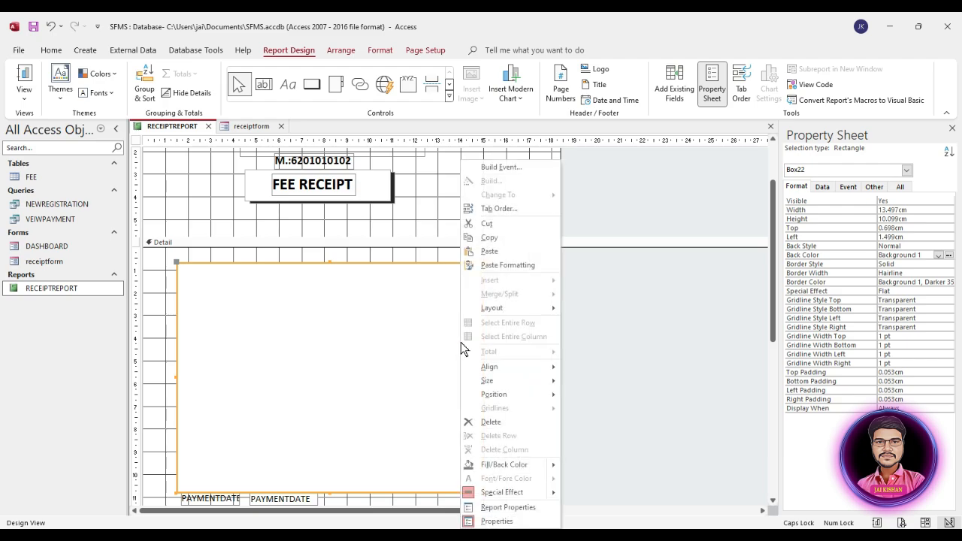
{"action": "left_click", "coordinate": [492, 398]}
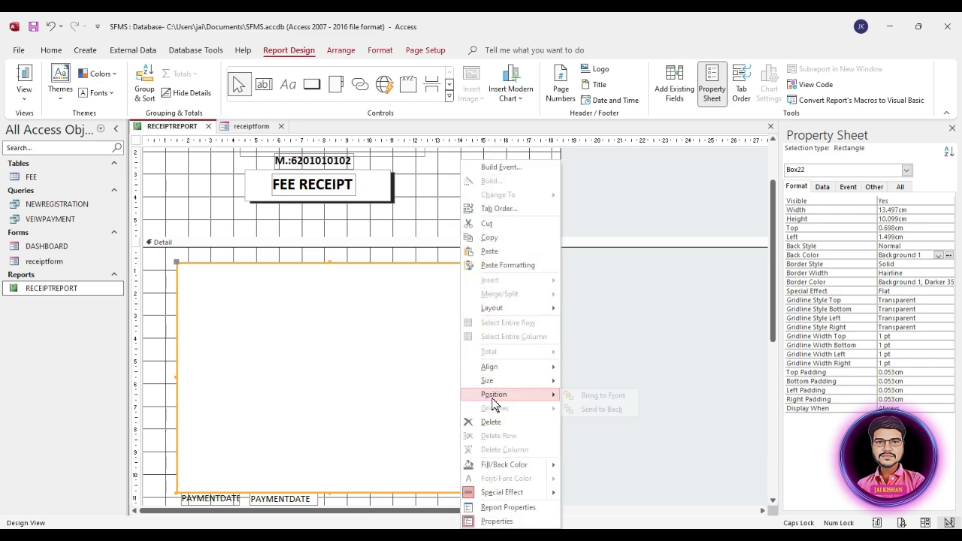
{"action": "left_click", "coordinate": [602, 412]}
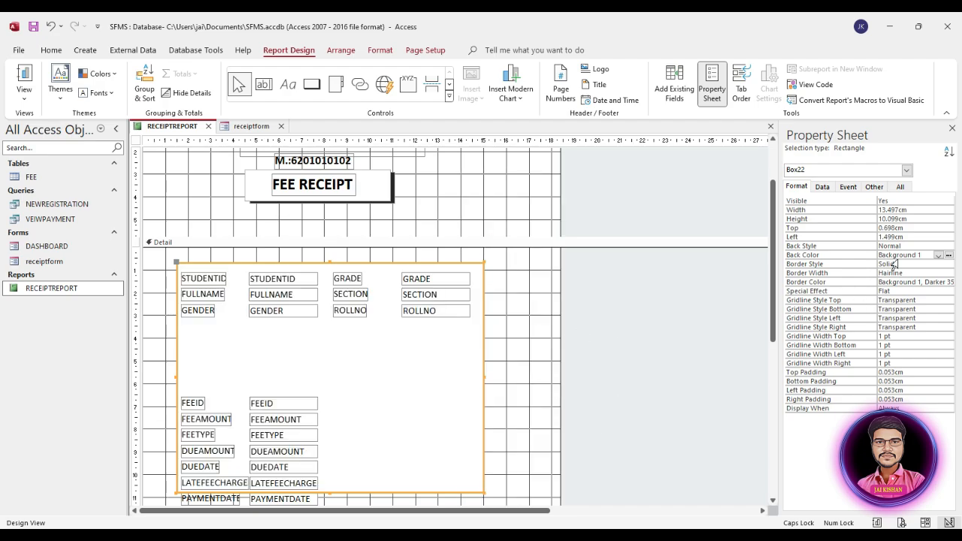
{"action": "left_click", "coordinate": [934, 246]}
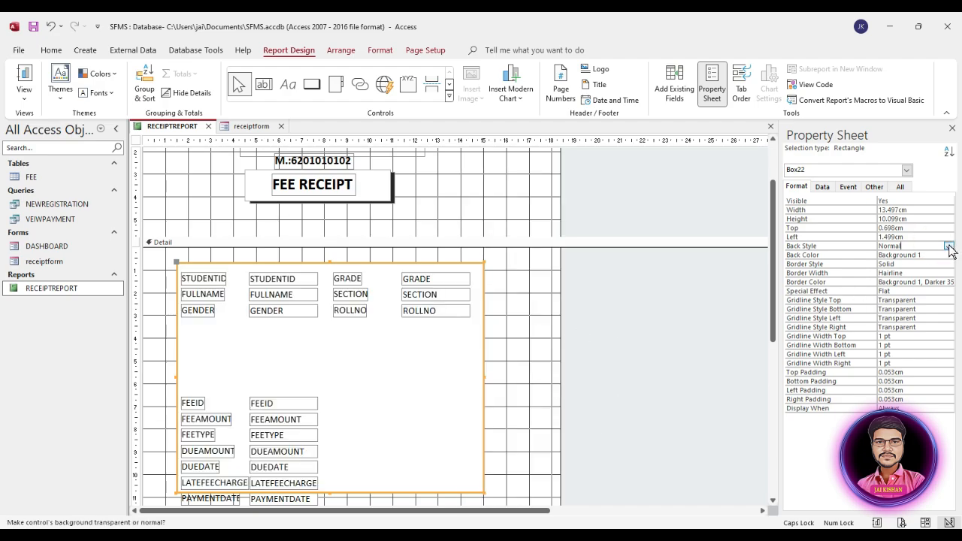
{"action": "left_click", "coordinate": [949, 247]}
{"action": "left_click", "coordinate": [930, 256]}
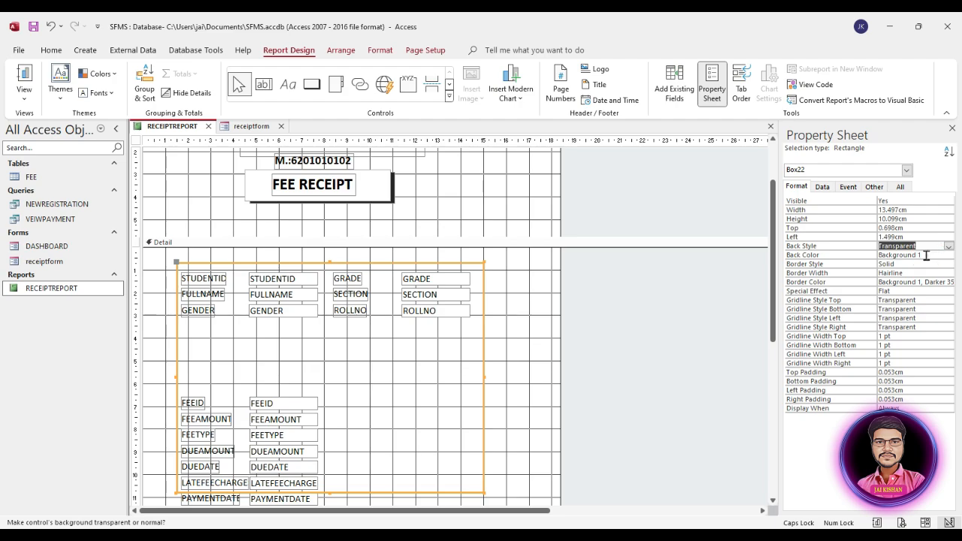
Set the rectangle's Border Width to 4 pt
{"action": "left_click", "coordinate": [833, 265]}
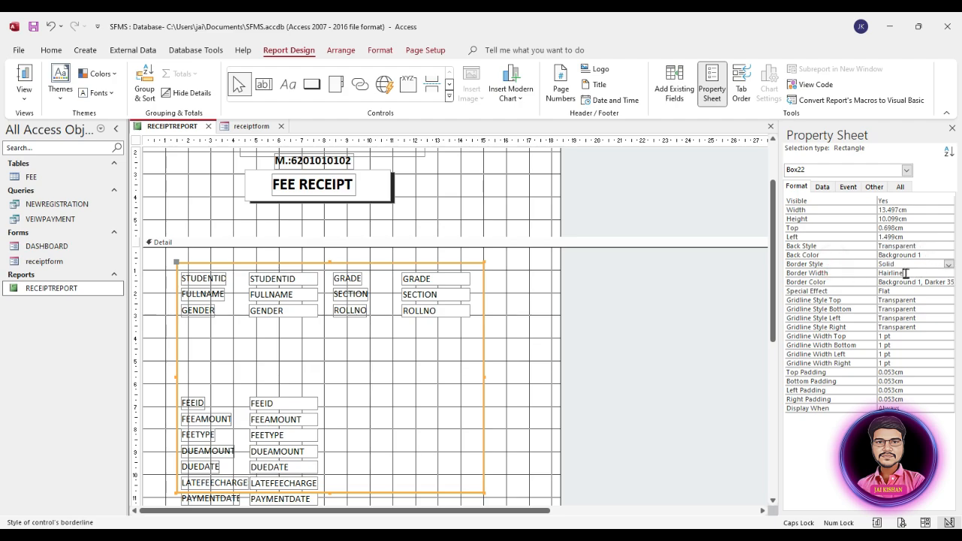
{"action": "left_click", "coordinate": [905, 273]}
{"action": "left_click", "coordinate": [949, 273]}
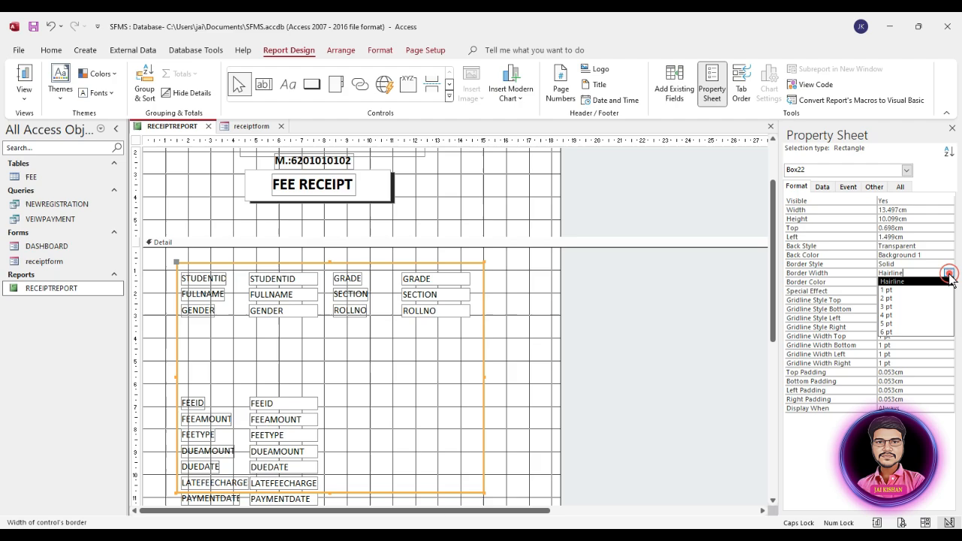
{"action": "left_click", "coordinate": [891, 323]}
{"action": "left_click", "coordinate": [545, 317]}
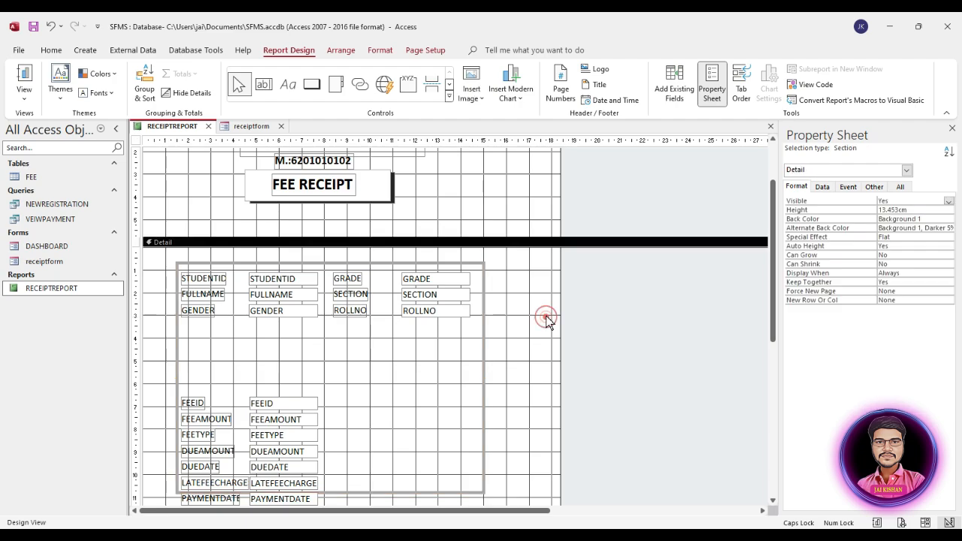
Set the border colour to Text 1, Lighter 5% and shift the rectangle slightly left
{"action": "left_click", "coordinate": [484, 304]}
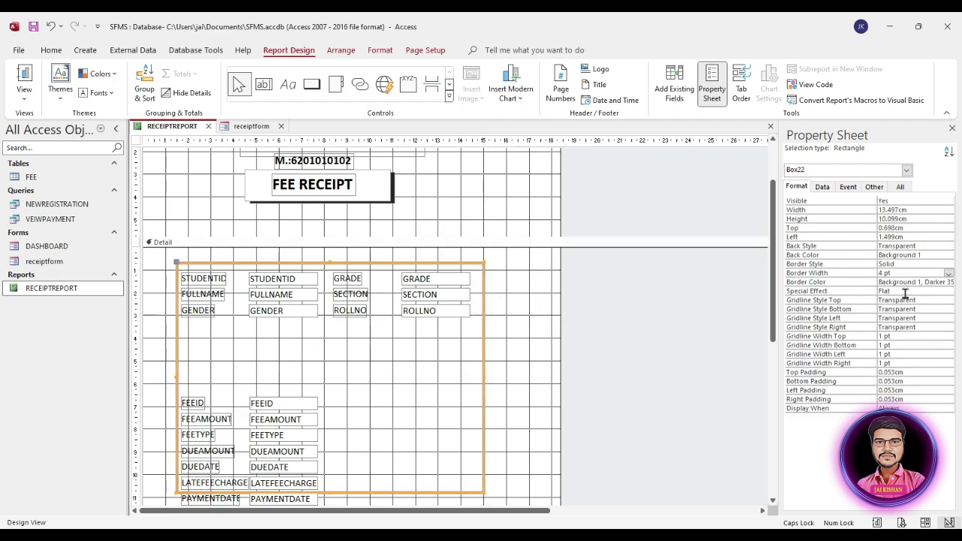
{"action": "left_click", "coordinate": [933, 283]}
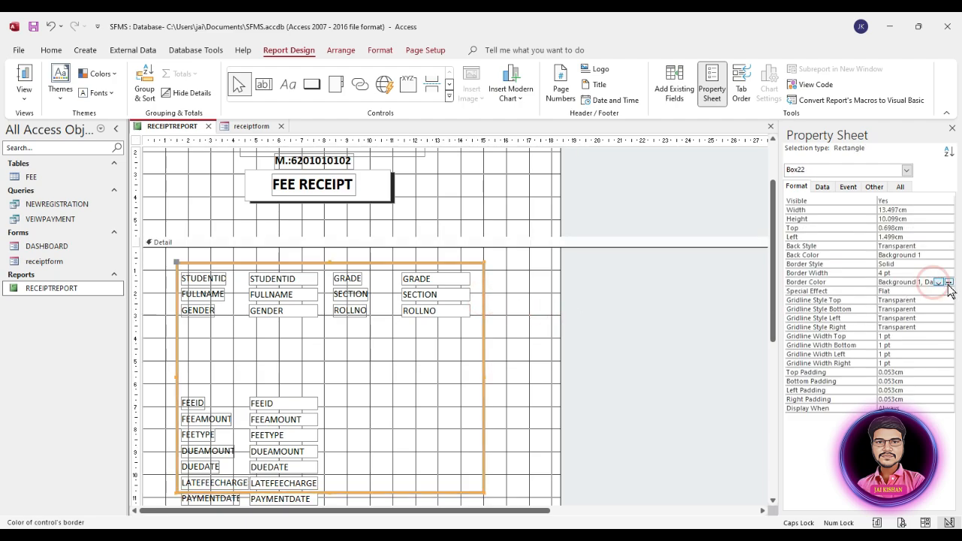
{"action": "left_click", "coordinate": [939, 282]}
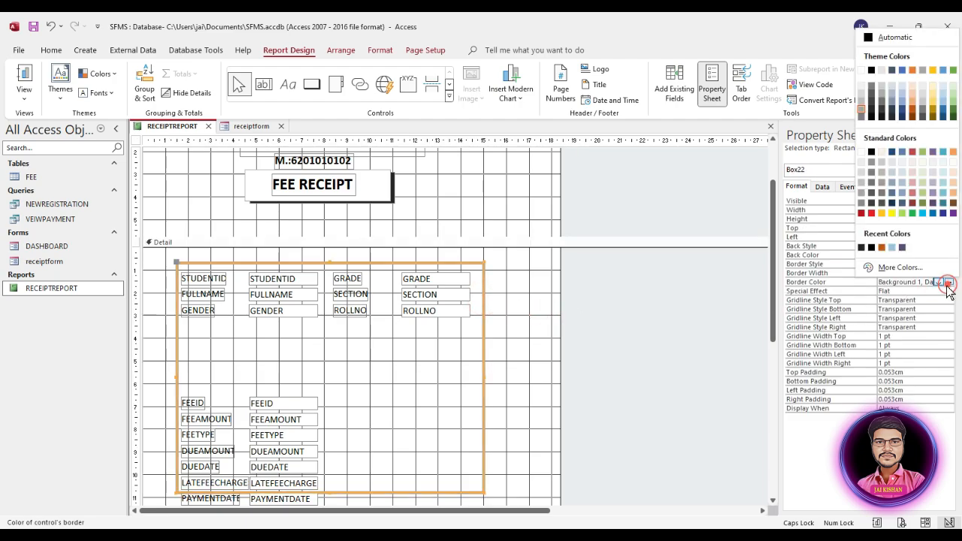
{"action": "left_click", "coordinate": [870, 115]}
{"action": "left_click", "coordinate": [509, 337]}
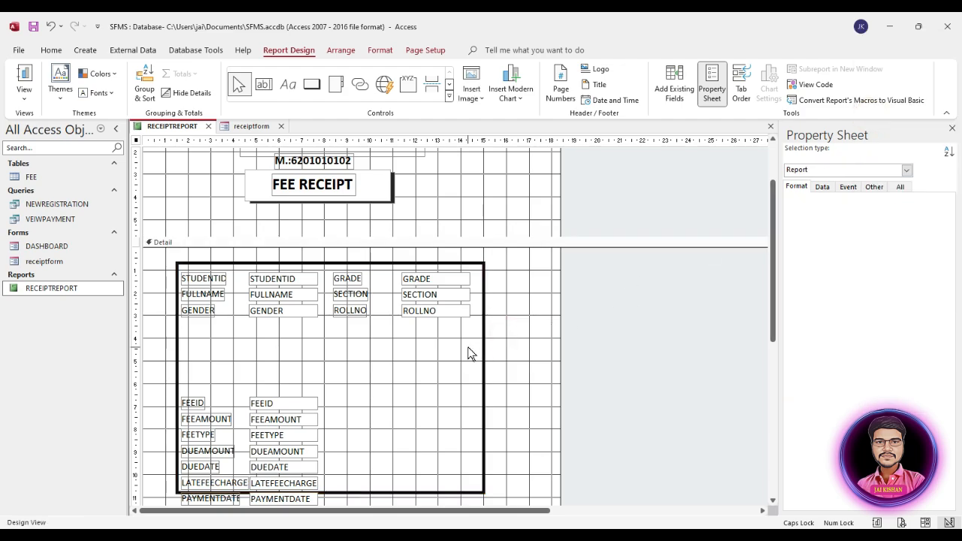
{"action": "left_click", "coordinate": [467, 346]}
{"action": "left_click", "coordinate": [483, 329]}
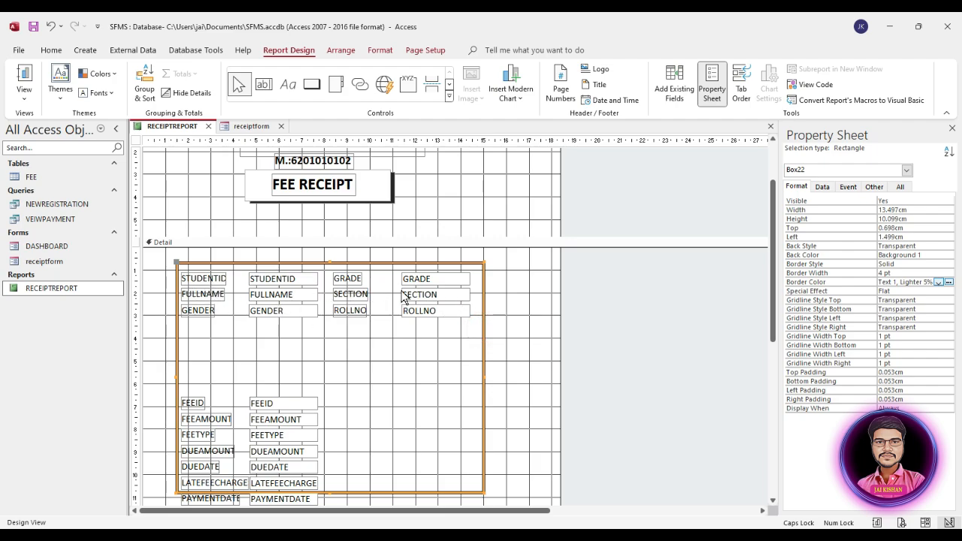
{"action": "left_click_drag", "start_coordinate": [466, 297], "coordinate": [463, 296]}
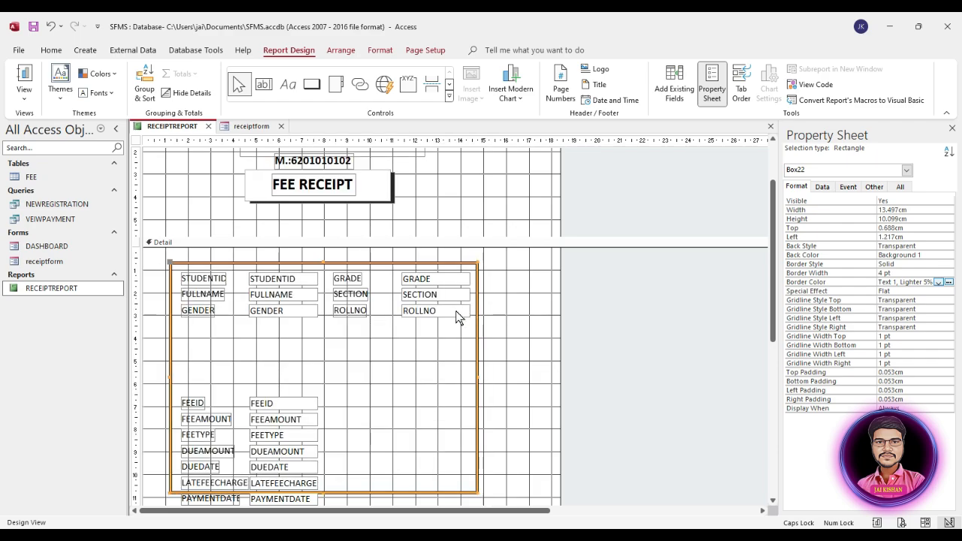
Duplicate the bordered rectangle and move the copy up under the student rows
{"action": "left_click", "coordinate": [514, 301]}
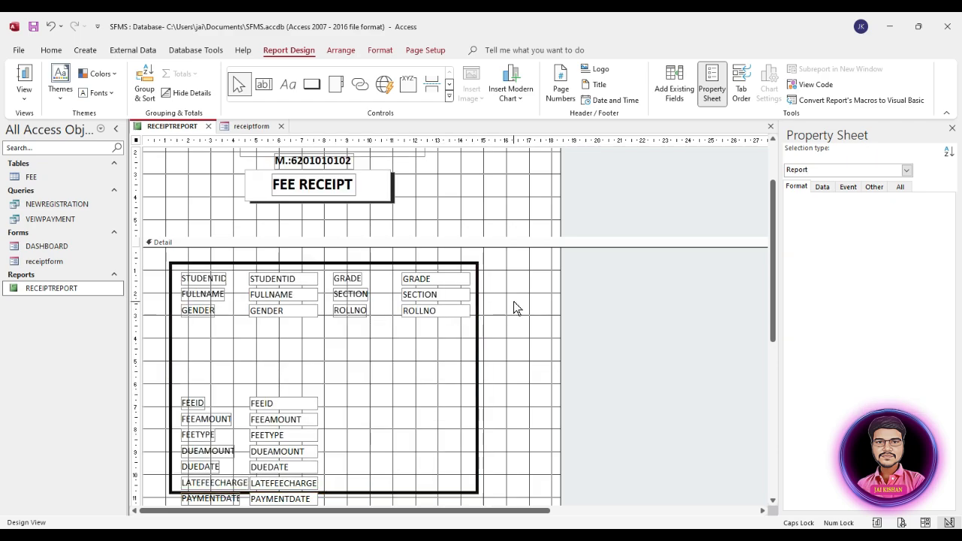
{"action": "left_click", "coordinate": [478, 364]}
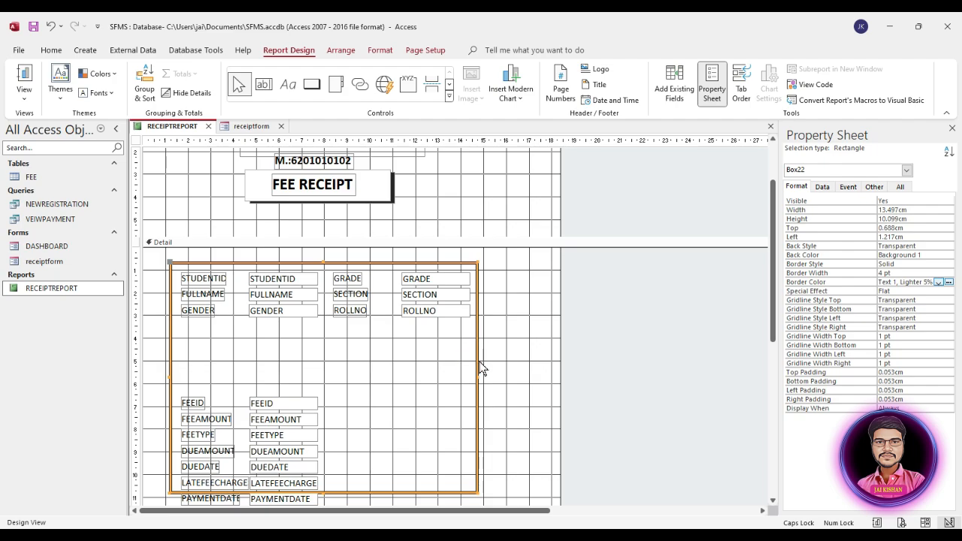
{"action": "key", "text": "ctrl+c"}
{"action": "key", "text": "ctrl+v"}
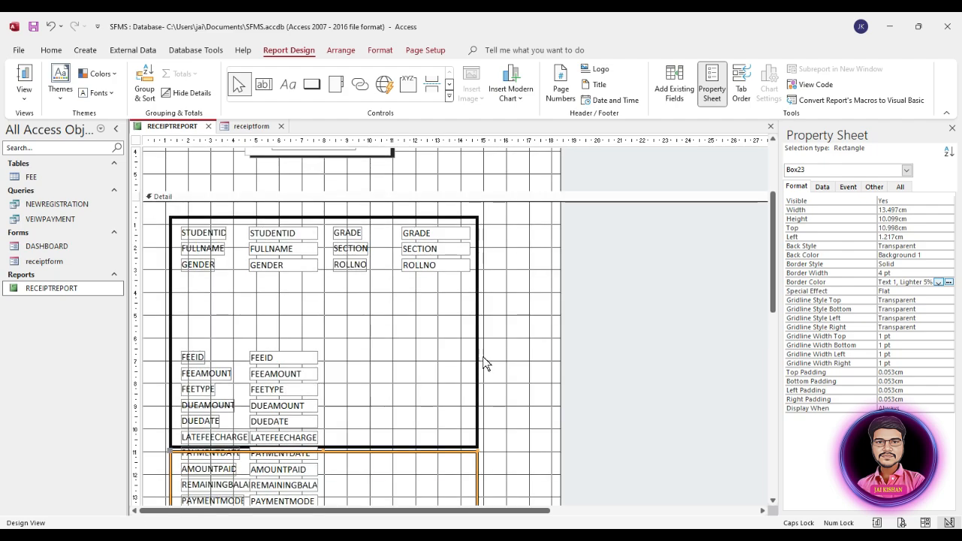
{"action": "left_click_drag", "start_coordinate": [476, 406], "coordinate": [478, 226]}
{"action": "left_click_drag", "start_coordinate": [478, 222], "coordinate": [478, 235]}
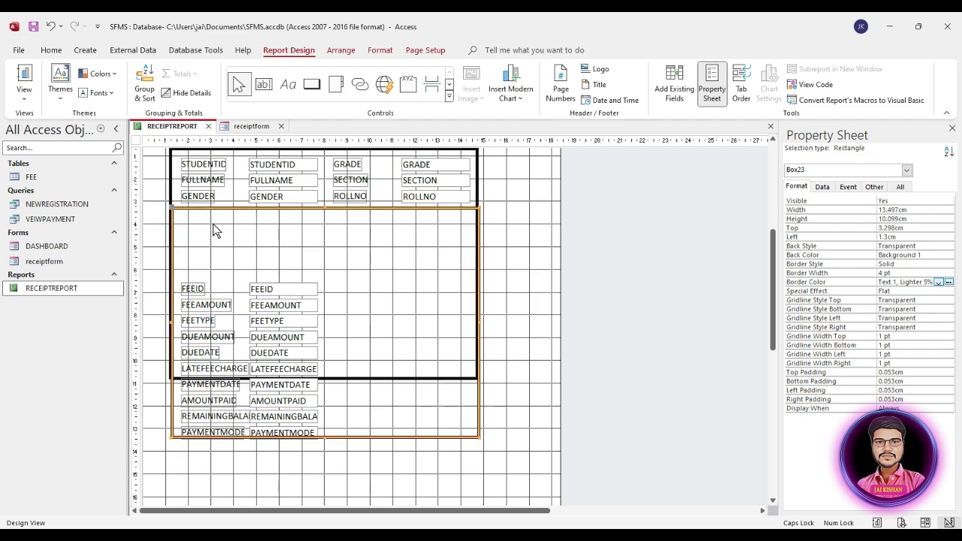
{"action": "key", "text": "Left"}
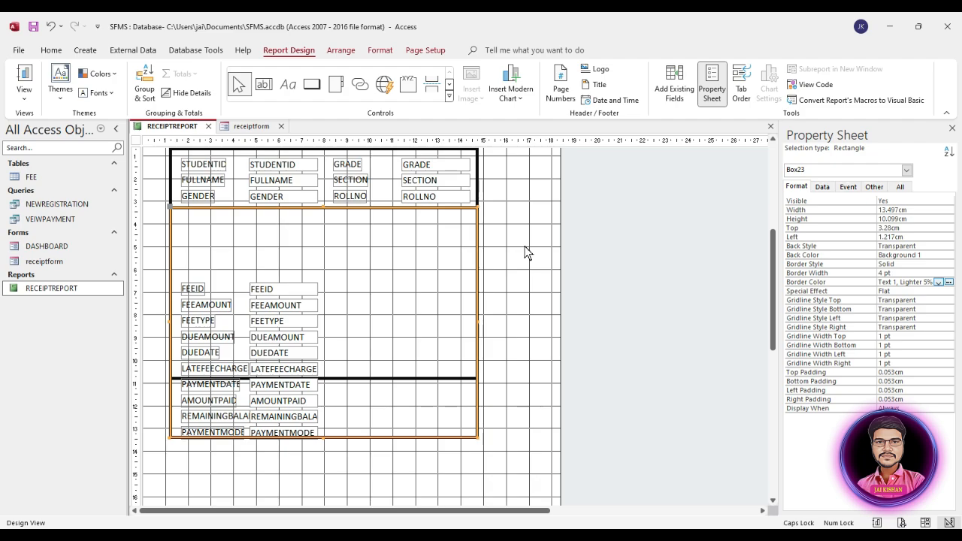
Shorten the copied rectangle to 7.506cm tall so it ends at the box bottom
{"action": "left_click", "coordinate": [478, 172]}
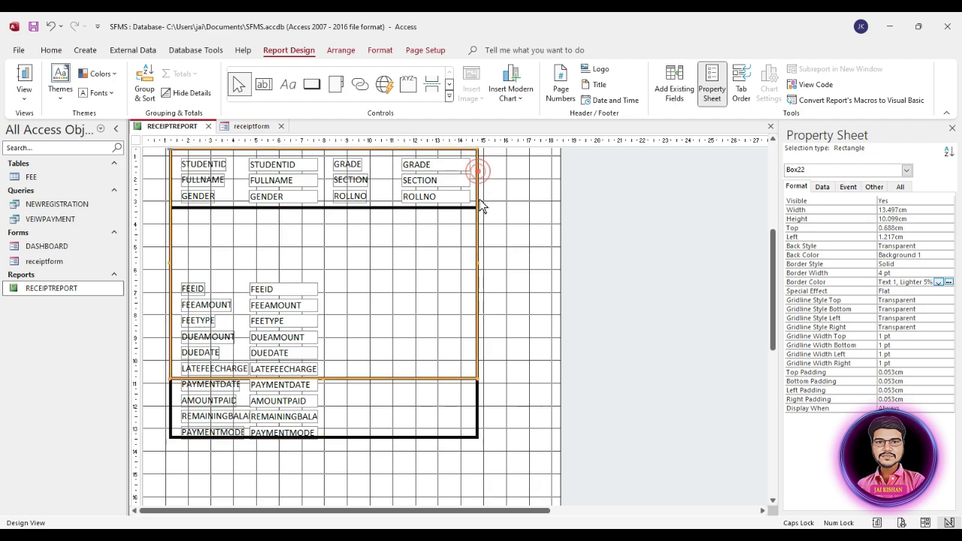
{"action": "left_click", "coordinate": [454, 209]}
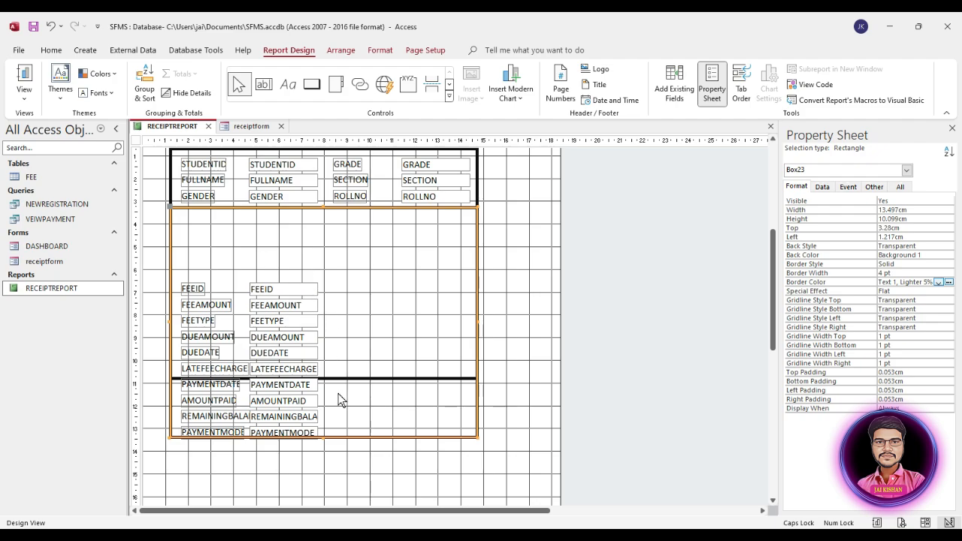
{"action": "left_click", "coordinate": [324, 436]}
{"action": "left_click", "coordinate": [327, 448]}
{"action": "left_click_drag", "start_coordinate": [323, 436], "coordinate": [325, 378]}
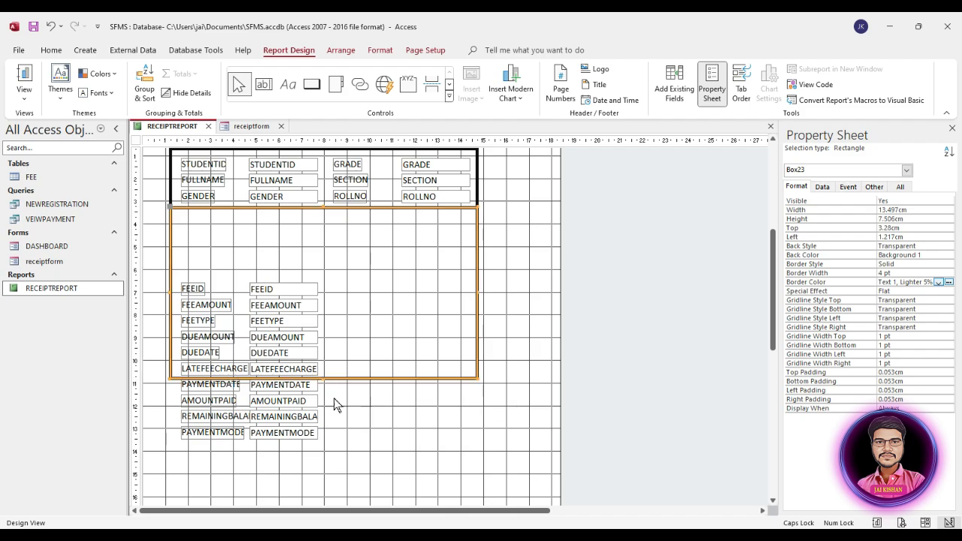
Select both rectangles and align their Left position at 1.217cm
{"action": "left_click", "coordinate": [477, 172]}
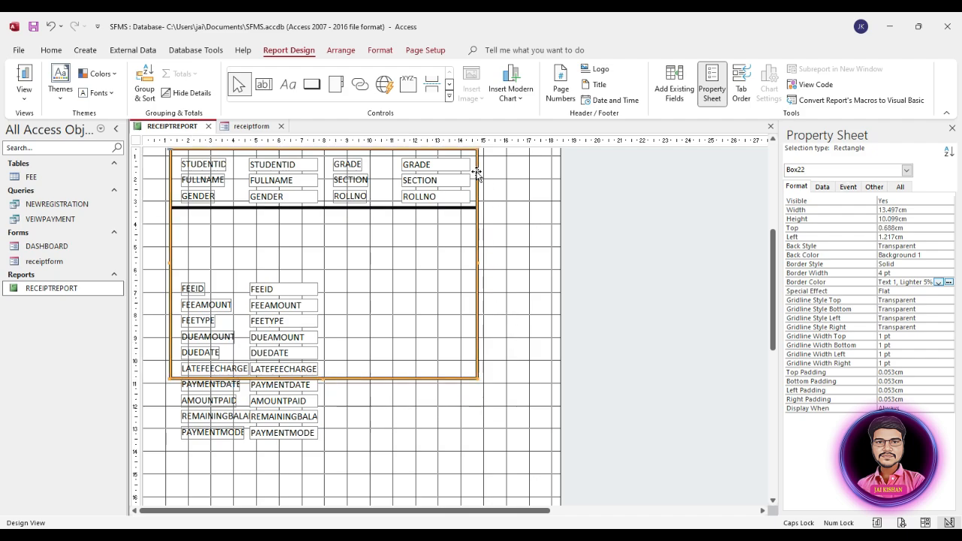
{"action": "left_click", "coordinate": [462, 207]}
{"action": "left_click", "coordinate": [476, 181]}
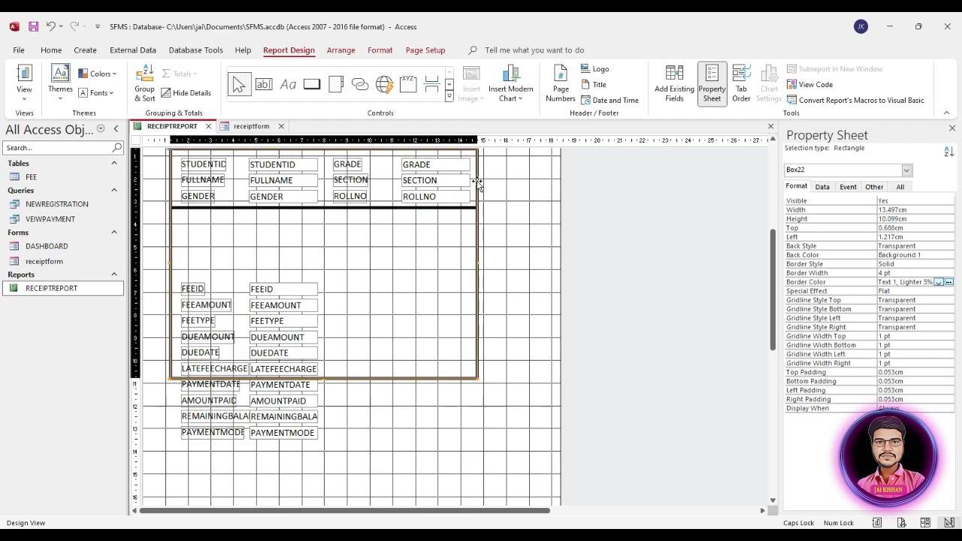
{"action": "left_click", "coordinate": [797, 187]}
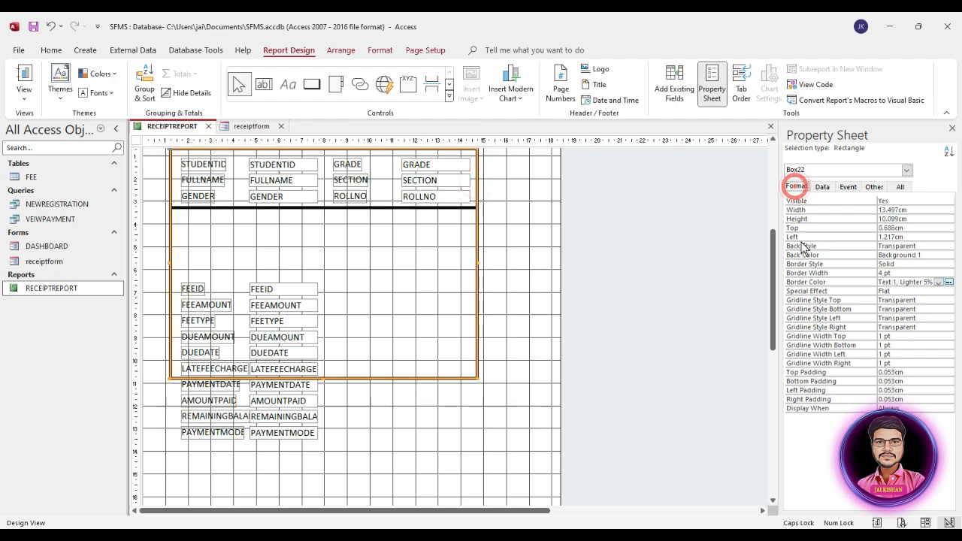
{"action": "left_click", "coordinate": [797, 237]}
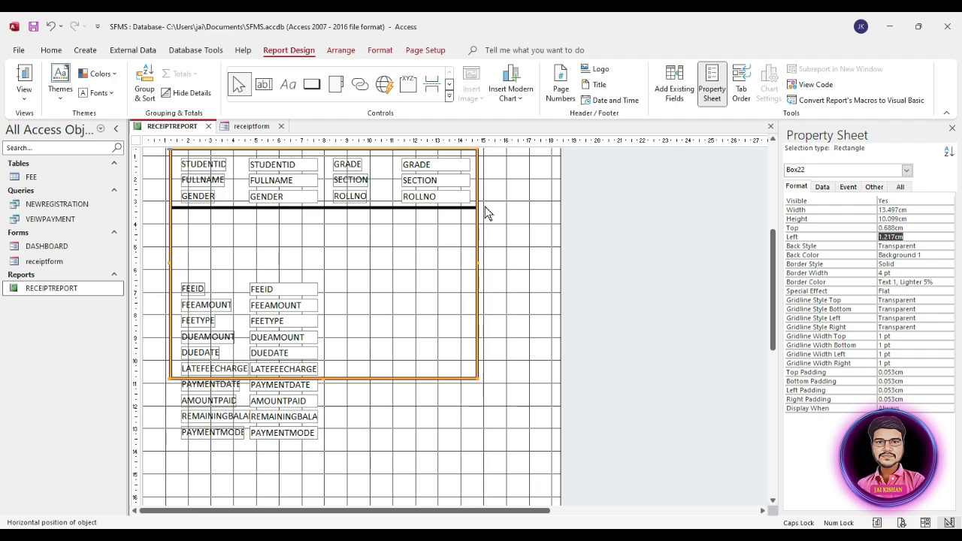
{"action": "left_click", "coordinate": [462, 209]}
{"action": "left_click", "coordinate": [474, 183], "text": "shift"}
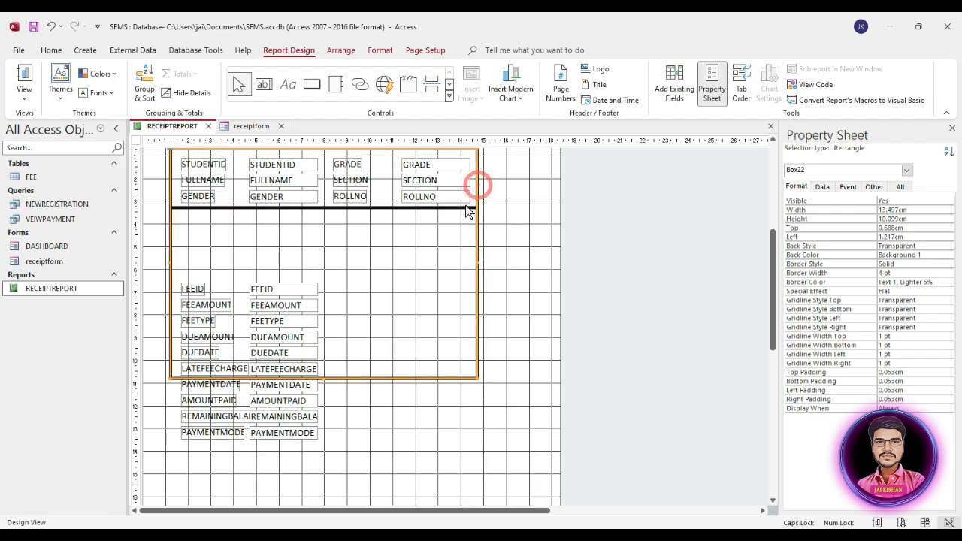
{"action": "left_click", "coordinate": [465, 204]}
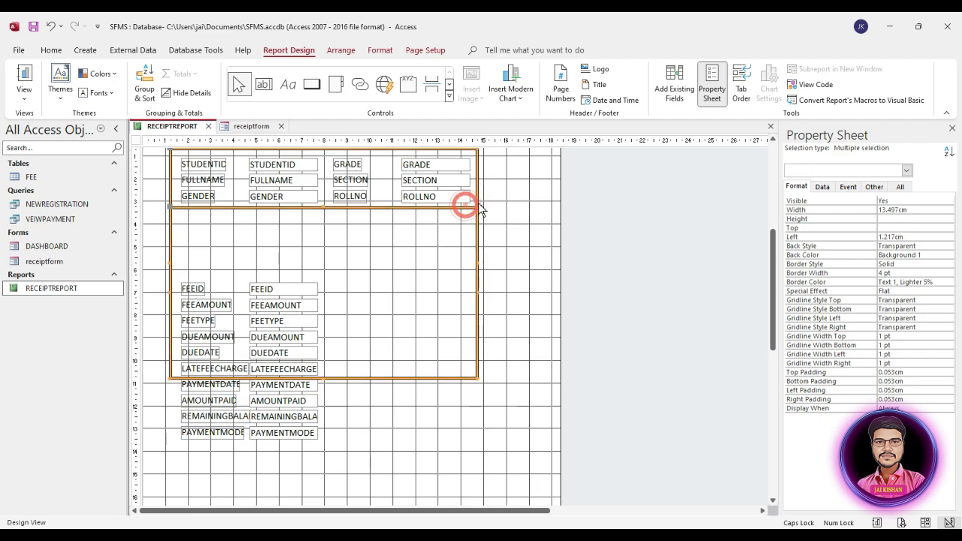
{"action": "left_click", "coordinate": [902, 236]}
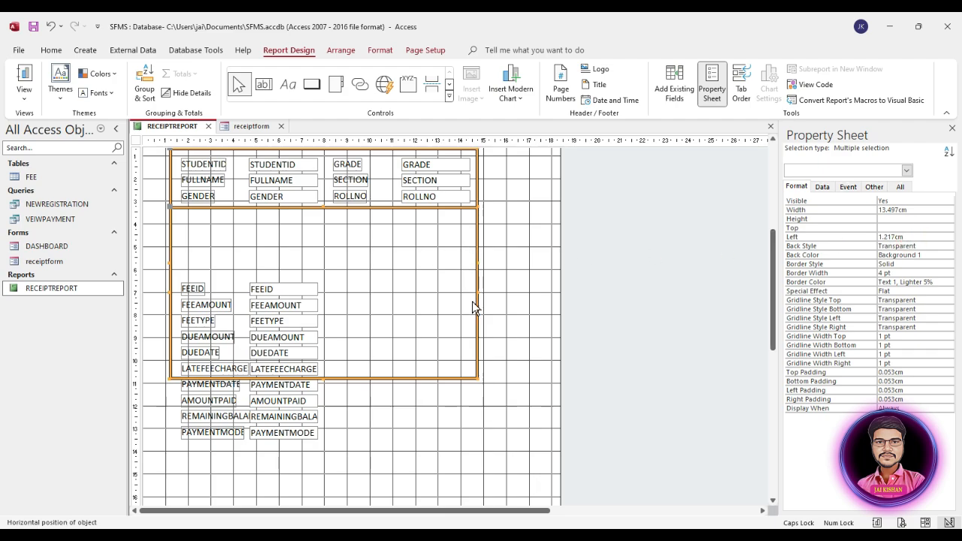
Stack the ten fee and payment fields into even rows, then remove the layout grouping
{"action": "left_click_drag", "start_coordinate": [379, 318], "coordinate": [223, 449]}
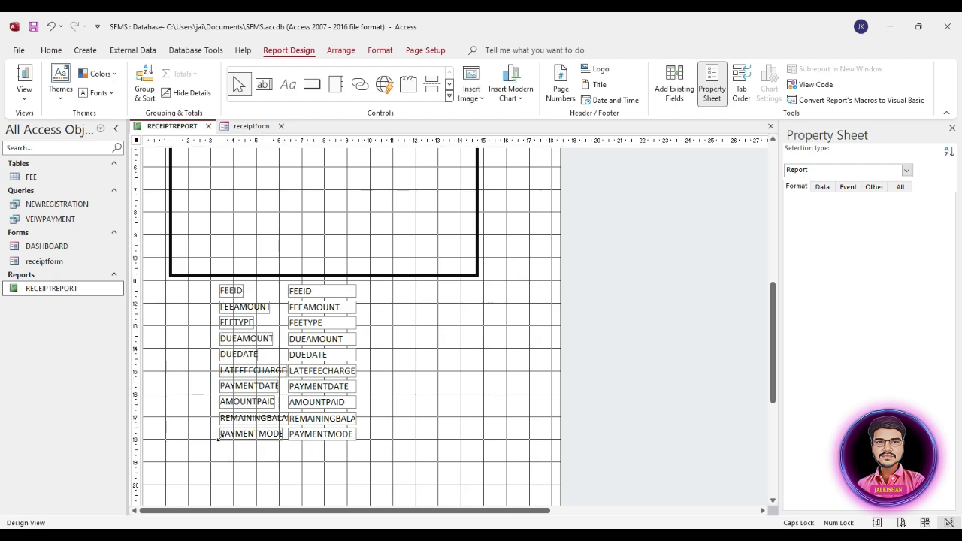
{"action": "right_click", "coordinate": [316, 376]}
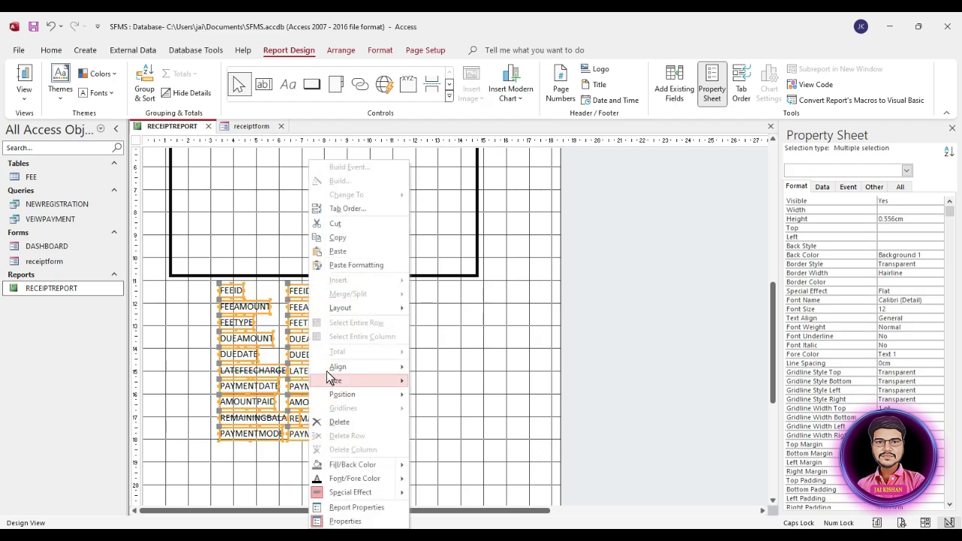
{"action": "left_click", "coordinate": [353, 307]}
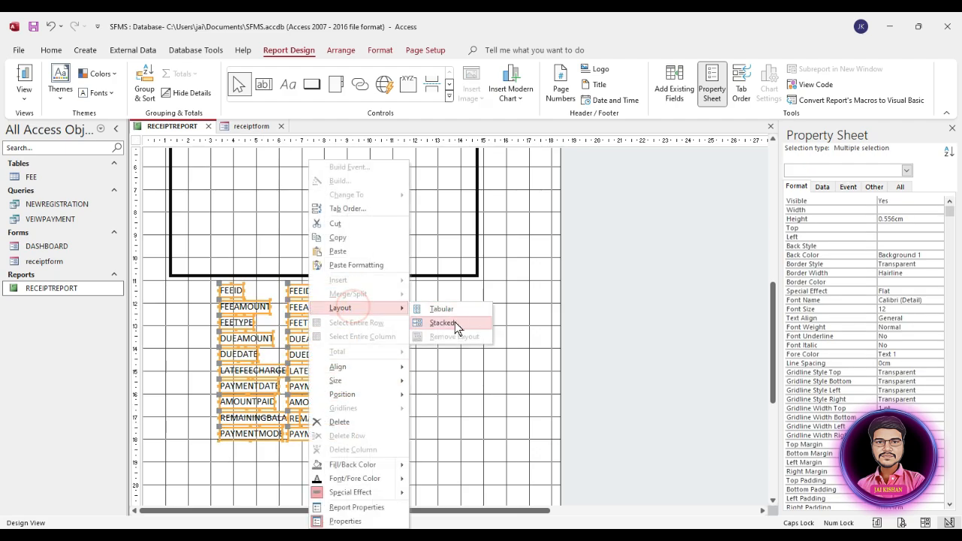
{"action": "left_click", "coordinate": [451, 322]}
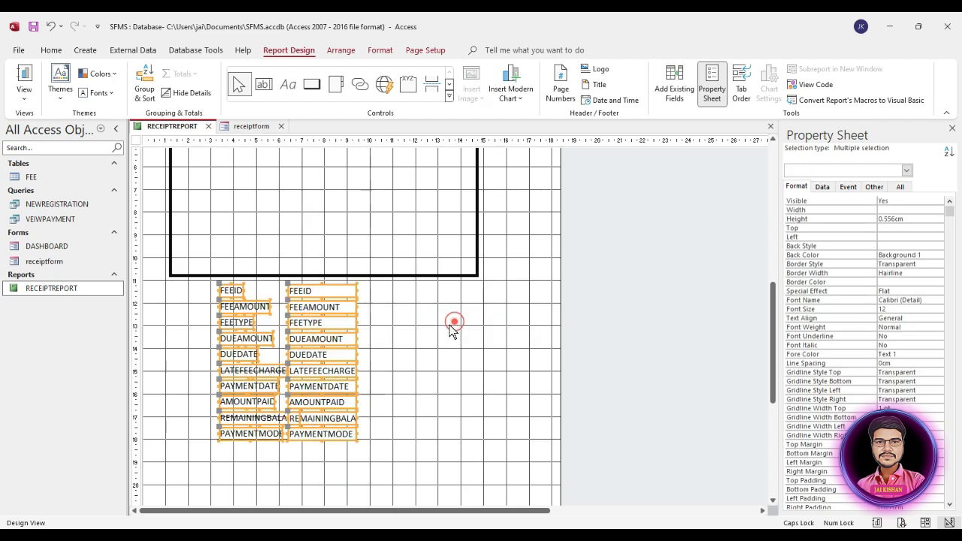
{"action": "right_click", "coordinate": [337, 299]}
{"action": "mouse_move", "coordinate": [398, 311]}
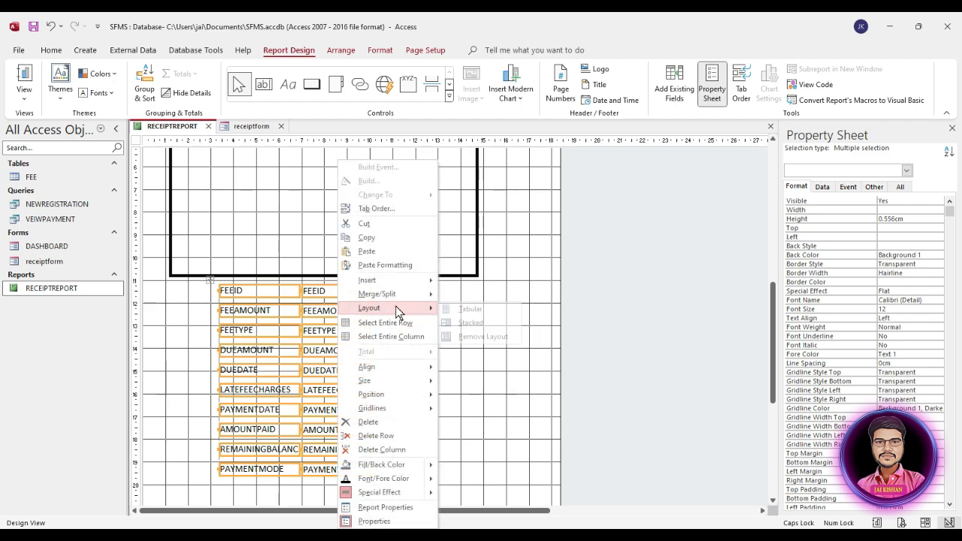
{"action": "left_click", "coordinate": [474, 336]}
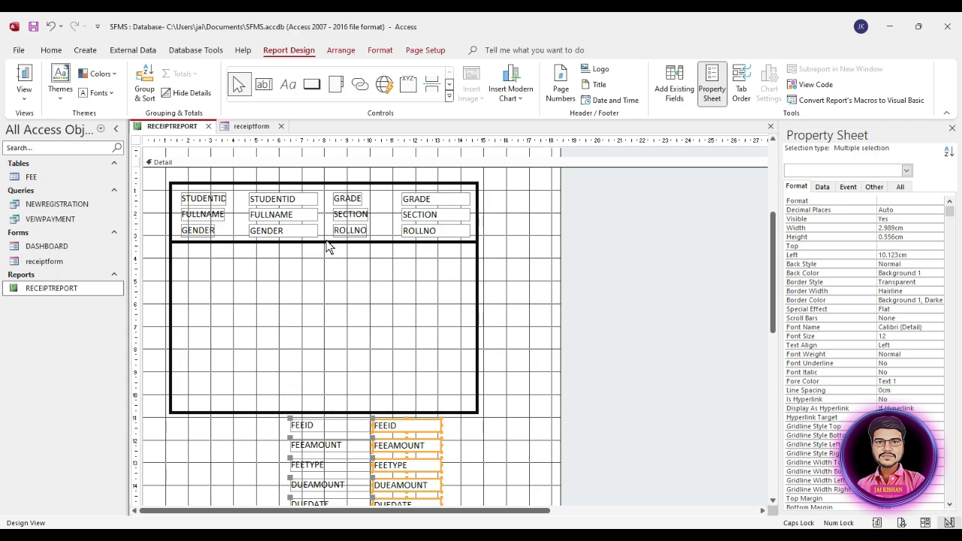
Draw a vertical line down from the top of the box with a 4 pt border
{"action": "left_click", "coordinate": [449, 96]}
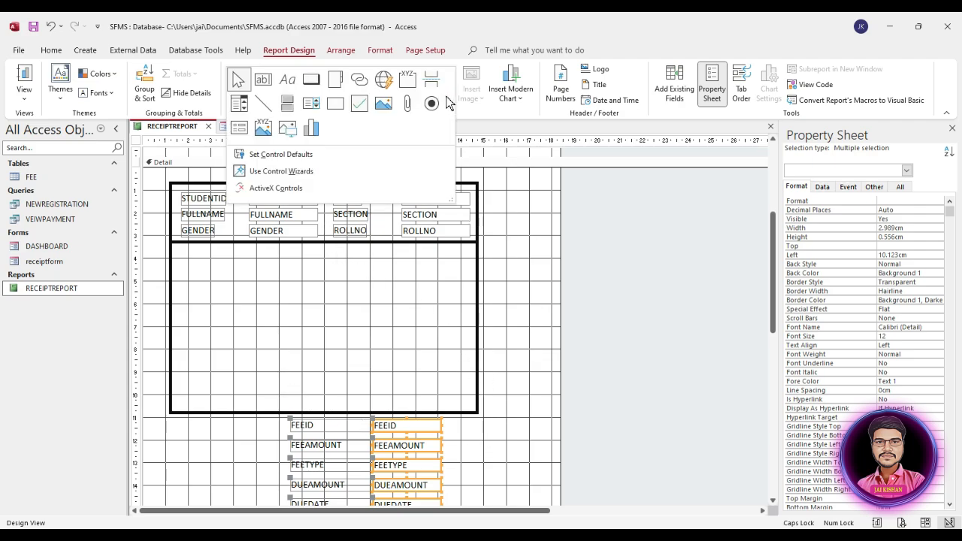
{"action": "left_click", "coordinate": [267, 107]}
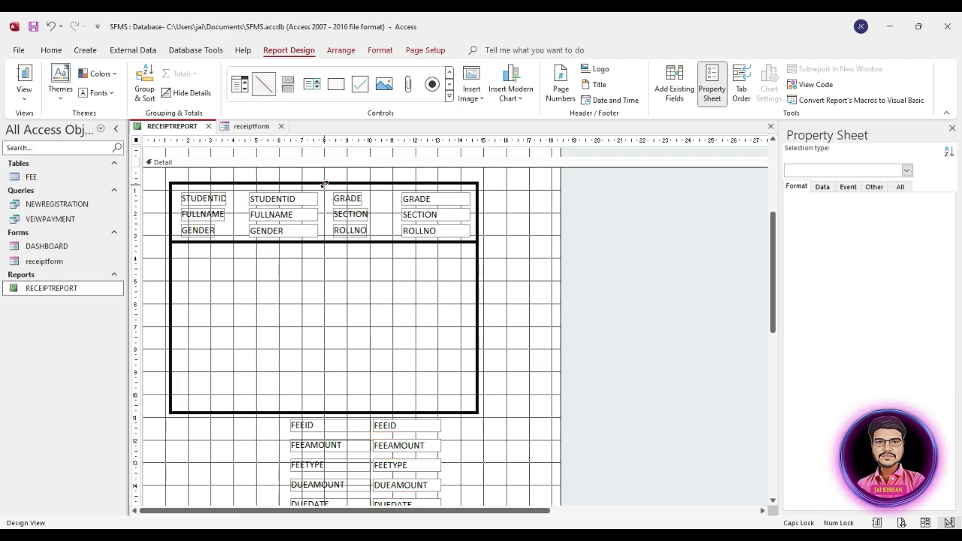
{"action": "left_click", "coordinate": [325, 183]}
{"action": "left_click_drag", "start_coordinate": [392, 183], "coordinate": [326, 242]}
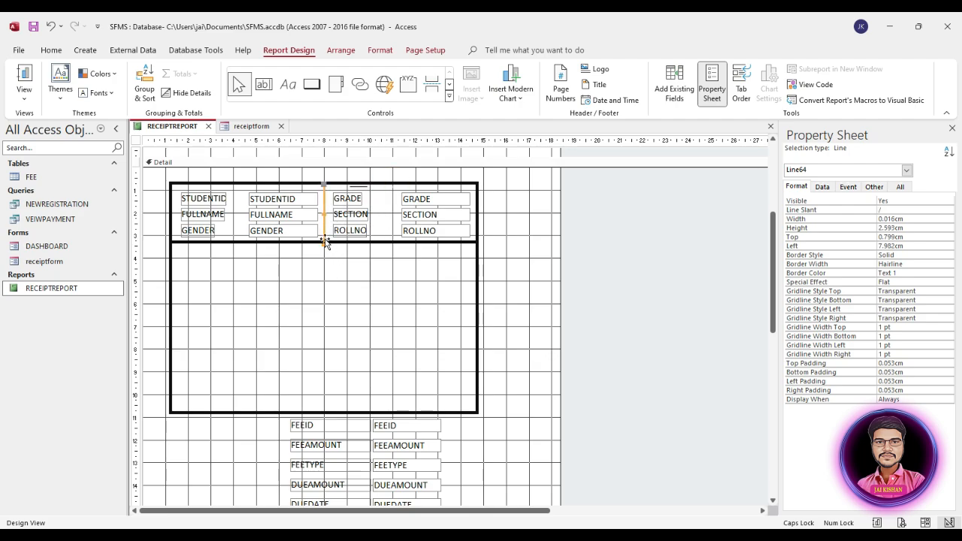
{"action": "left_click", "coordinate": [854, 309]}
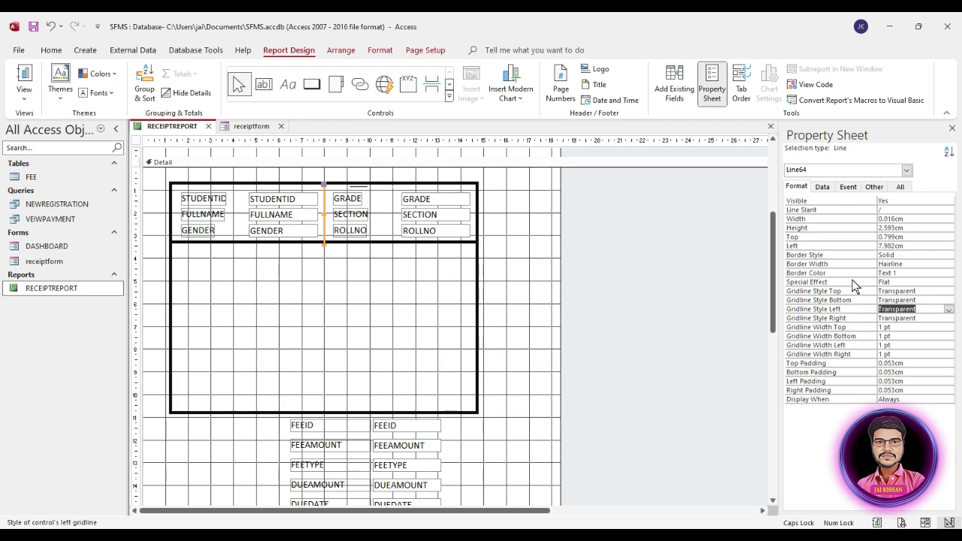
{"action": "left_click", "coordinate": [852, 264]}
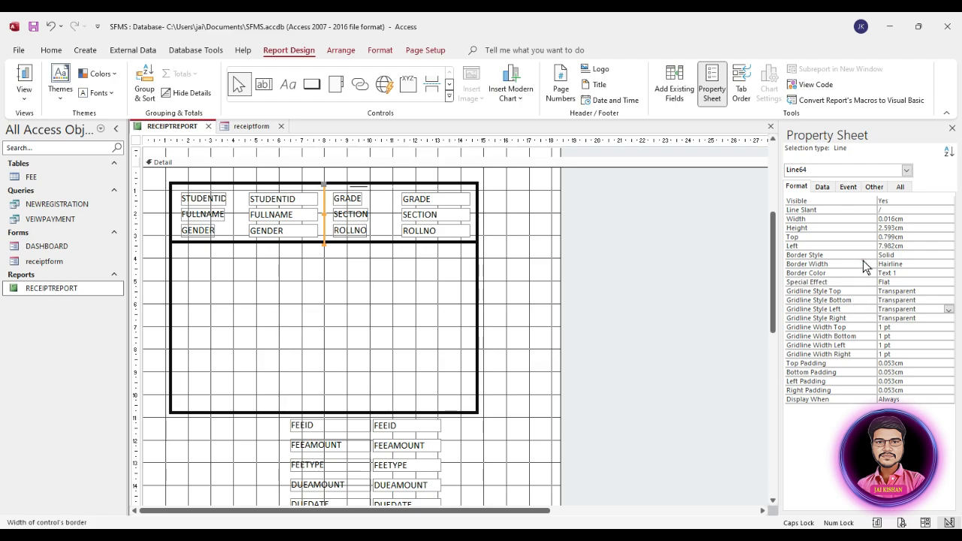
{"action": "left_click", "coordinate": [950, 265]}
{"action": "left_click", "coordinate": [887, 306]}
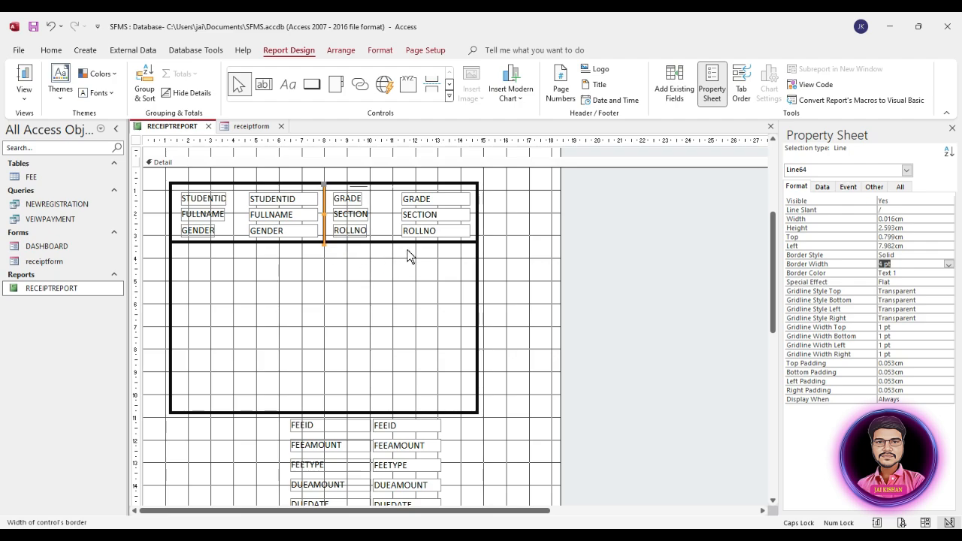
{"action": "left_click", "coordinate": [647, 239]}
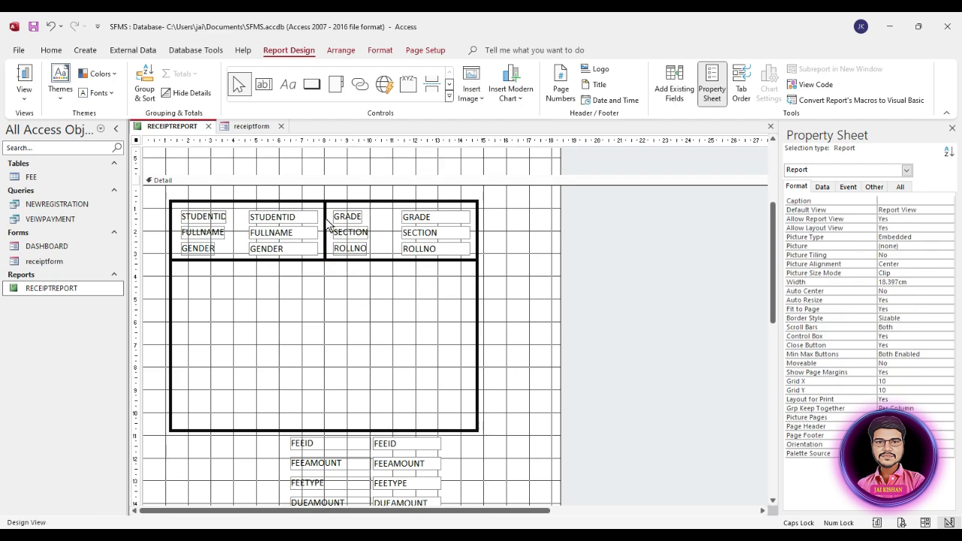
Extend the divider to the box bottom and set its Width to 0cm to keep it vertical
{"action": "left_click", "coordinate": [325, 224]}
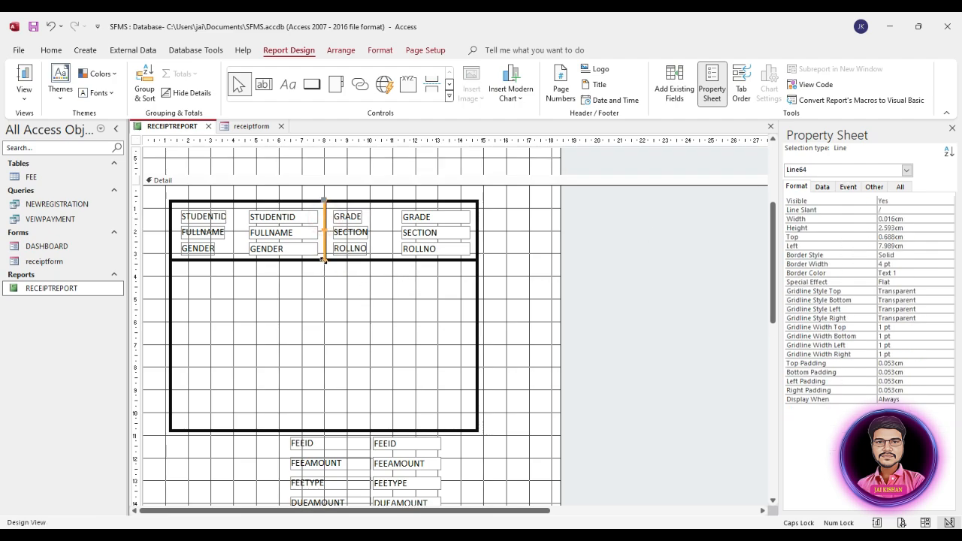
{"action": "left_click_drag", "start_coordinate": [324, 259], "coordinate": [324, 431]}
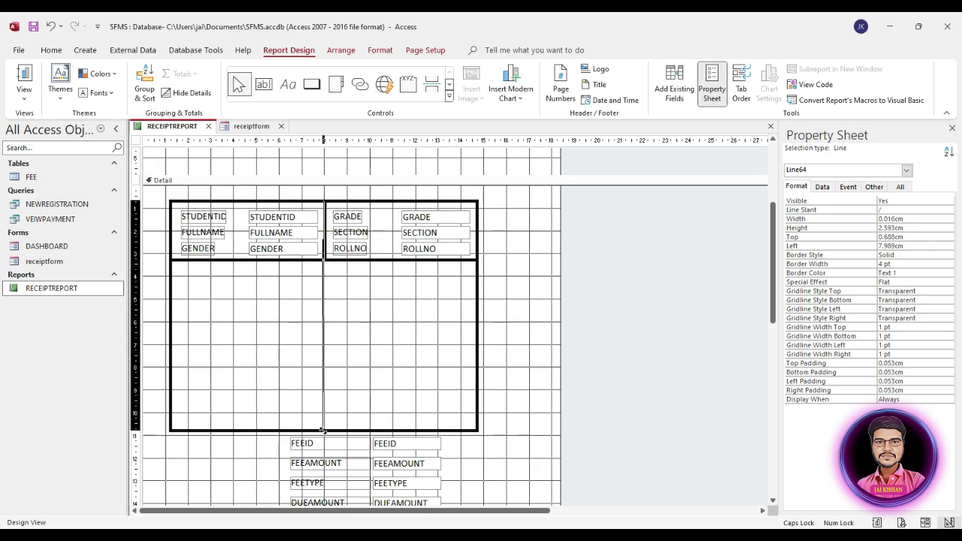
{"action": "left_click", "coordinate": [340, 367]}
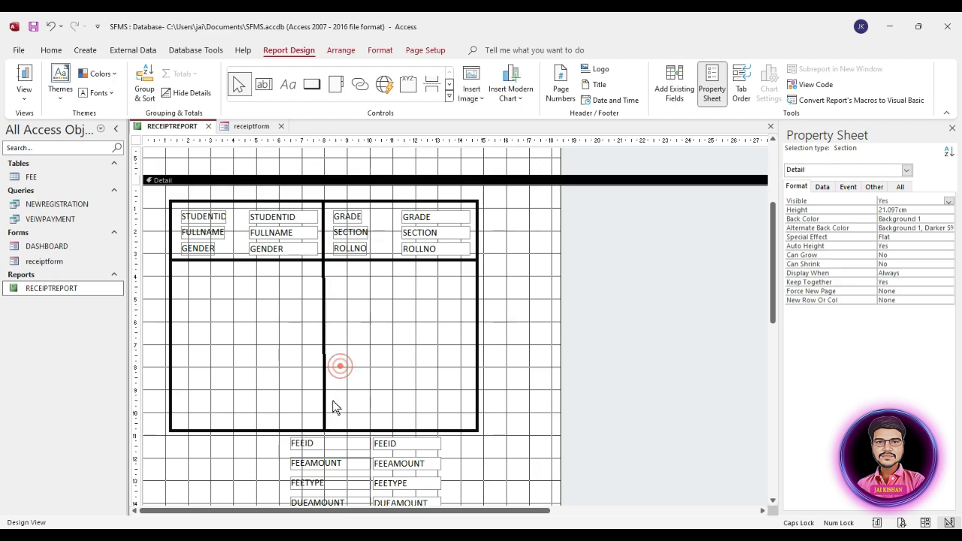
{"action": "left_click", "coordinate": [325, 412]}
{"action": "left_click", "coordinate": [339, 355]}
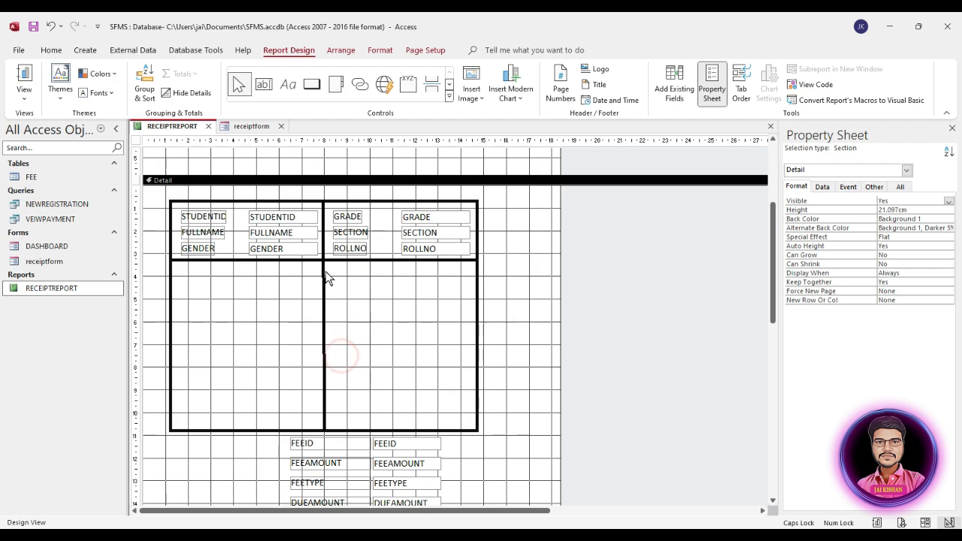
{"action": "left_click", "coordinate": [326, 428]}
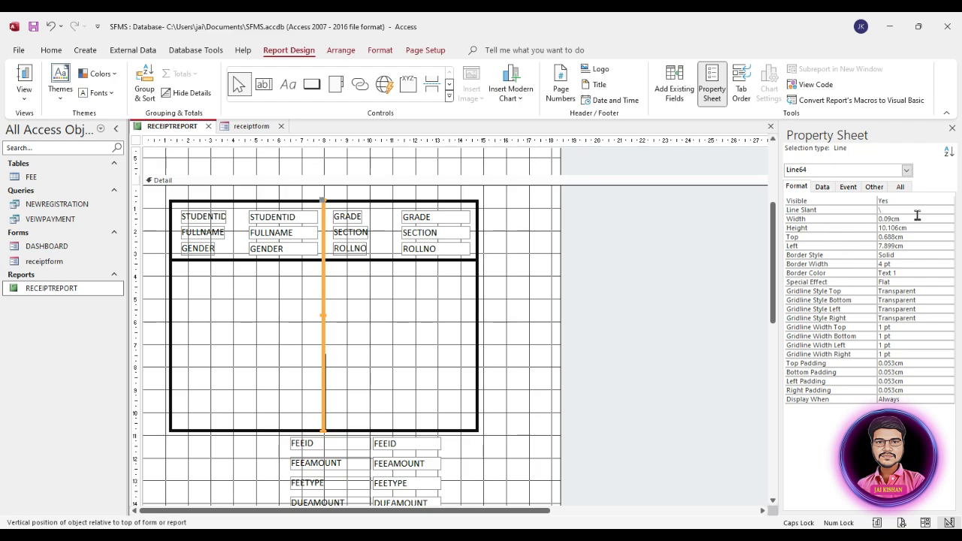
{"action": "left_click", "coordinate": [861, 219]}
{"action": "type", "text": "0"}
{"action": "key", "text": "Return"}
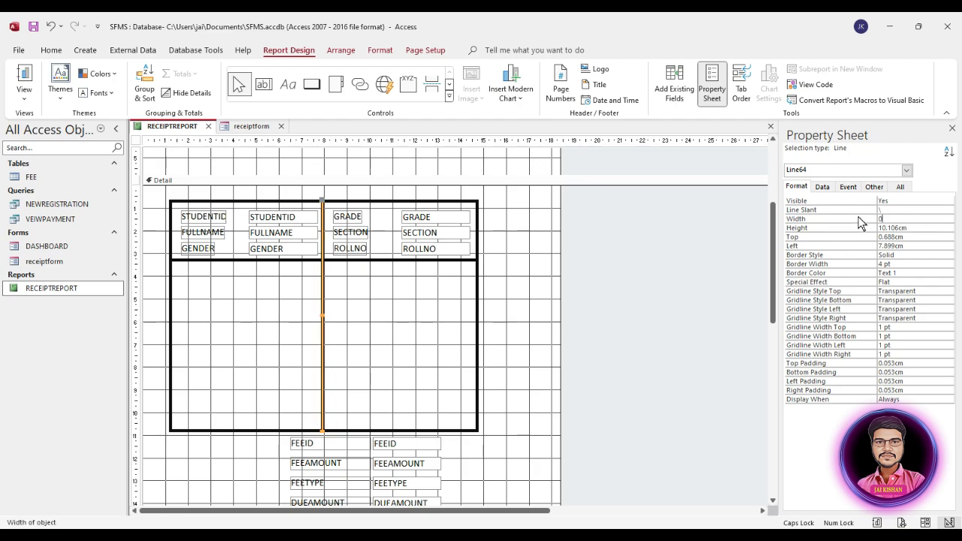
{"action": "left_click", "coordinate": [809, 219]}
{"action": "left_click", "coordinate": [358, 314]}
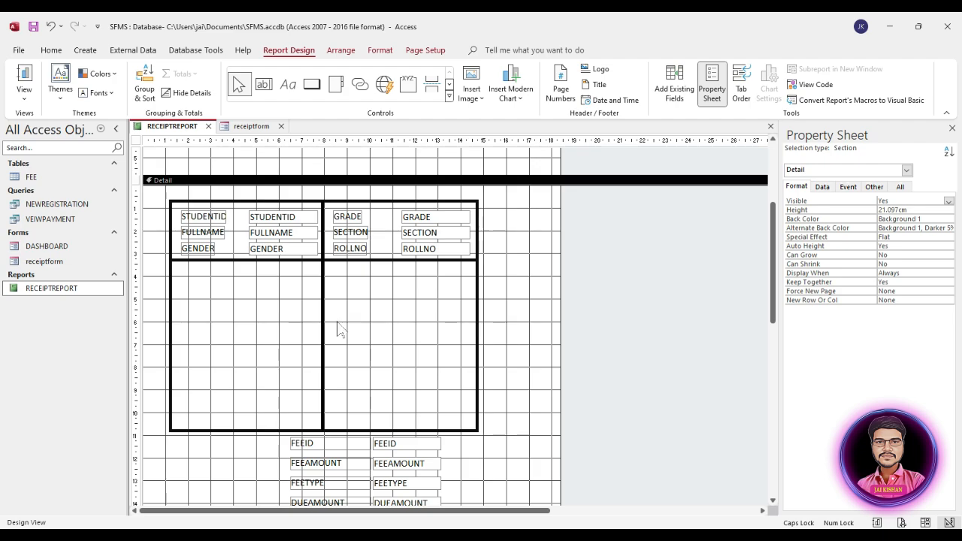
Preview the two-column RECEIPTREPORT, then switch back to Design View
{"action": "double_click", "coordinate": [51, 289]}
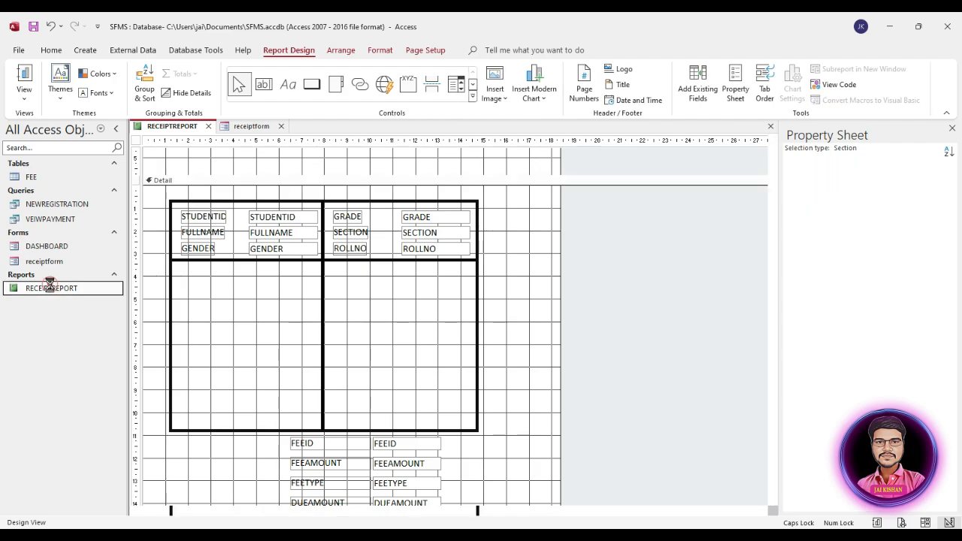
{"action": "scroll", "coordinate": [616, 321], "scroll_direction": "down", "scroll_amount": 3}
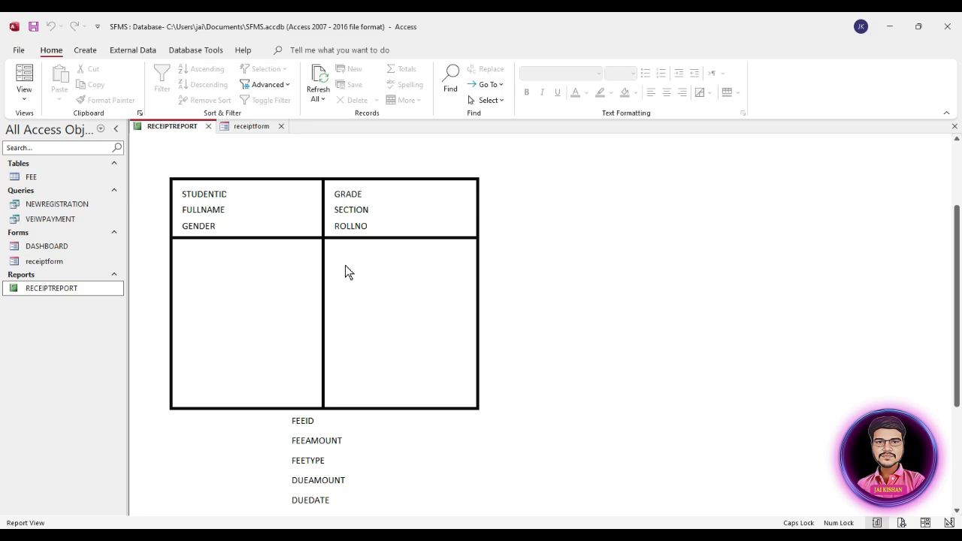
{"action": "right_click", "coordinate": [379, 288]}
{"action": "left_click", "coordinate": [416, 331]}
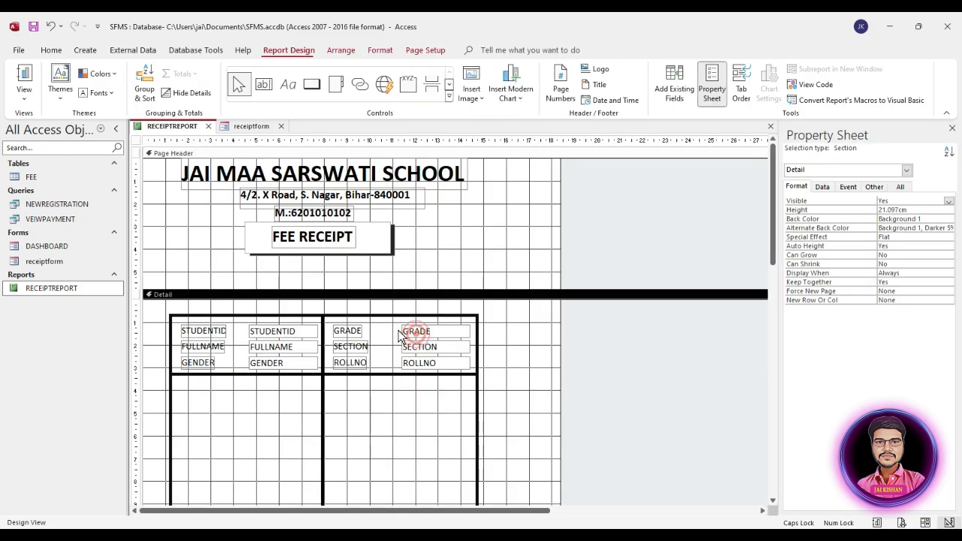
{"action": "scroll", "coordinate": [398, 353], "scroll_direction": "down", "scroll_amount": 1}
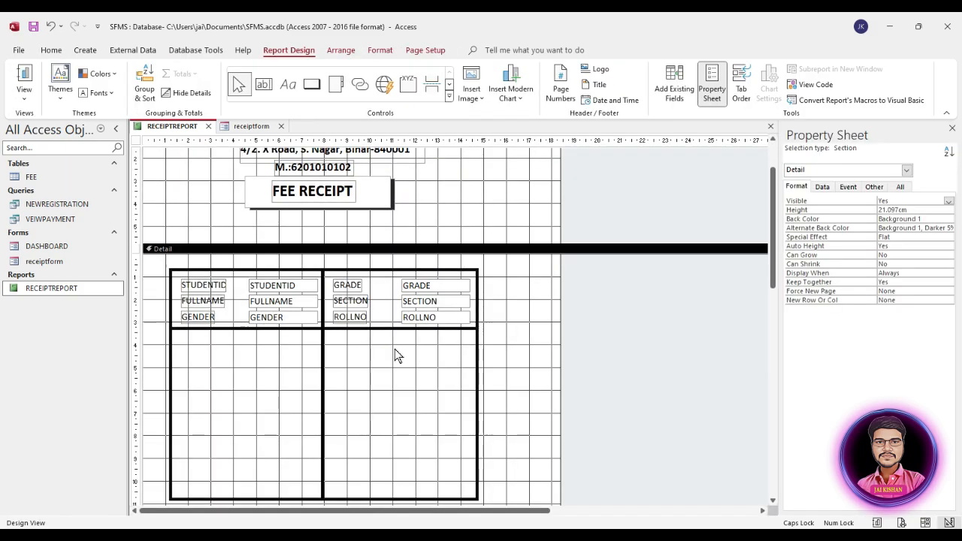
Copy and paste the 4 pt vertical divider line
{"action": "left_click", "coordinate": [322, 355]}
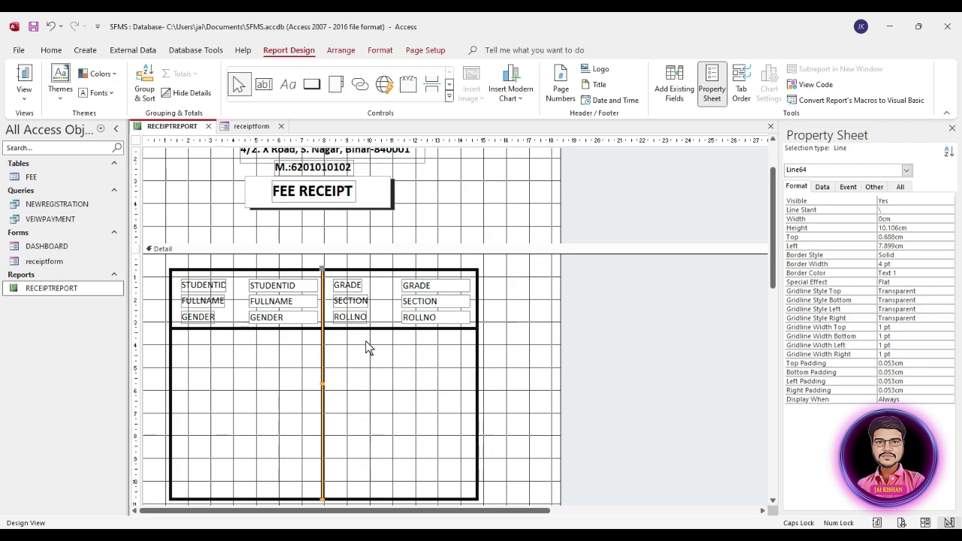
{"action": "key", "text": "ctrl+c"}
{"action": "key", "text": "ctrl+v"}
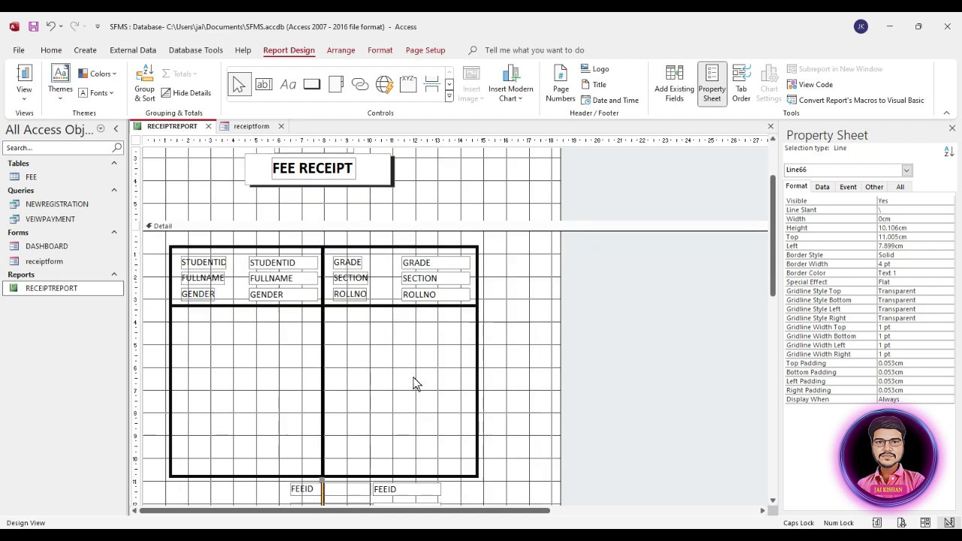
Move the pasted line into the table and set its Height to 0 to make it horizontal
{"action": "left_click_drag", "start_coordinate": [321, 426], "coordinate": [270, 262]}
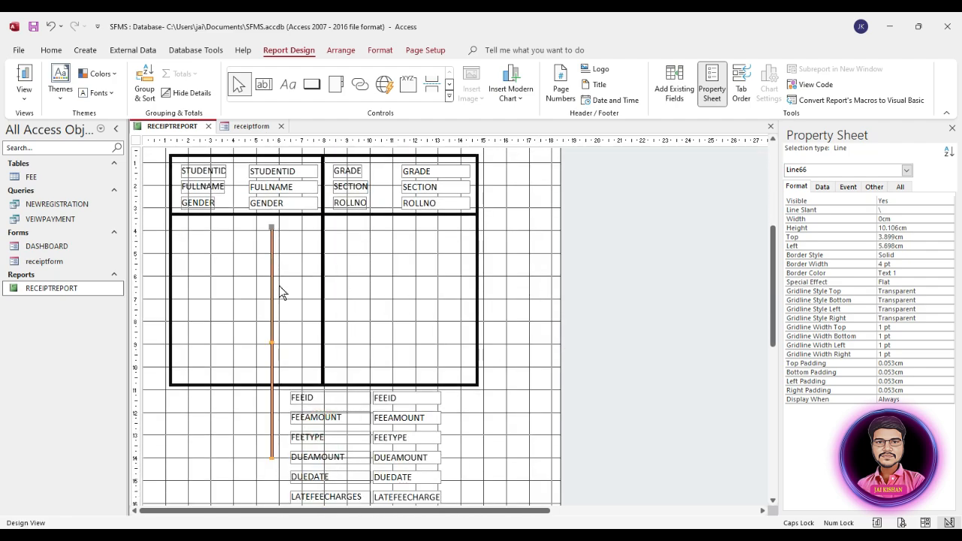
{"action": "left_click", "coordinate": [273, 461]}
{"action": "left_click", "coordinate": [272, 459]}
{"action": "left_click_drag", "start_coordinate": [272, 458], "coordinate": [500, 226]}
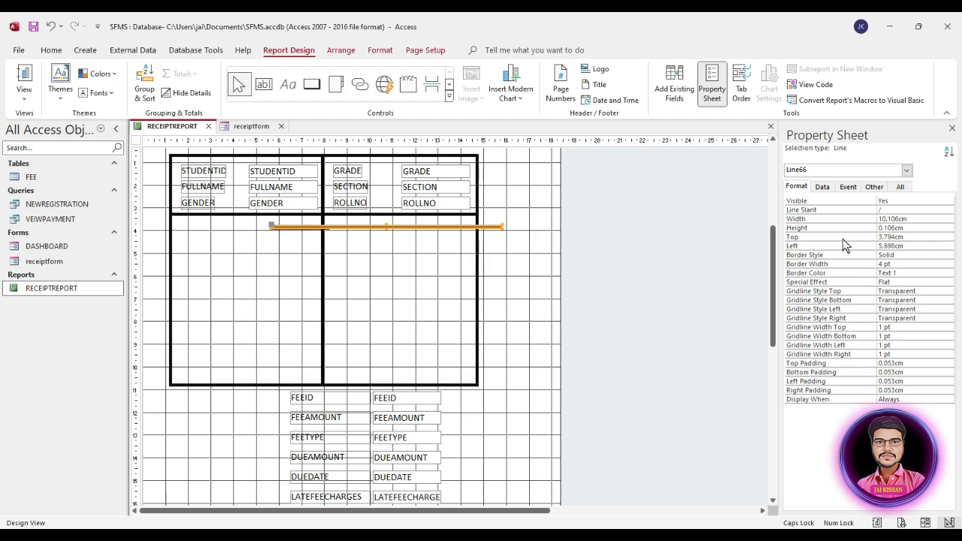
{"action": "left_click", "coordinate": [802, 227]}
{"action": "type", "text": "0"}
{"action": "left_click_drag", "start_coordinate": [427, 229], "coordinate": [322, 240]}
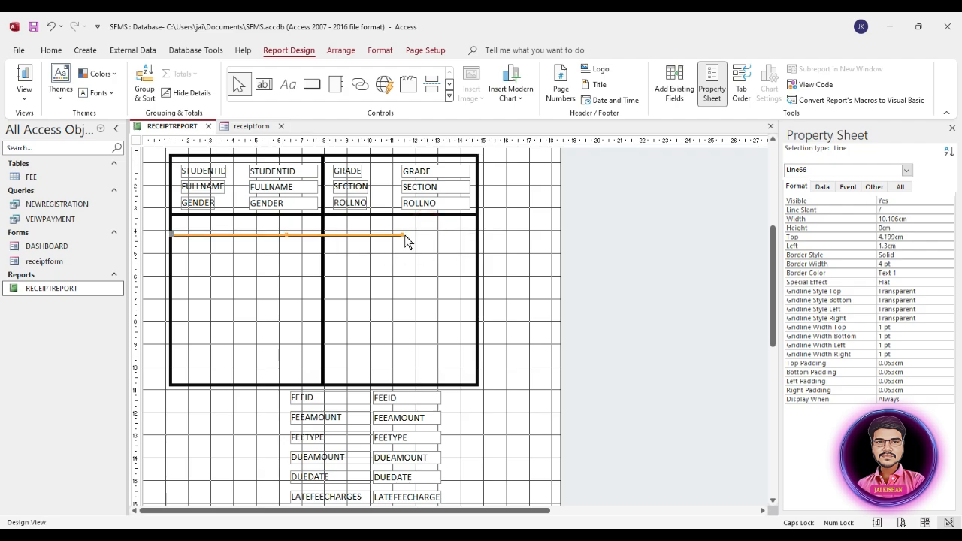
Give the horizontal line the box's 13.497cm width and nudge it slightly lower
{"action": "left_click", "coordinate": [477, 237]}
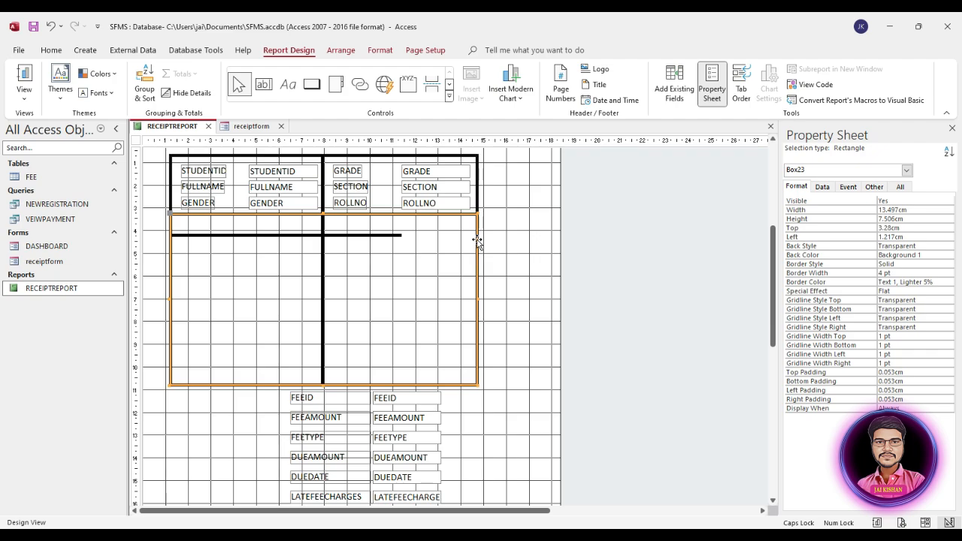
{"action": "left_click", "coordinate": [813, 209]}
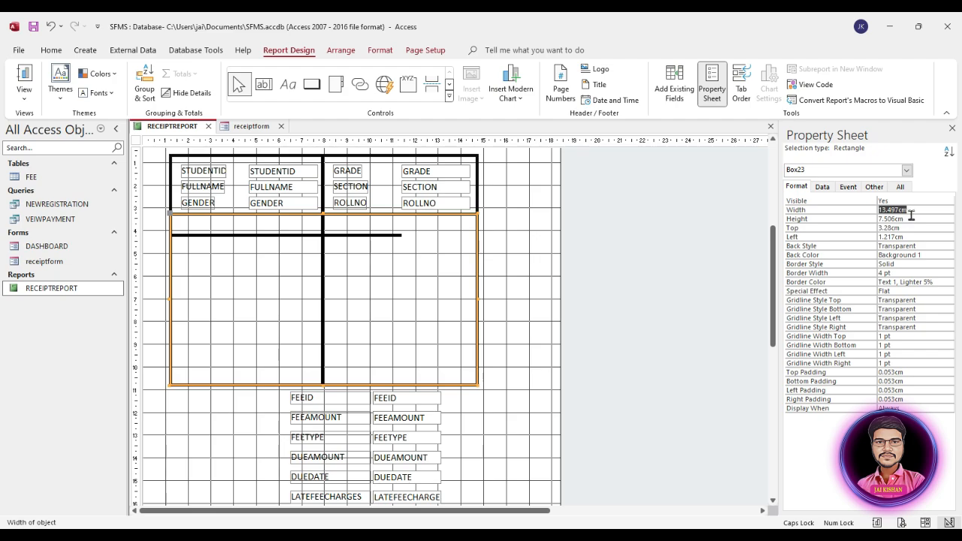
{"action": "left_click", "coordinate": [375, 236]}
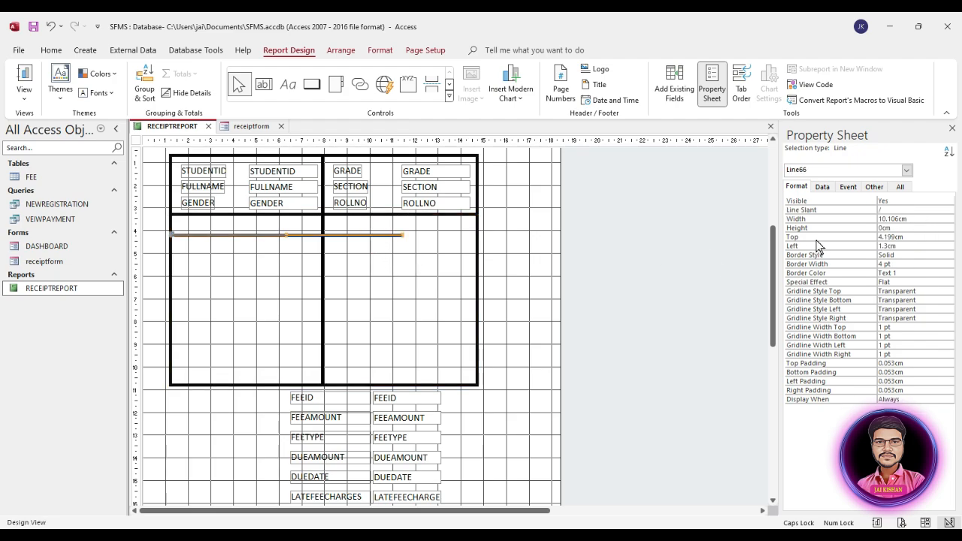
{"action": "left_click", "coordinate": [916, 219]}
{"action": "key", "text": "ctrl+v"}
{"action": "key", "text": "Return"}
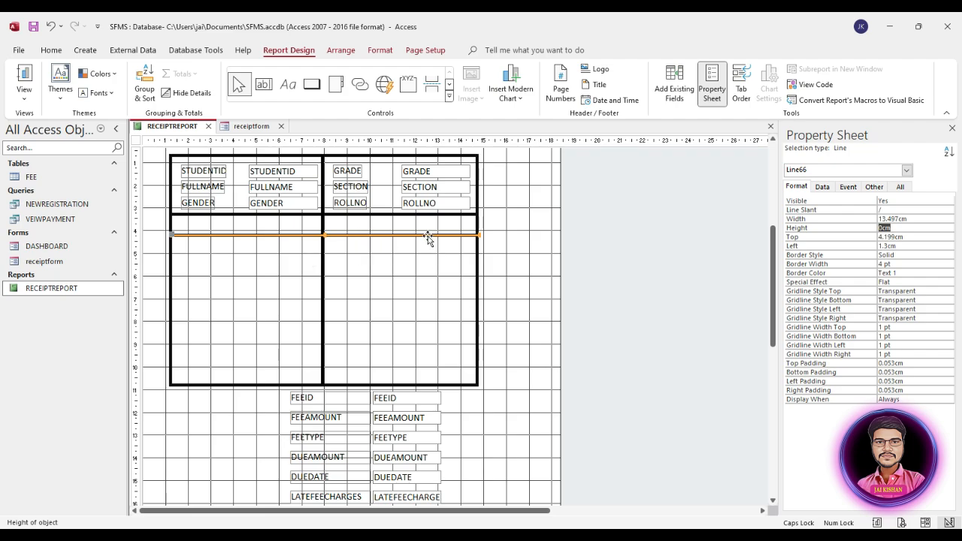
{"action": "key", "text": "Up"}
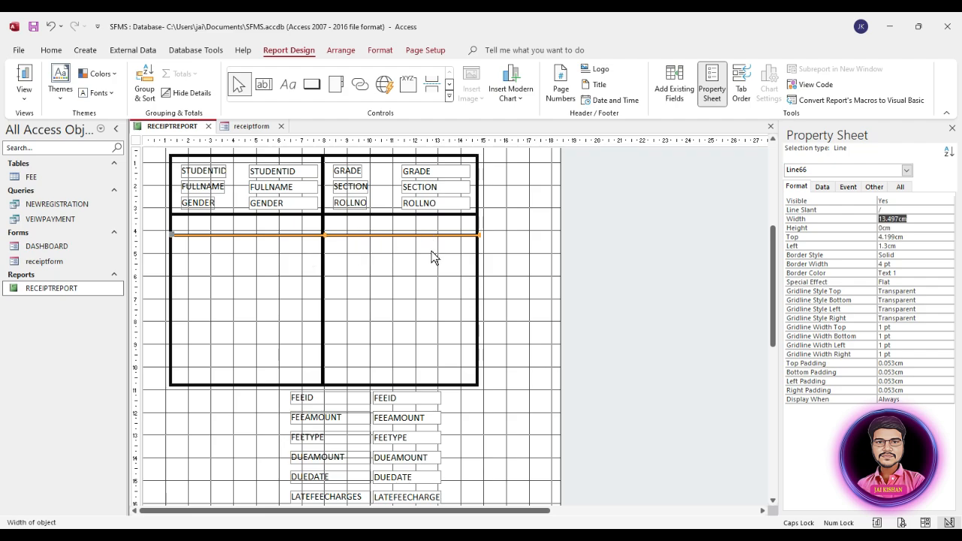
{"action": "left_click", "coordinate": [427, 266]}
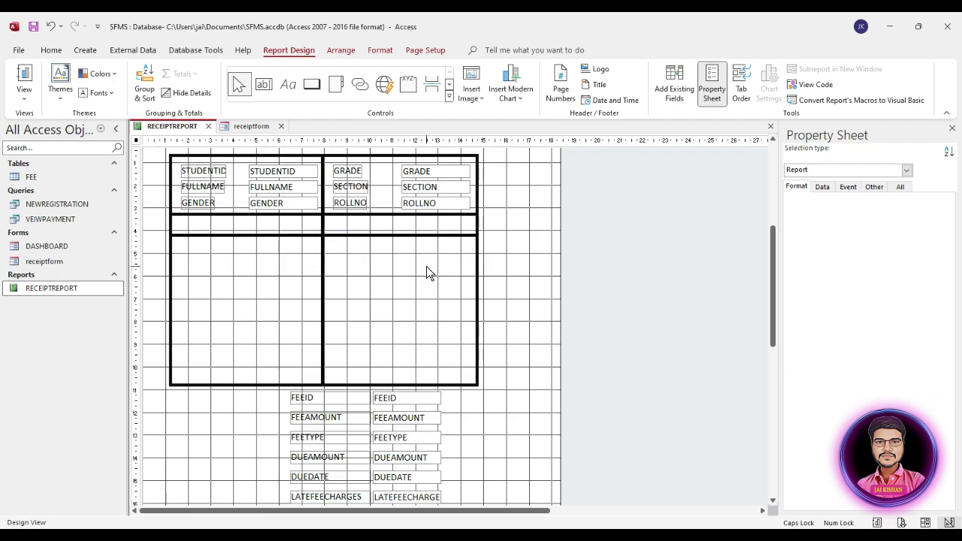
{"action": "left_click", "coordinate": [267, 235]}
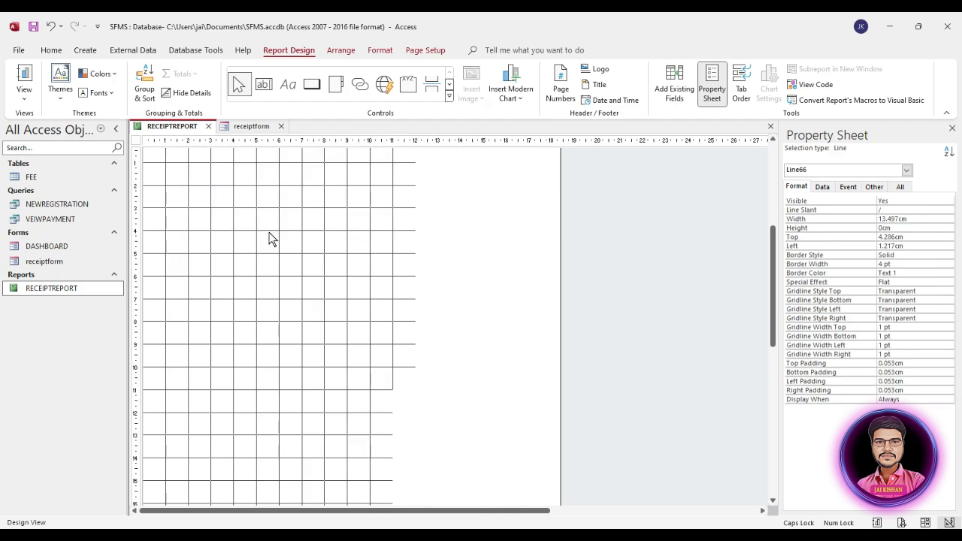
{"action": "key", "text": "Down"}
{"action": "key", "text": "Down"}
{"action": "key", "text": "Down"}
{"action": "key", "text": "Down"}
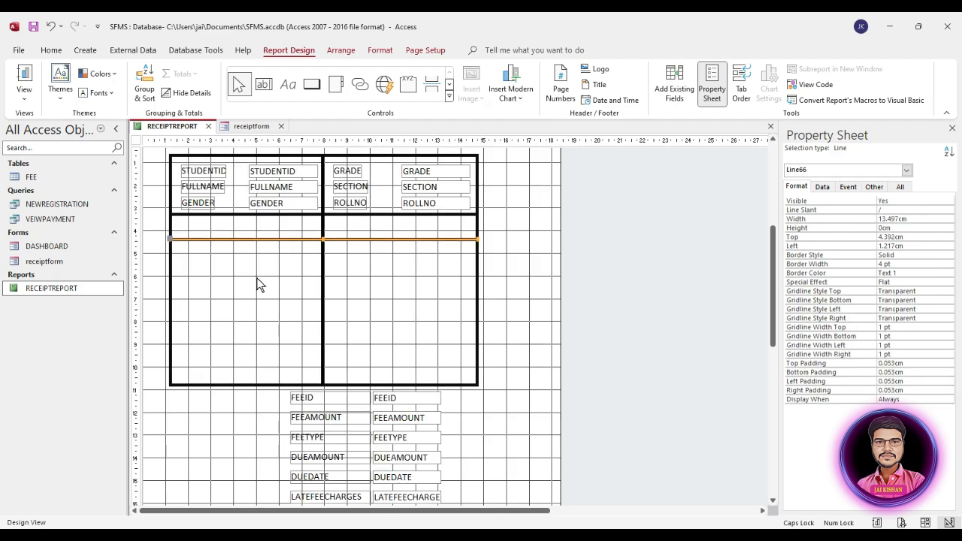
{"action": "left_click", "coordinate": [208, 299]}
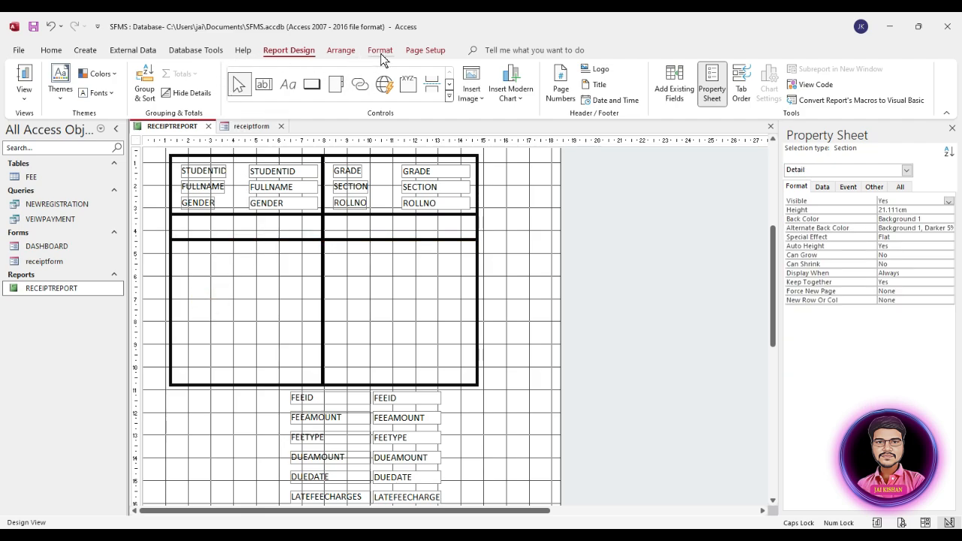
Add a DETAILS text label in the left header cell of the grid
{"action": "left_click", "coordinate": [288, 84]}
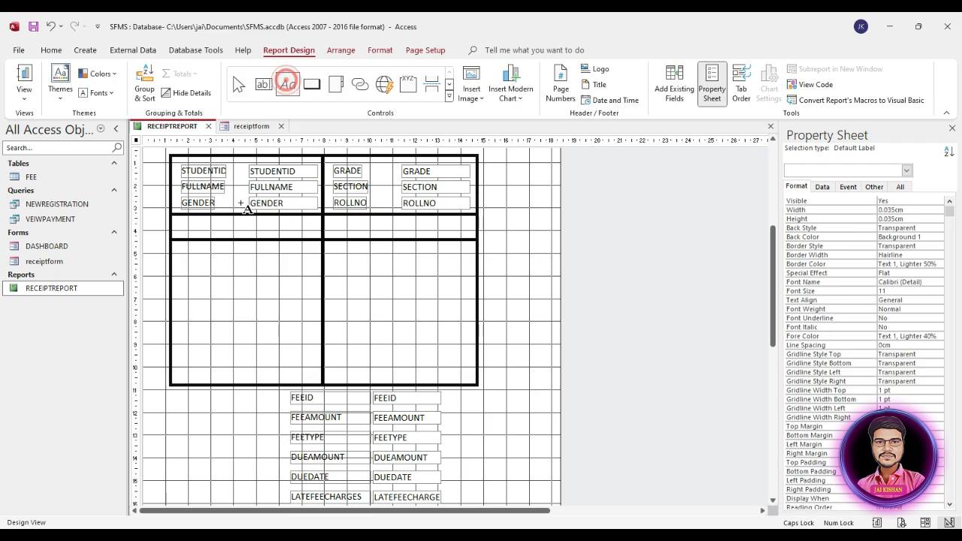
{"action": "left_click_drag", "start_coordinate": [191, 224], "coordinate": [309, 239]}
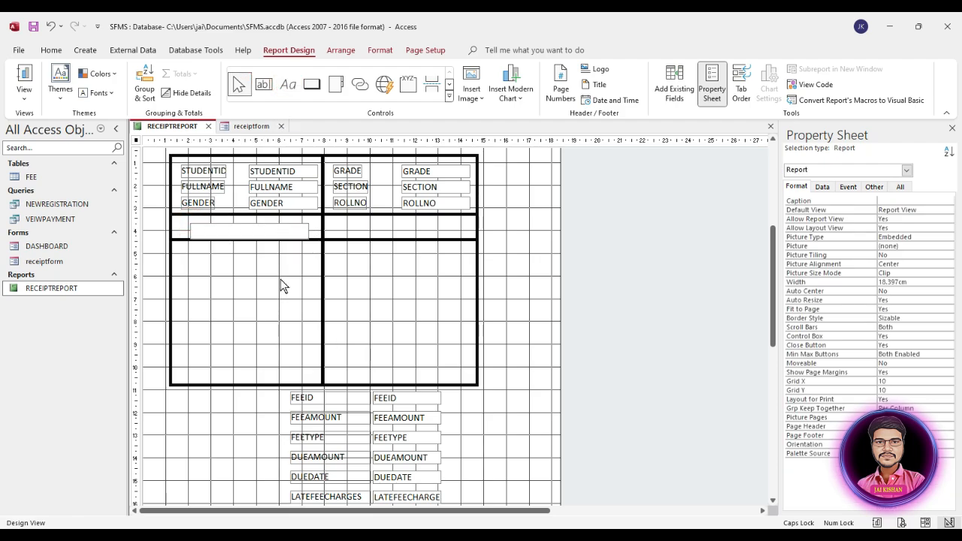
{"action": "type", "text": "DETAILS"}
Format the DETAILS label as black, 14 pt, bold and centred
{"action": "left_click", "coordinate": [275, 279]}
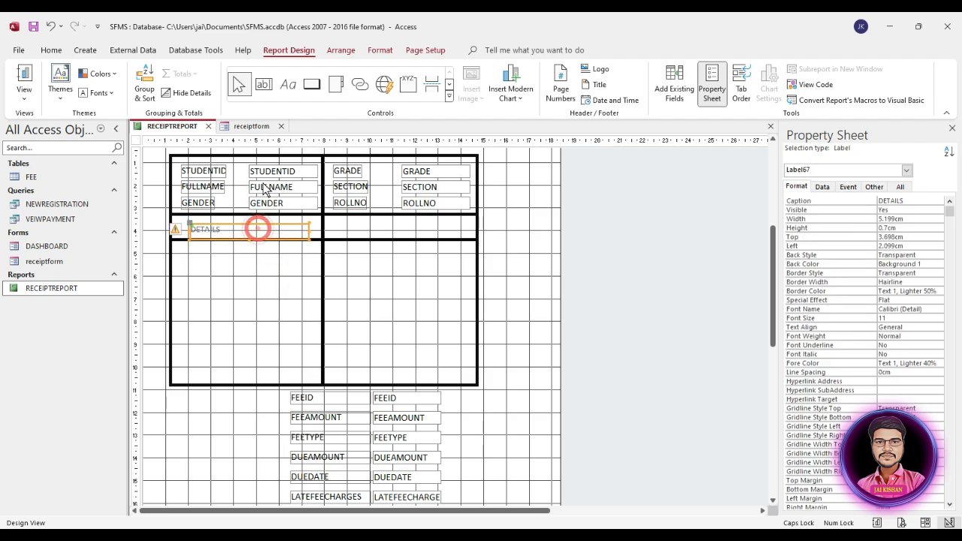
{"action": "left_click", "coordinate": [379, 50]}
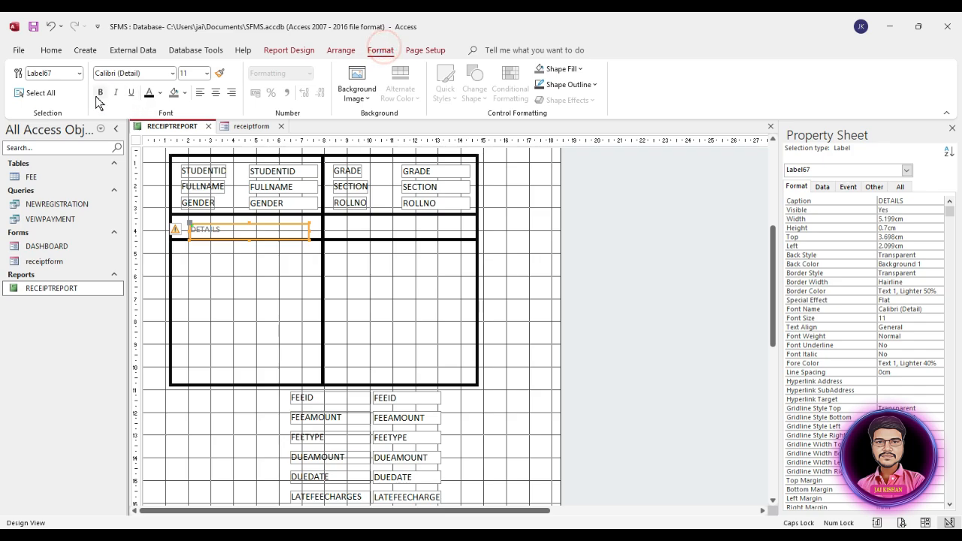
{"action": "left_click", "coordinate": [149, 93]}
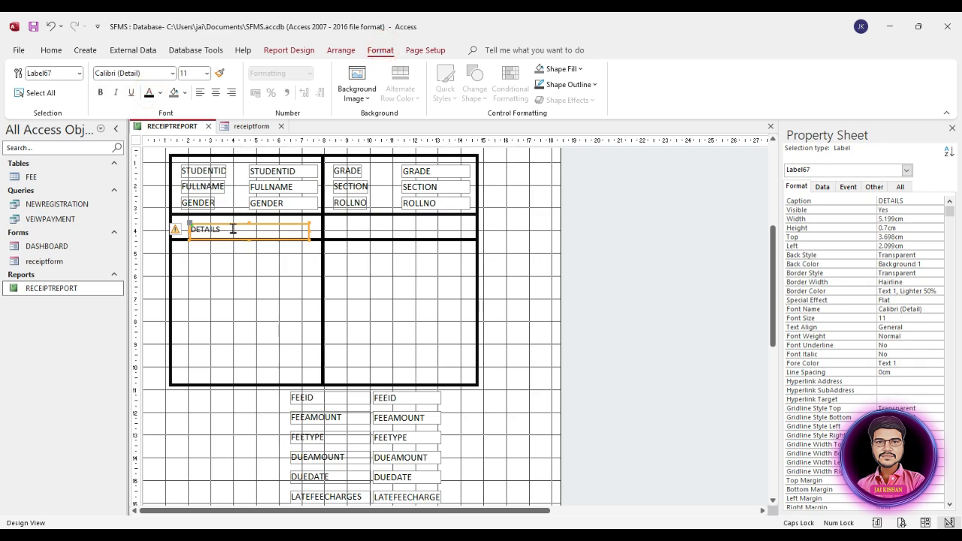
{"action": "left_click", "coordinate": [205, 73]}
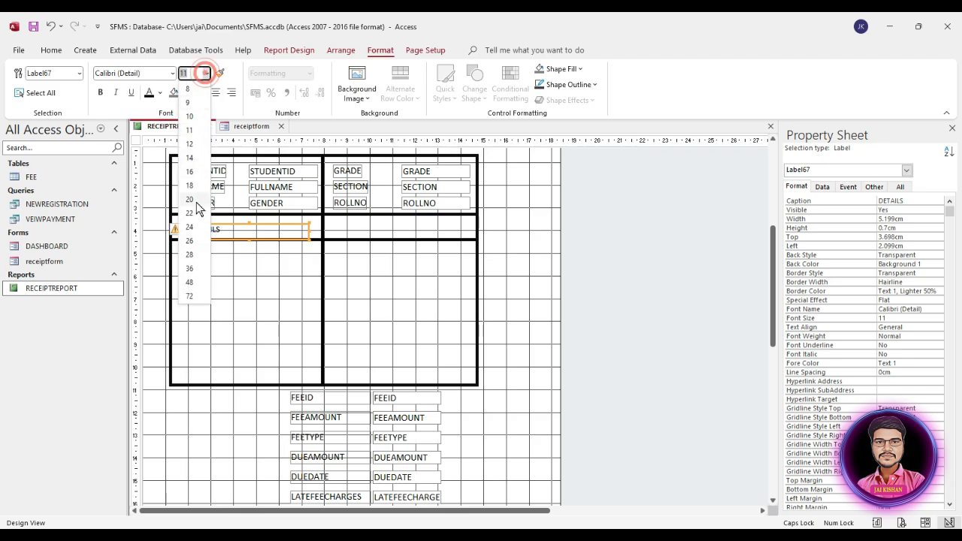
{"action": "left_click", "coordinate": [193, 159]}
{"action": "left_click", "coordinate": [98, 93]}
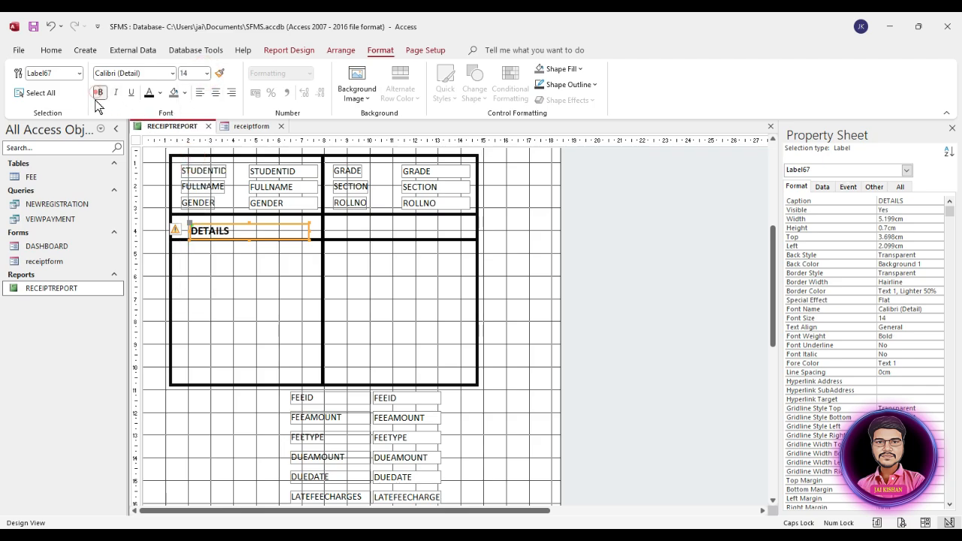
{"action": "left_click", "coordinate": [260, 231]}
{"action": "left_click", "coordinate": [259, 253]}
{"action": "left_click_drag", "start_coordinate": [252, 228], "coordinate": [250, 224]}
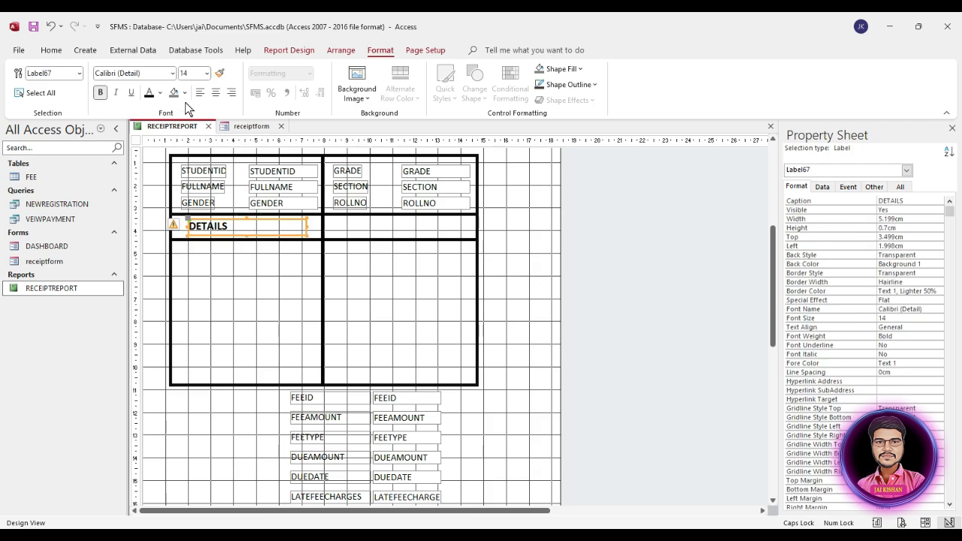
{"action": "left_click", "coordinate": [215, 93]}
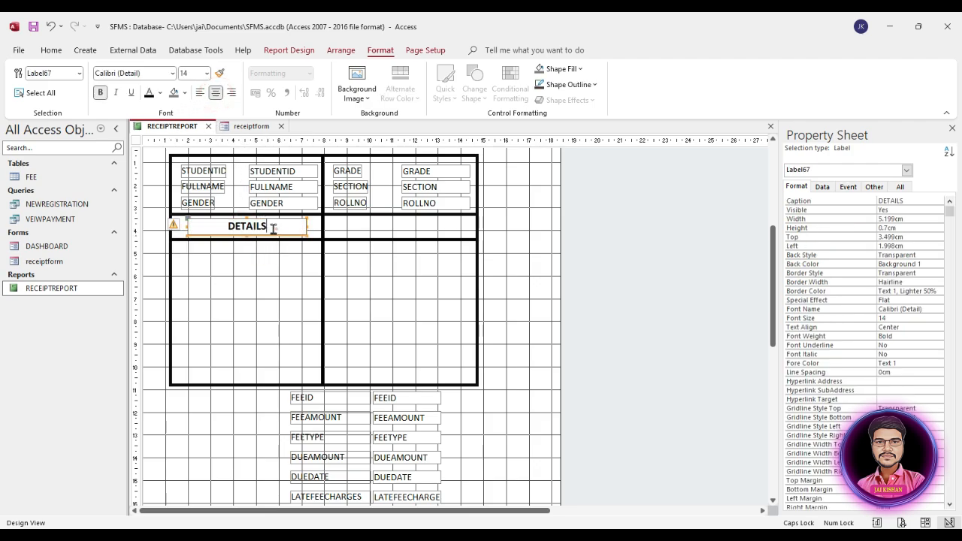
{"action": "left_click", "coordinate": [272, 267]}
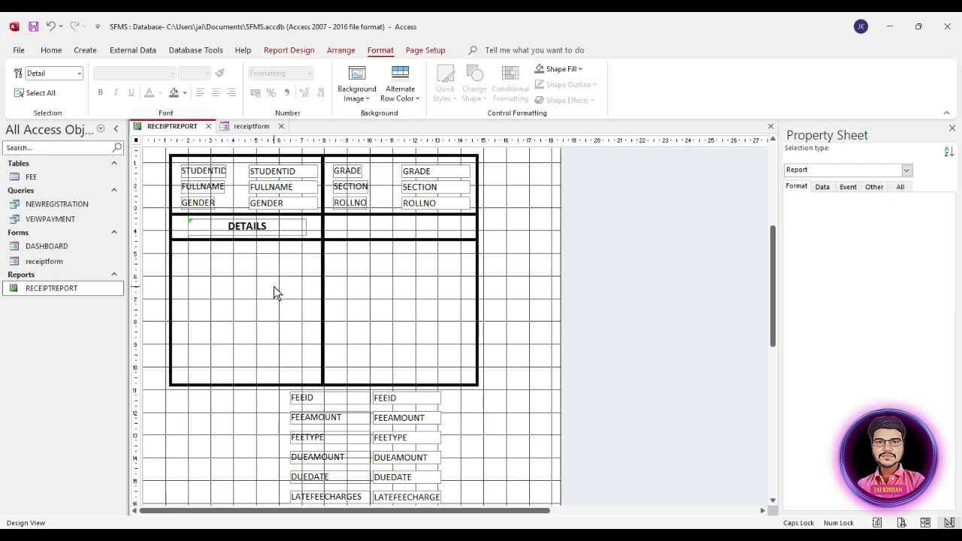
Copy the DETAILS label into the right header cell and rename it AMOUNT
{"action": "left_click", "coordinate": [274, 228]}
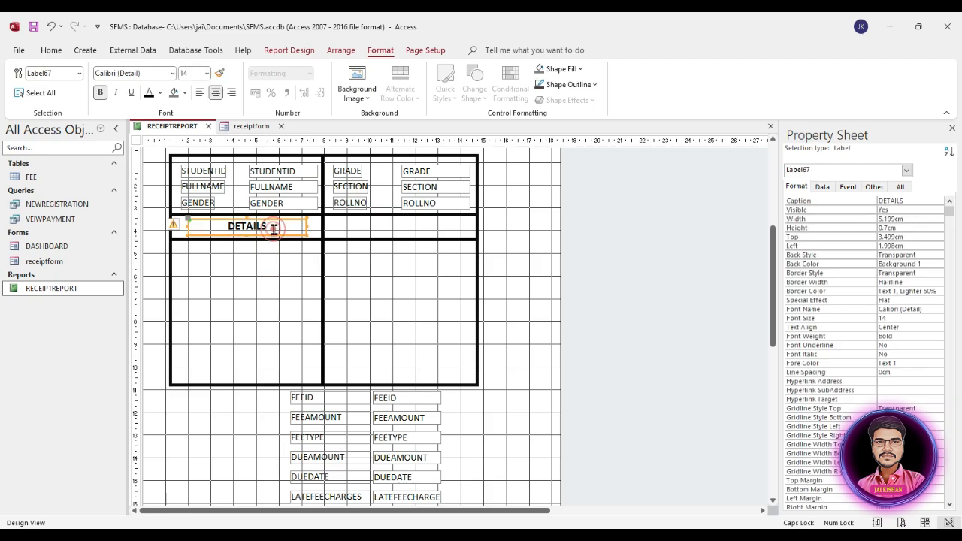
{"action": "key", "text": "ctrl+c"}
{"action": "key", "text": "ctrl+v"}
{"action": "left_click", "coordinate": [262, 282]}
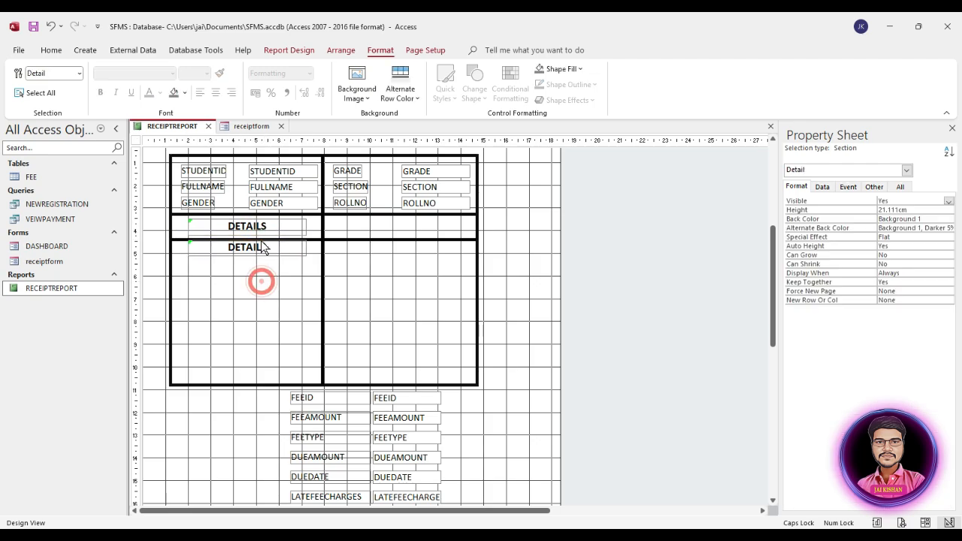
{"action": "left_click_drag", "start_coordinate": [263, 248], "coordinate": [415, 224]}
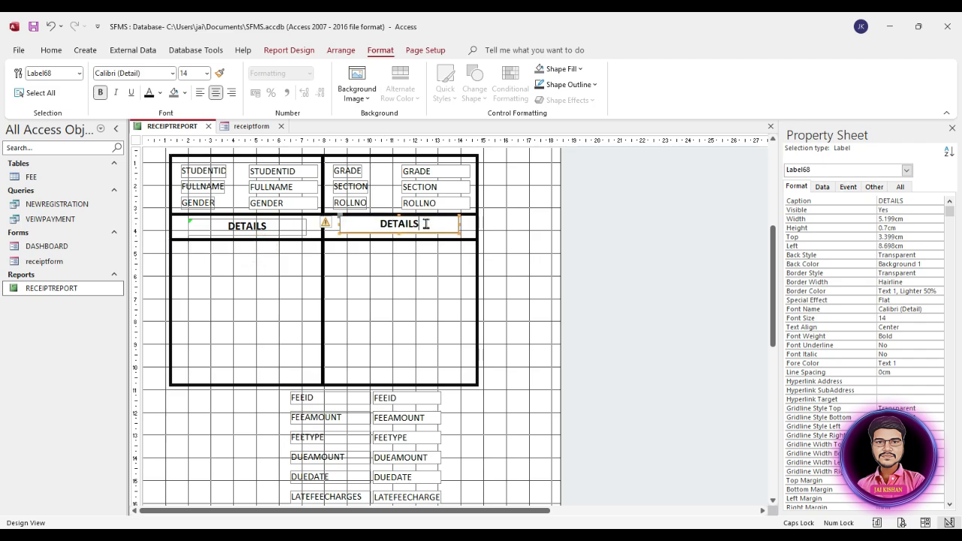
{"action": "double_click", "coordinate": [426, 223]}
{"action": "type", "text": "A"}
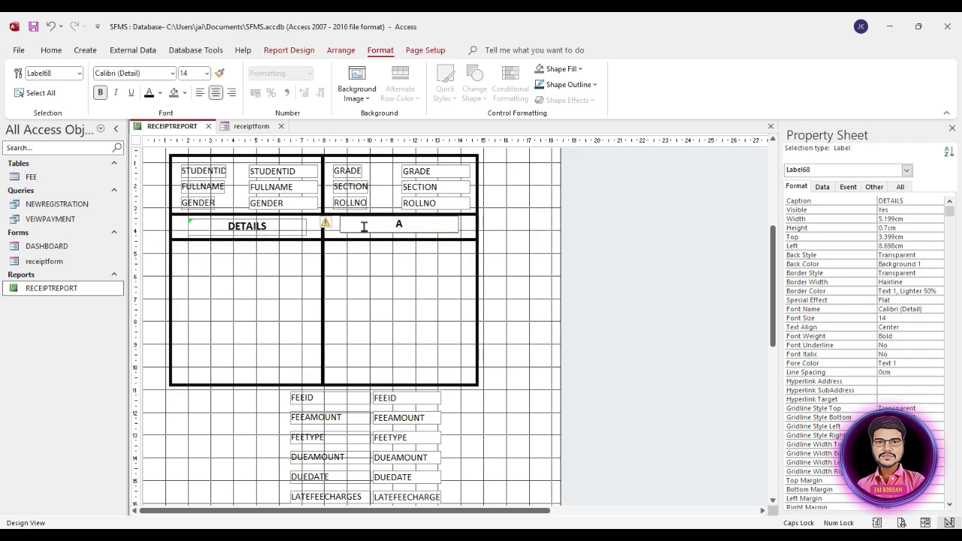
{"action": "type", "text": "MOUNT"}
{"action": "left_click", "coordinate": [363, 289]}
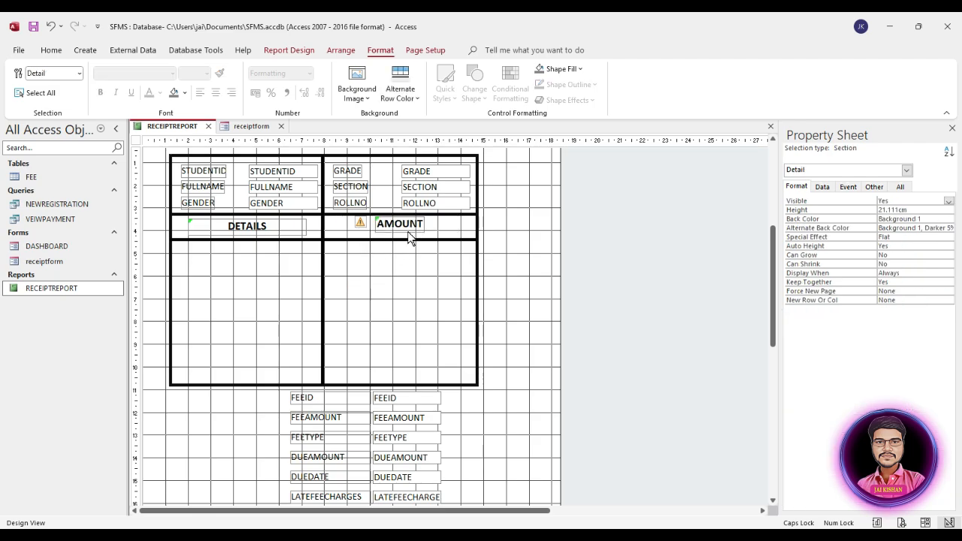
{"action": "left_click", "coordinate": [412, 226]}
{"action": "left_click_drag", "start_coordinate": [412, 226], "coordinate": [411, 229]}
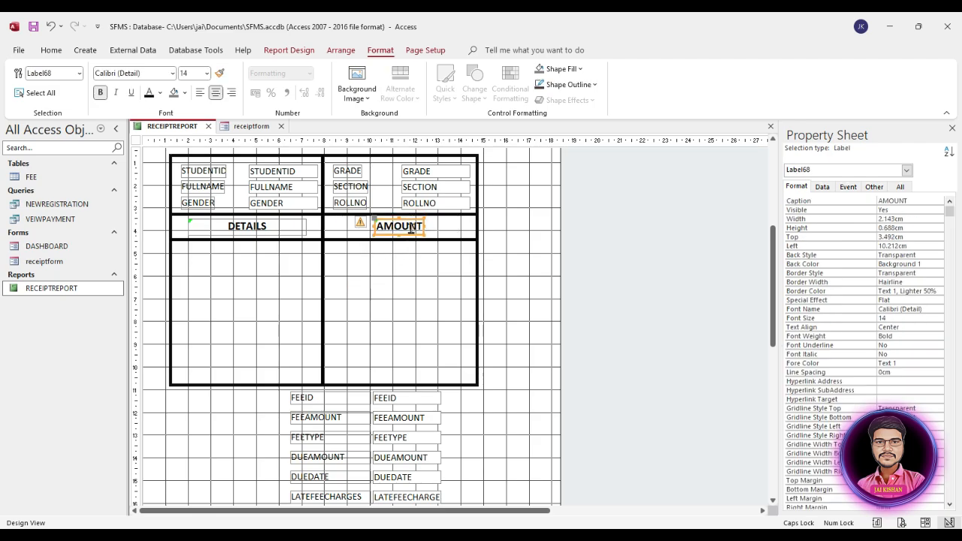
{"action": "left_click", "coordinate": [415, 266]}
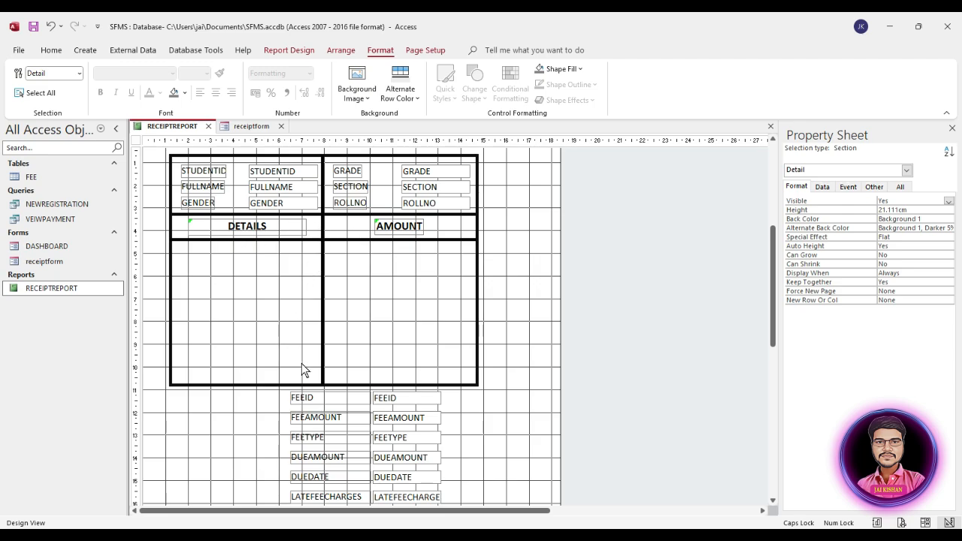
Set the Left position of all fee value boxes to 11 cm
{"action": "scroll", "coordinate": [337, 412], "scroll_direction": "down", "scroll_amount": 5}
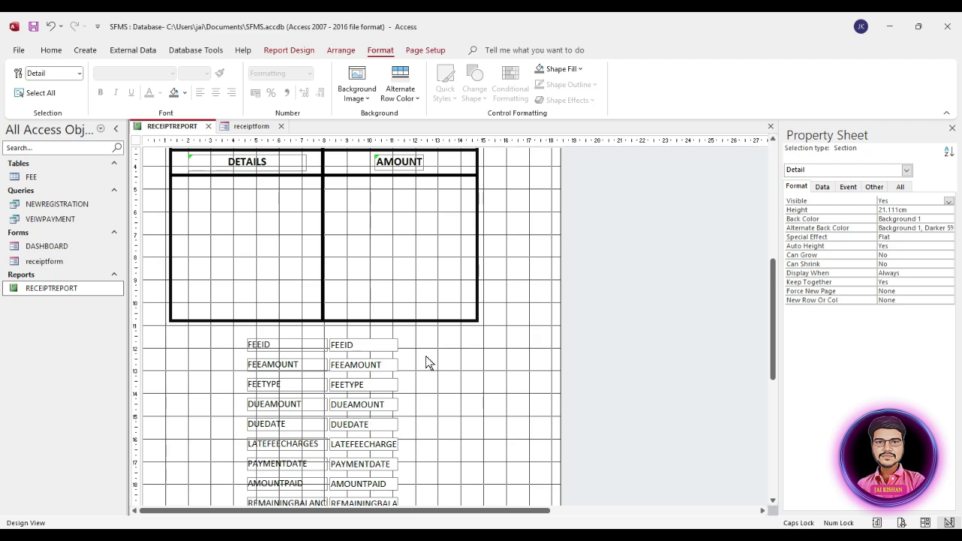
{"action": "left_click_drag", "start_coordinate": [415, 341], "coordinate": [377, 481]}
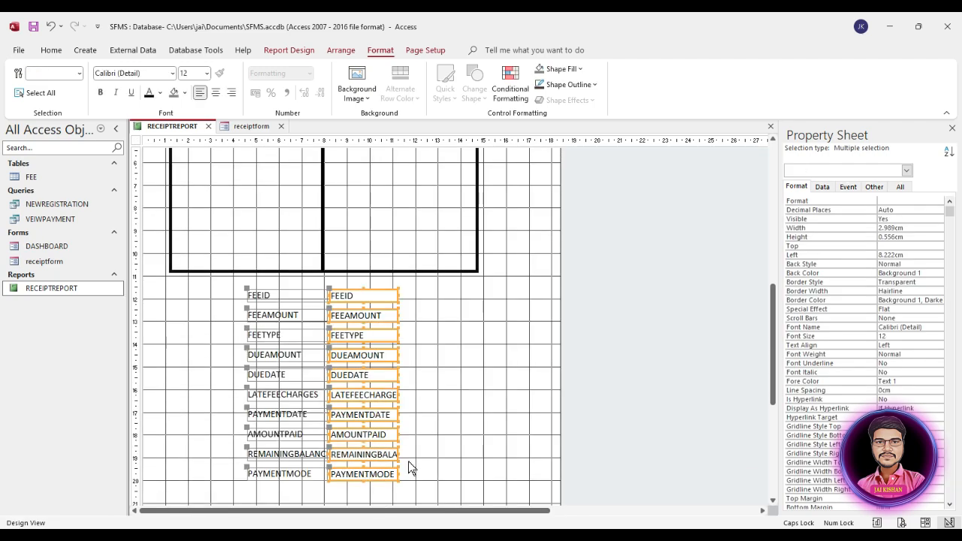
{"action": "scroll", "coordinate": [419, 464], "scroll_direction": "up", "scroll_amount": 1}
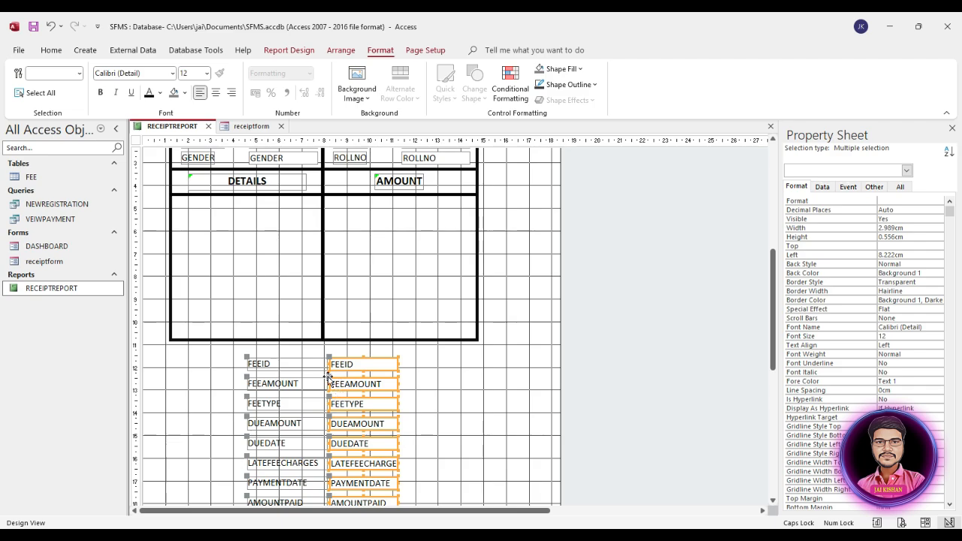
{"action": "left_click", "coordinate": [819, 255]}
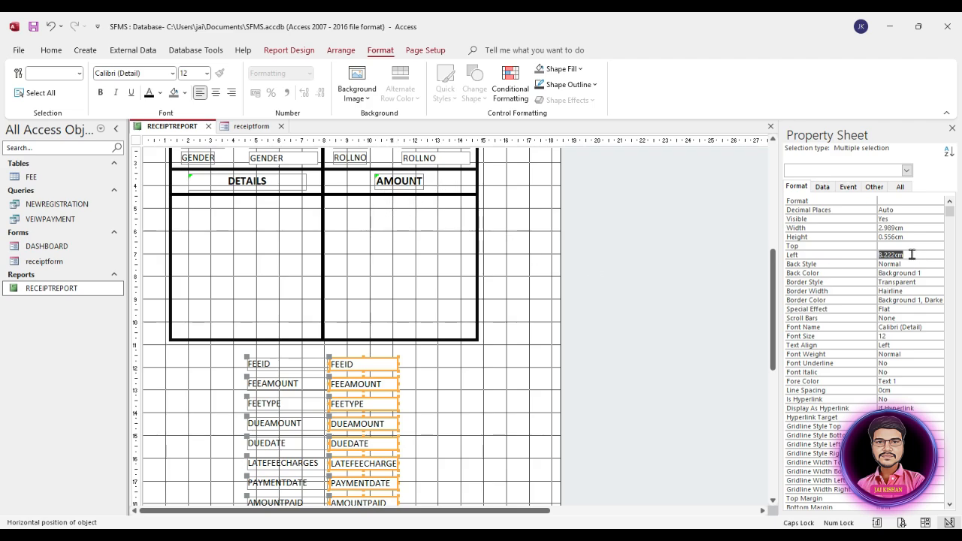
{"action": "type", "text": "11"}
{"action": "key", "text": "Return"}
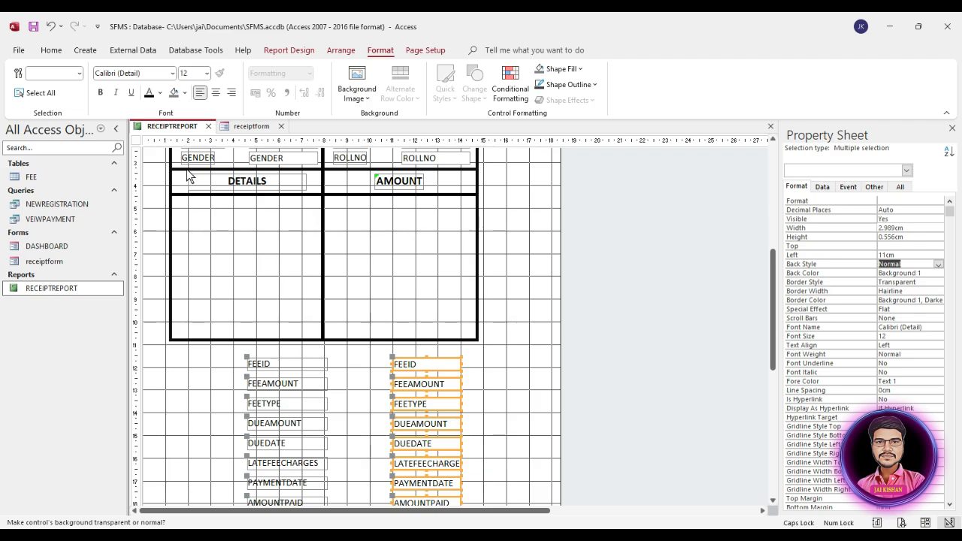
Set the Left position of the ten fee field labels to 2 cm
{"action": "left_click", "coordinate": [333, 366]}
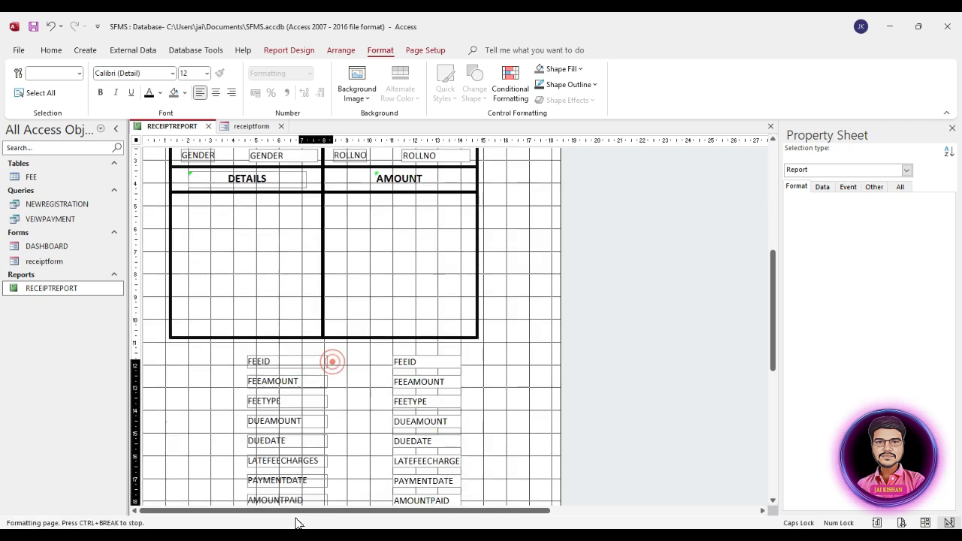
{"action": "scroll", "coordinate": [333, 366], "scroll_direction": "down", "scroll_amount": 3}
{"action": "left_click_drag", "start_coordinate": [267, 503], "coordinate": [264, 452]}
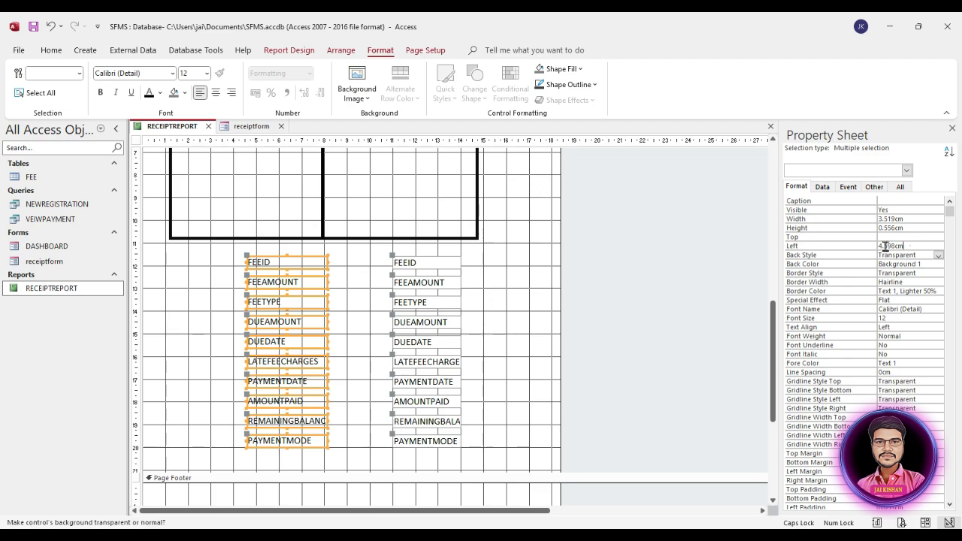
{"action": "left_click_drag", "start_coordinate": [903, 246], "coordinate": [782, 246]}
{"action": "type", "text": "2"}
{"action": "key", "text": "Return"}
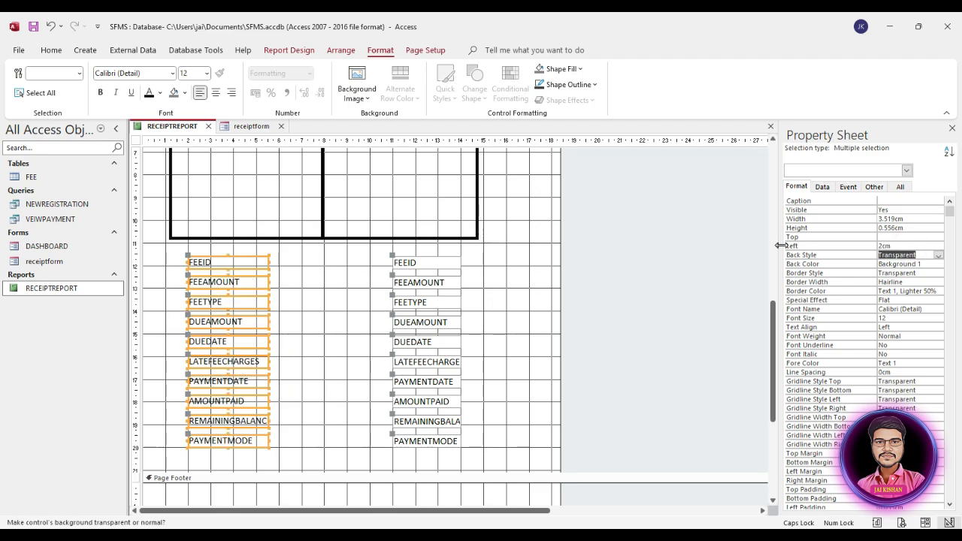
Drag both the label and value columns up into the bordered grid
{"action": "left_click_drag", "start_coordinate": [482, 262], "coordinate": [241, 443]}
{"action": "scroll", "coordinate": [285, 421], "scroll_direction": "up", "scroll_amount": 3}
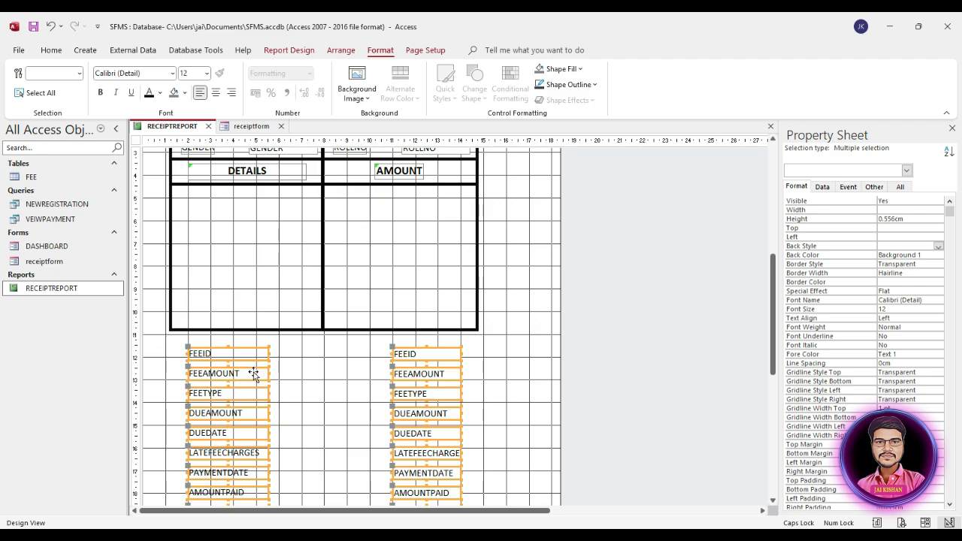
{"action": "left_click_drag", "start_coordinate": [251, 374], "coordinate": [245, 217]}
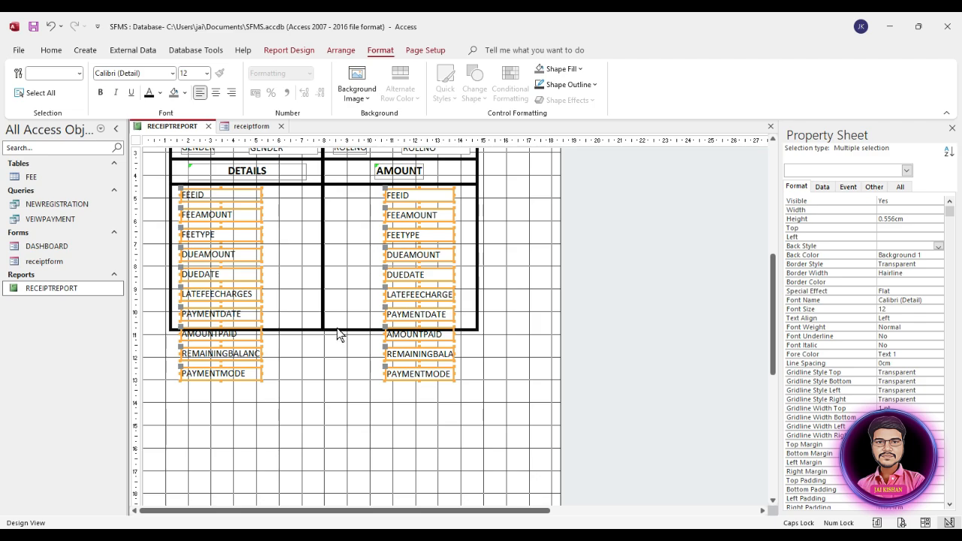
Extend both table border rectangles down to cover the bottom fee rows
{"action": "left_click", "coordinate": [337, 327]}
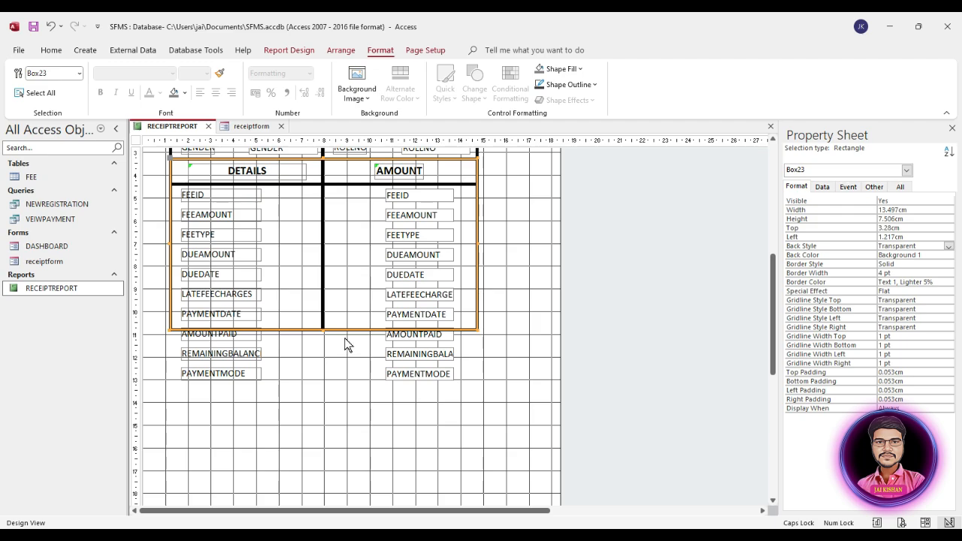
{"action": "left_click_drag", "start_coordinate": [324, 330], "coordinate": [320, 391]}
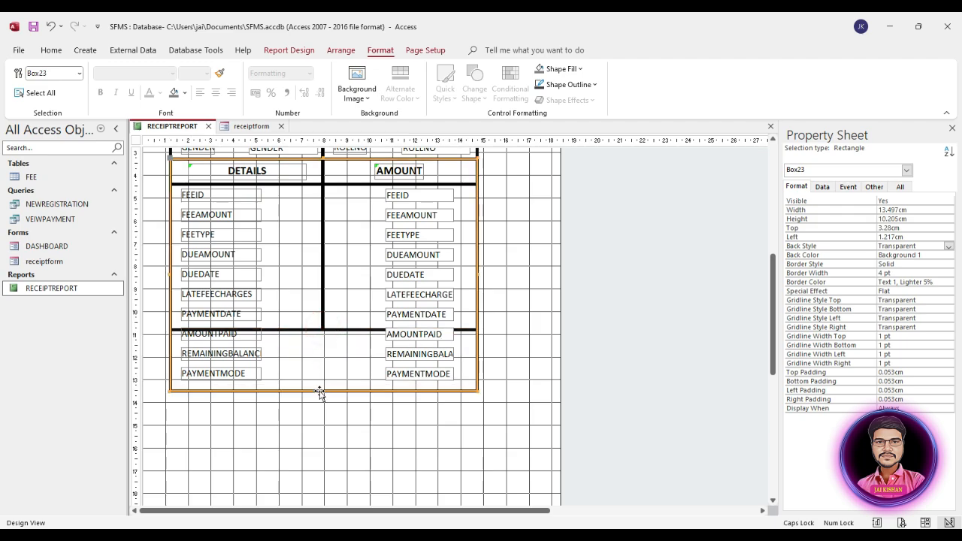
{"action": "left_click", "coordinate": [351, 335]}
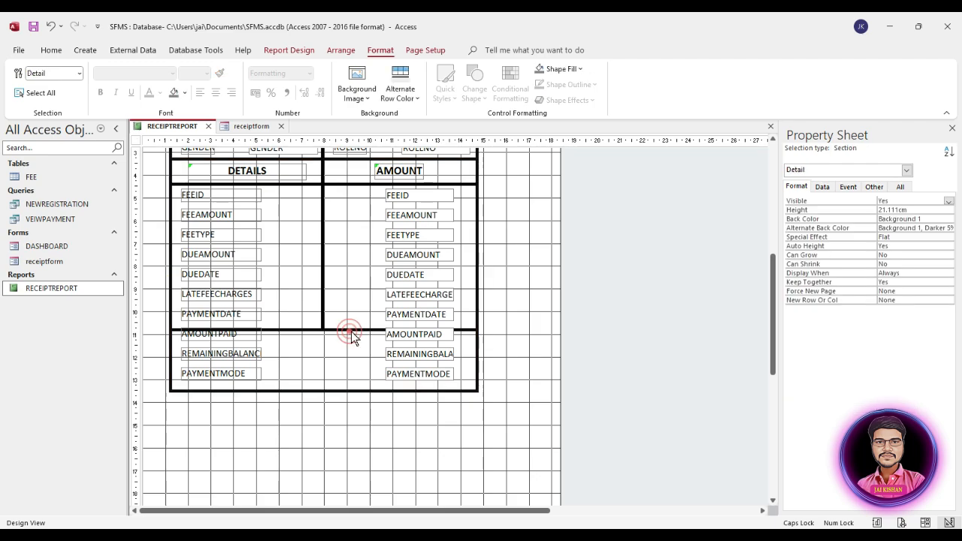
{"action": "left_click", "coordinate": [354, 329]}
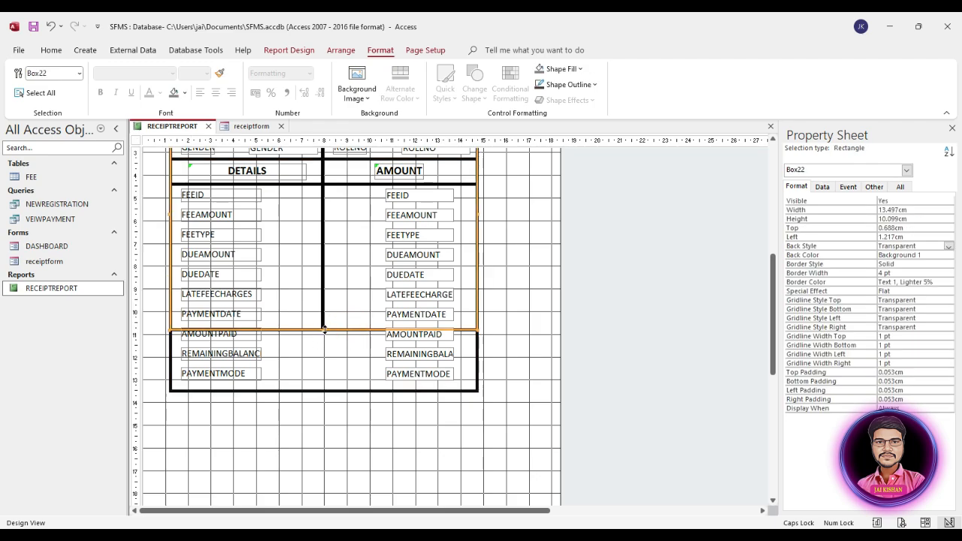
{"action": "left_click_drag", "start_coordinate": [322, 329], "coordinate": [316, 387]}
{"action": "left_click", "coordinate": [337, 323]}
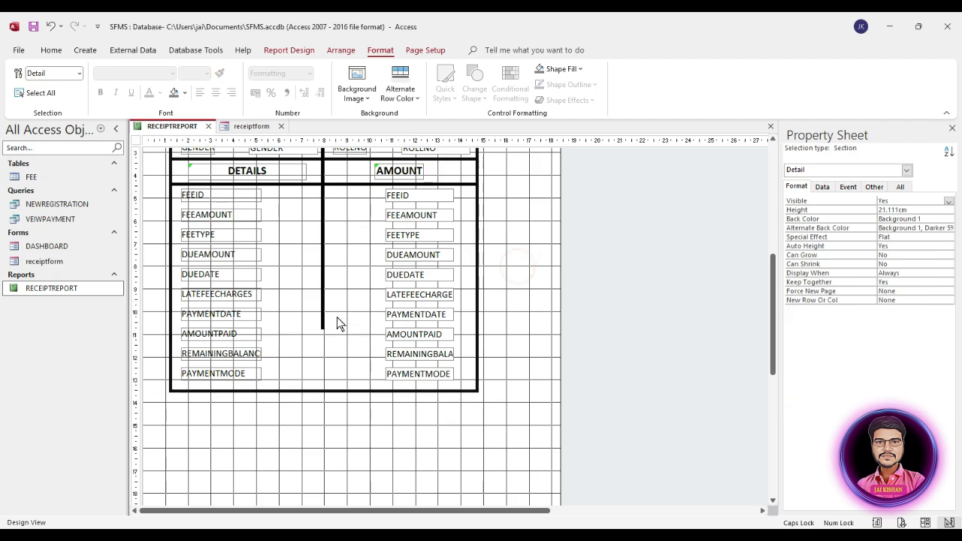
Lengthen the vertical divider line to the table bottom and set its width to 0
{"action": "left_click", "coordinate": [324, 331]}
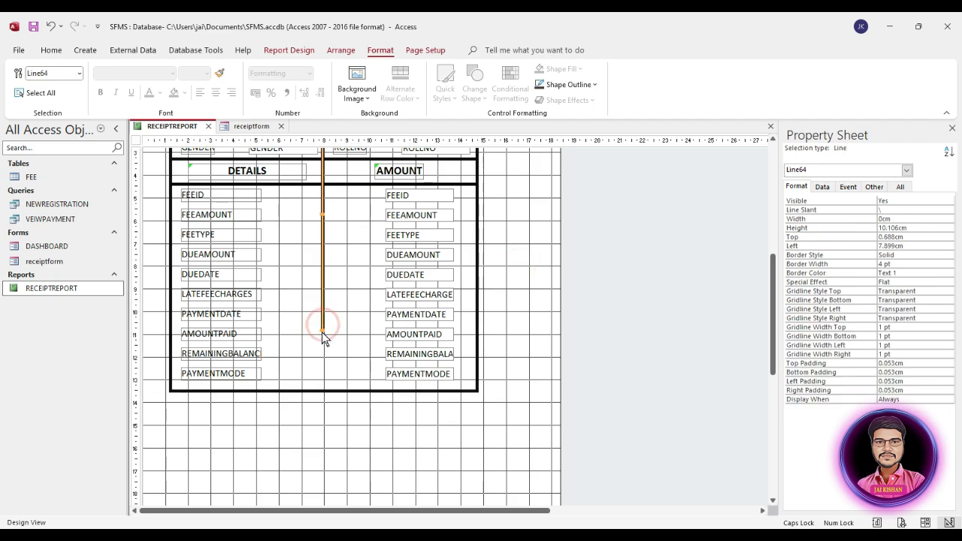
{"action": "left_click_drag", "start_coordinate": [322, 331], "coordinate": [320, 390]}
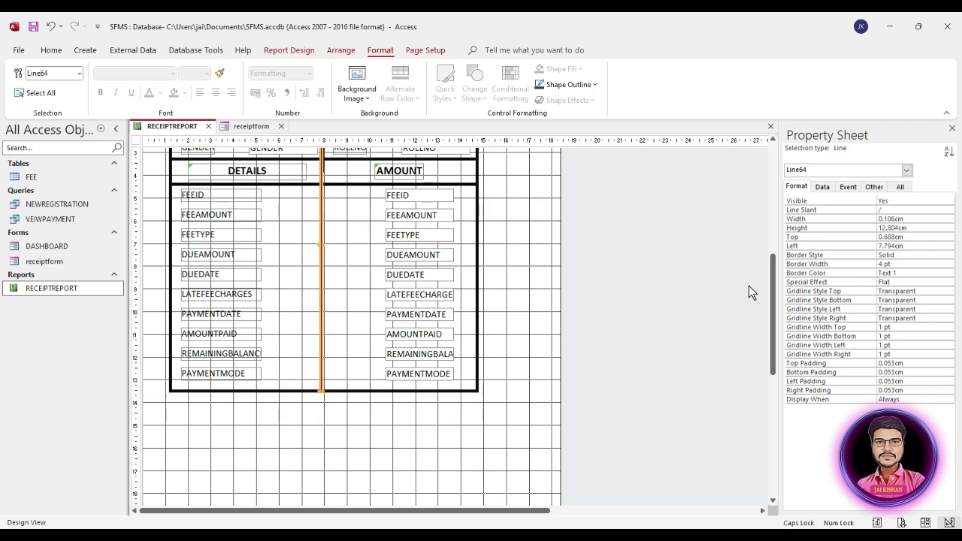
{"action": "left_click", "coordinate": [912, 218]}
{"action": "left_click_drag", "start_coordinate": [915, 218], "coordinate": [836, 218]}
{"action": "type", "text": "0"}
{"action": "key", "text": "Return"}
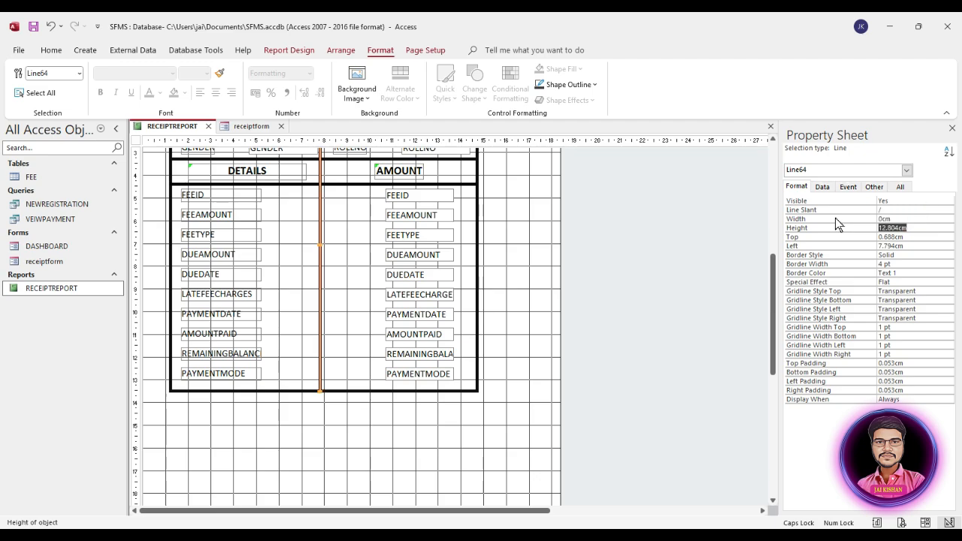
Preview RECEIPTREPORT in Report View, checking the header, title and ten fee rows in the grid
{"action": "left_click", "coordinate": [535, 322]}
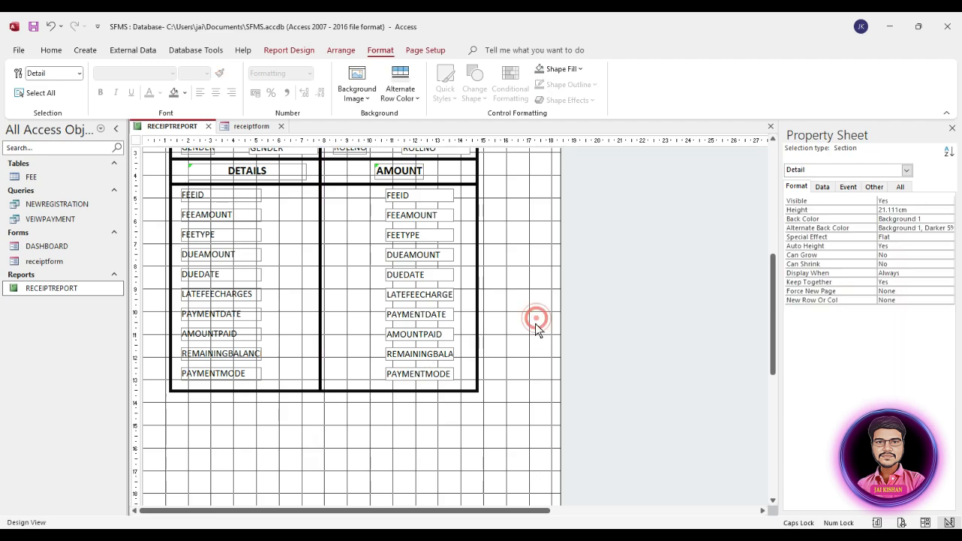
{"action": "left_click", "coordinate": [60, 288]}
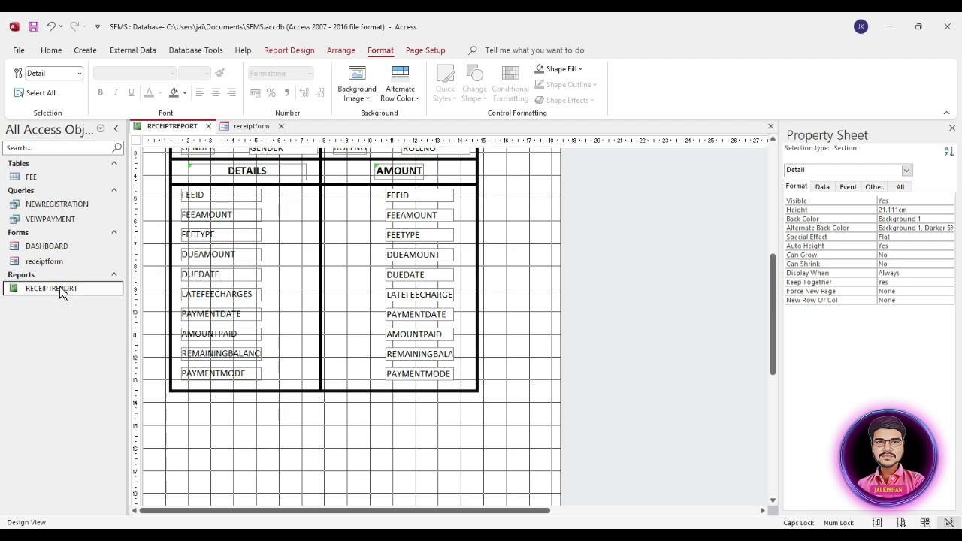
{"action": "double_click", "coordinate": [60, 288]}
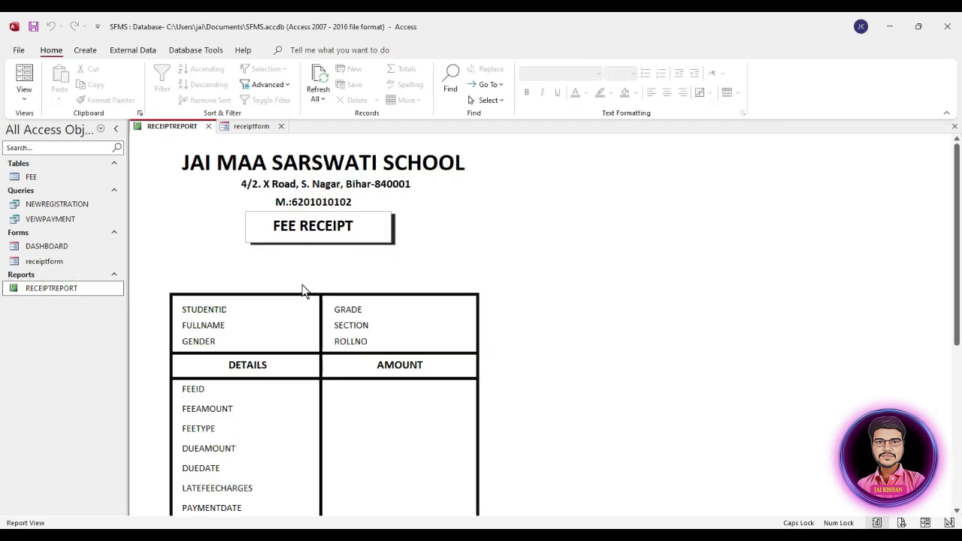
{"action": "scroll", "coordinate": [309, 290], "scroll_direction": "down", "scroll_amount": 5}
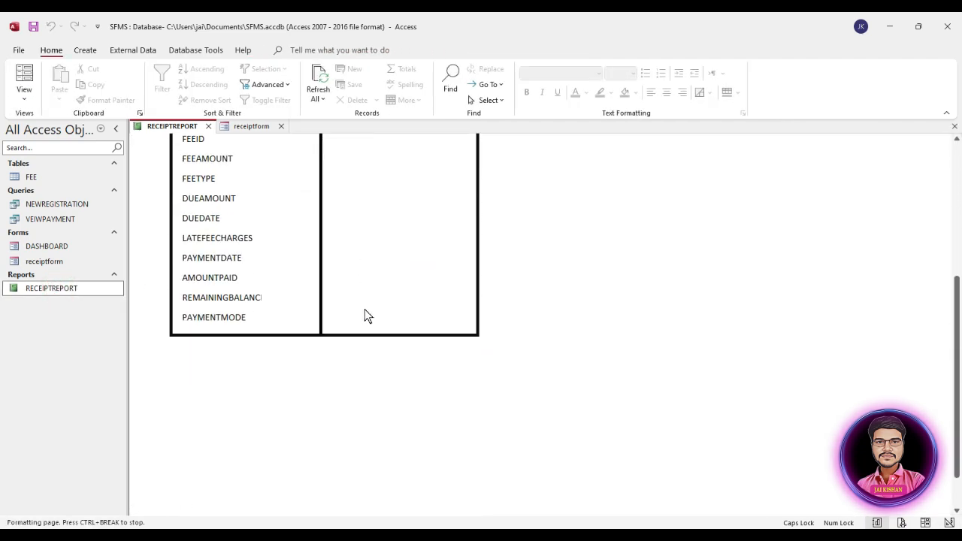
{"action": "scroll", "coordinate": [366, 316], "scroll_direction": "up", "scroll_amount": 5}
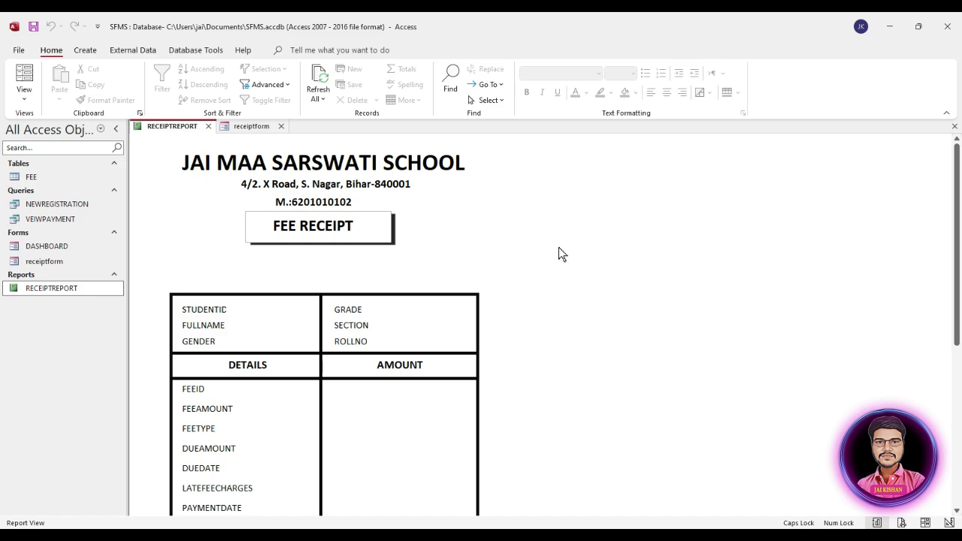
{"action": "right_click", "coordinate": [586, 221]}
Switch back to Design View and set the whole report's Pop Up property to Yes
{"action": "left_click", "coordinate": [615, 258]}
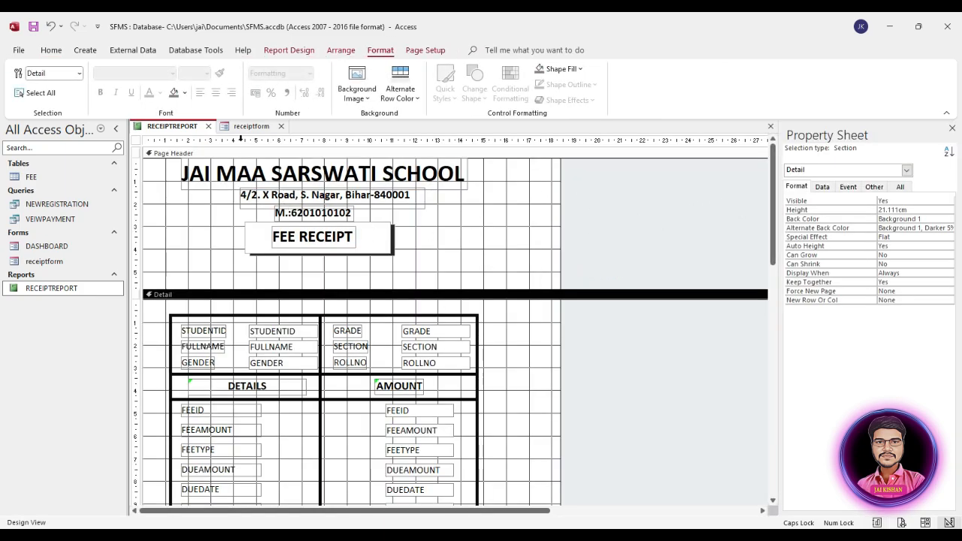
{"action": "left_click", "coordinate": [874, 187]}
{"action": "left_click", "coordinate": [137, 142]}
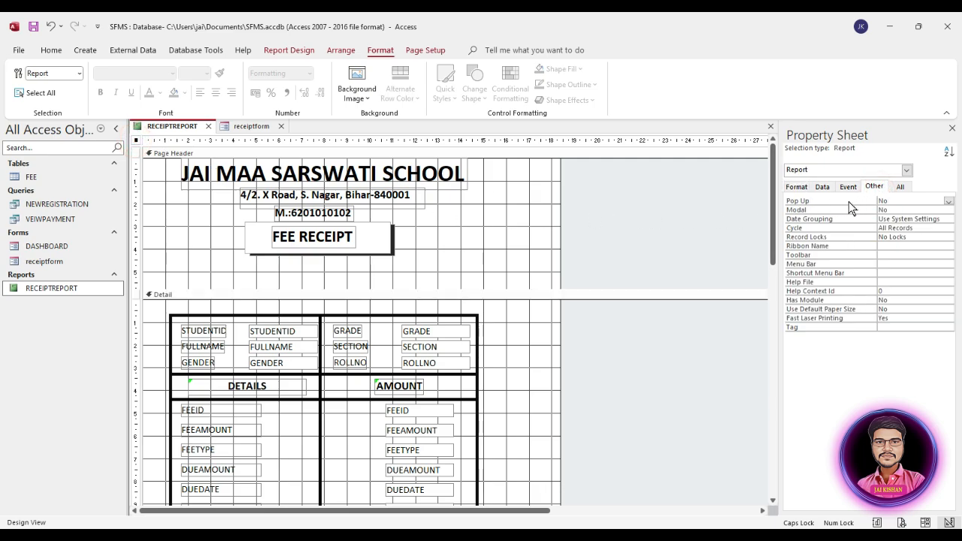
{"action": "left_click", "coordinate": [892, 200]}
{"action": "double_click", "coordinate": [891, 200]}
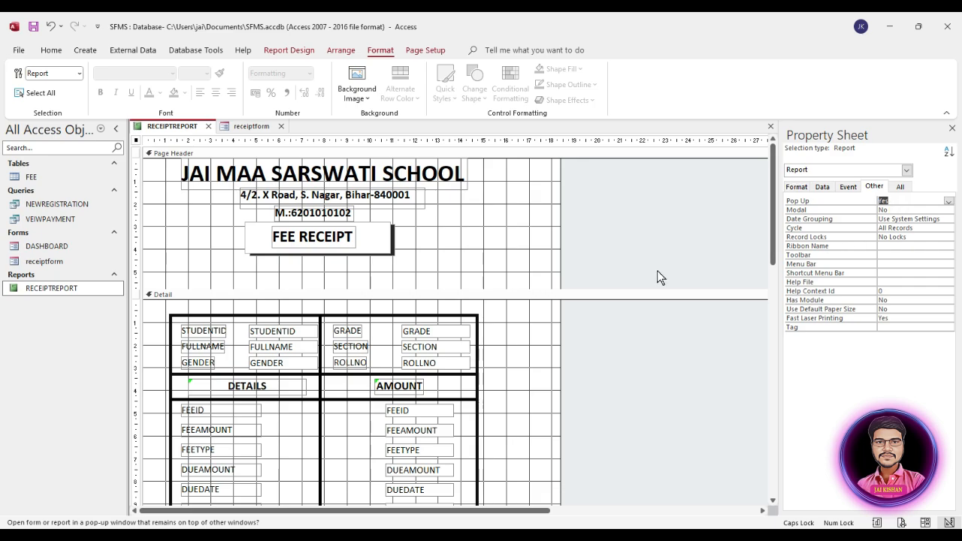
{"action": "scroll", "coordinate": [418, 308], "scroll_direction": "down", "scroll_amount": 2}
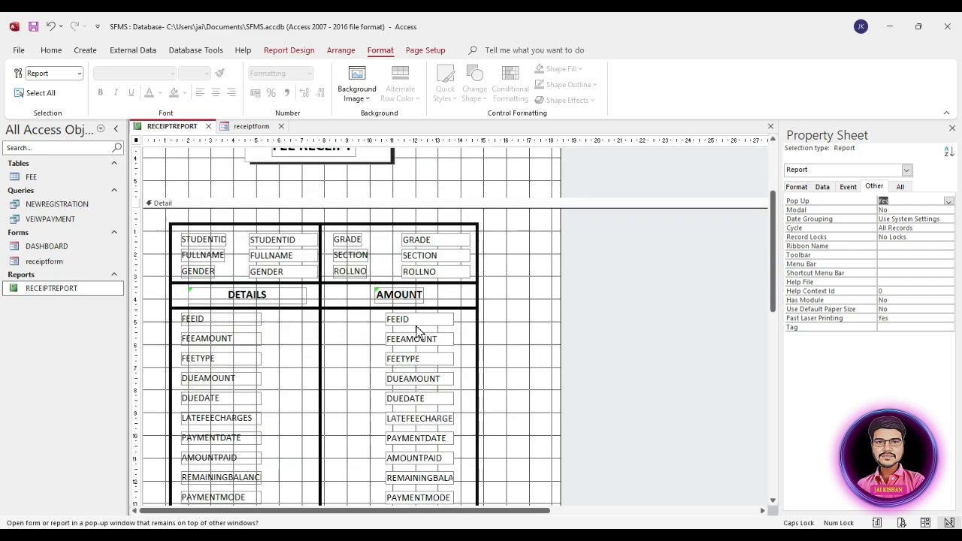
Add spaces to the fee labels: FEE AMOUNT, FEE TYPE, DUE AMOUNT, DUE DATE through PAYMENT MODE
{"action": "left_click", "coordinate": [198, 345]}
{"action": "left_click", "coordinate": [199, 340]}
{"action": "double_click", "coordinate": [199, 340]}
{"action": "left_click", "coordinate": [199, 340]}
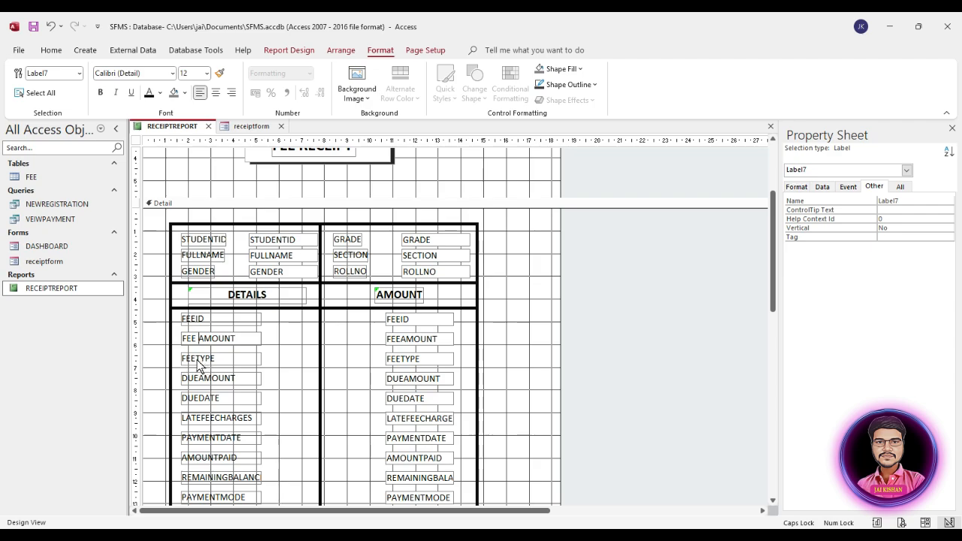
{"action": "left_click", "coordinate": [199, 363]}
{"action": "left_click", "coordinate": [197, 363]}
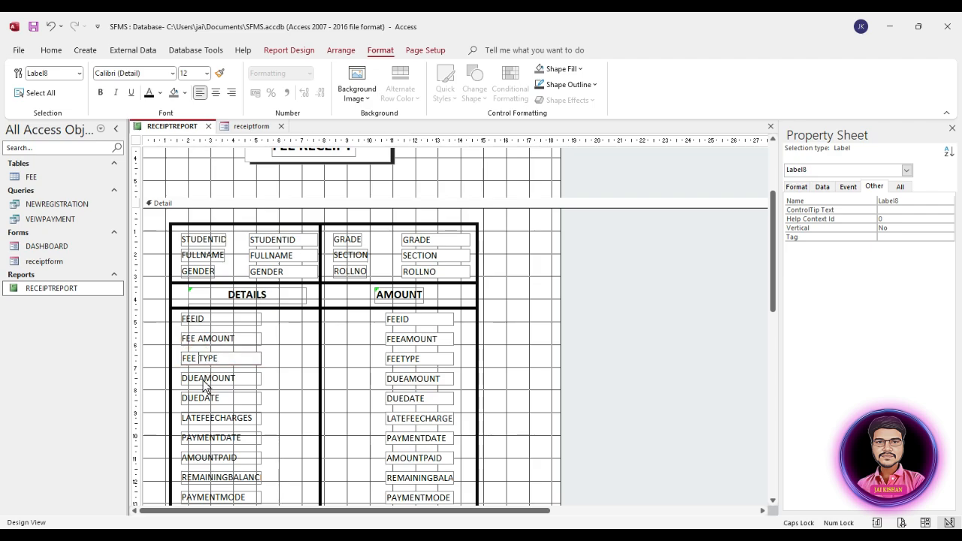
{"action": "left_click", "coordinate": [197, 379]}
{"action": "left_click", "coordinate": [201, 399]}
{"action": "left_click", "coordinate": [202, 418]}
{"action": "left_click", "coordinate": [219, 438]}
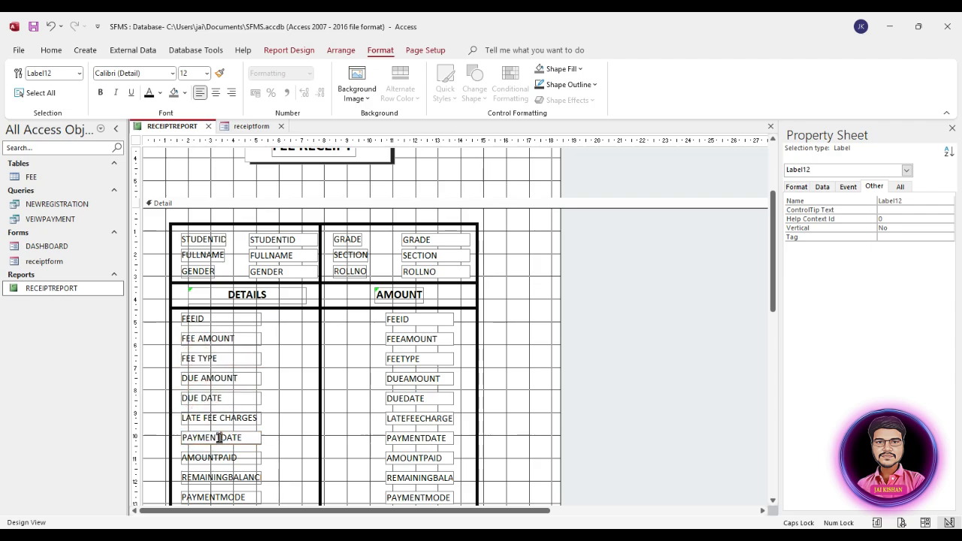
{"action": "left_click", "coordinate": [220, 495]}
{"action": "scroll", "coordinate": [298, 460], "scroll_direction": "down", "scroll_amount": 1}
{"action": "scroll", "coordinate": [296, 456], "scroll_direction": "up", "scroll_amount": 3}
Add spaces to the STUDENT ID and FULL NAME labels
{"action": "left_click", "coordinate": [218, 238]}
{"action": "left_click", "coordinate": [199, 254]}
{"action": "left_click", "coordinate": [199, 272]}
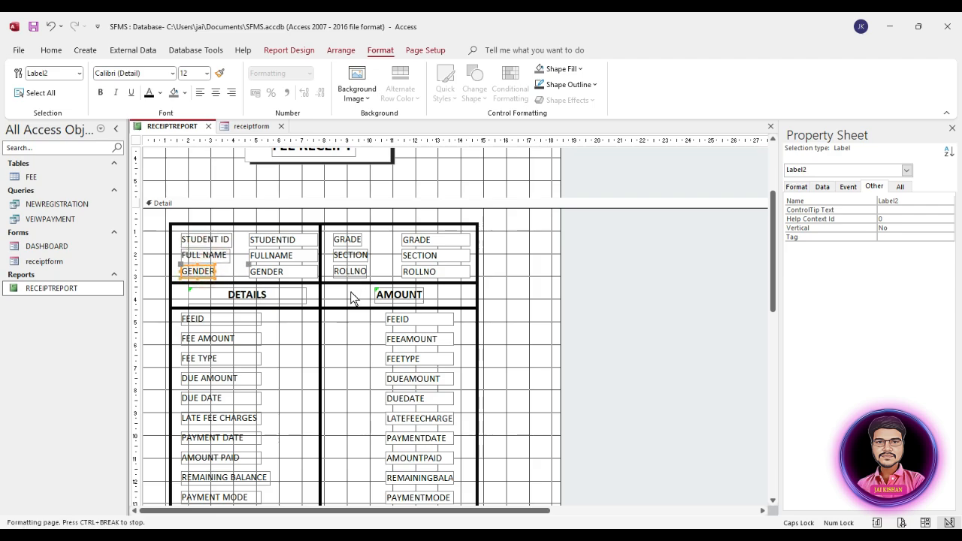
{"action": "scroll", "coordinate": [352, 296], "scroll_direction": "up", "scroll_amount": 1}
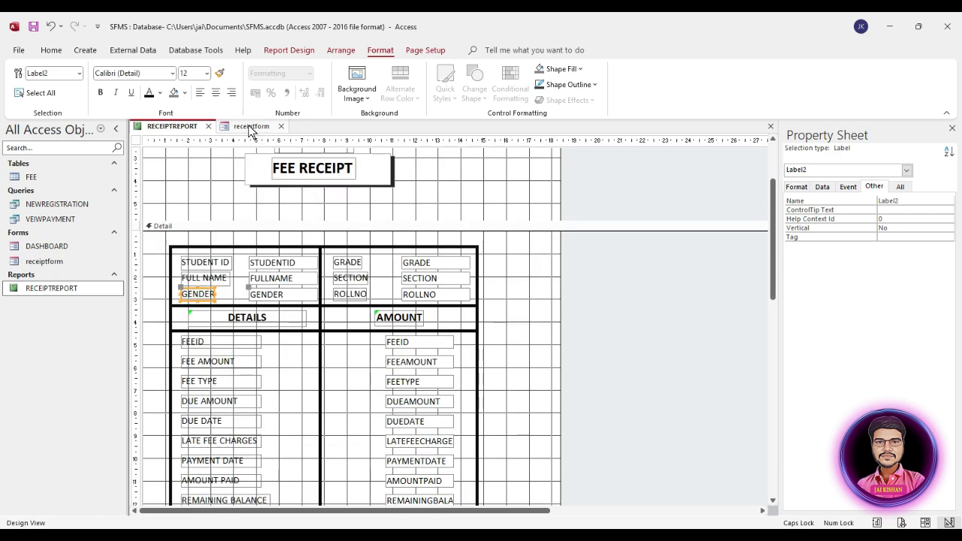
{"action": "right_click", "coordinate": [250, 127]}
On receiptform, space out the STUDENT ID, FULL NAME, FATHERS NAME and MOTHER NAME labels
{"action": "left_click", "coordinate": [239, 128]}
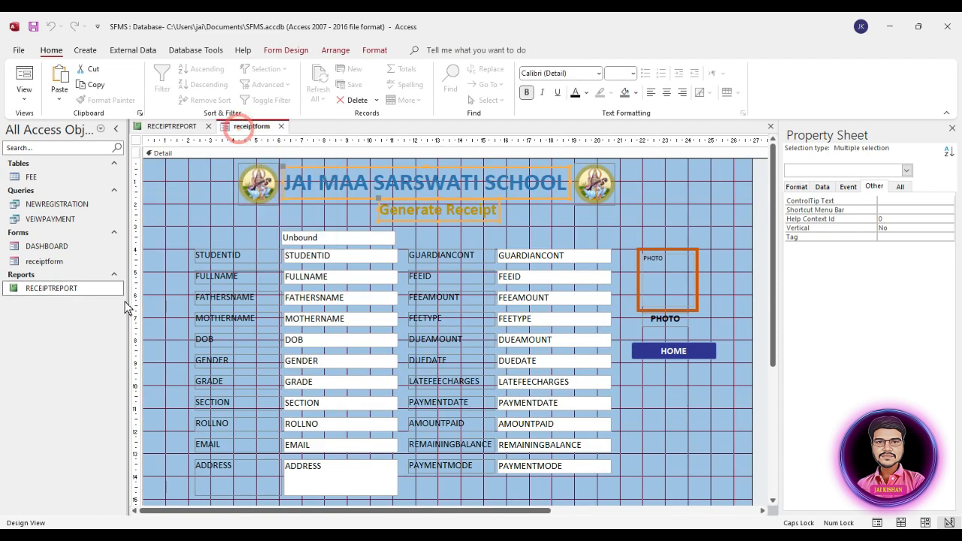
{"action": "left_click", "coordinate": [239, 255]}
{"action": "left_click", "coordinate": [233, 256]}
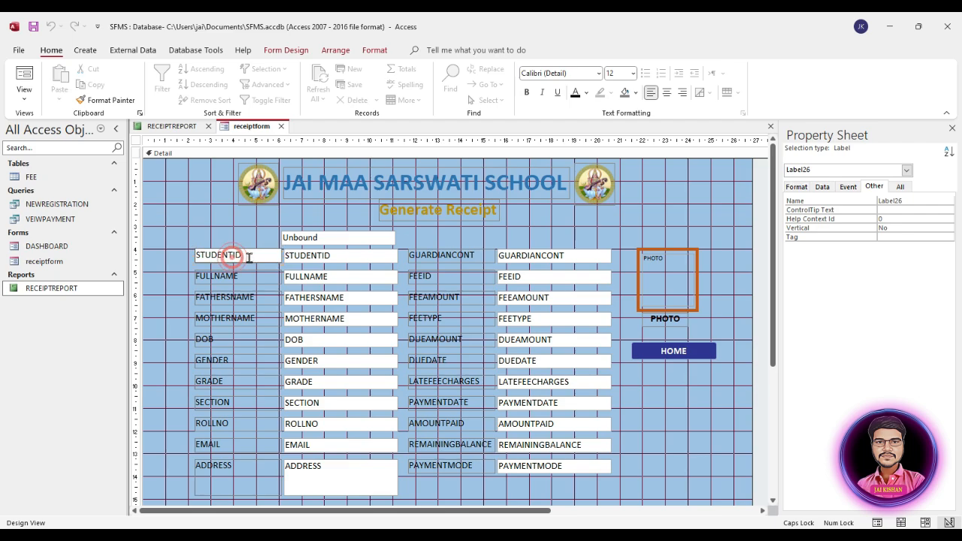
{"action": "left_click", "coordinate": [228, 257]}
{"action": "left_click", "coordinate": [218, 277]}
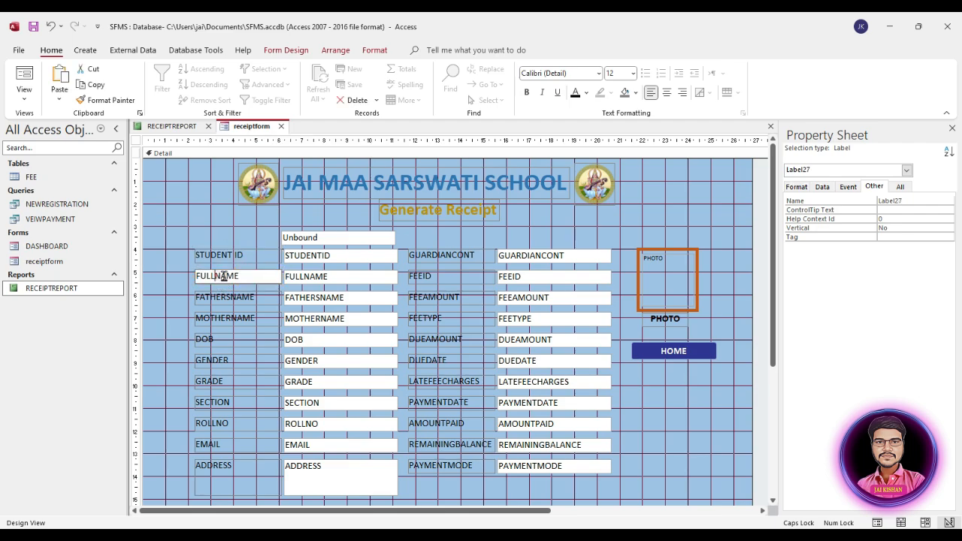
{"action": "left_click", "coordinate": [230, 297]}
{"action": "left_click", "coordinate": [230, 297]}
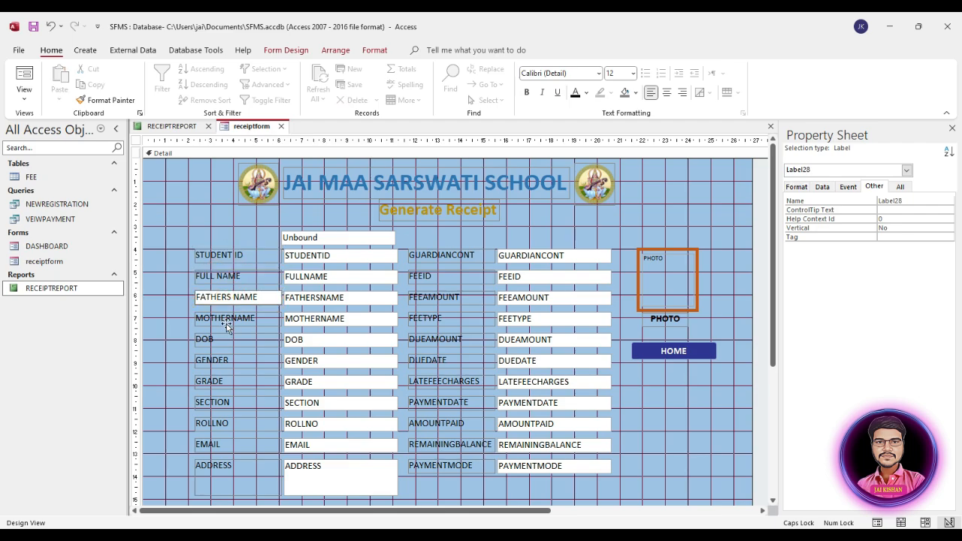
{"action": "left_click", "coordinate": [228, 319]}
Space out GUARDIAN CONT., FEE ID, FEE AMOUNT through PAYMENT MODE labels, then close the form
{"action": "left_click", "coordinate": [451, 256]}
{"action": "left_click", "coordinate": [424, 277]}
{"action": "left_click", "coordinate": [425, 297]}
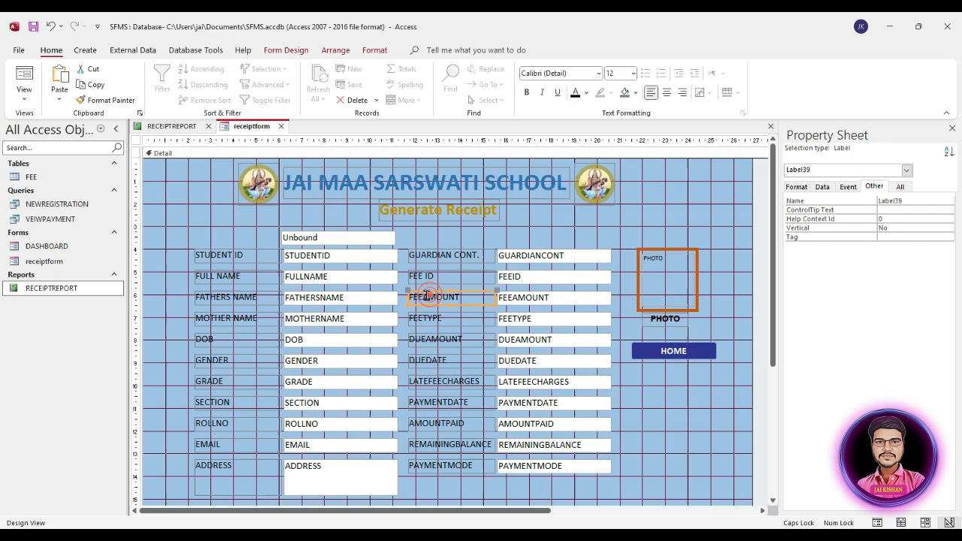
{"action": "left_click", "coordinate": [425, 340]}
{"action": "left_click", "coordinate": [427, 361]}
{"action": "left_click", "coordinate": [431, 382]}
{"action": "left_click", "coordinate": [440, 403]}
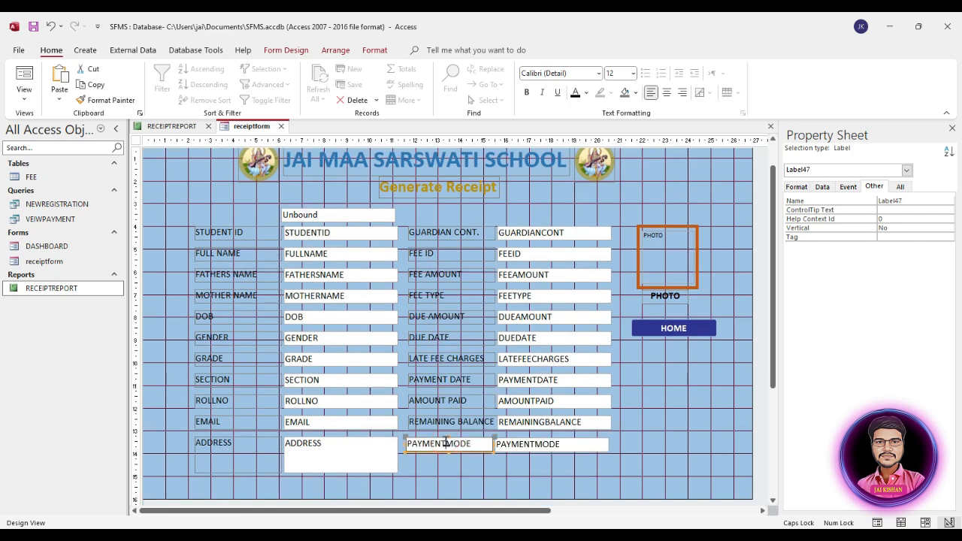
{"action": "left_click", "coordinate": [446, 444]}
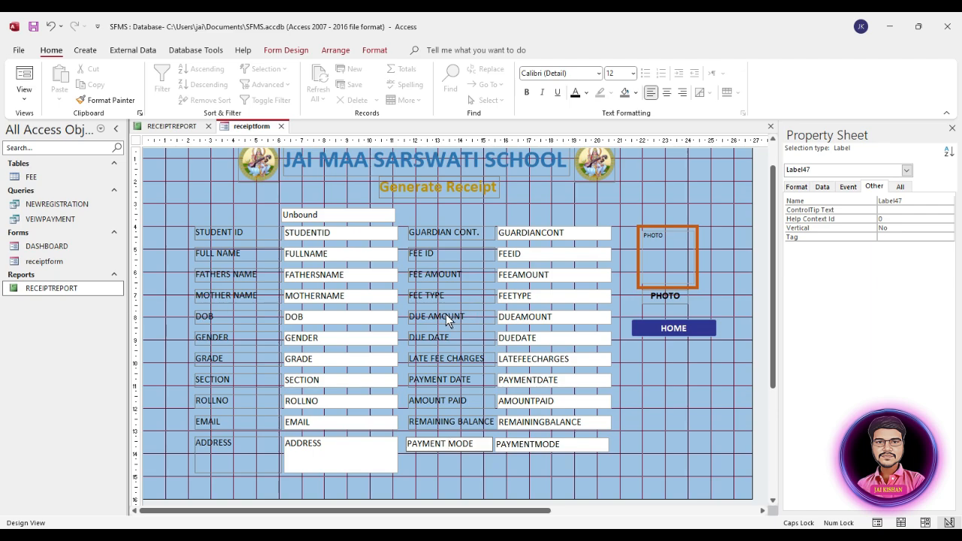
{"action": "key", "text": "Return"}
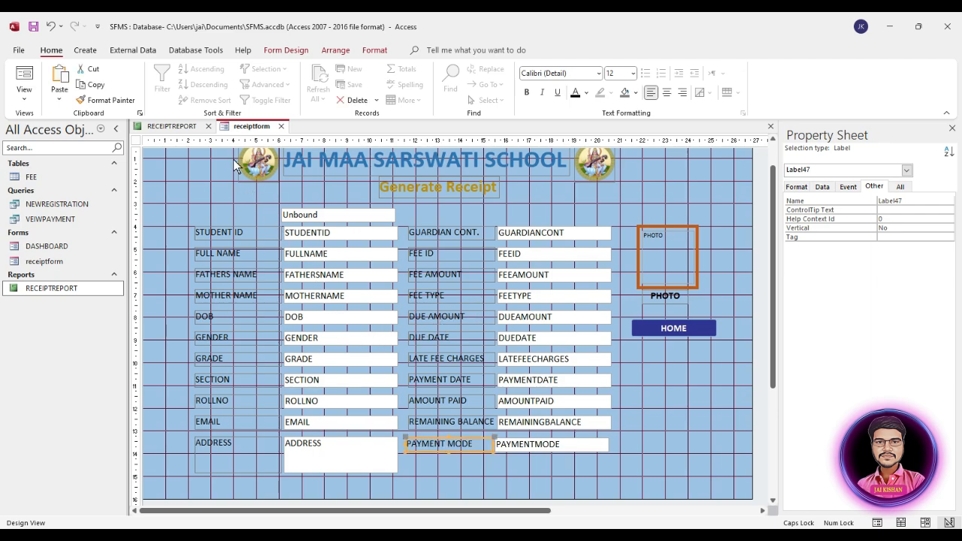
{"action": "key", "text": "ctrl+w"}
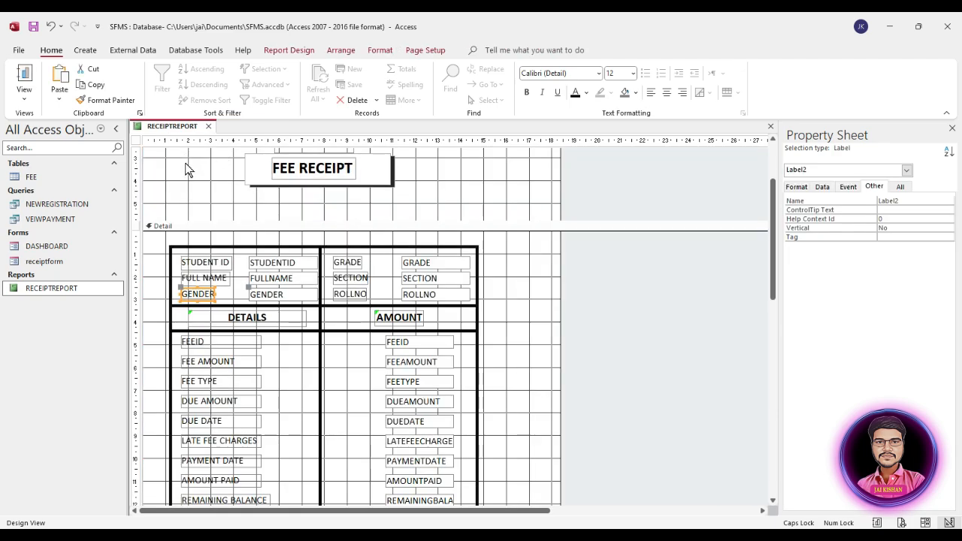
Close the report design and open receiptform in Form View, moving it higher
{"action": "key", "text": "ctrl+w"}
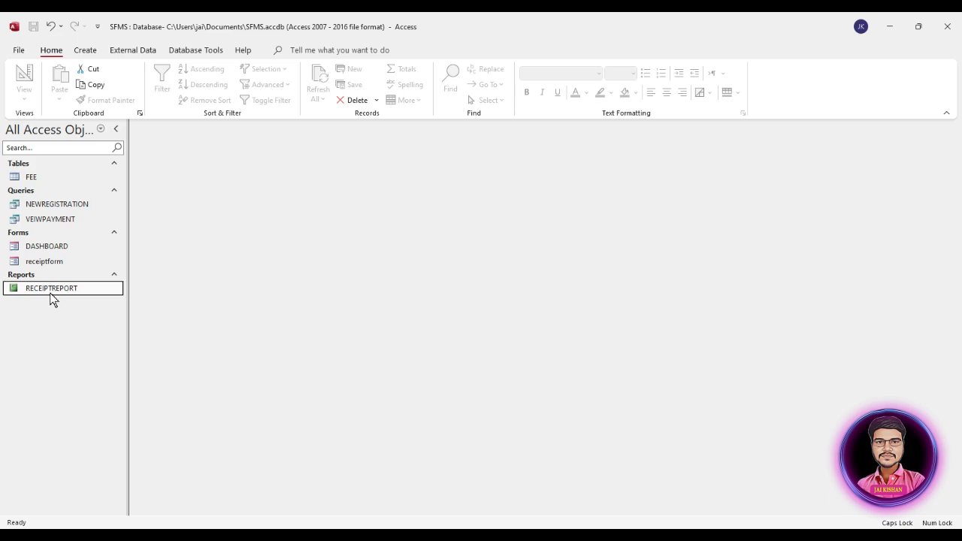
{"action": "double_click", "coordinate": [47, 261]}
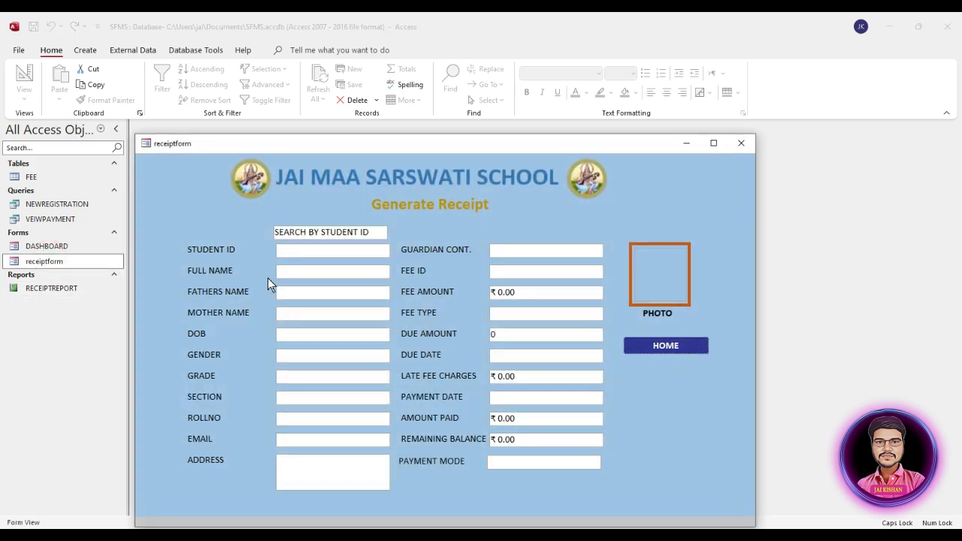
{"action": "left_click_drag", "start_coordinate": [473, 149], "coordinate": [487, 80]}
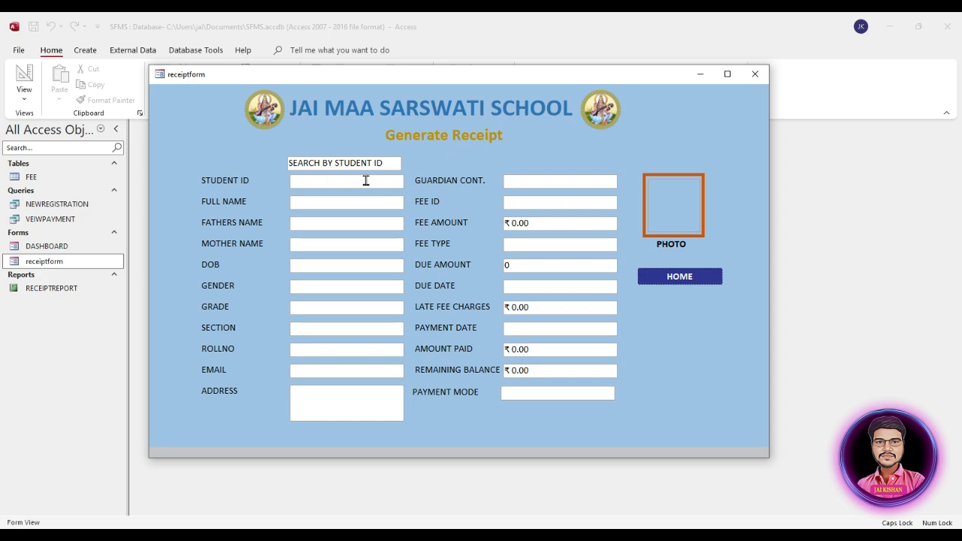
Open RECEIPTREPORT as a pop-up and position it over the form
{"action": "left_click", "coordinate": [51, 290]}
{"action": "double_click", "coordinate": [51, 289]}
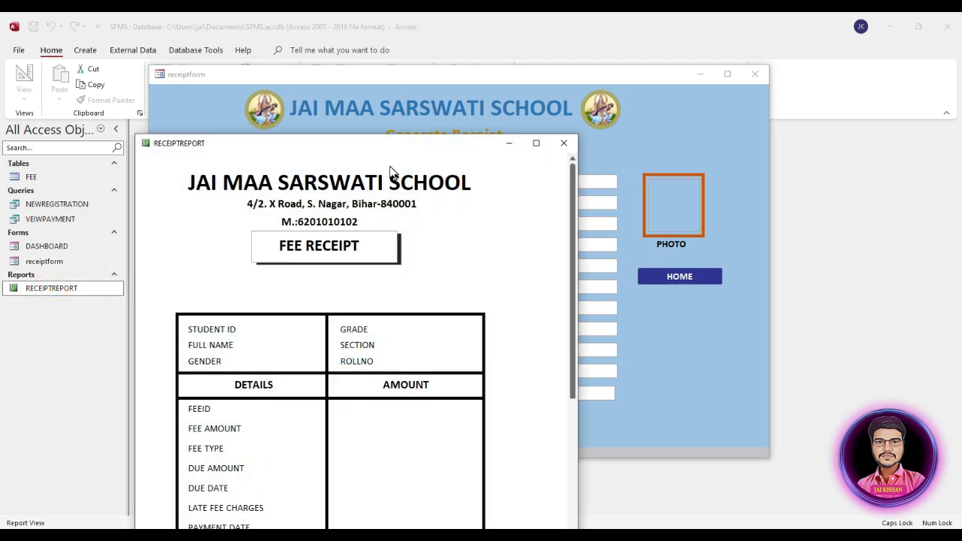
{"action": "left_click_drag", "start_coordinate": [395, 148], "coordinate": [531, 41]}
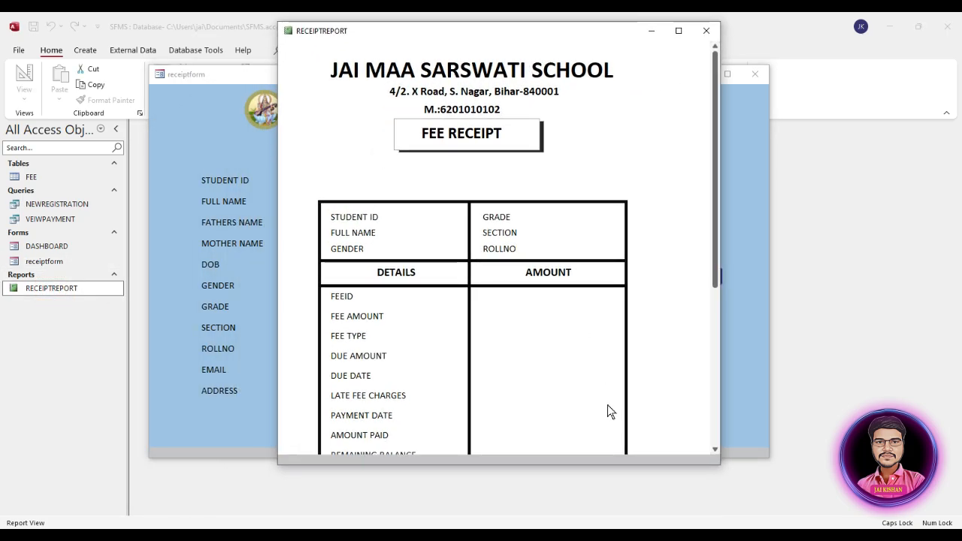
{"action": "left_click_drag", "start_coordinate": [713, 269], "coordinate": [719, 197]}
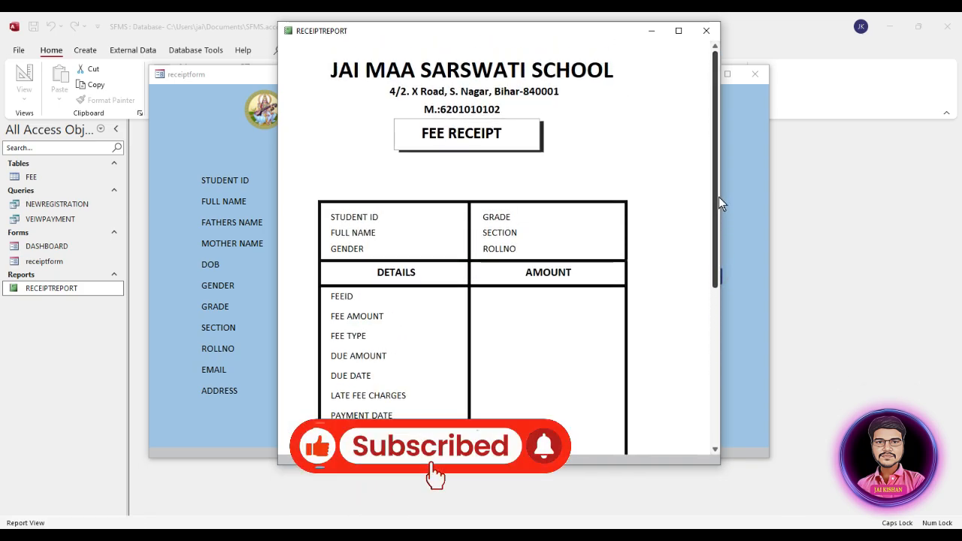